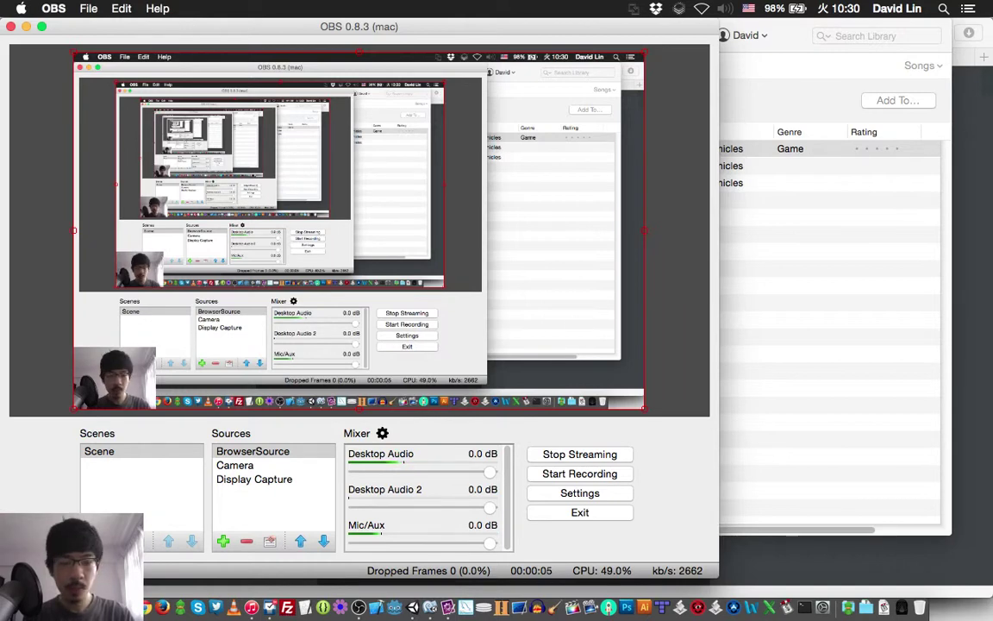
Step: Send the drafted tweet inviting followers to the live #gamedev Twitch stream
key(super+Tab)
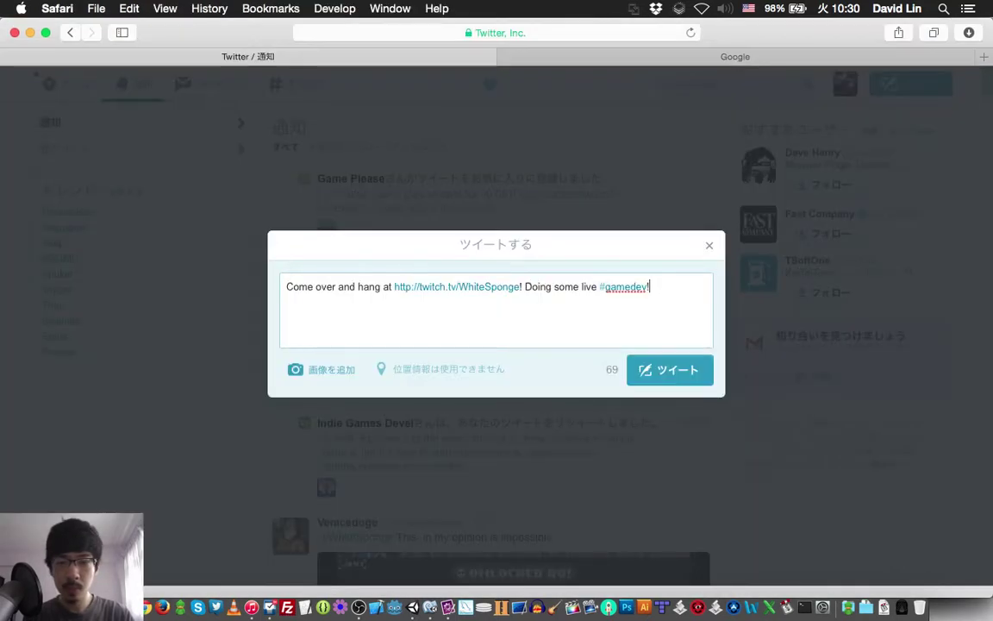
key(super+Return)
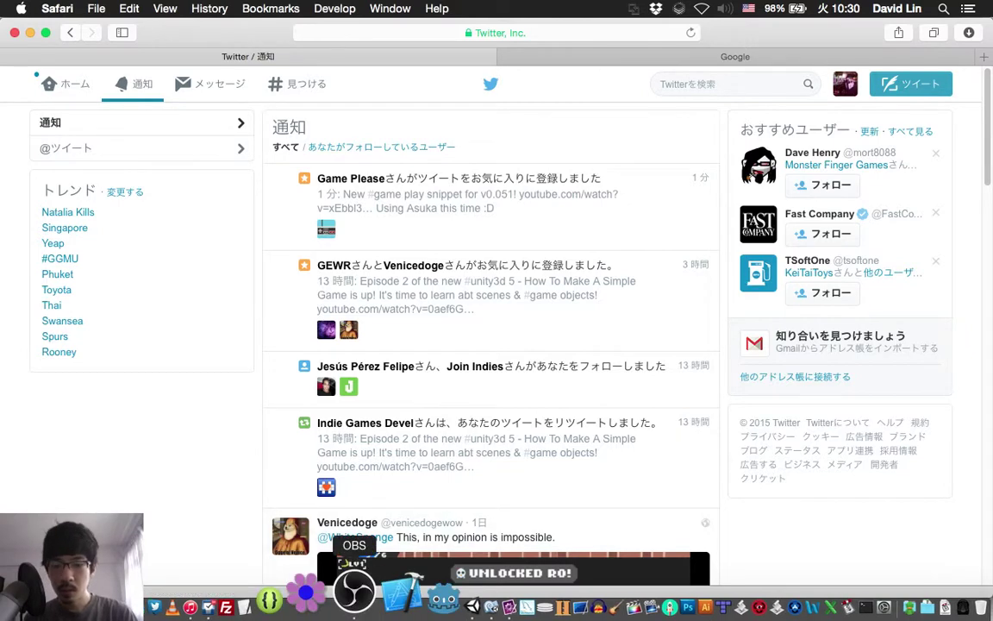
click(355, 595)
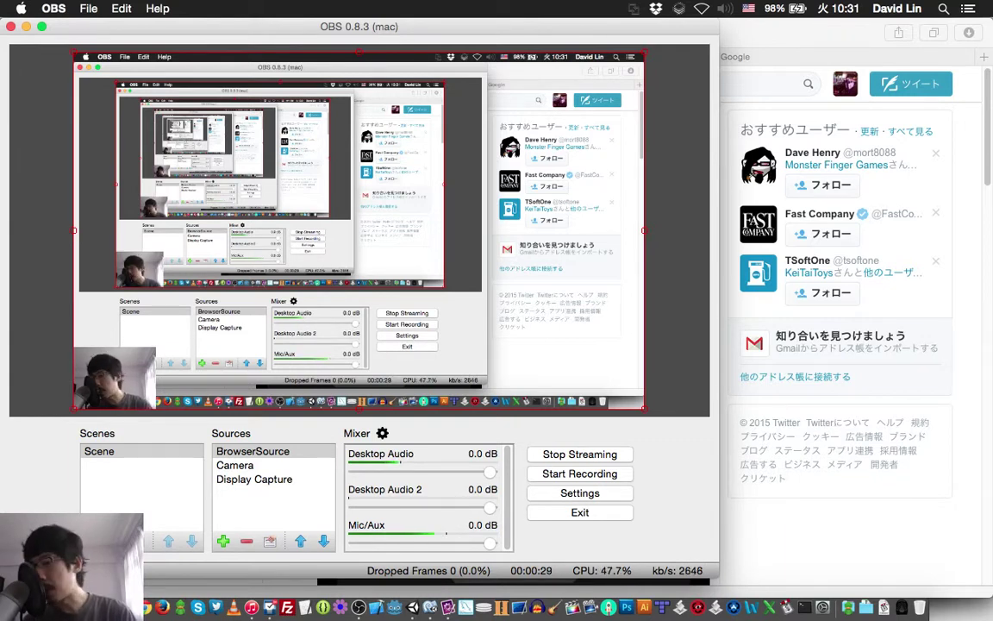
key(super+Tab)
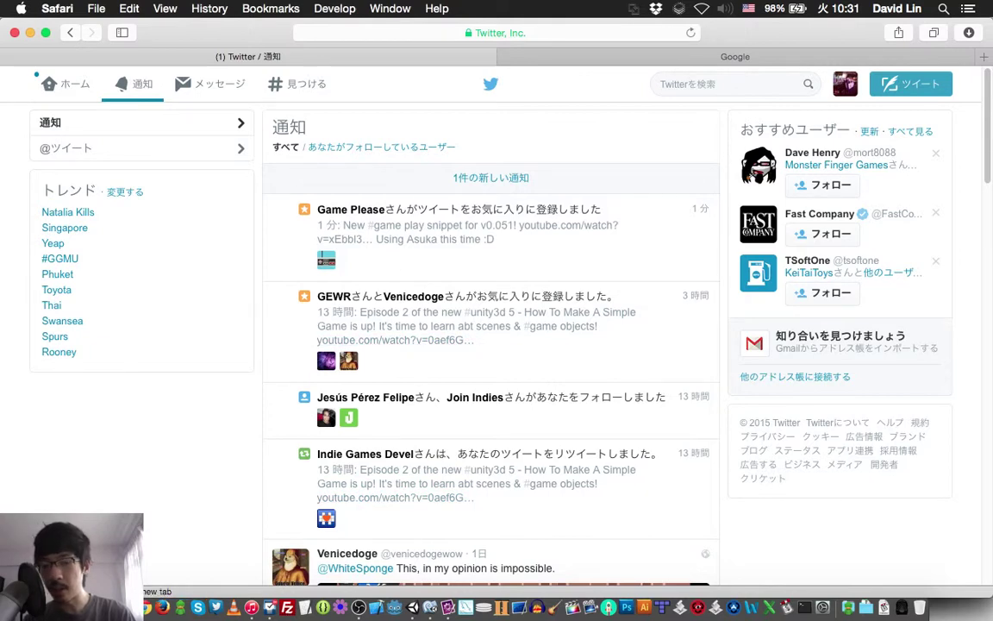
Step: Move the Big Teeth bug line below the wave-collision bug in the BUGS TO FIX list
click(408, 592)
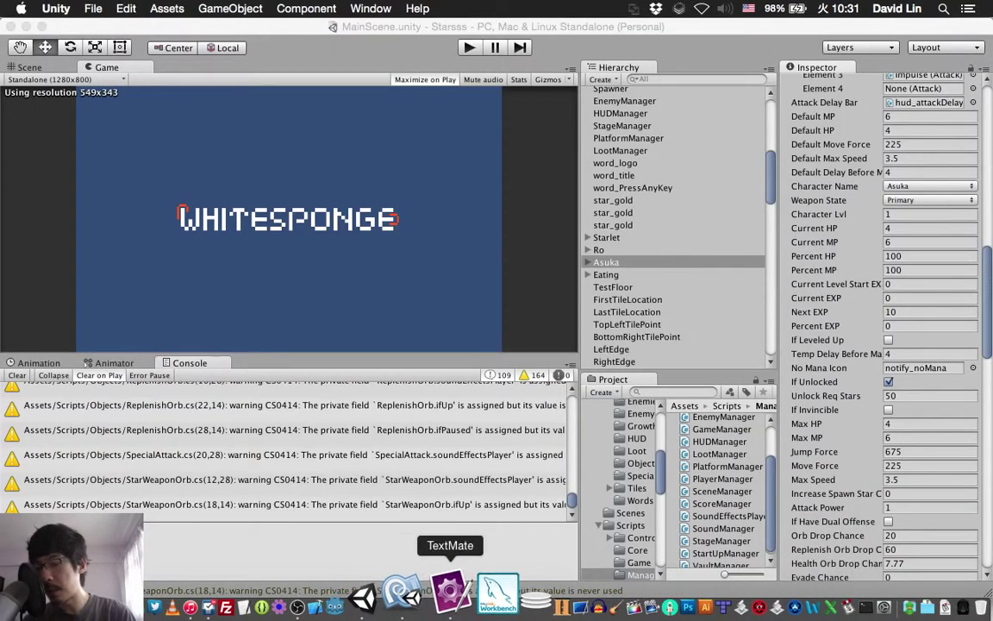
click(450, 591)
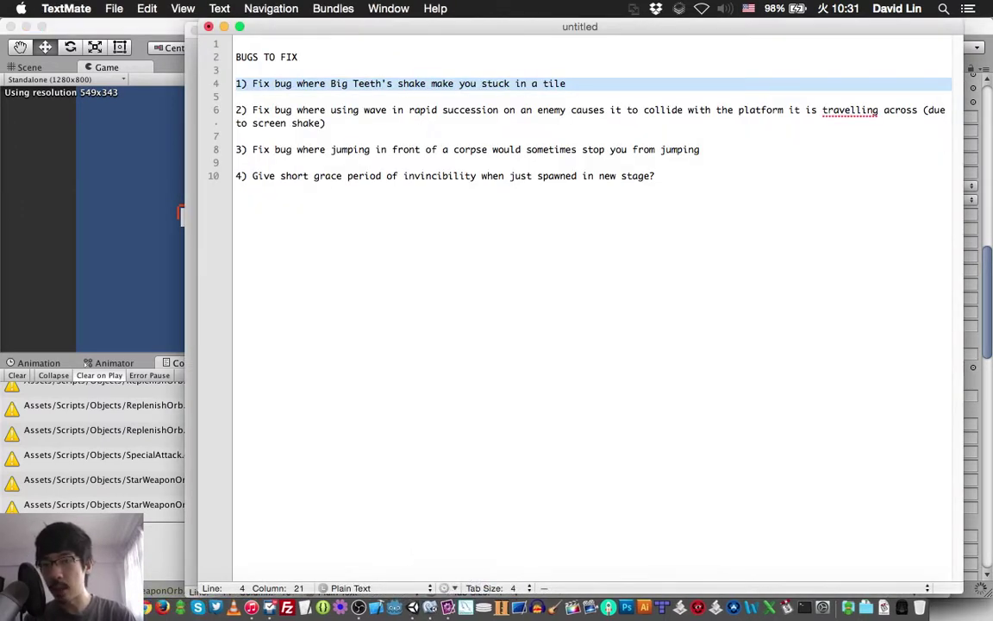
click(324, 84)
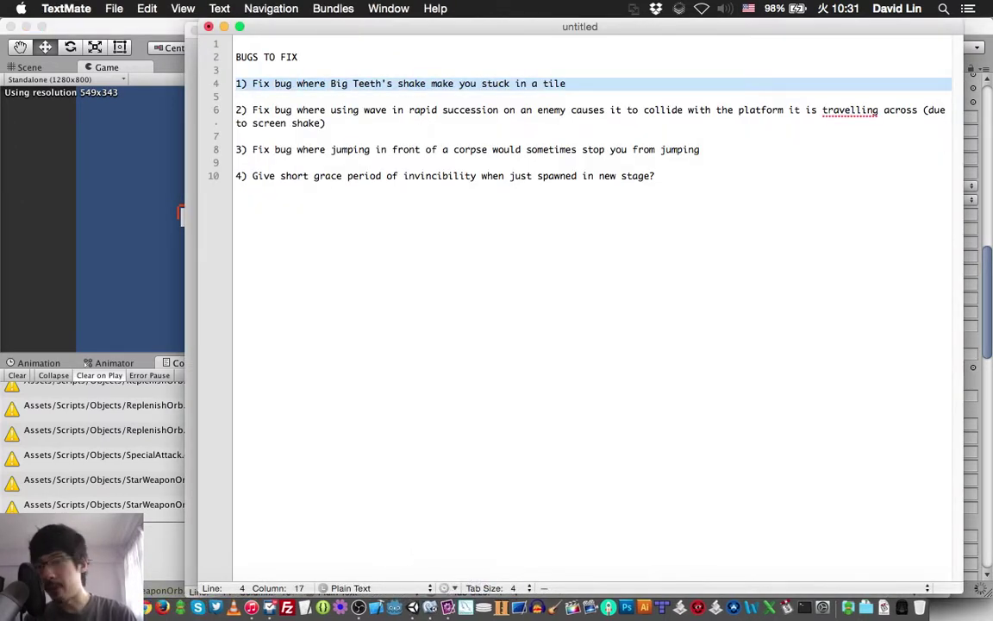
key(super+shift+Down)
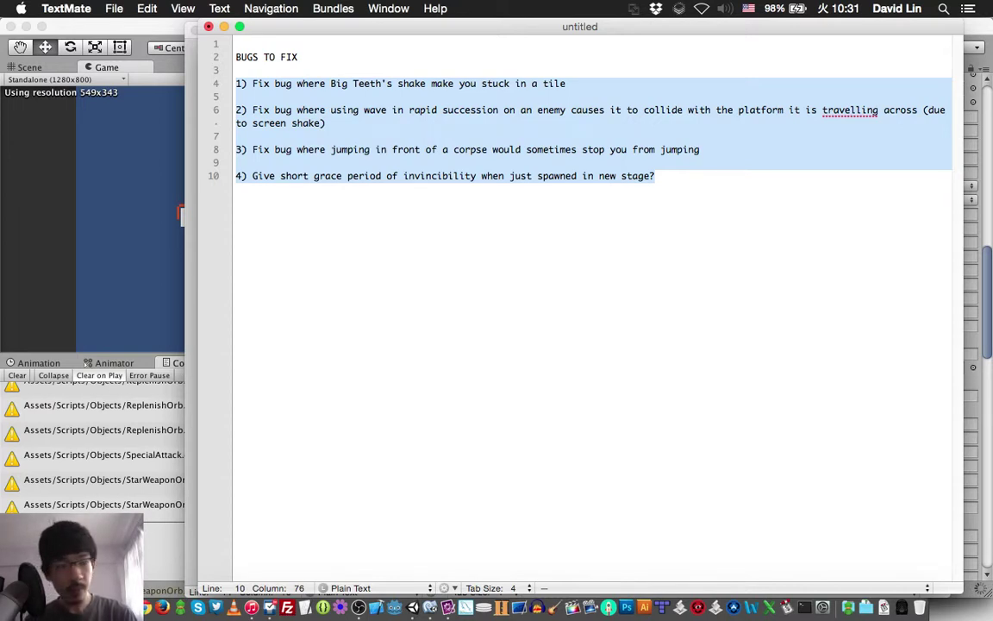
key(Left)
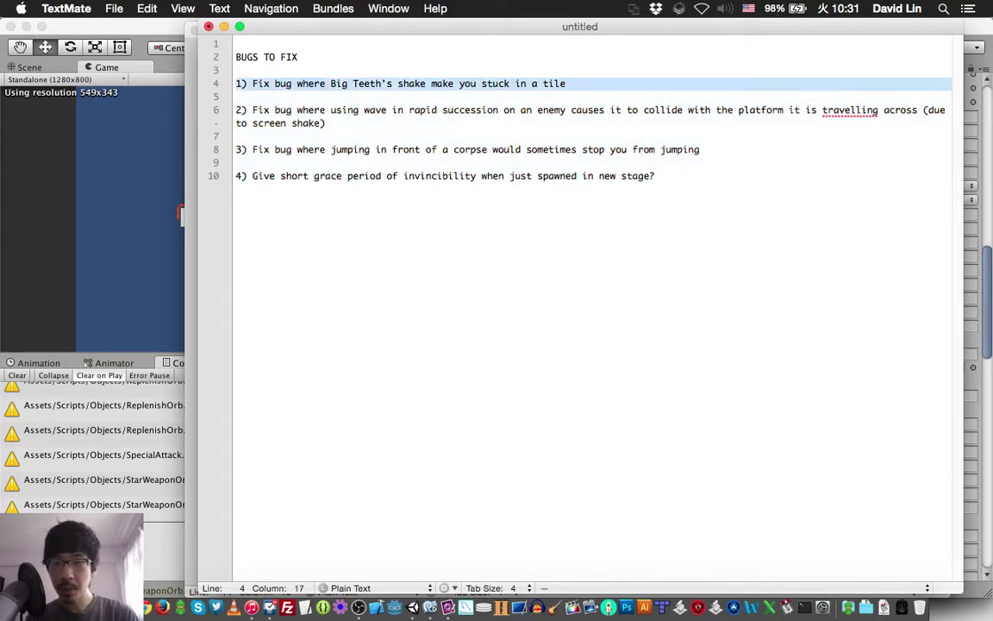
key(super+x)
key(Delete)
key(Down)
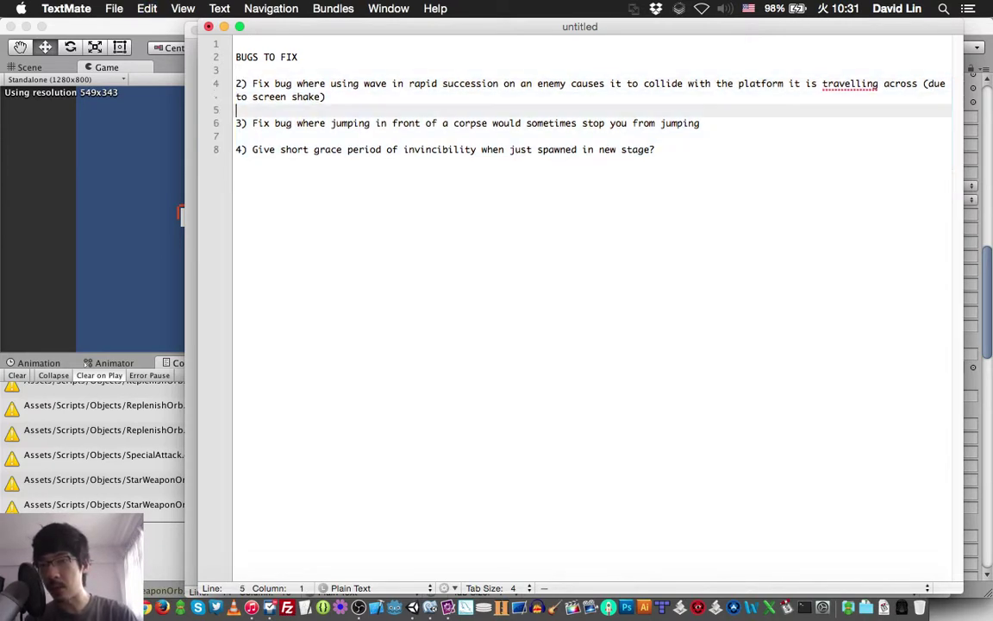
key(Return)
key(super+v)
Step: Renumber the wave bug as item 1 and Big Teeth as item 2, then return to Unity
key(Up)
key(shift+Right)
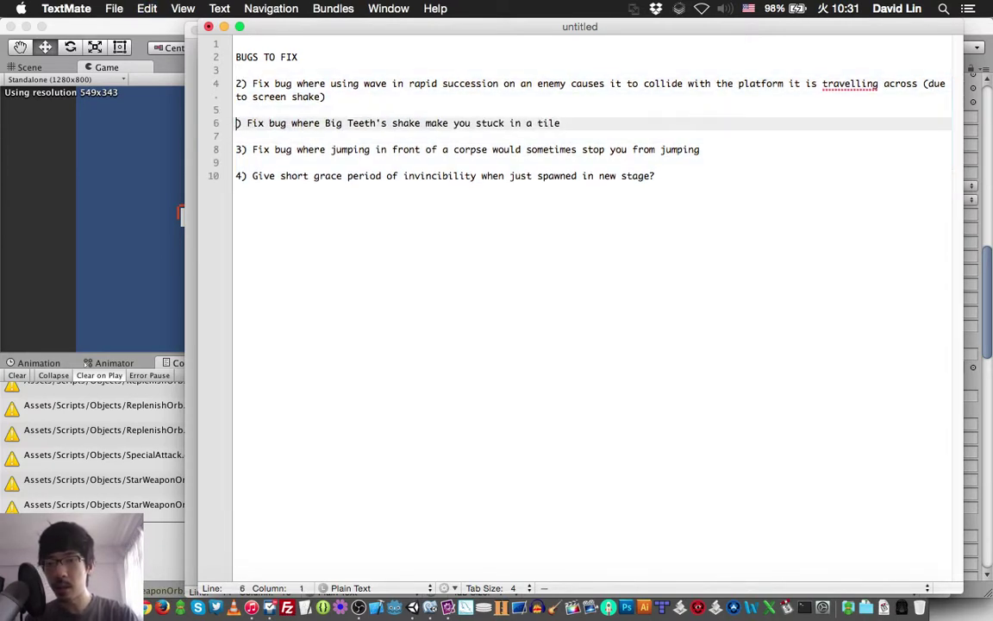
text(2)
key(Up)
key(Up)
key(shift+Right)
text(1)
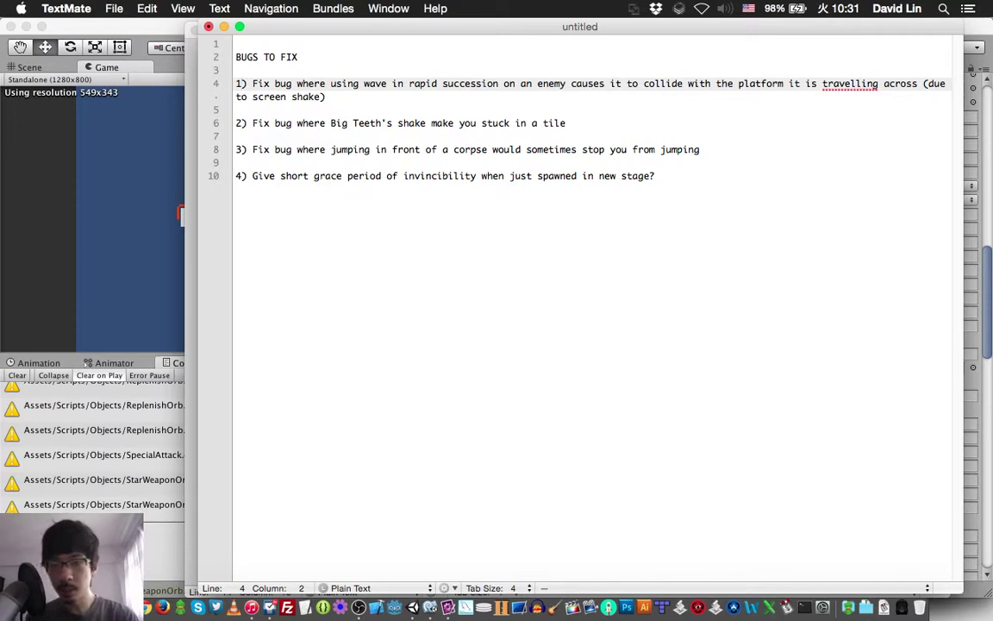
key(super+Tab)
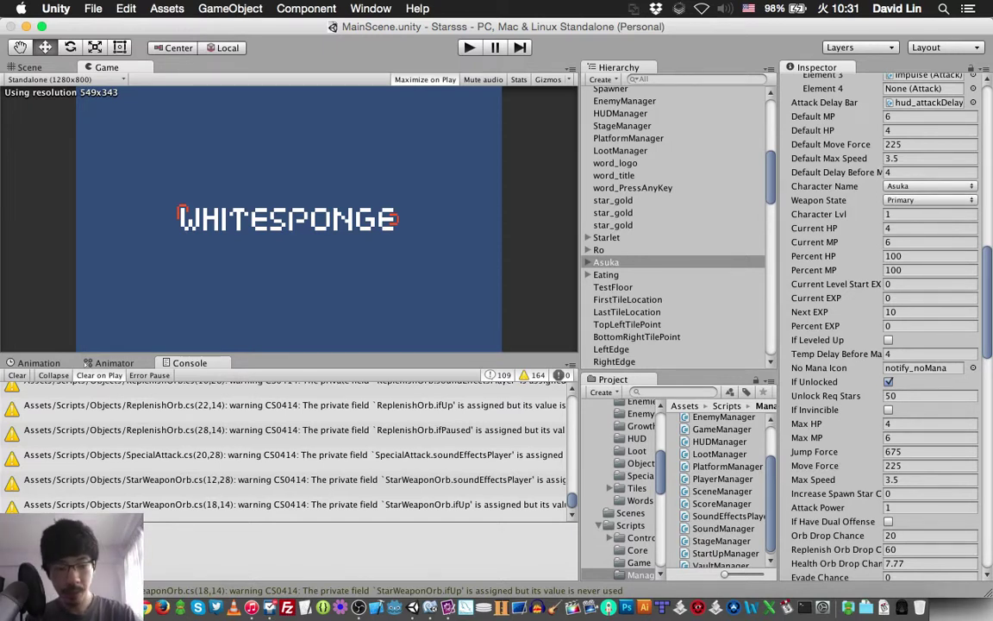
Step: Enter Play mode with Cmd+P so the maximized Game view shows the WHITESPONGE splash
key(super+p)
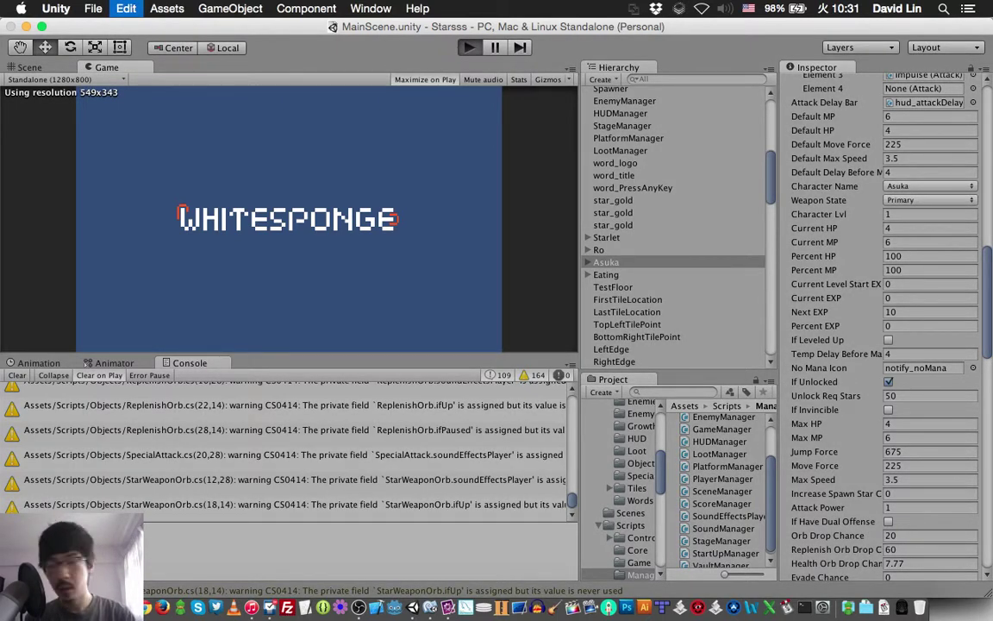
key(shift+space)
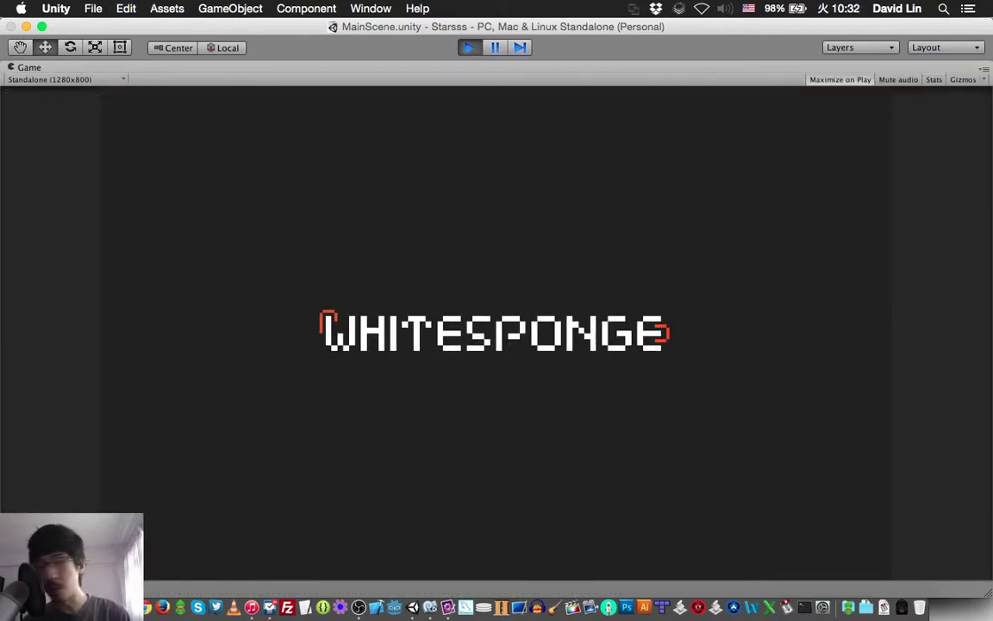
Step: Start a level and jump the red character across the lower platforms, using a special attack
key(Return)
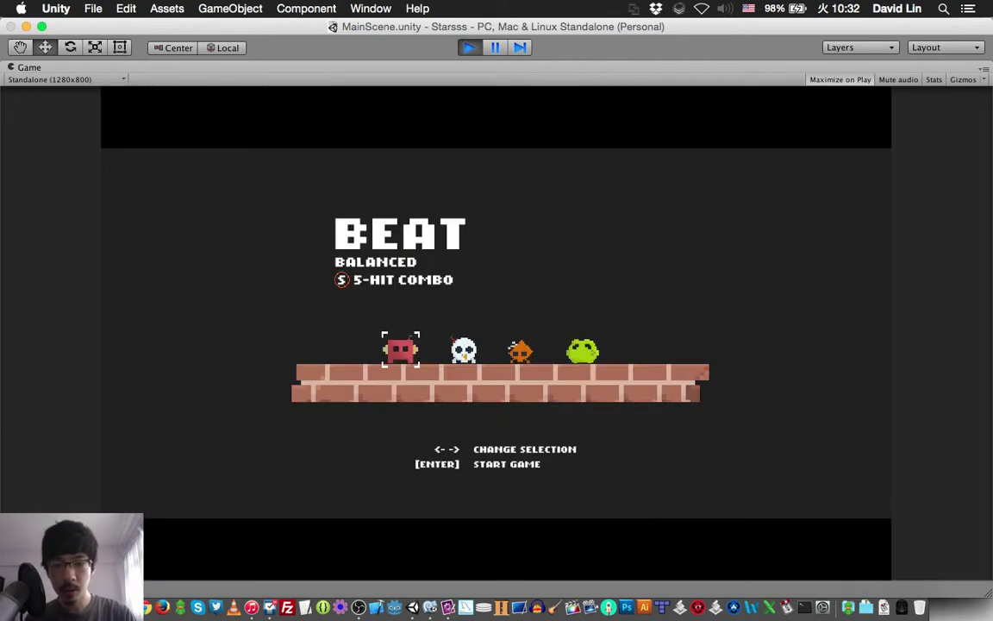
key(Return)
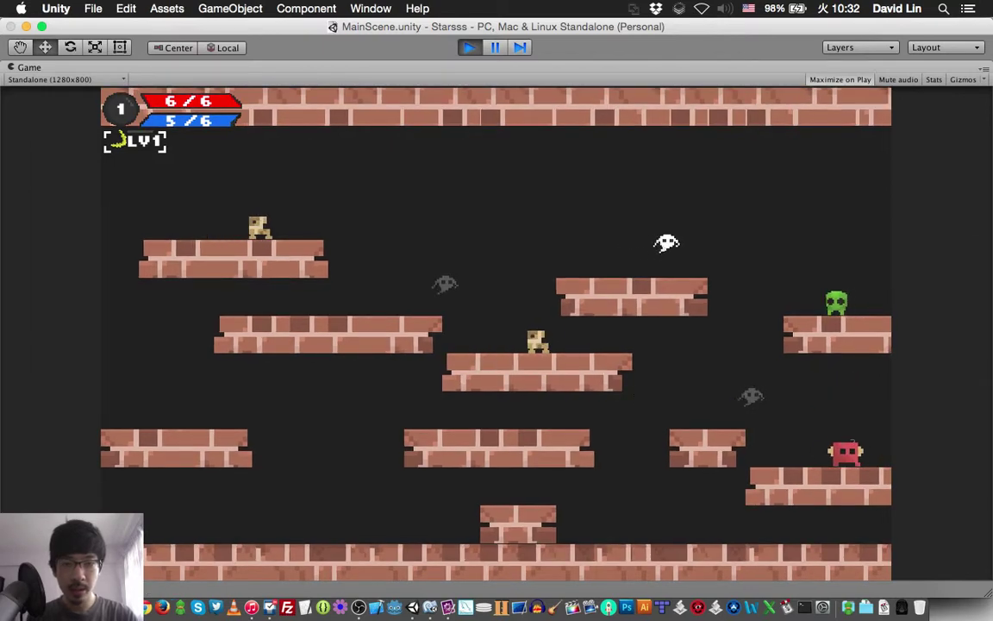
key(Up)
key(Up)
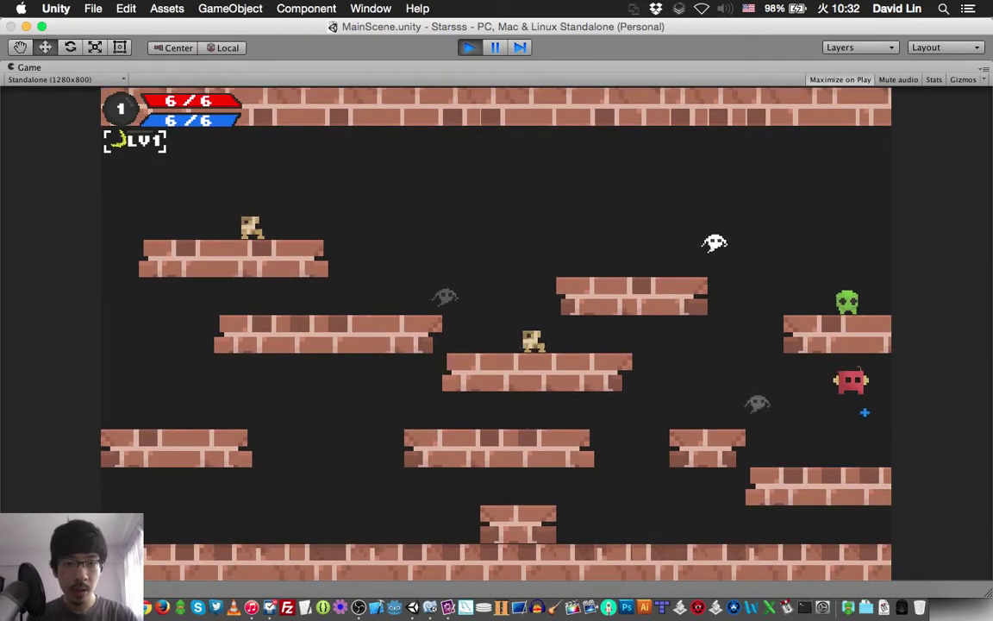
click(865, 412)
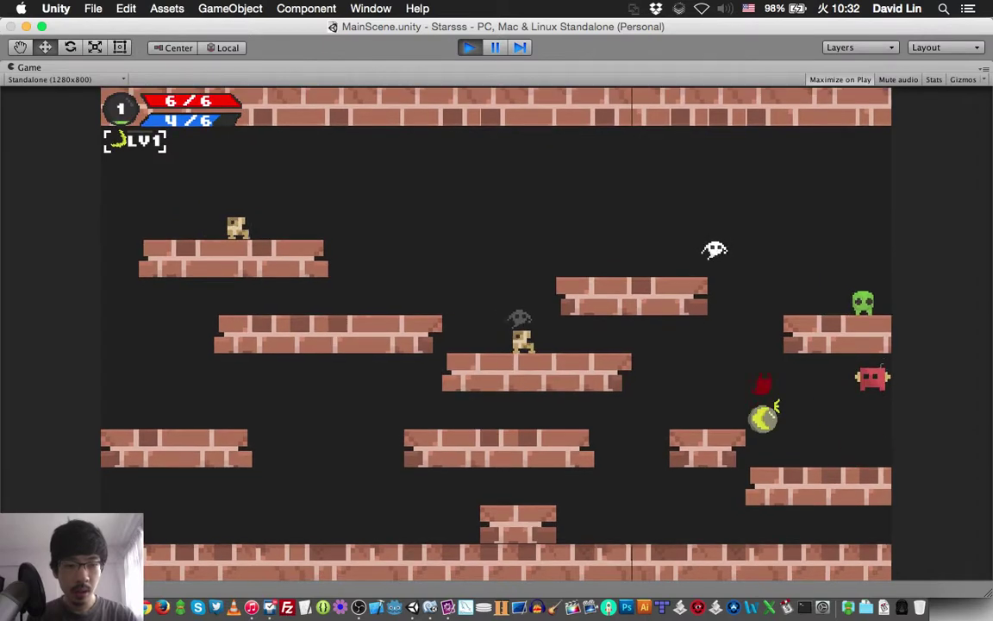
key(Left)
key(Up)
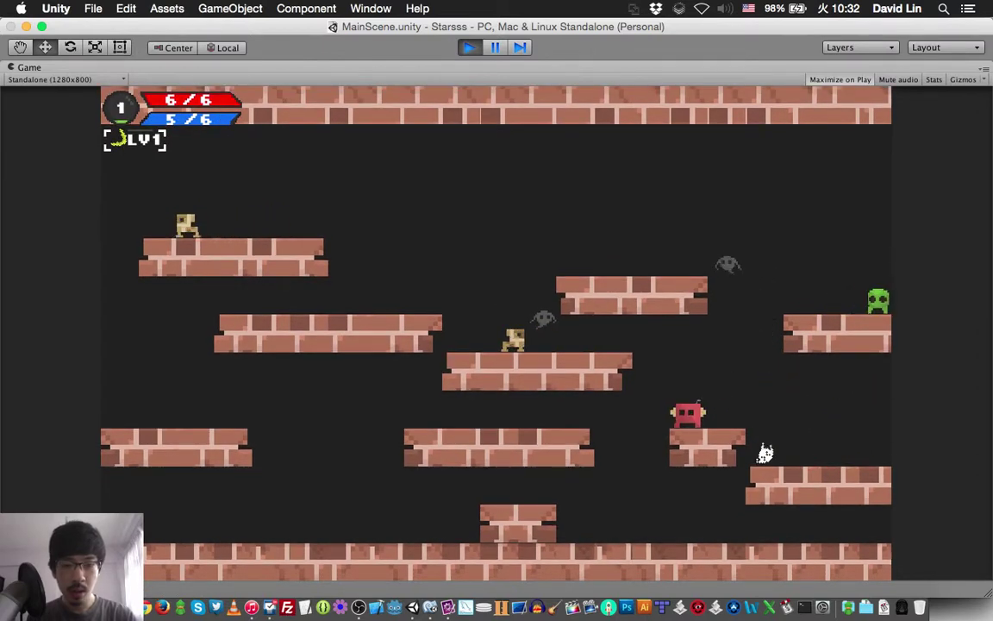
key(Left)
key(Up)
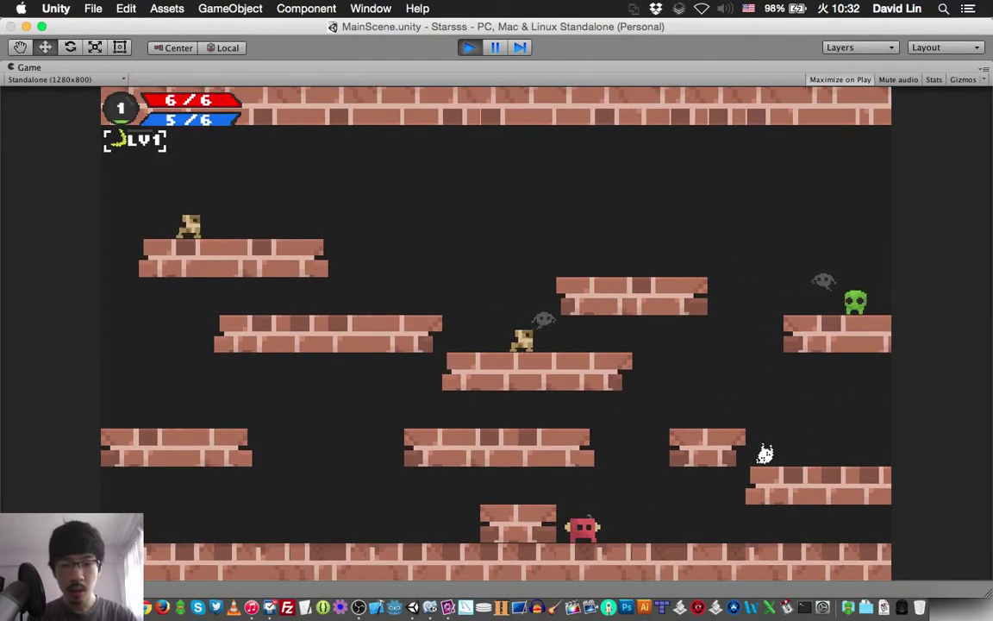
key(Left)
key(Up)
key(Left)
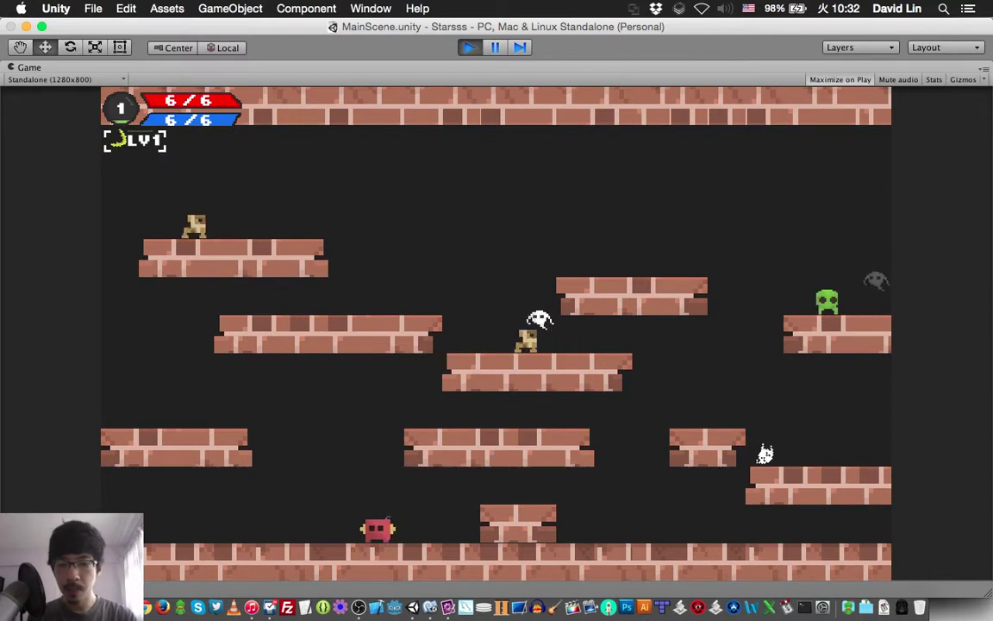
key(Up)
key(Up)
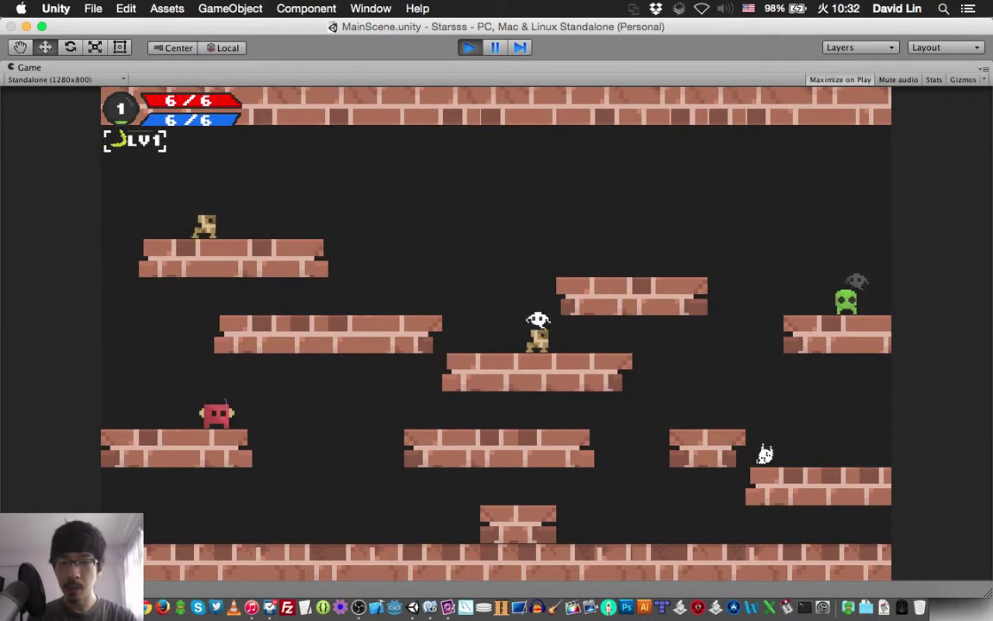
key(Left)
key(Up)
key(Right)
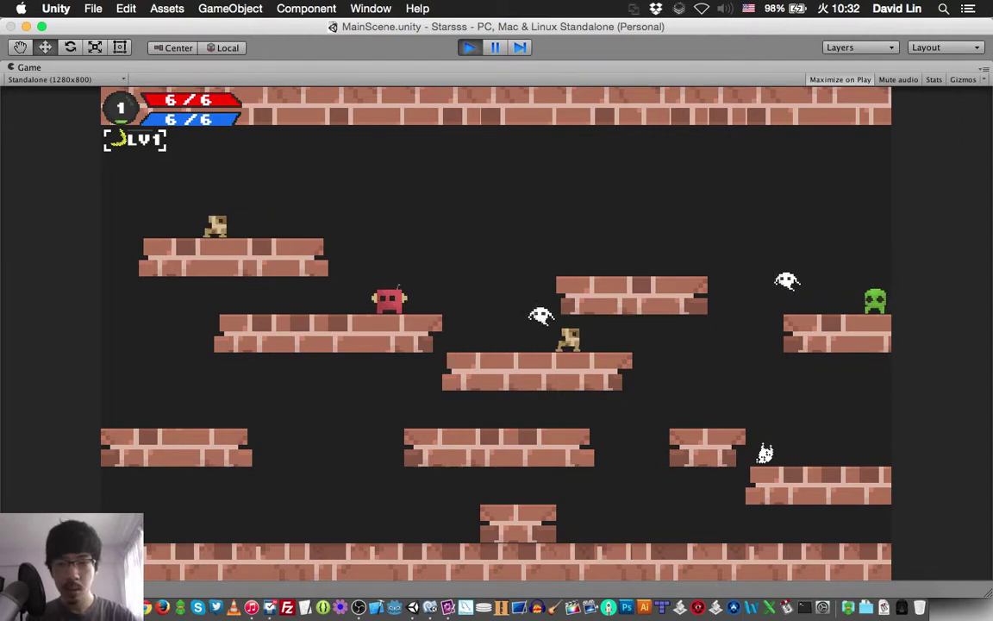
Step: Fire jumping attacks, walk the middle-left platform to the blue orb, then pause the game
key(Up)
key(Up)
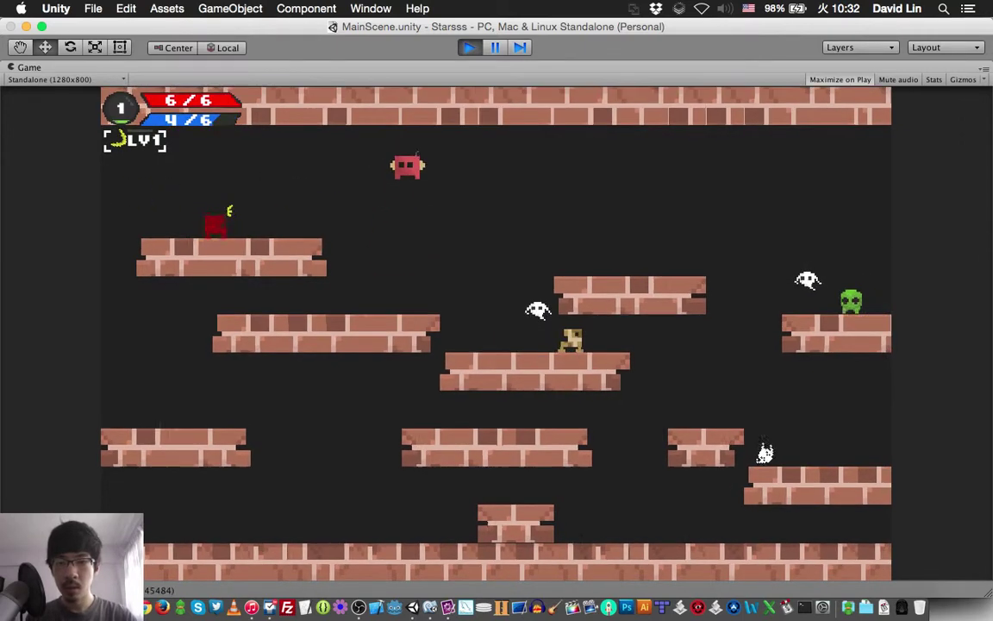
key(Up)
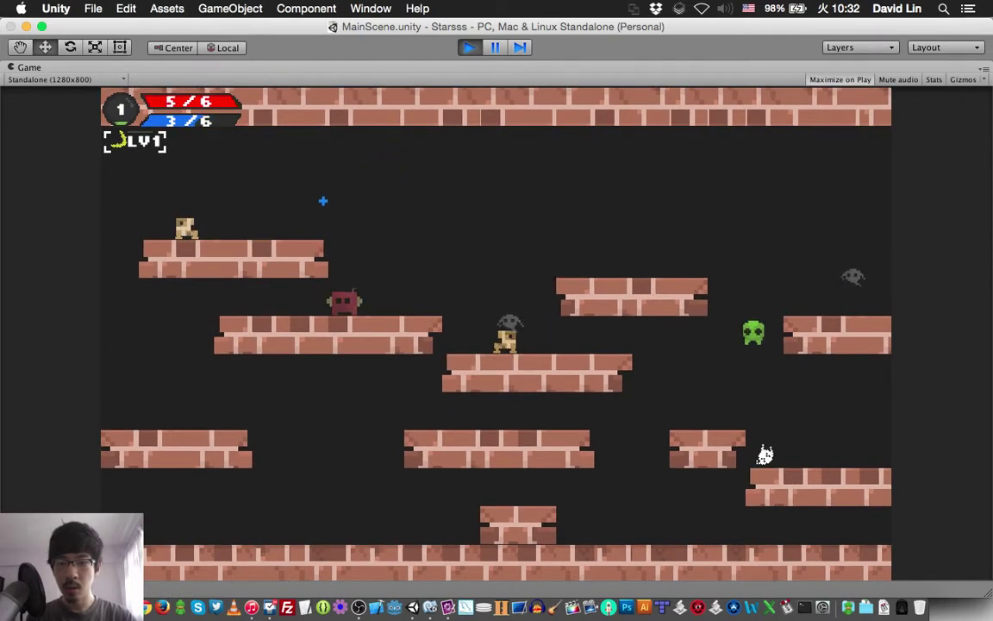
key(Up)
key(Left)
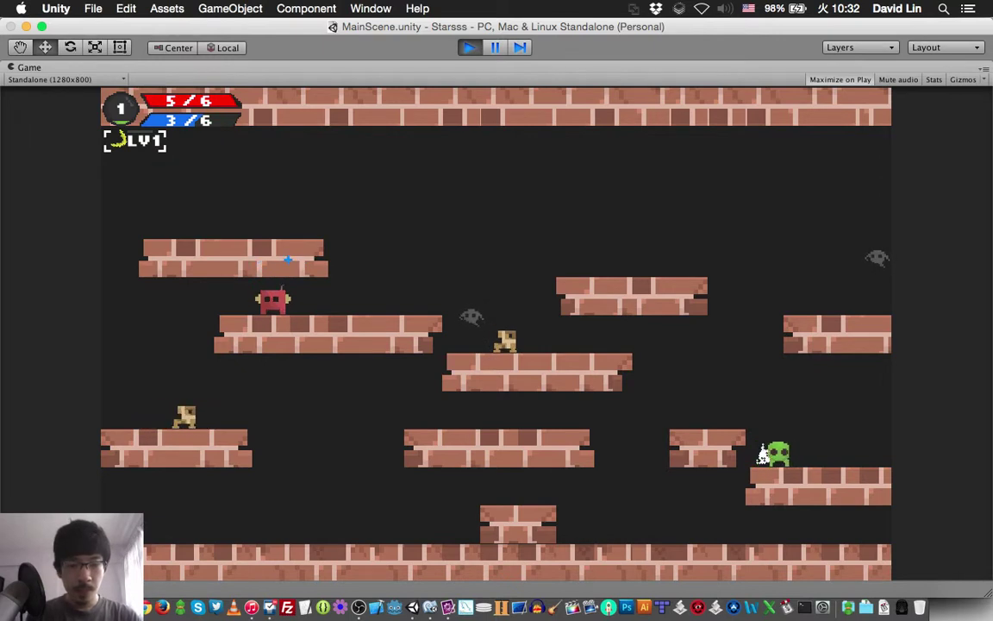
key(Left)
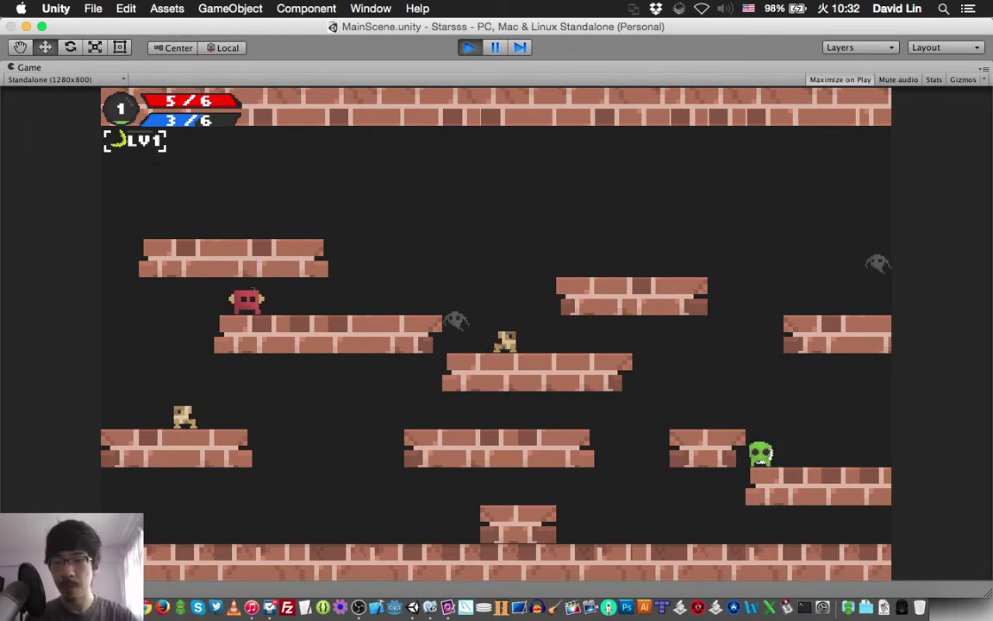
key(Left)
key(Left)
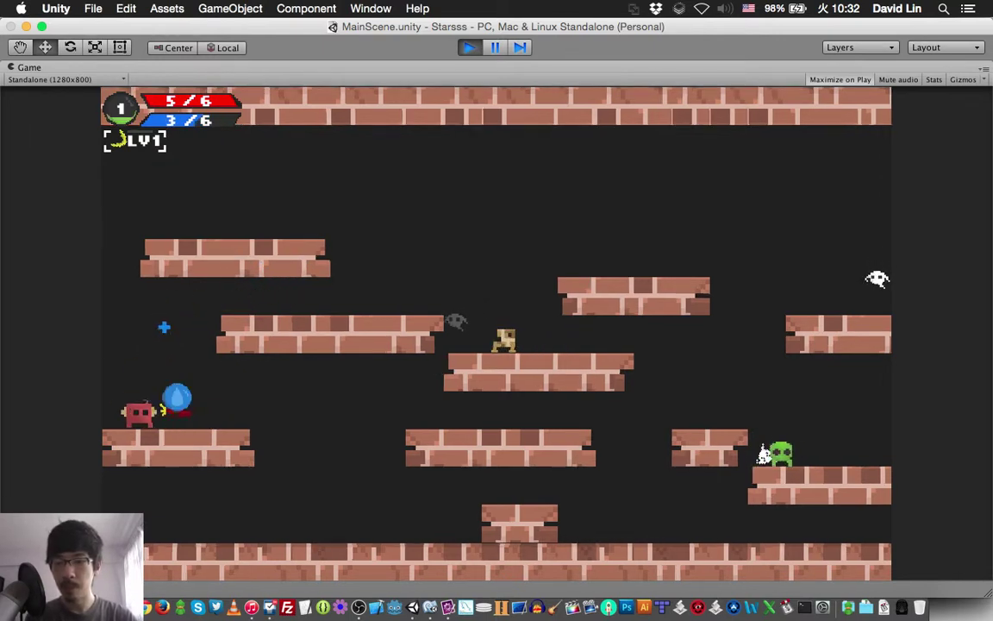
key(Right)
key(Right)
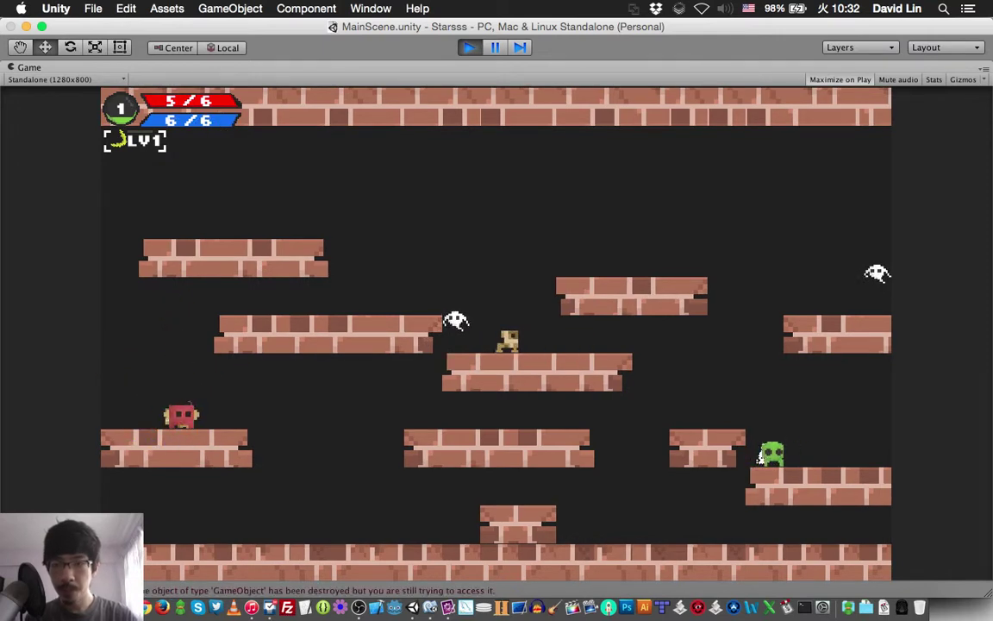
key(Right)
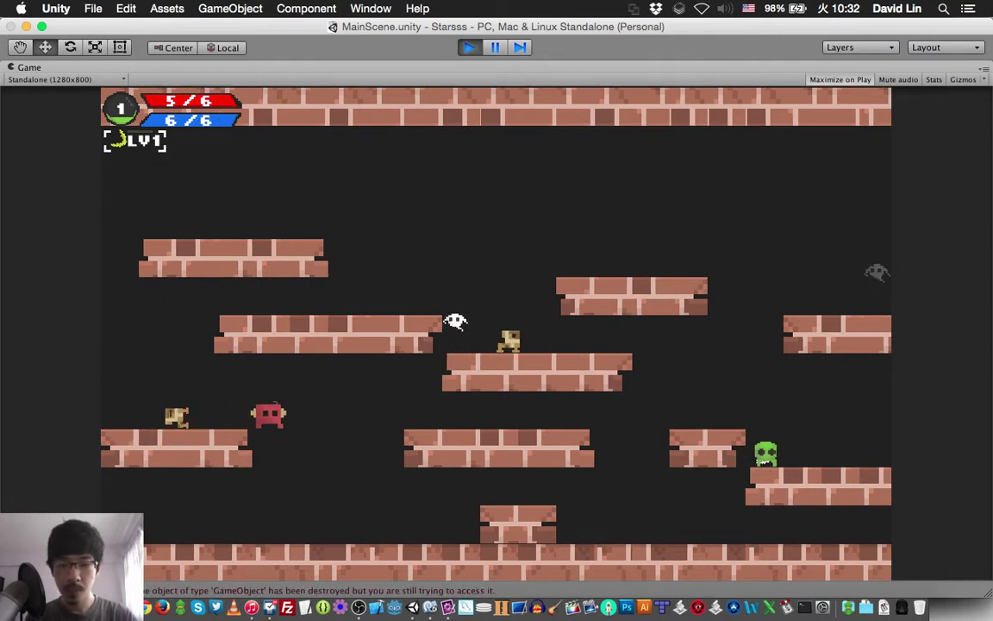
key(Left)
key(Left)
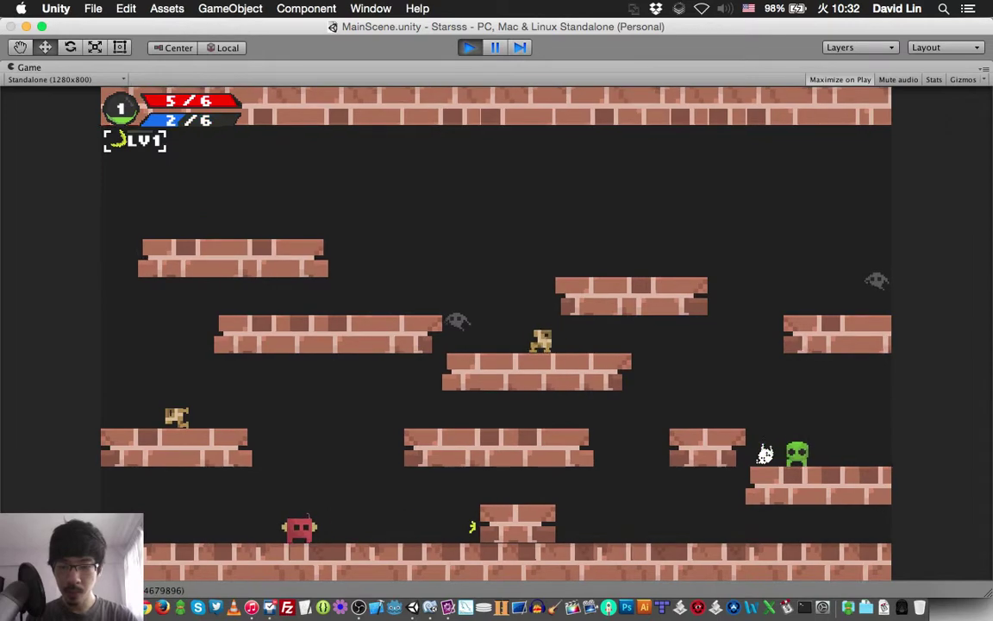
key(Right)
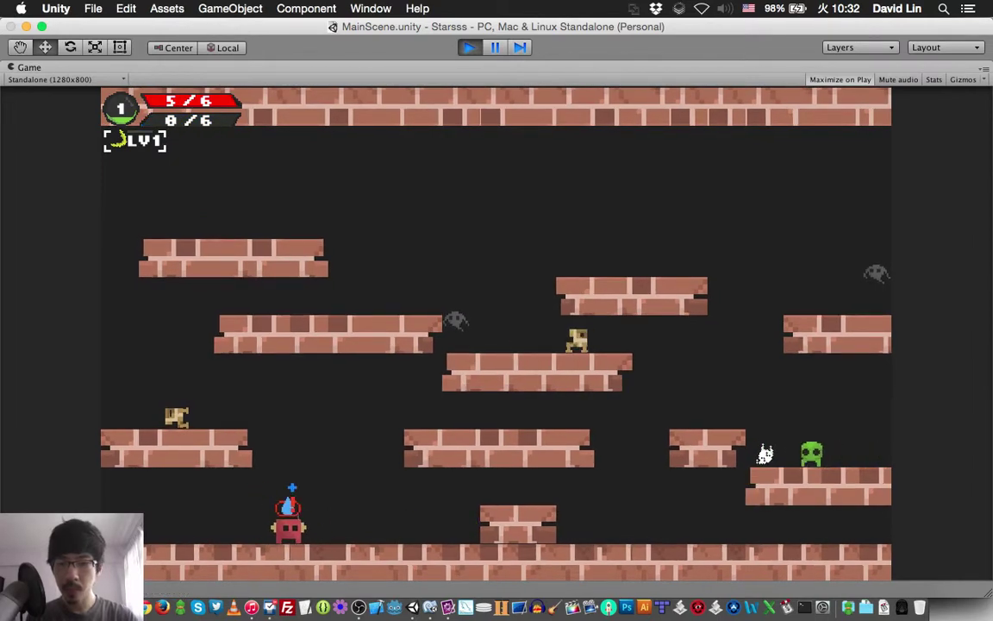
key(Escape)
Step: Quit to character select, start a new round, and jump while firing shots before pausing
key(q)
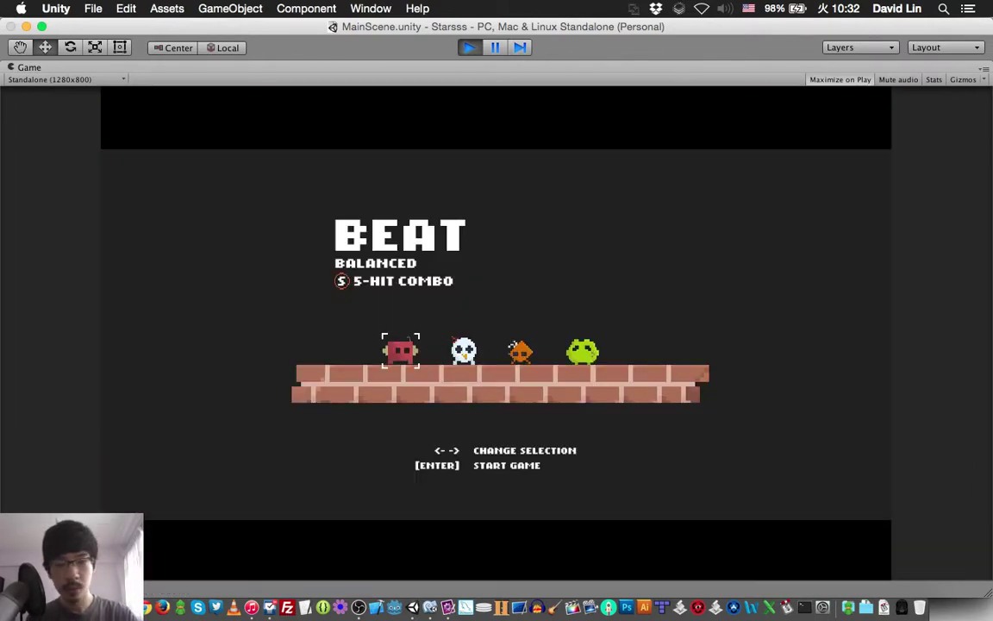
key(Return)
key(Up)
key(z)
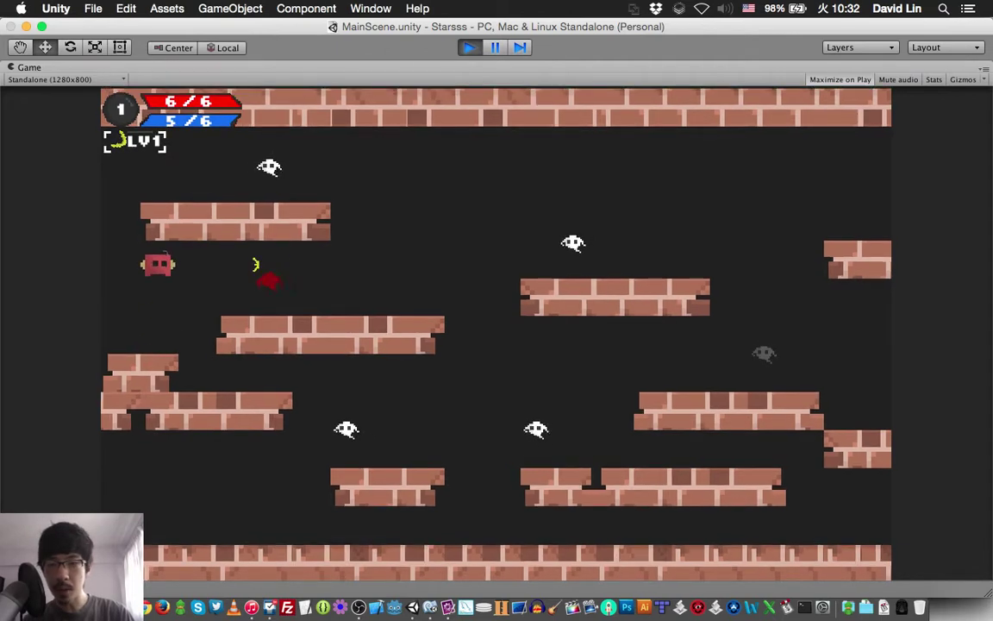
key(Up)
key(Right)
key(z)
key(Up)
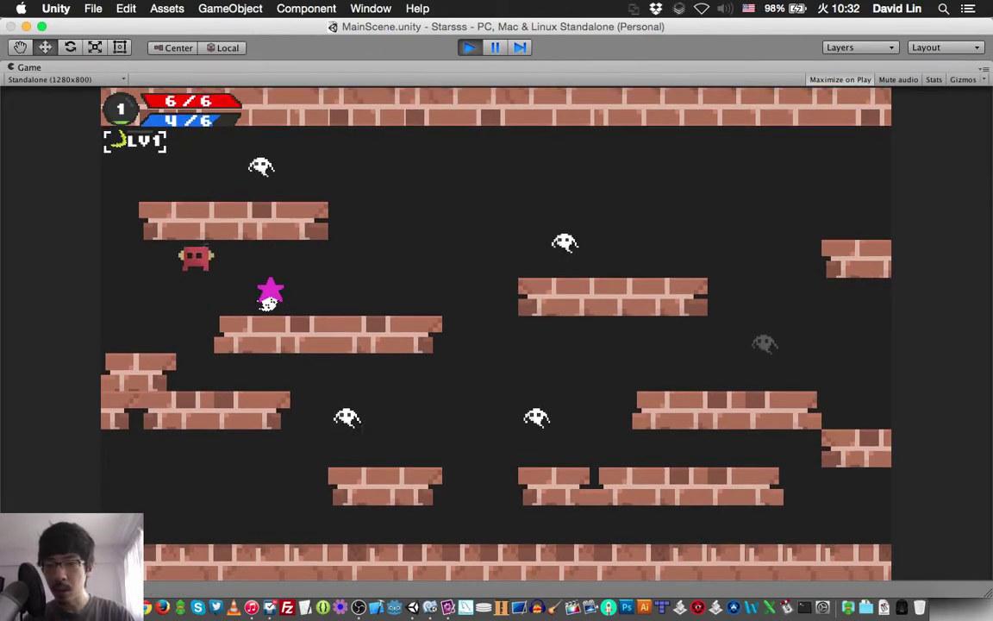
key(Left)
key(Escape)
Step: Restart the round, fire crescent shots and cast the blue wave attack, then pause again
key(q)
key(Return)
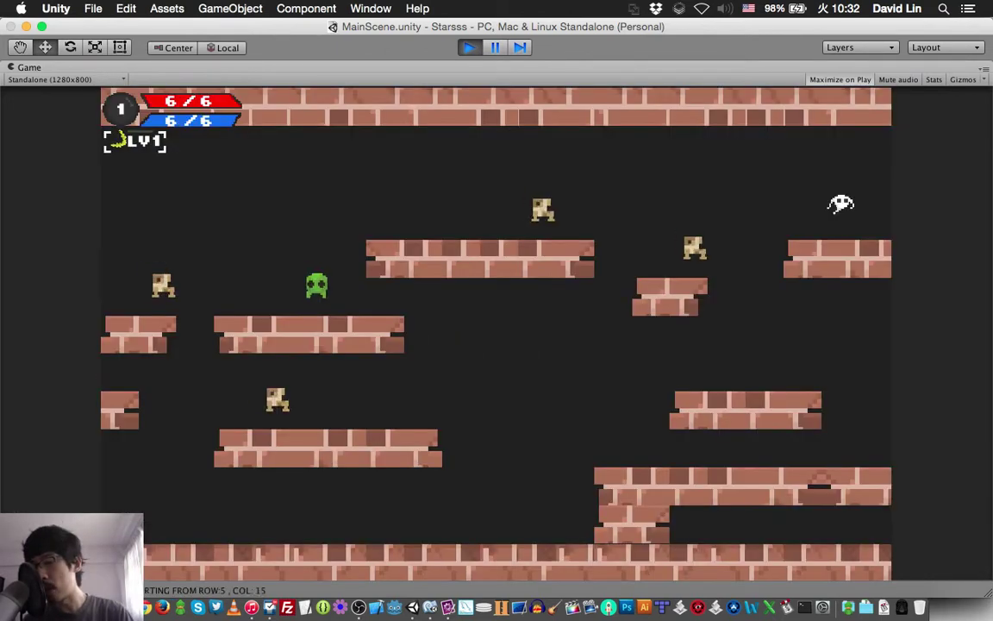
key(Left)
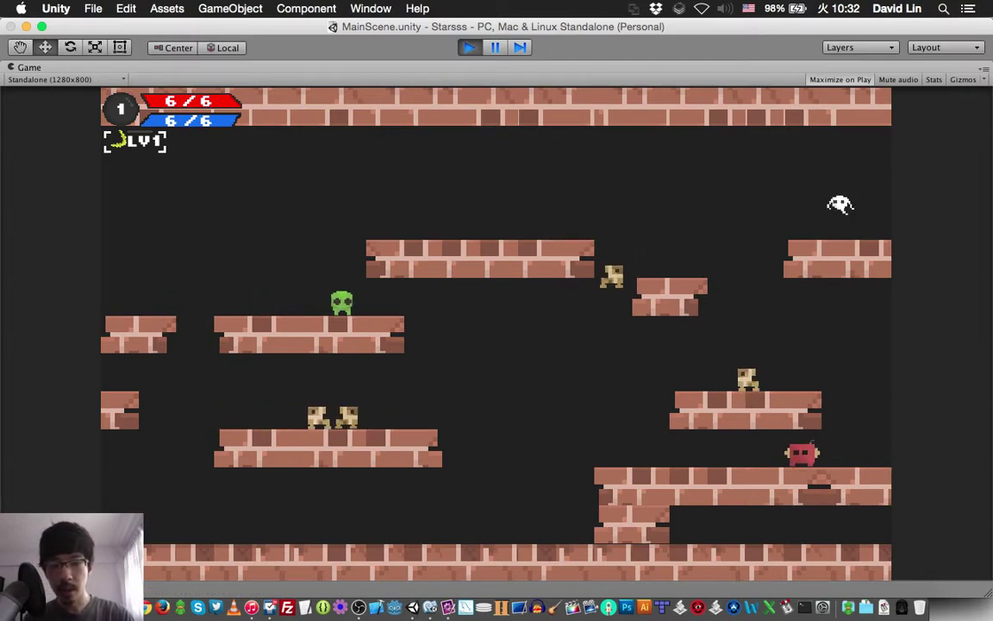
key(Right)
key(z)
key(z)
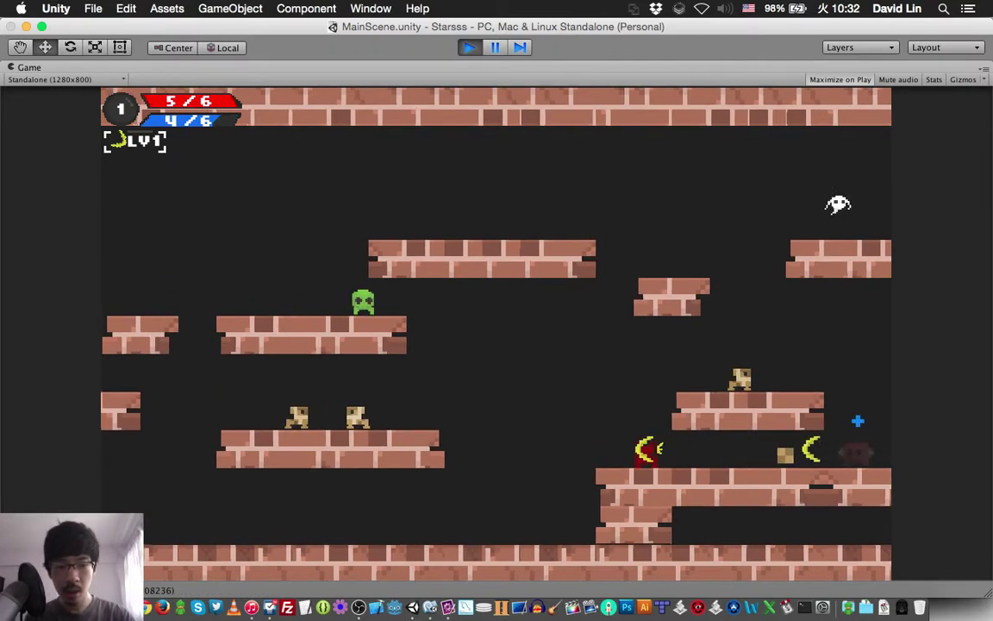
key(z)
key(Left)
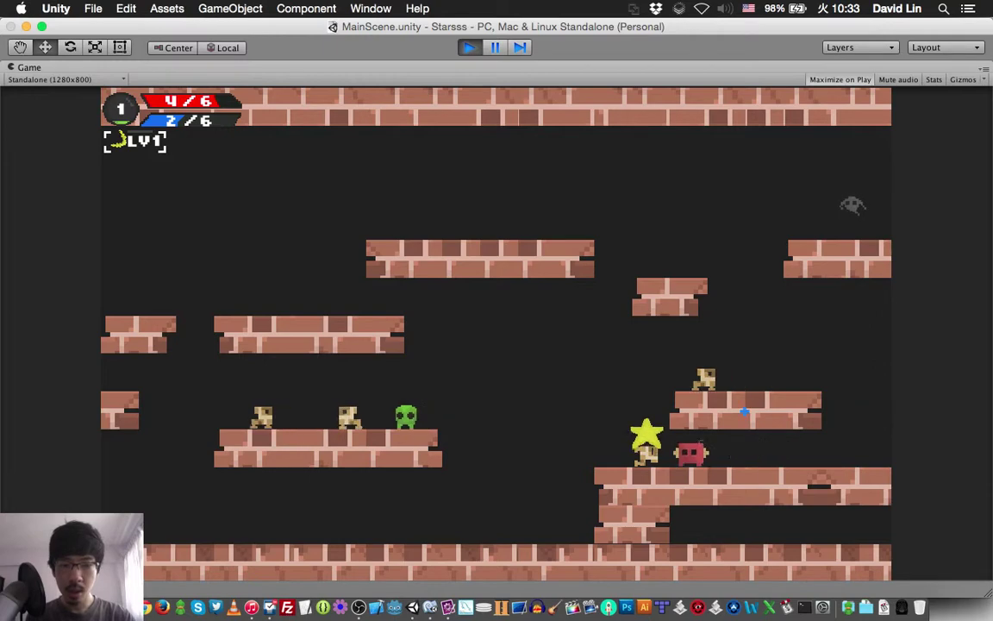
key(Left)
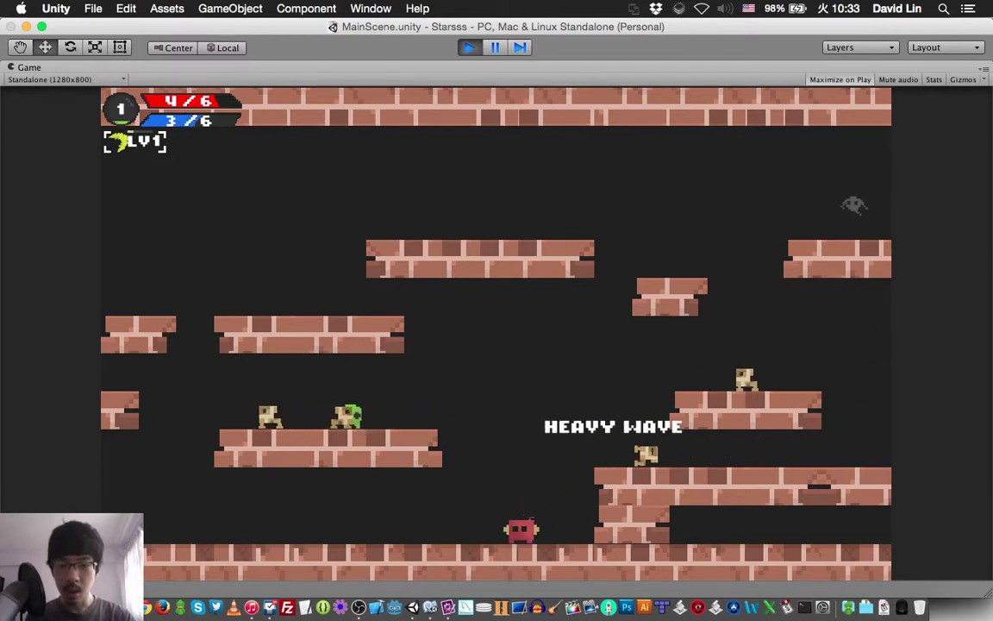
key(x)
key(Up)
key(Up)
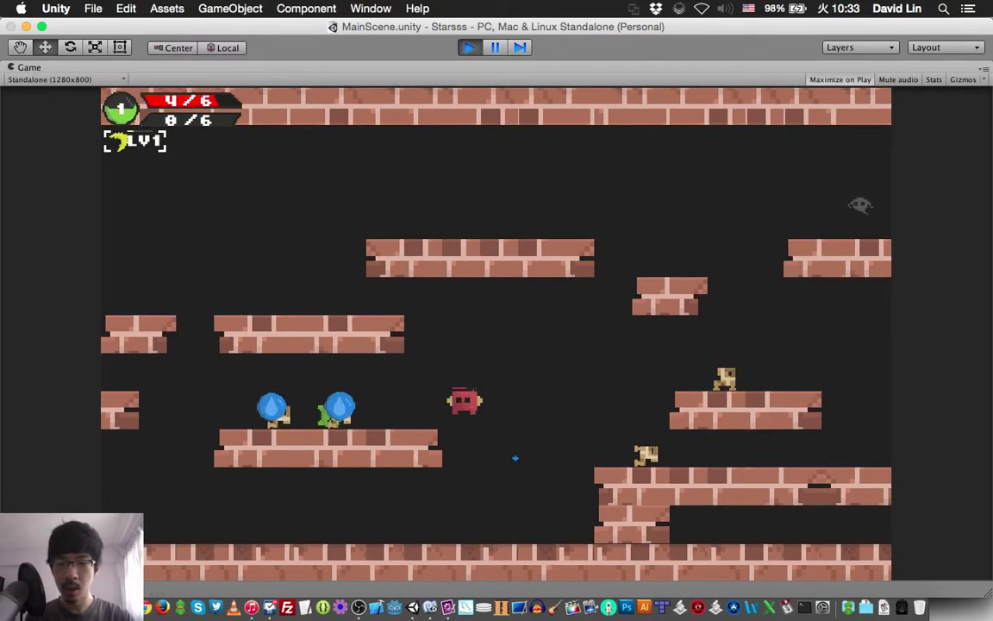
key(Left)
key(Right)
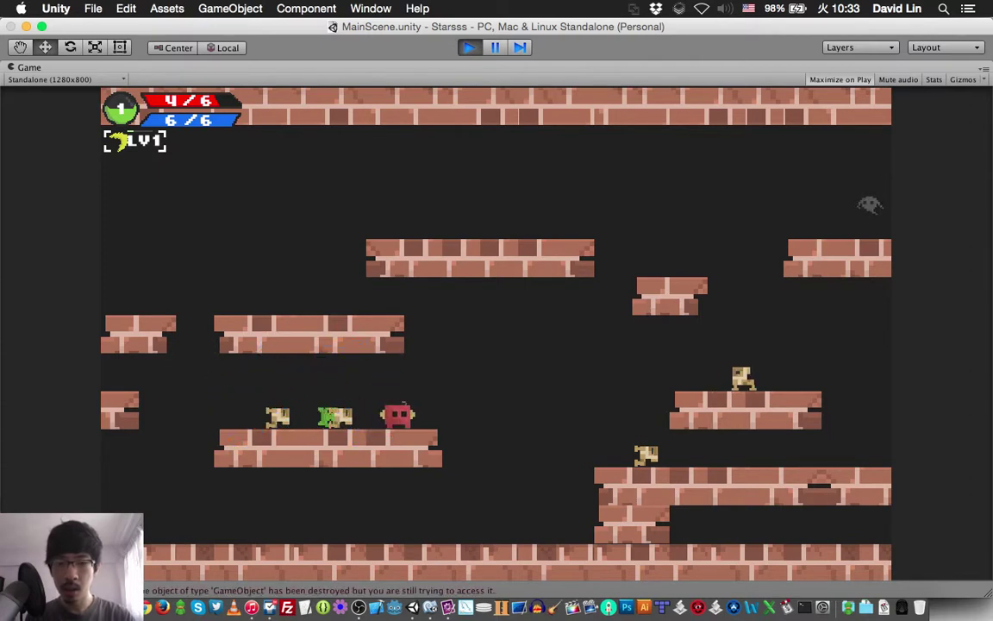
key(Escape)
Step: Start another round, climb to the left-middle platform, fire the wave attack and grab the blue orb
key(q)
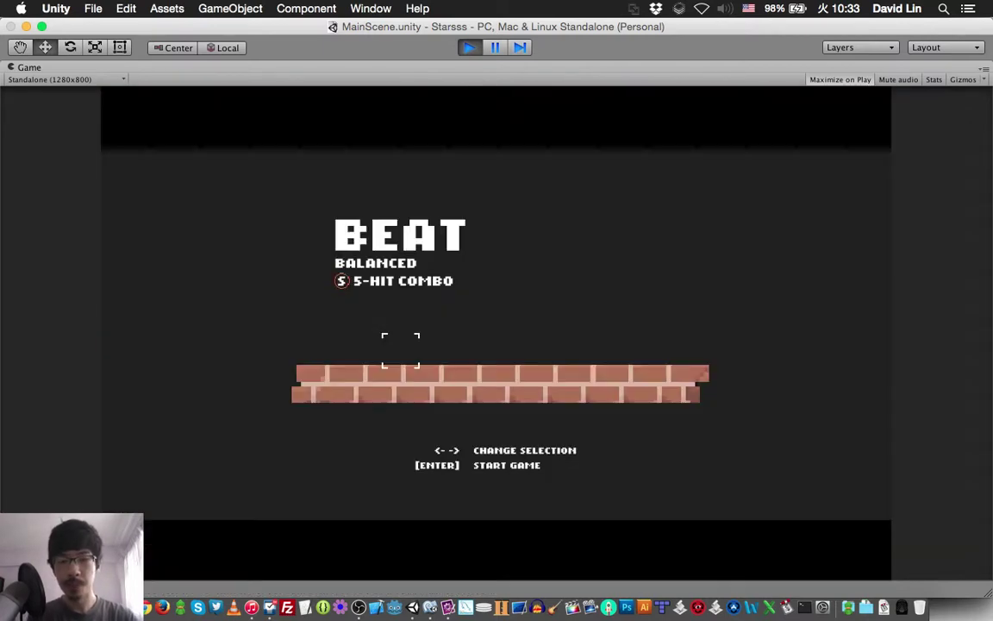
key(Return)
key(Left)
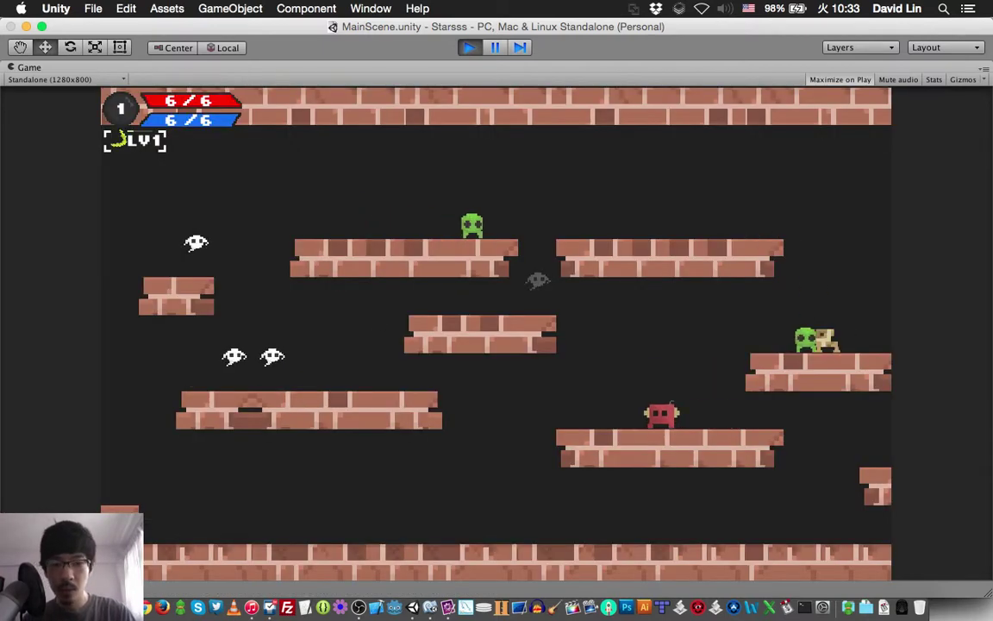
key(Left)
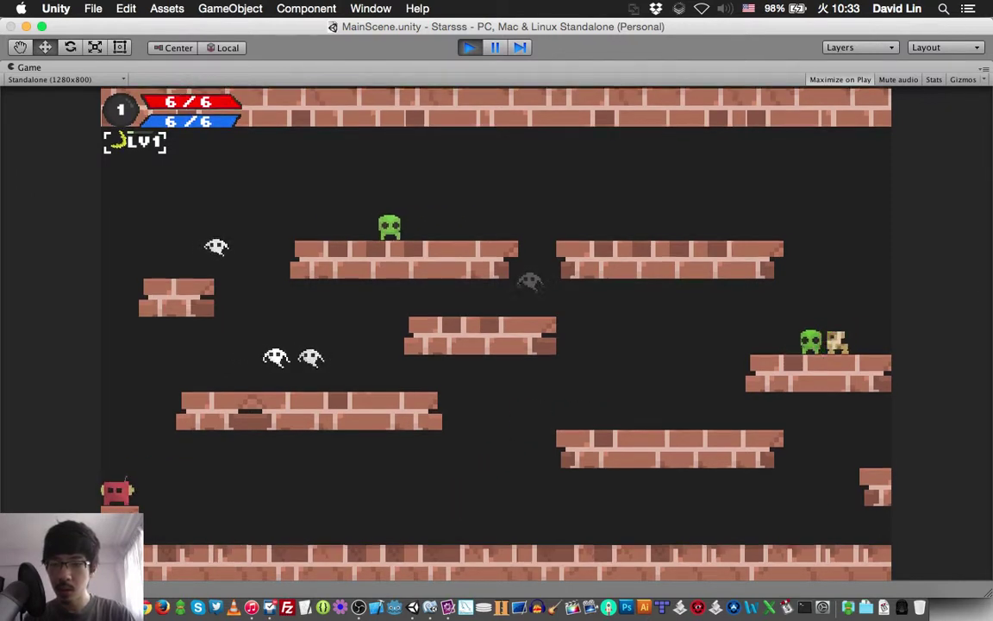
key(Up)
key(Right)
key(x)
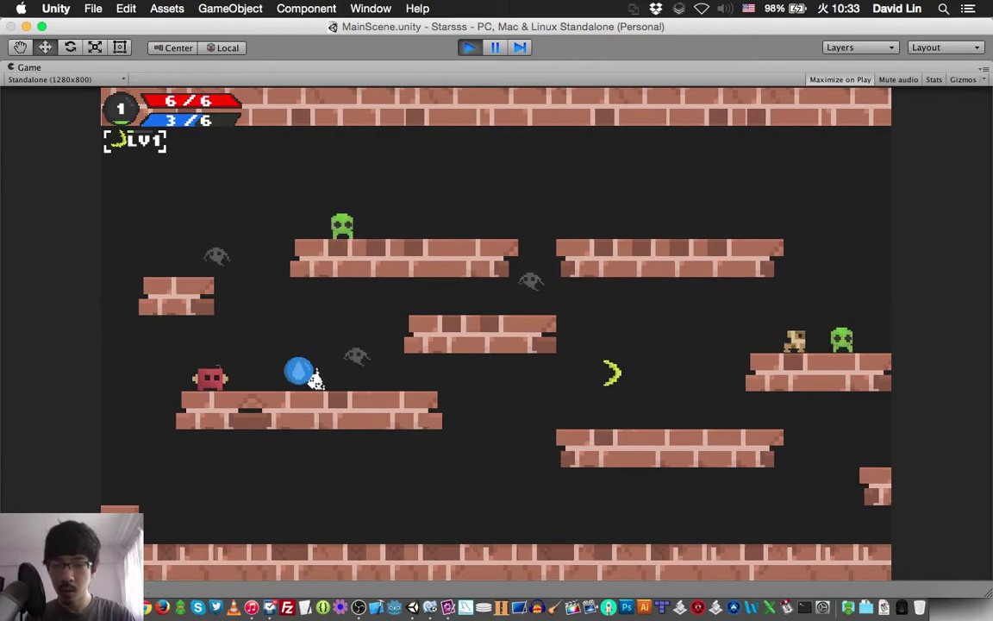
key(Right)
key(Left)
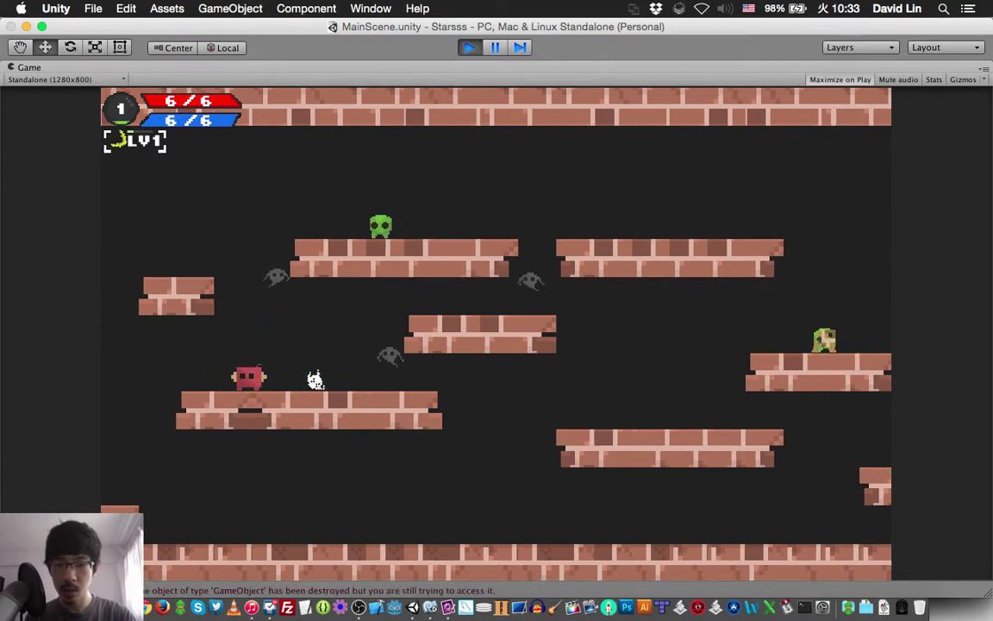
key(Right)
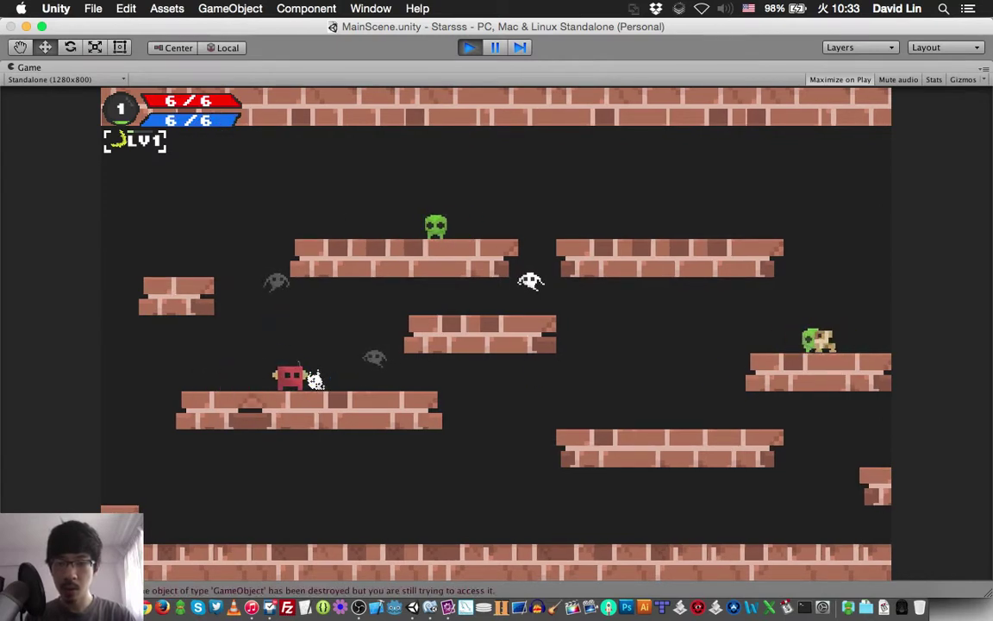
key(space)
key(Left)
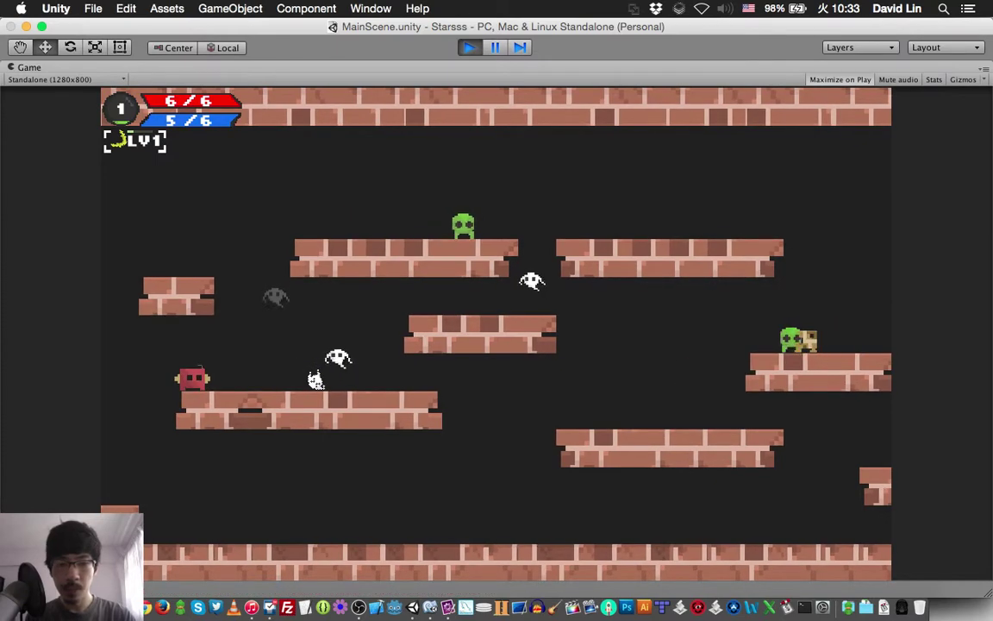
key(Left)
key(space)
key(Right)
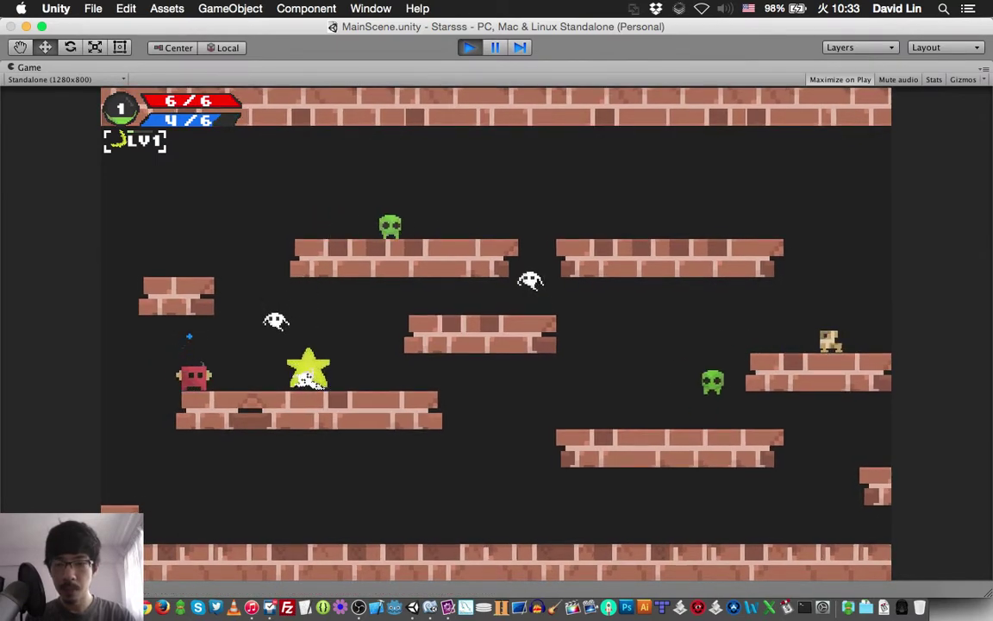
key(Up)
key(space)
key(space)
key(Right)
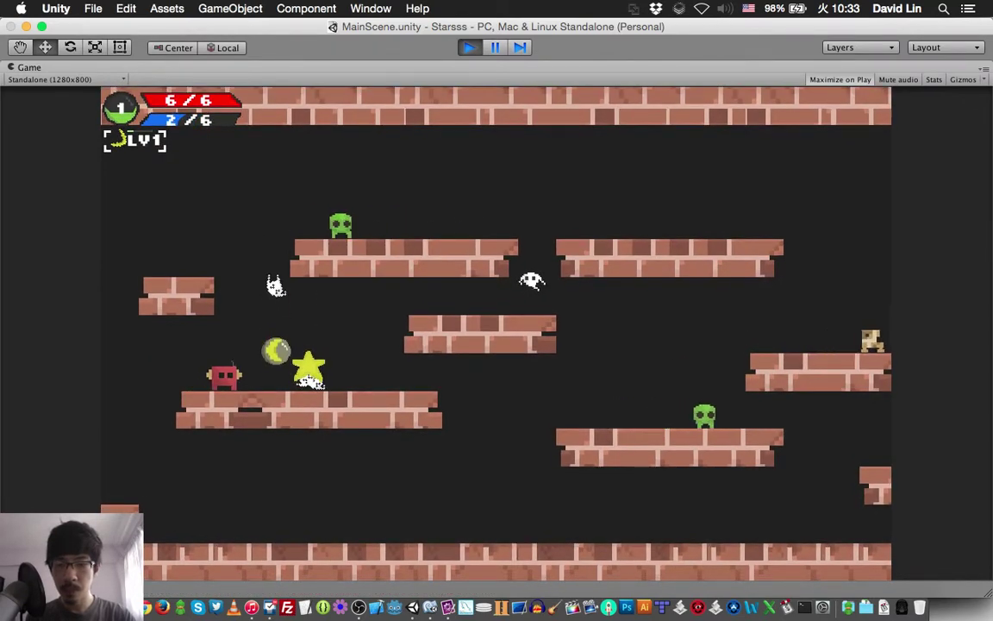
key(Up)
key(Left)
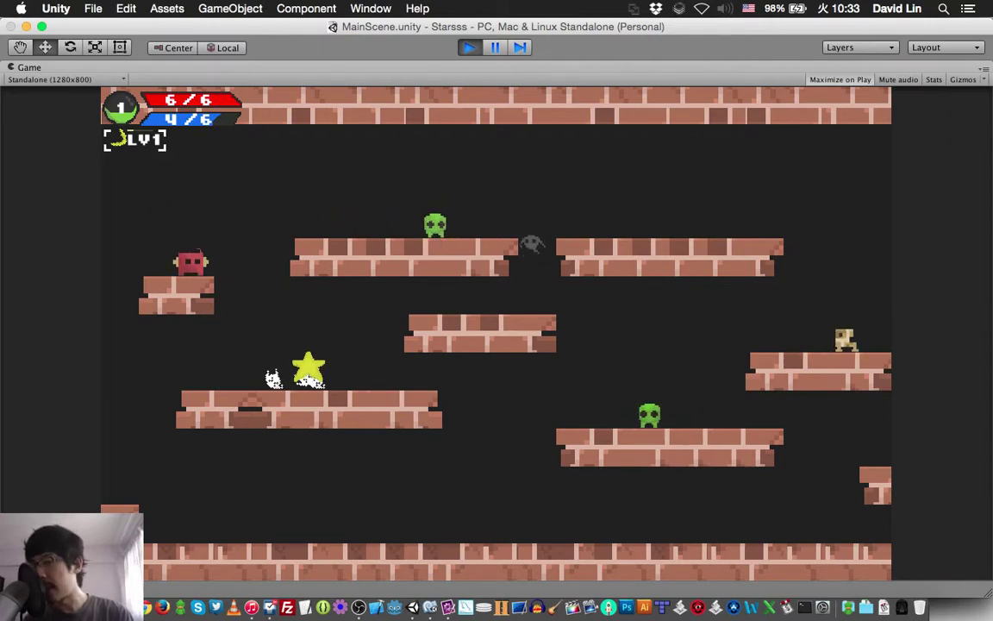
Step: Climb to the upper platforms and fire repeated jumping crescent wave attacks to the right
key(Up)
key(Right)
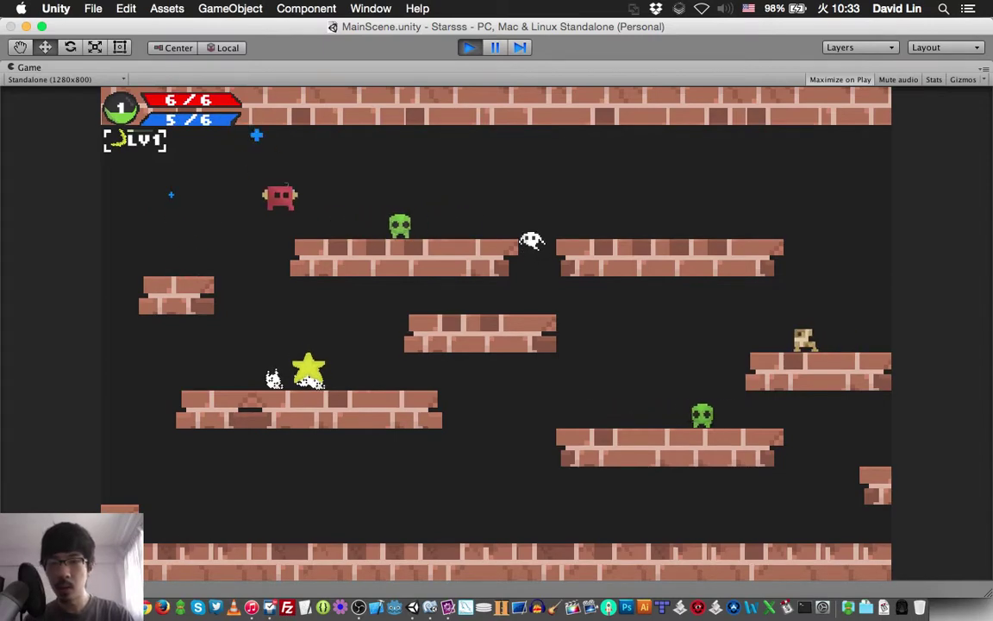
key(Right)
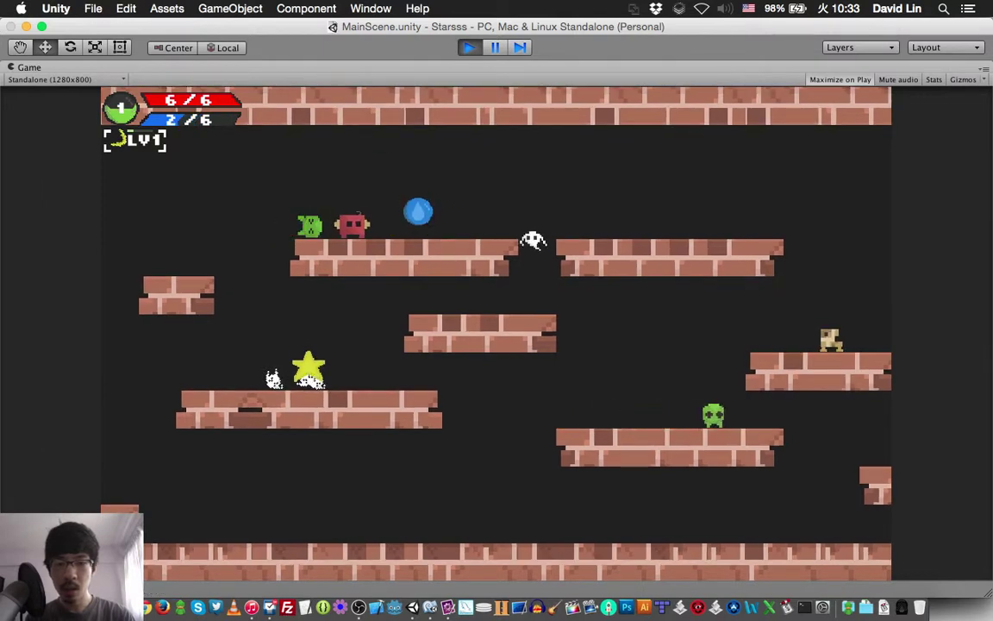
key(Left)
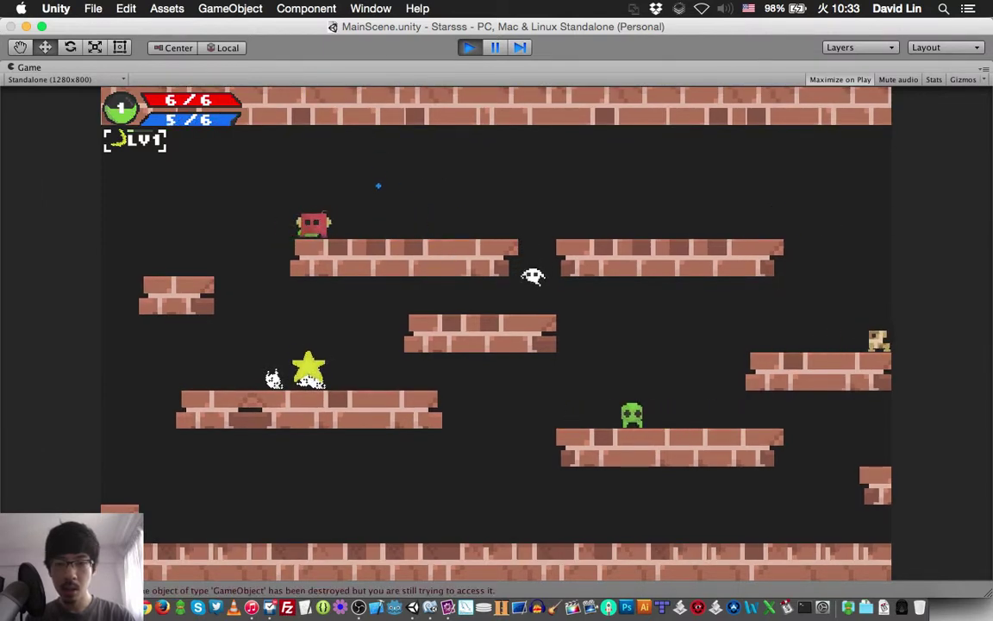
key(Right)
key(Up)
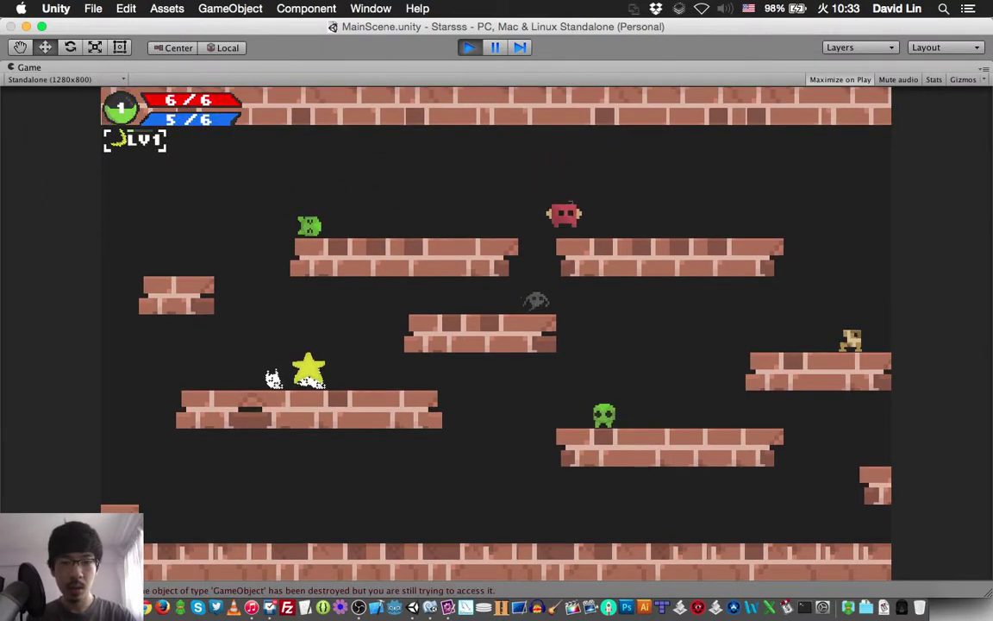
key(Right)
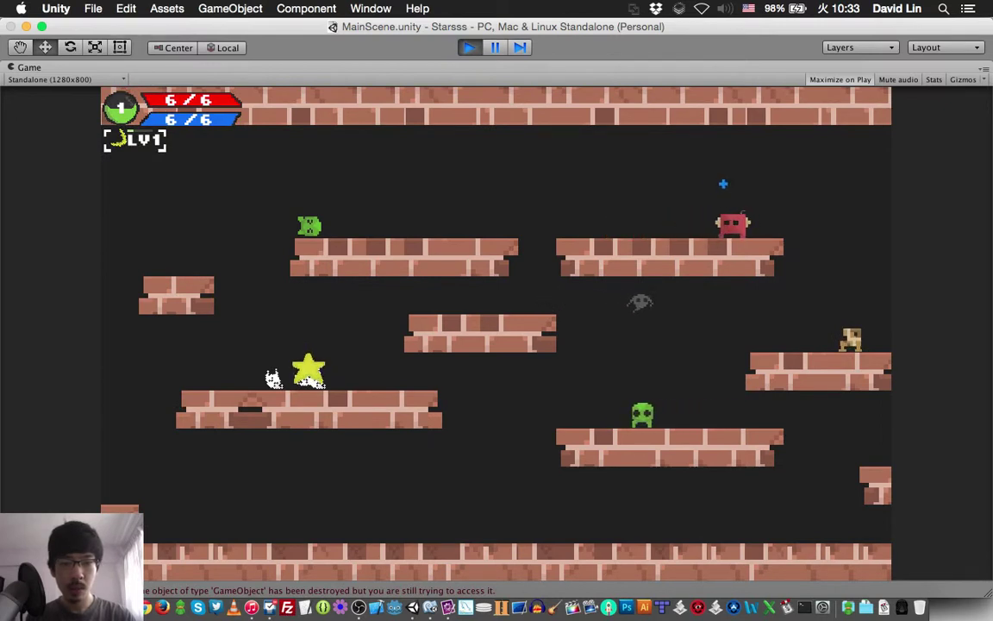
key(Left)
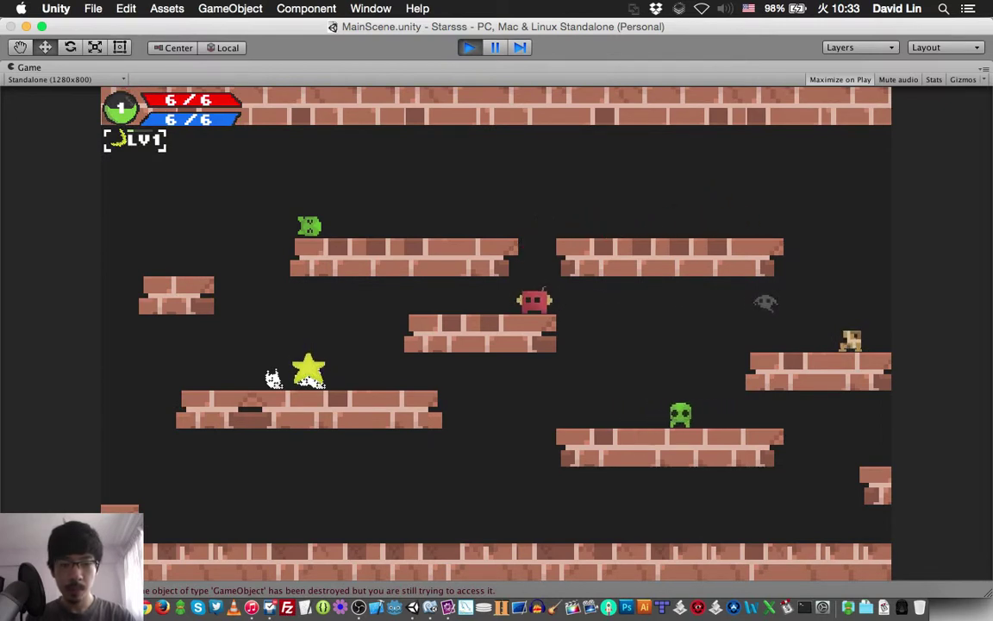
key(Right)
key(x)
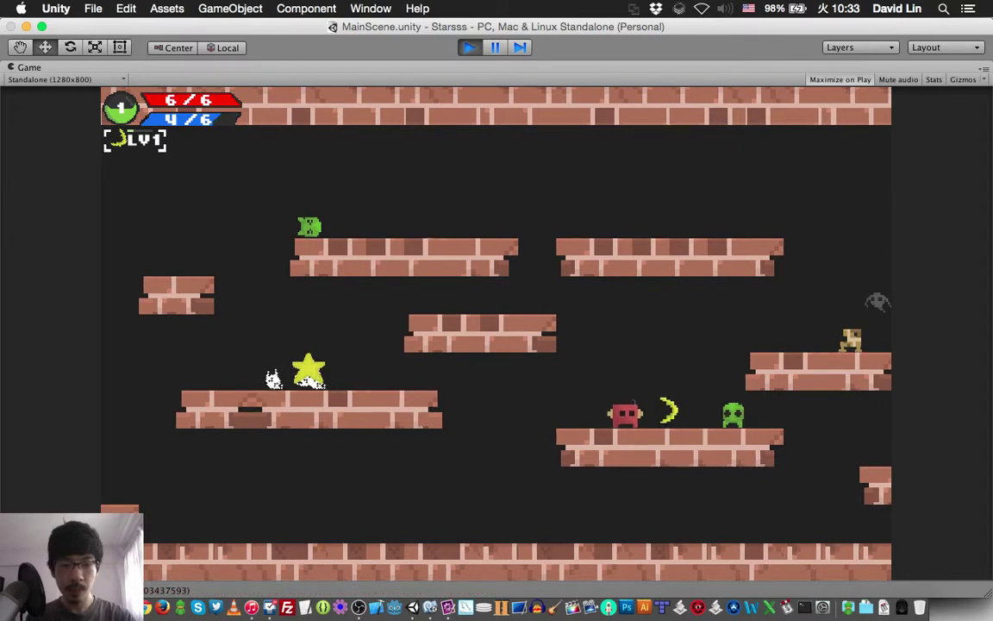
key(x)
key(Right)
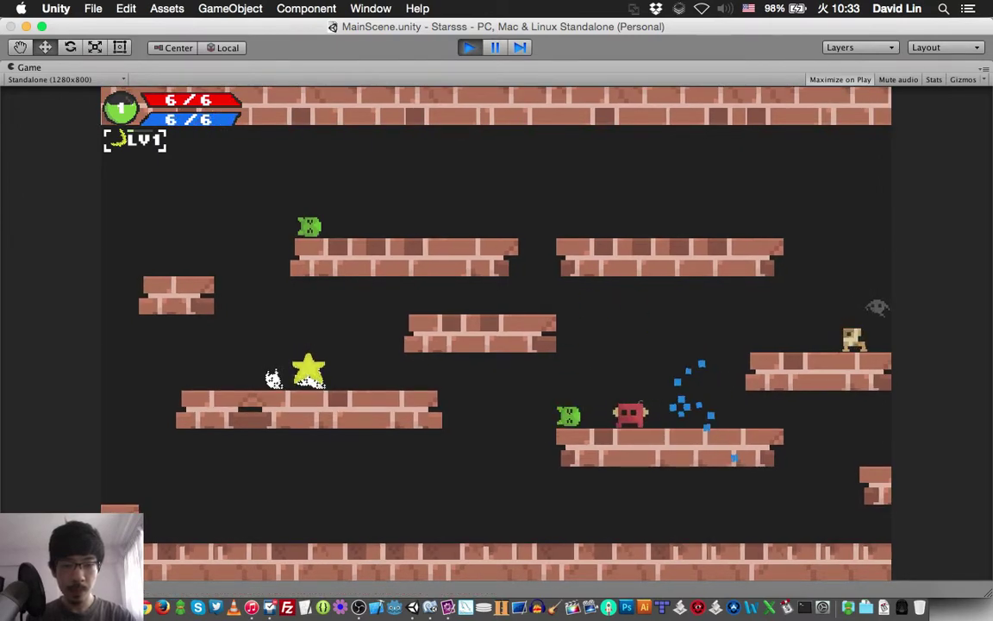
key(Left)
key(Up)
key(x)
key(Up)
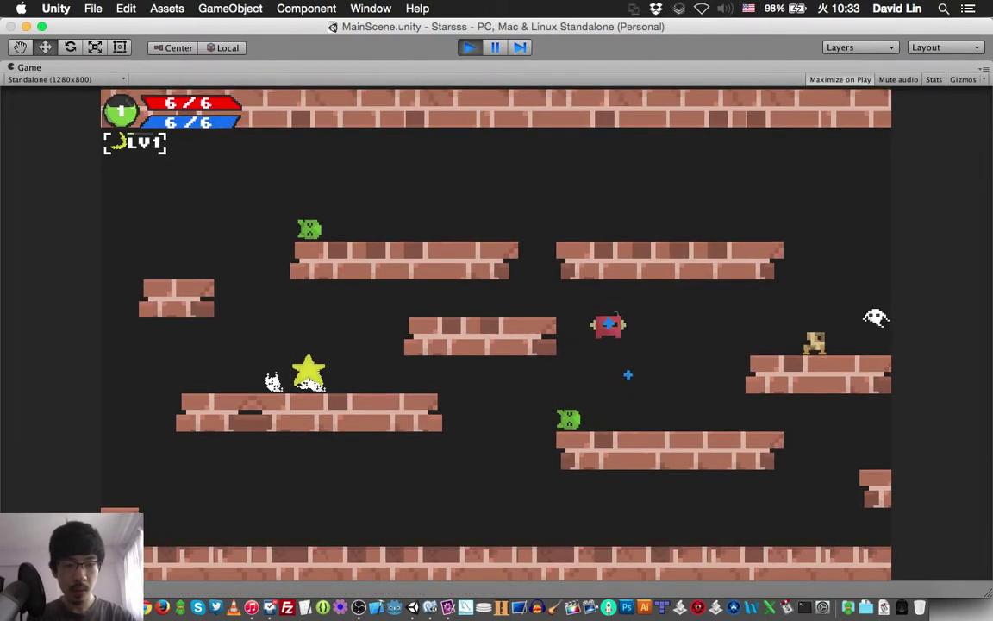
key(Up)
key(x)
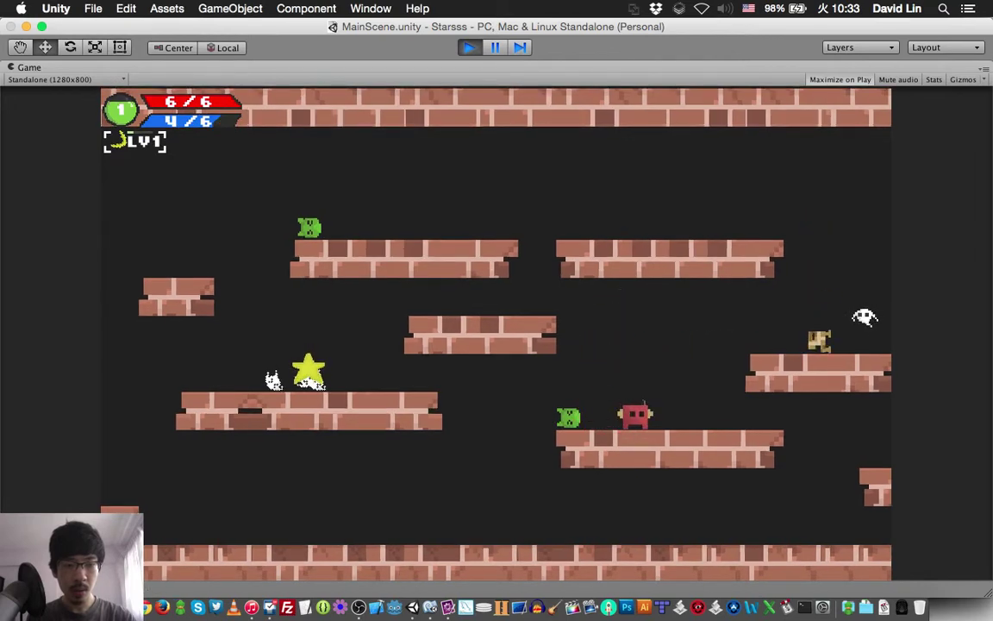
key(Up)
key(x)
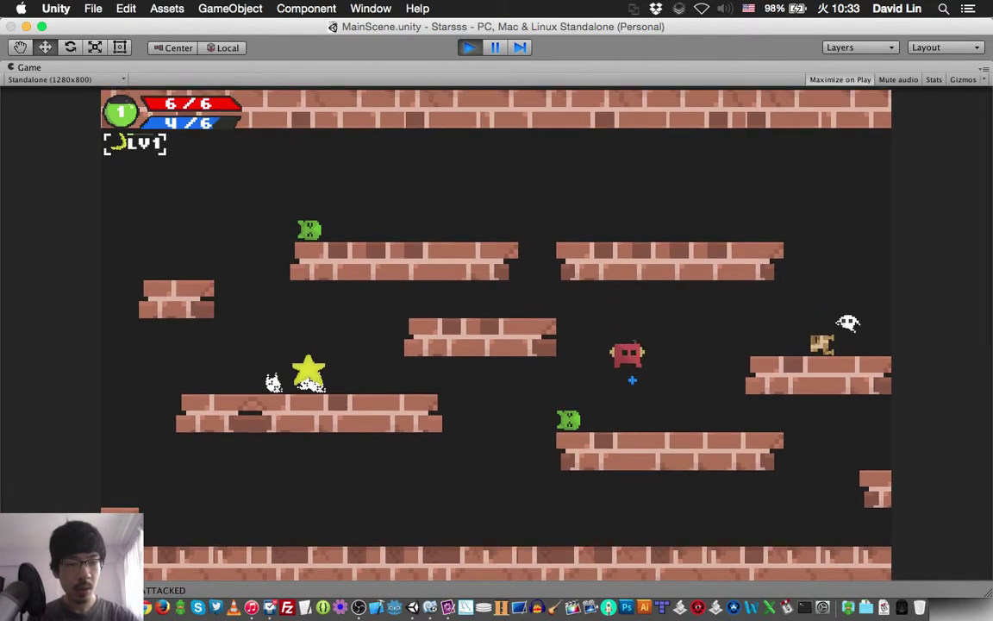
key(Escape)
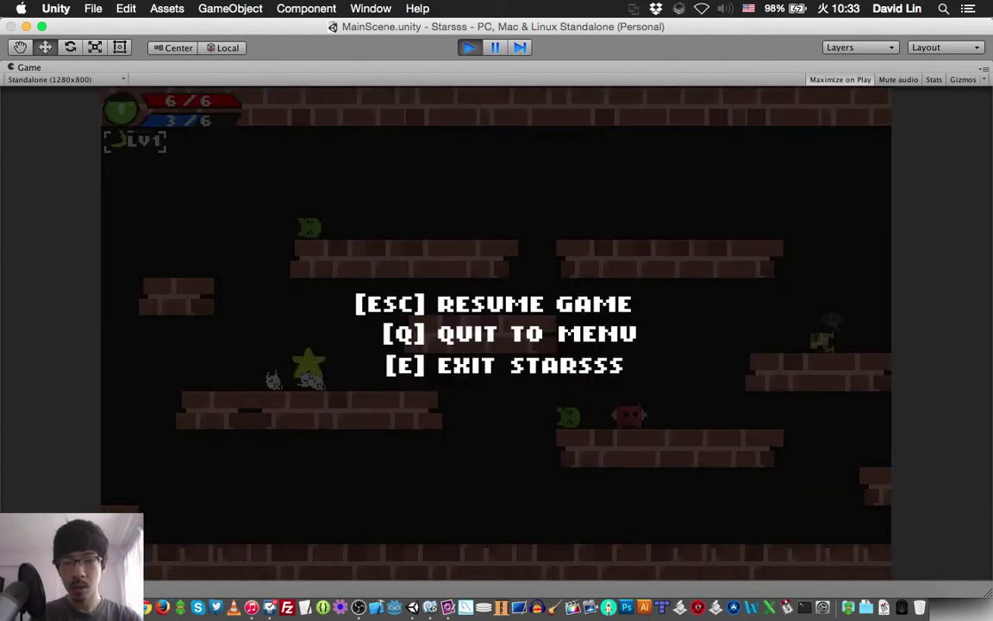
Step: Start a new level, jump the player left across the platforms, then pause
key(q)
key(Return)
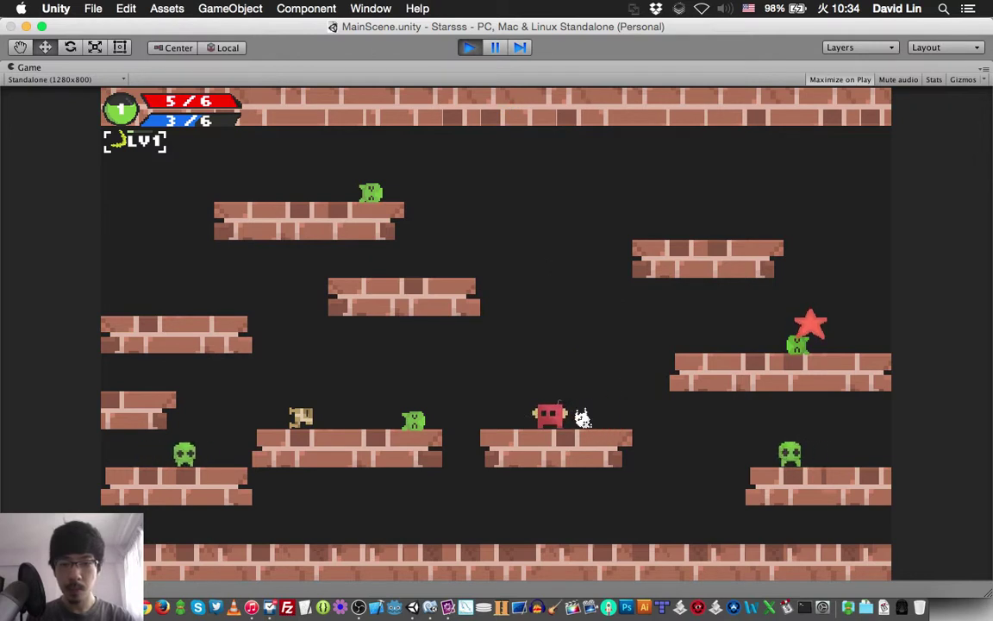
key(space)
key(Left)
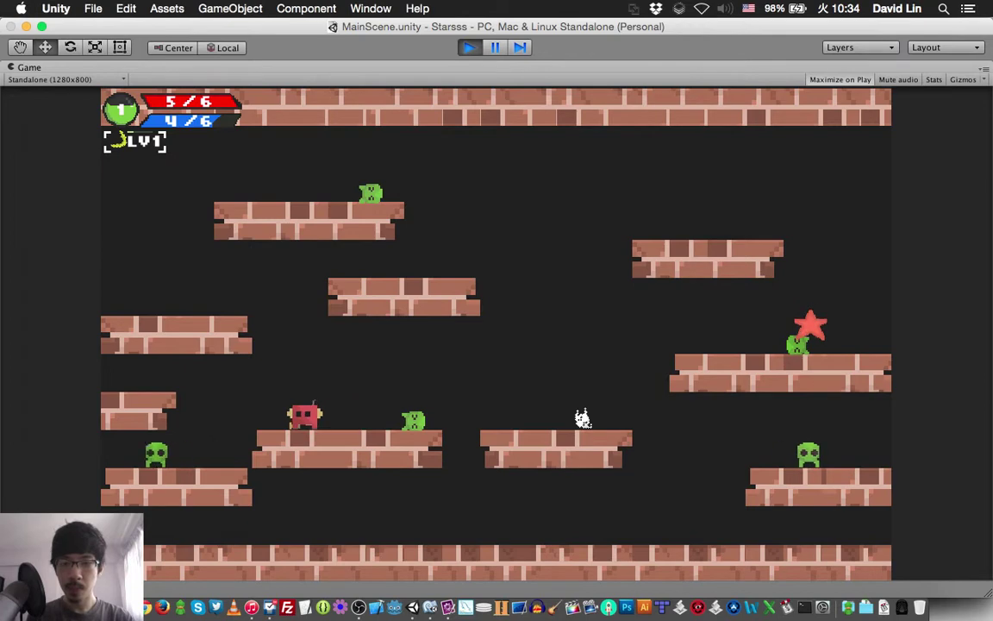
key(space)
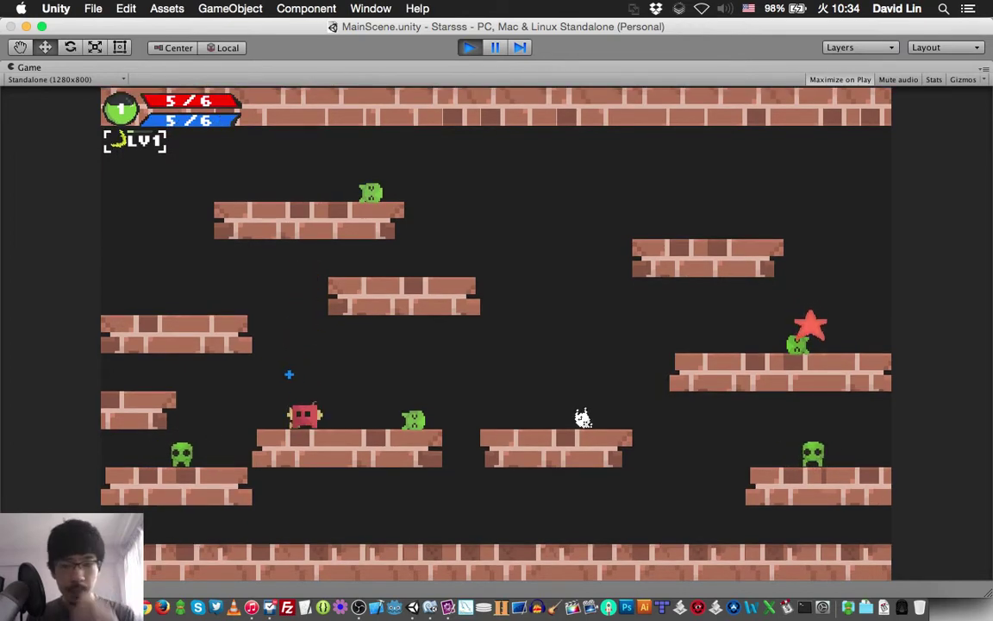
key(Escape)
Step: Quit to character select, start a new game, and jump onto the left middle platform
key(q)
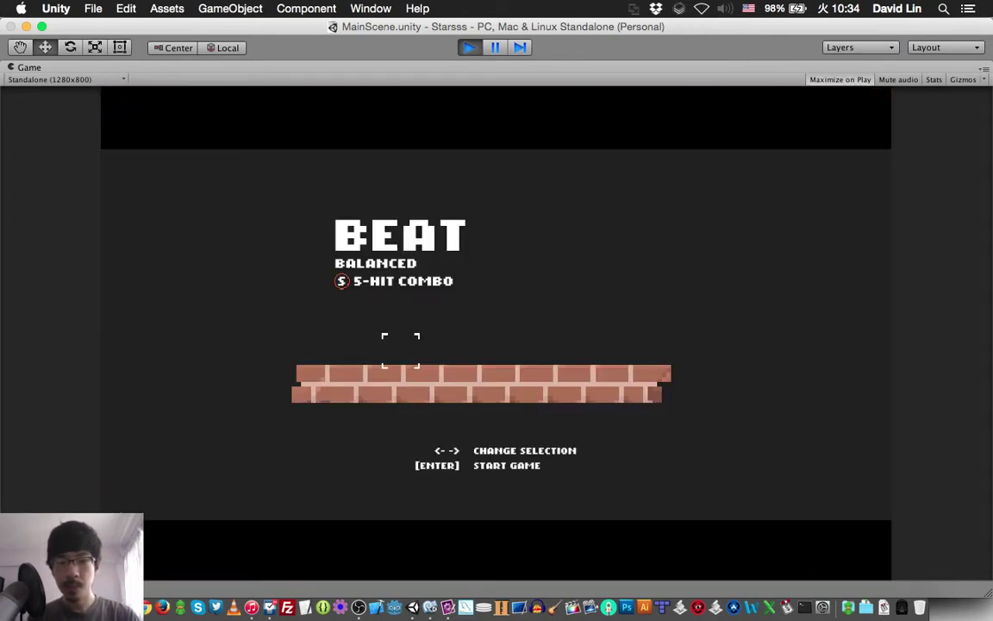
key(Return)
key(Left)
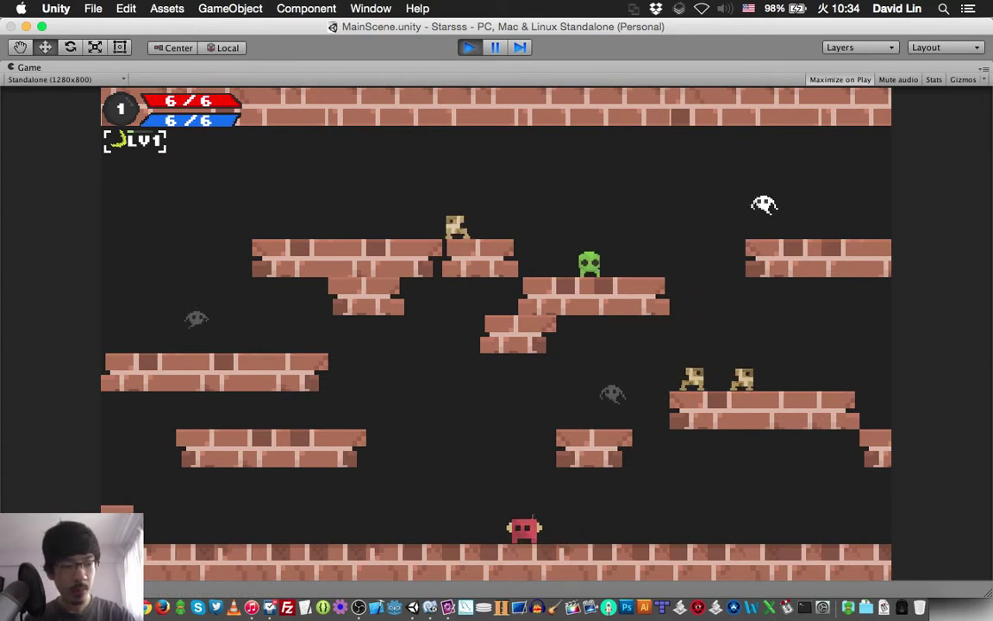
key(Left)
key(space)
key(Left)
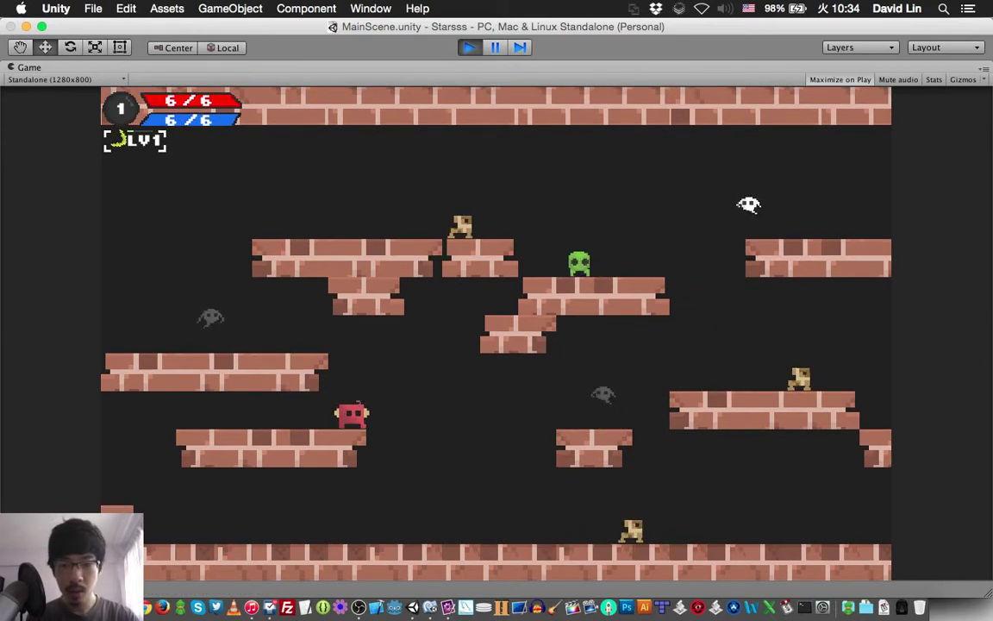
key(Right)
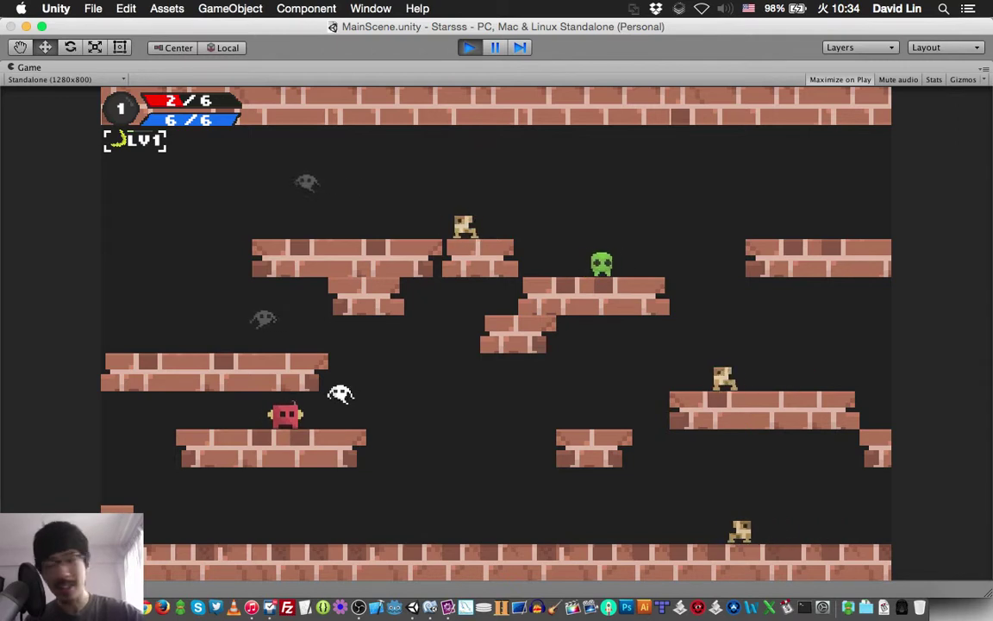
Step: Cast a magenta orb, move past the ghost and white creature, and fire a crescent attack
key(space)
key(Right)
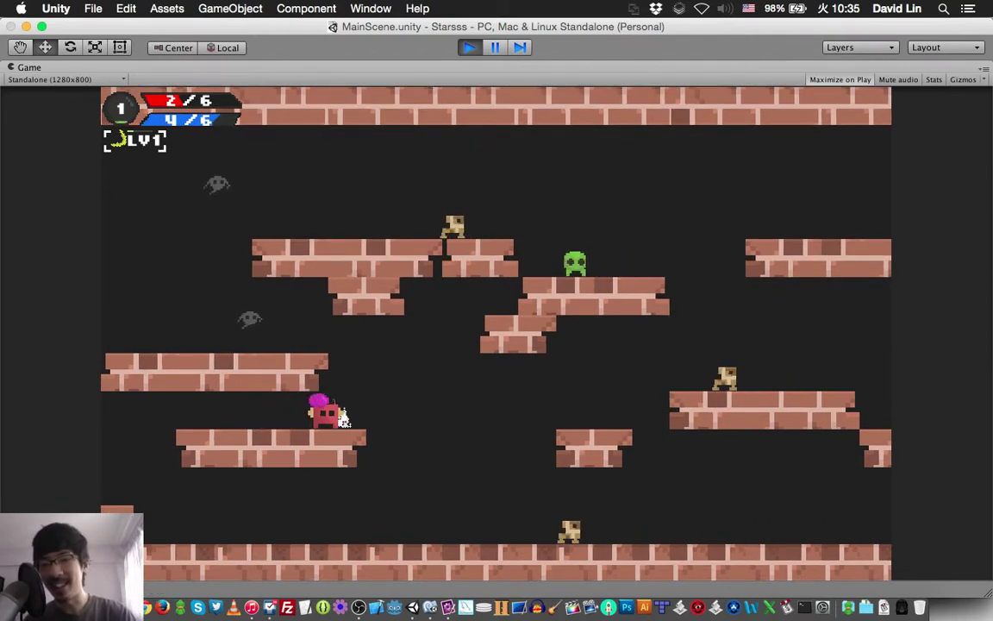
key(Left)
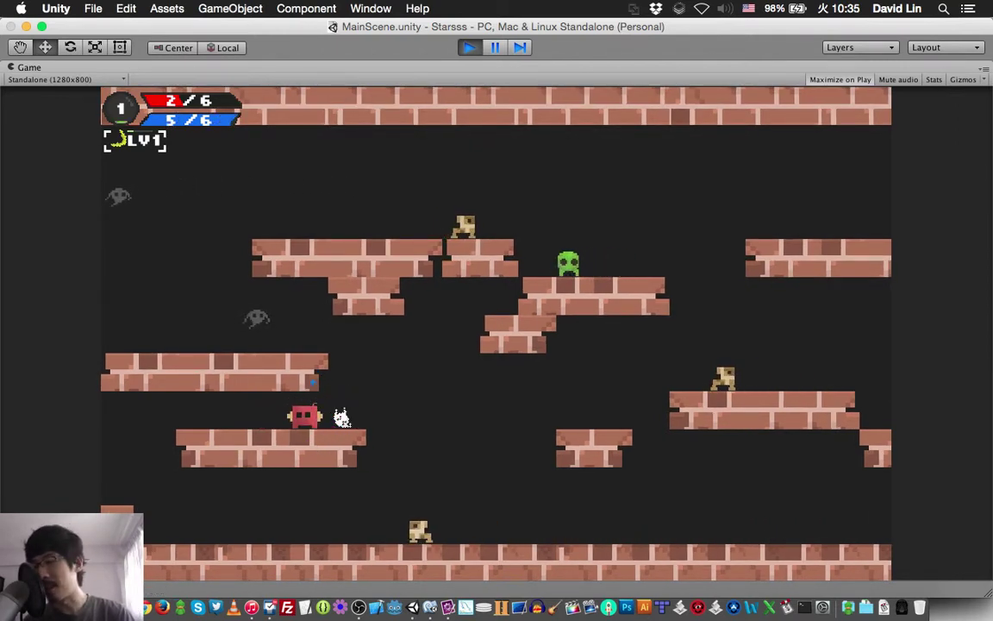
key(Right)
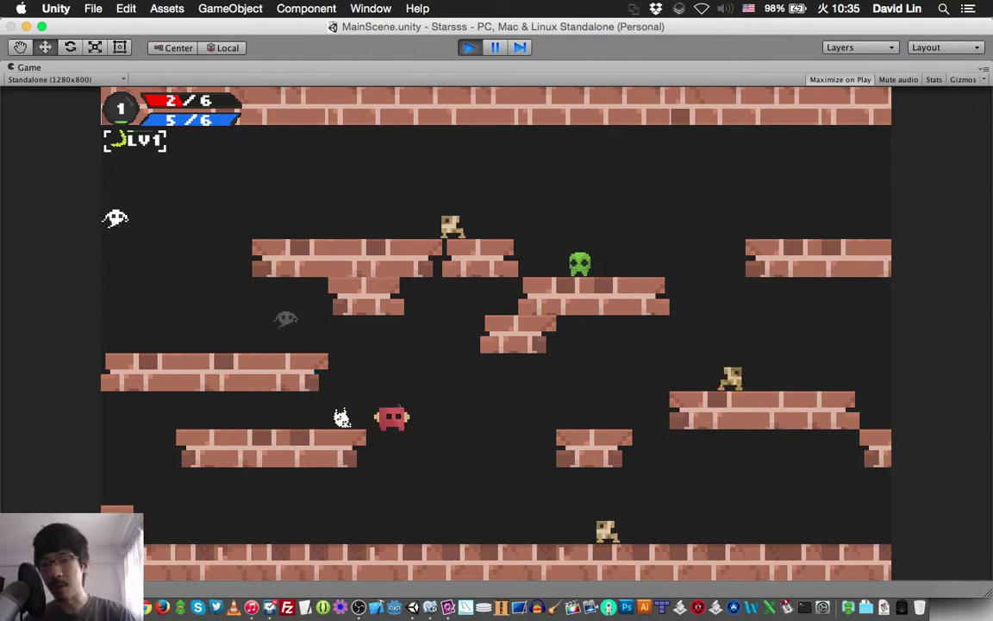
key(Right)
key(space)
key(Left)
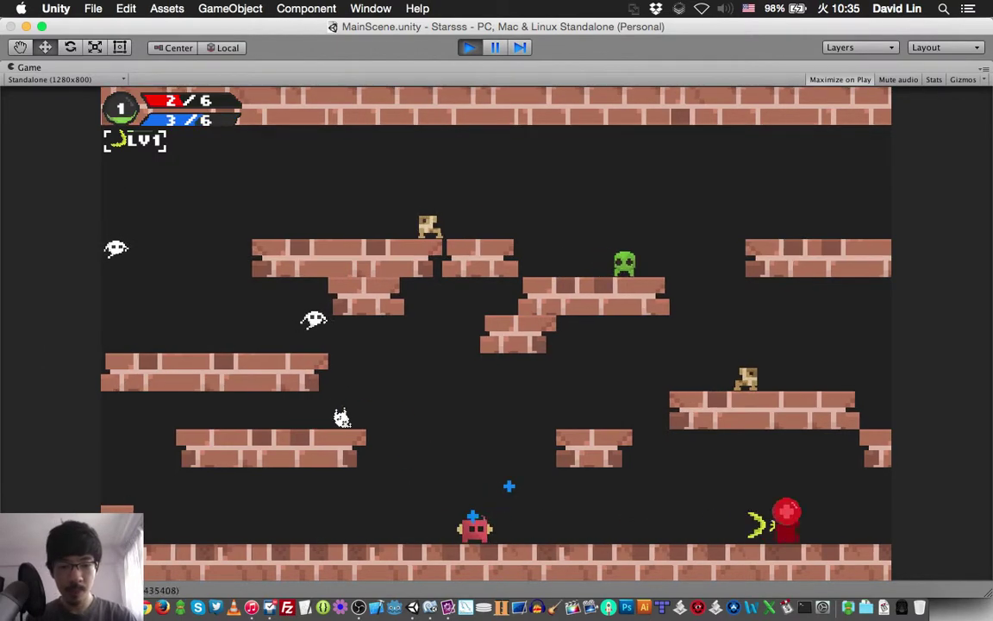
key(Right)
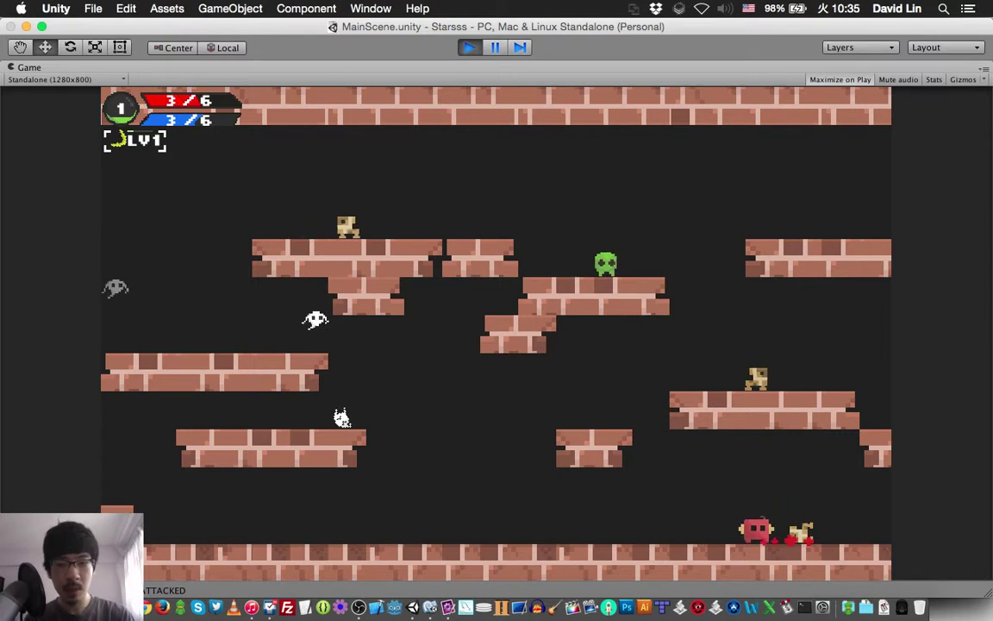
Step: Jump between platforms firing the wave attack, ending on the right platform
key(Left)
key(Up)
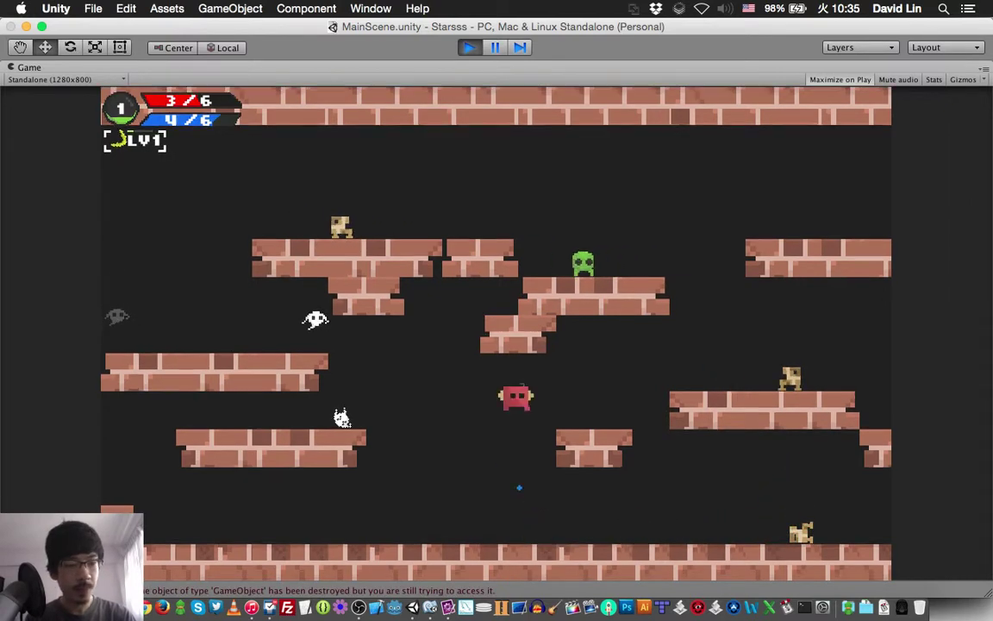
key(Right)
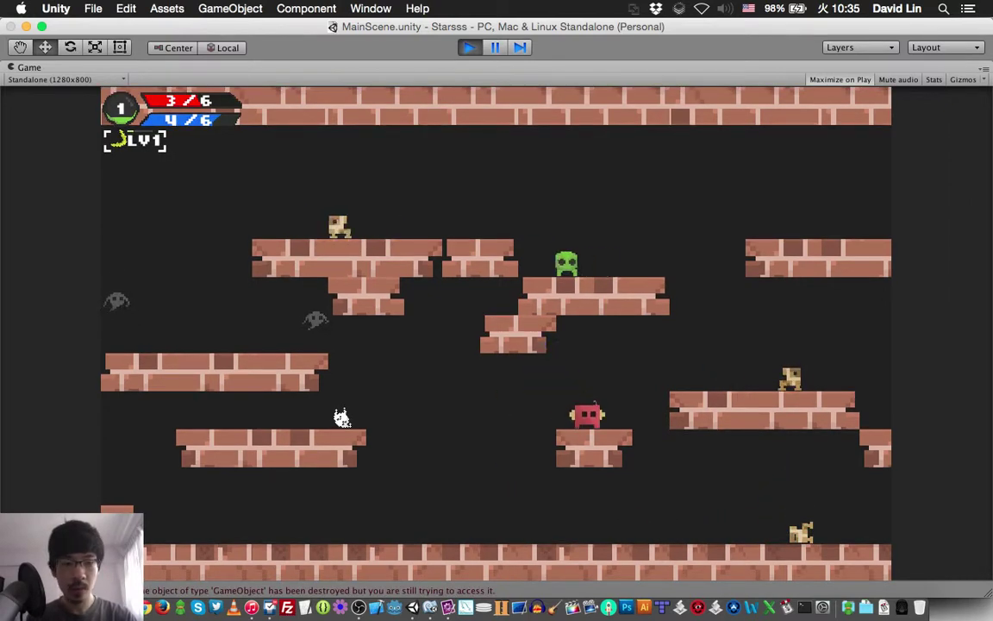
key(Up)
key(Right)
key(space)
key(Left)
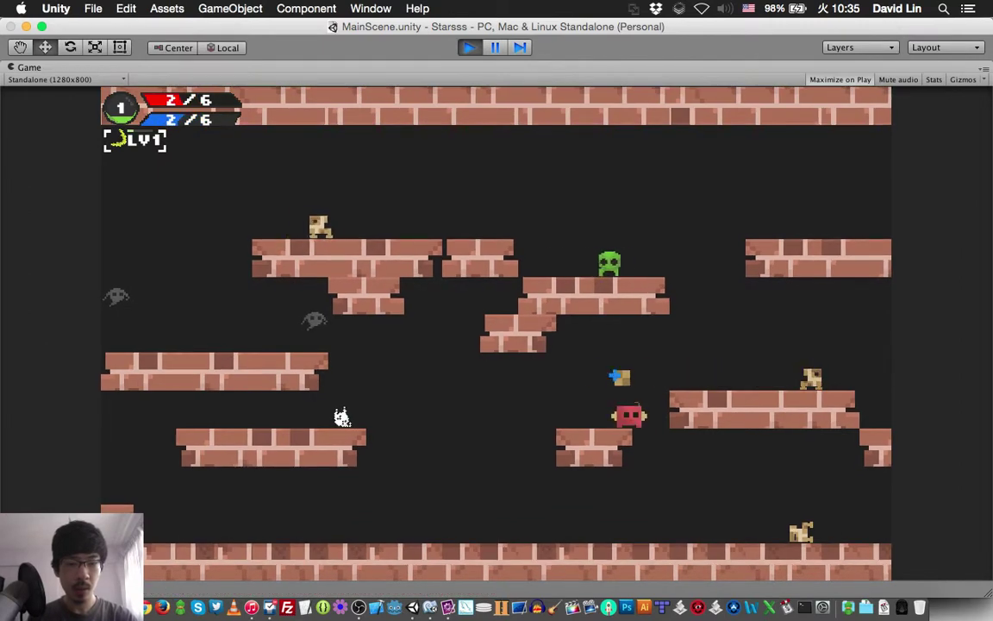
key(Up)
key(Right)
key(space)
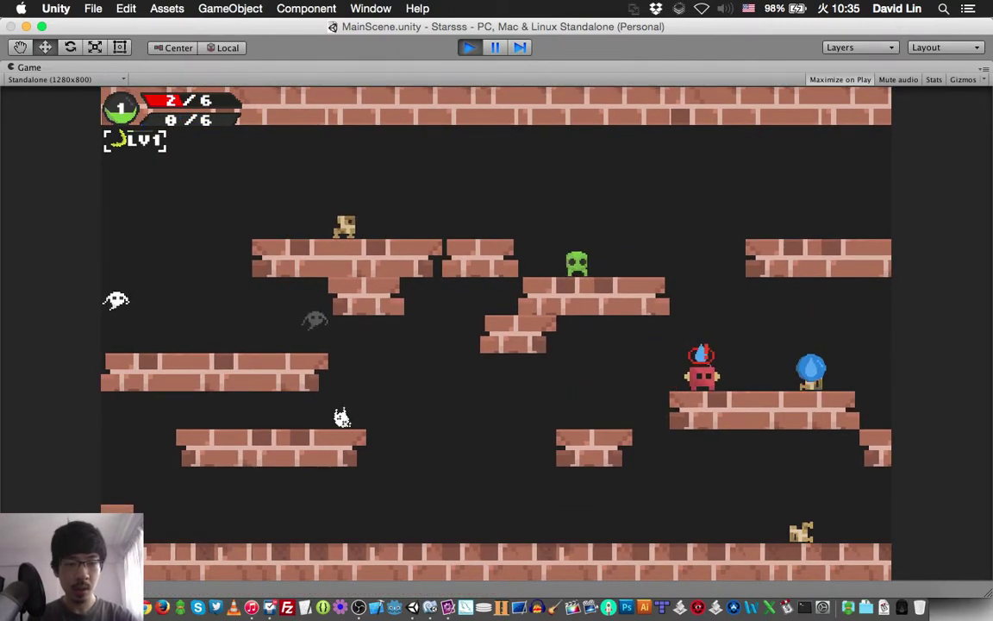
Step: Collect the blue mana orb, slash leftward, and drop toward the bottom floor
key(Right)
key(Left)
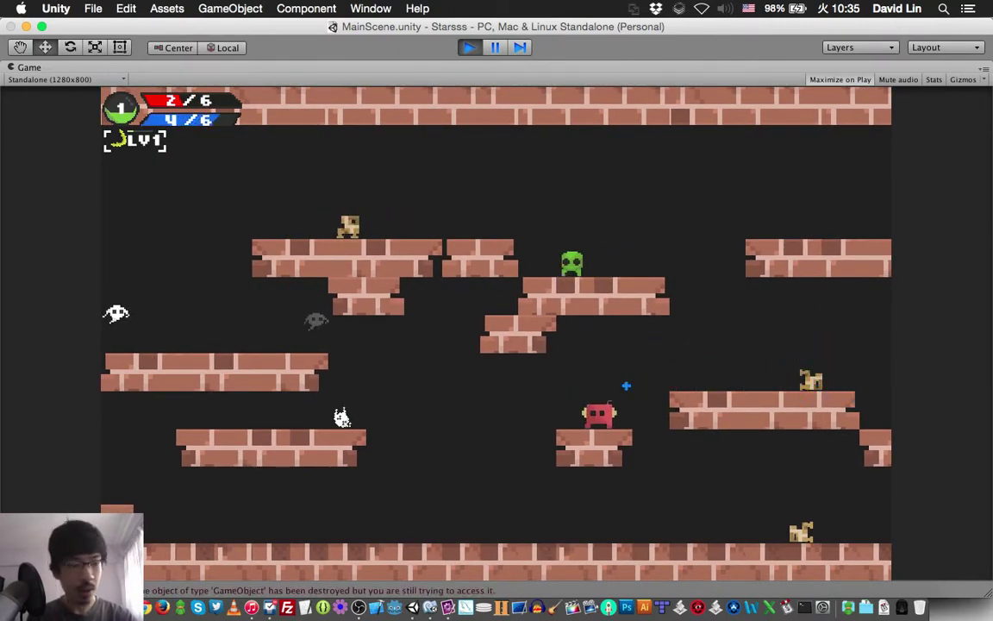
key(Left)
key(Up)
key(space)
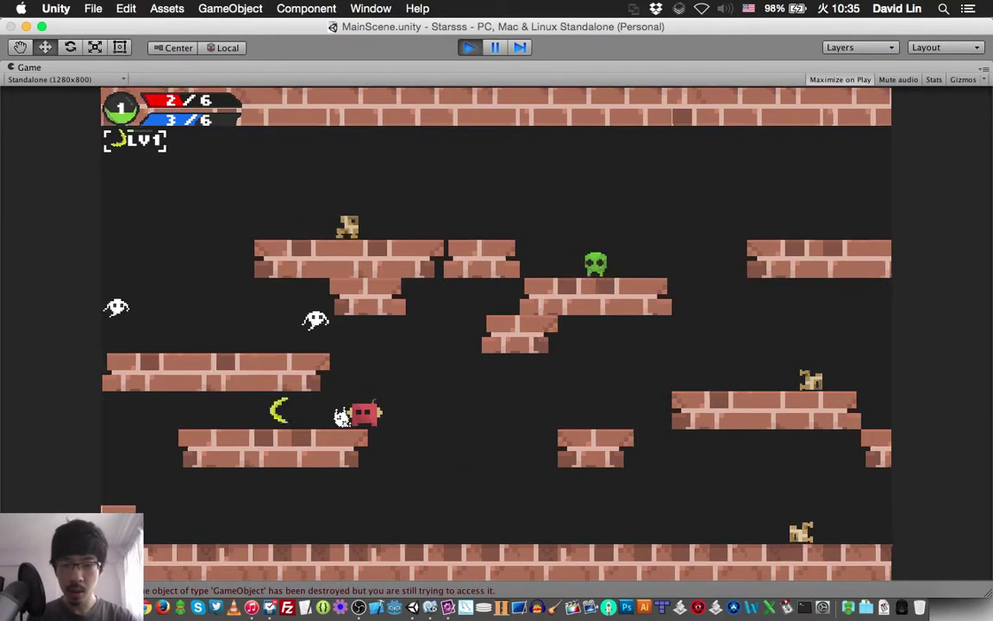
key(Up)
key(Right)
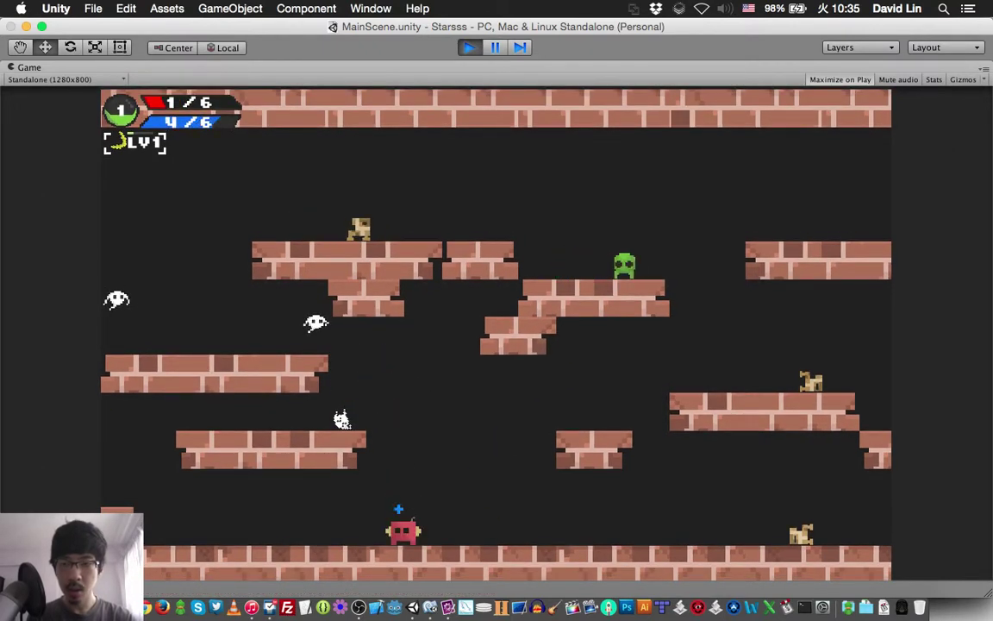
Step: Pause, quit to the menu, and start a fresh level on the right-side ledge
key(Escape)
key(q)
key(Return)
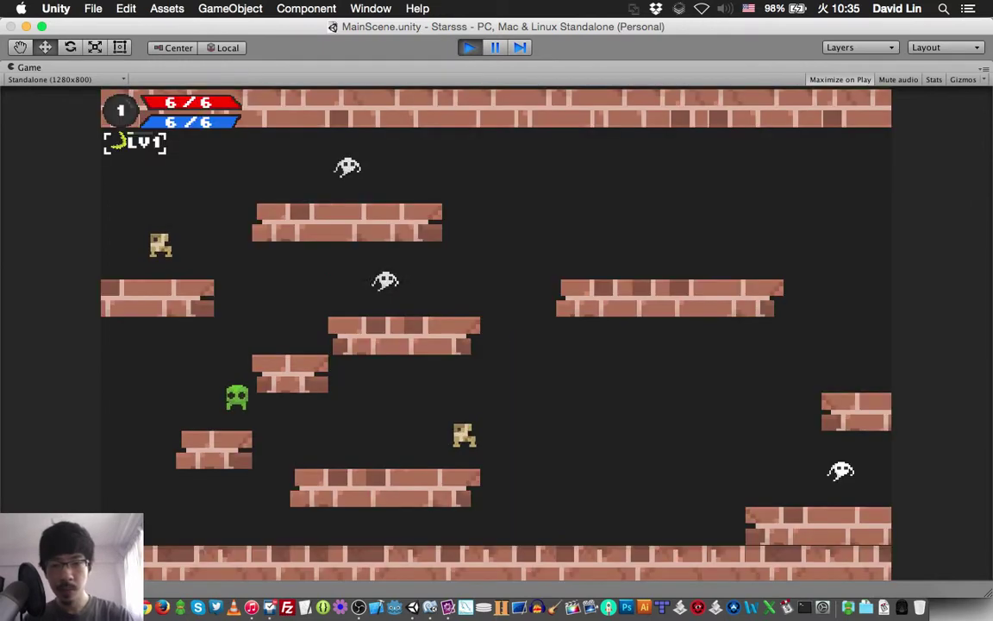
key(Left)
key(Right)
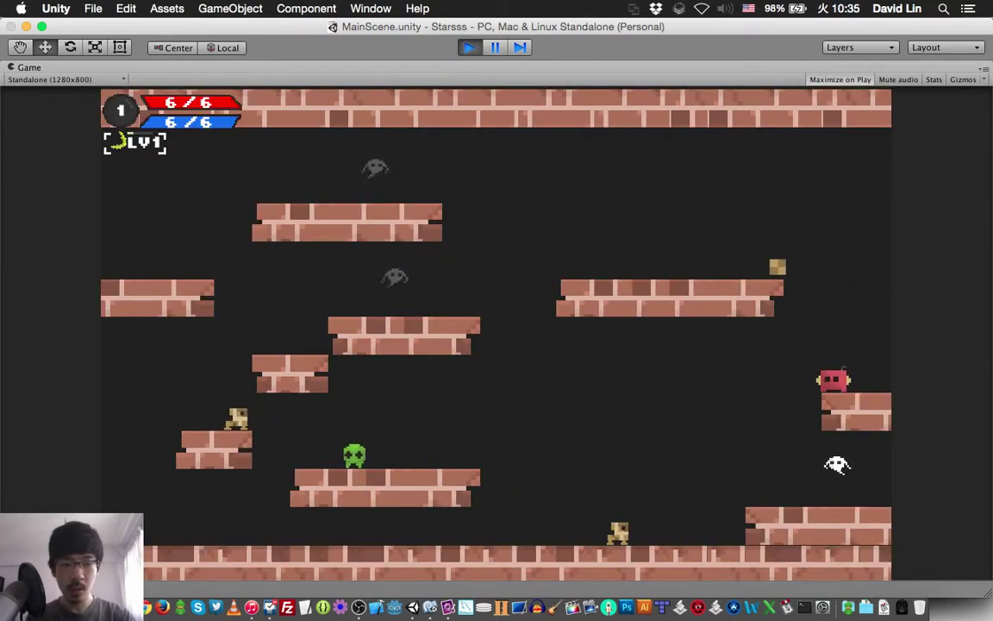
Step: Fire crescent attacks leftward and walk the red player back and forth along the ground
key(Left)
key(x)
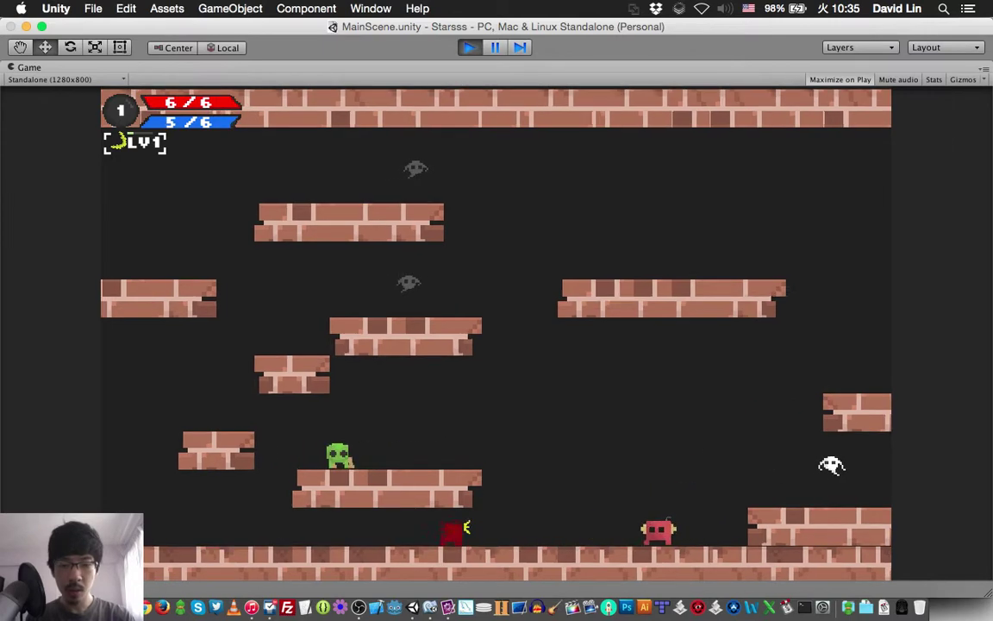
key(Right)
key(Left)
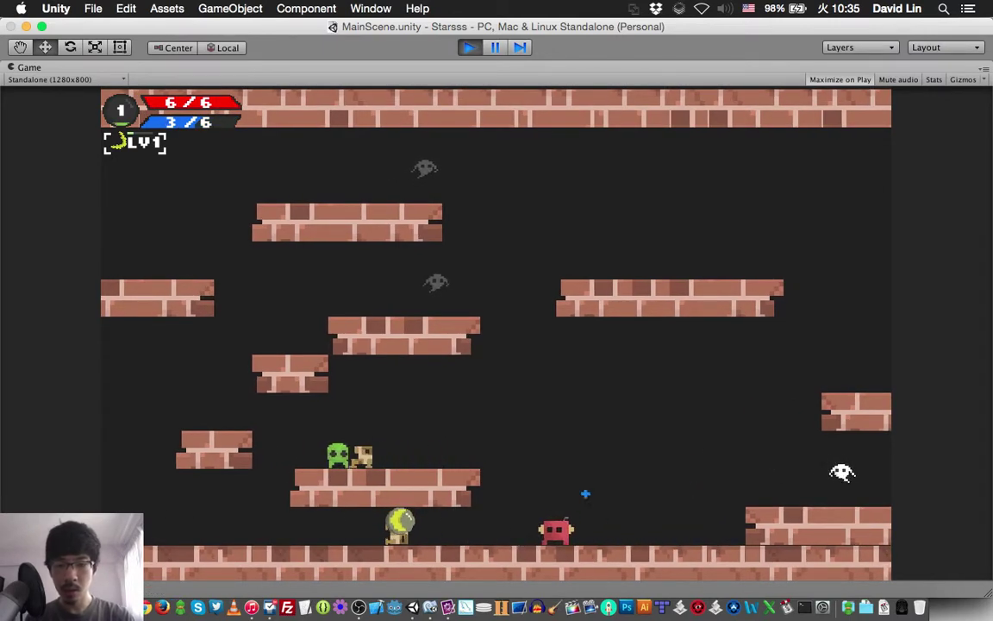
key(Left)
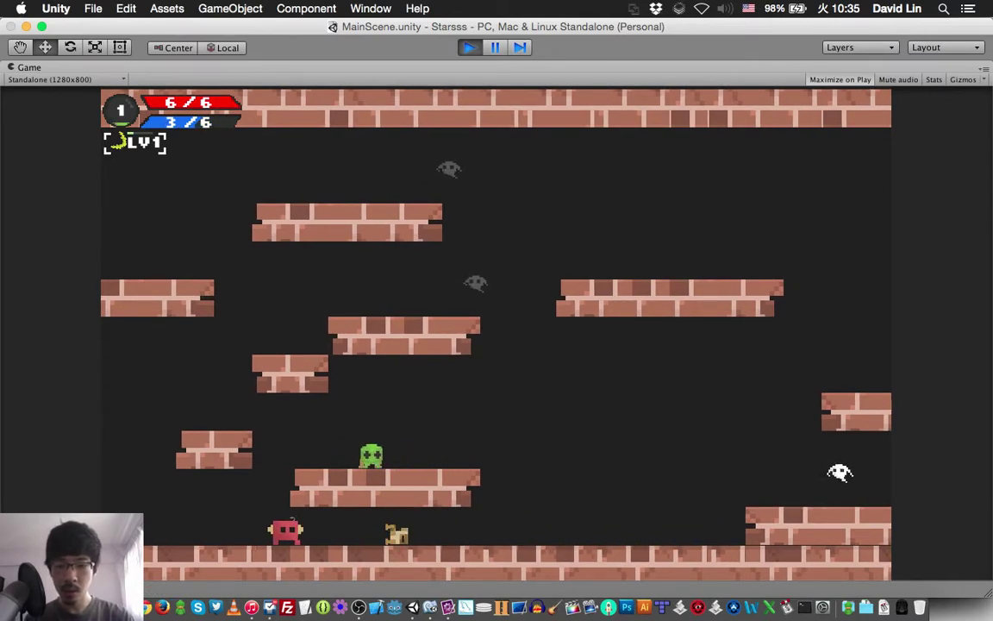
key(Right)
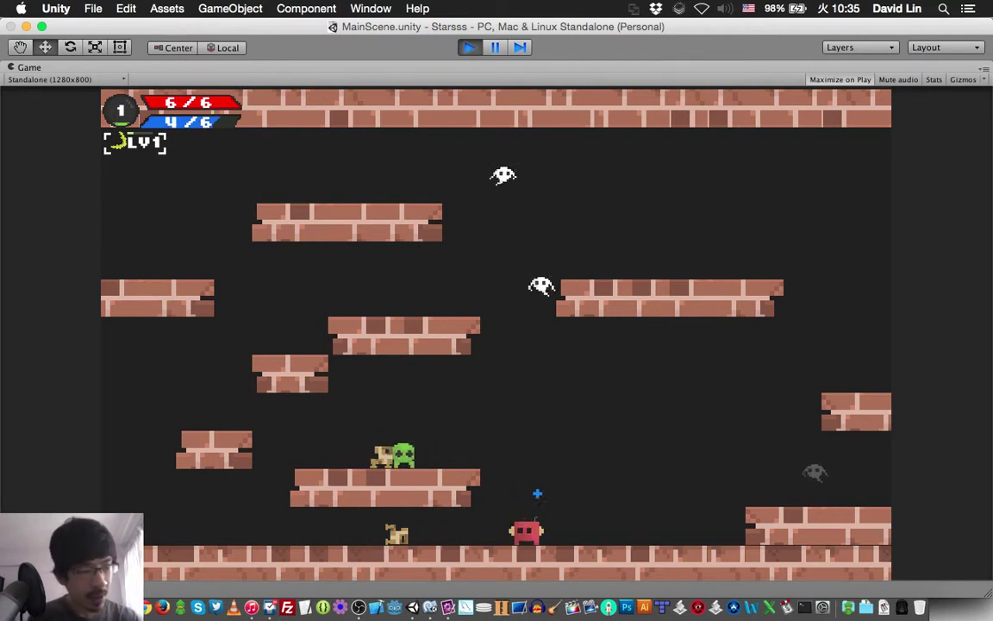
key(Left)
key(Right)
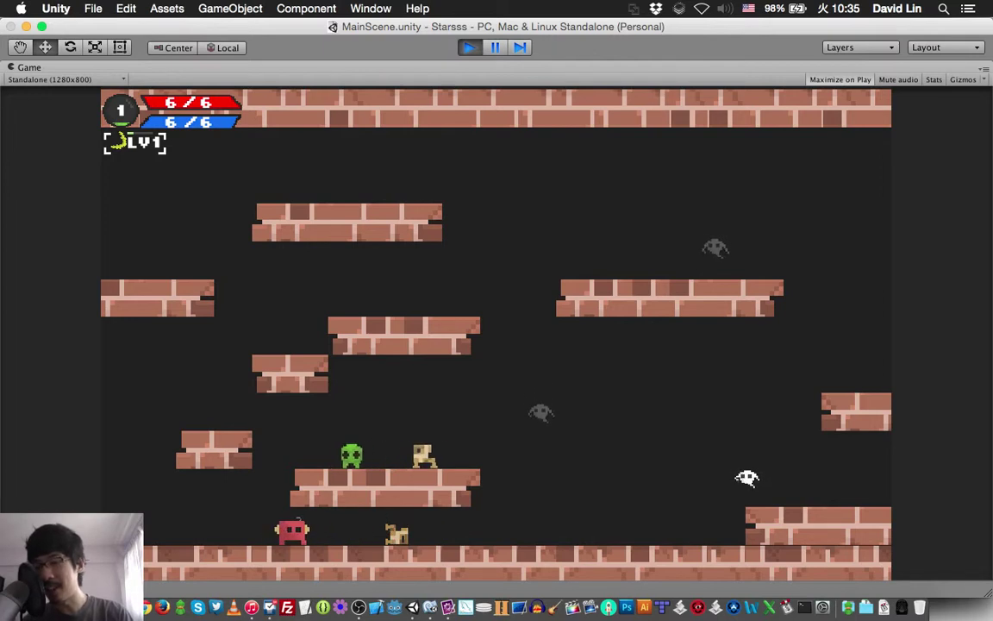
Step: Jump the red player off the floor and attack in mid-air, spending energy
key(Right)
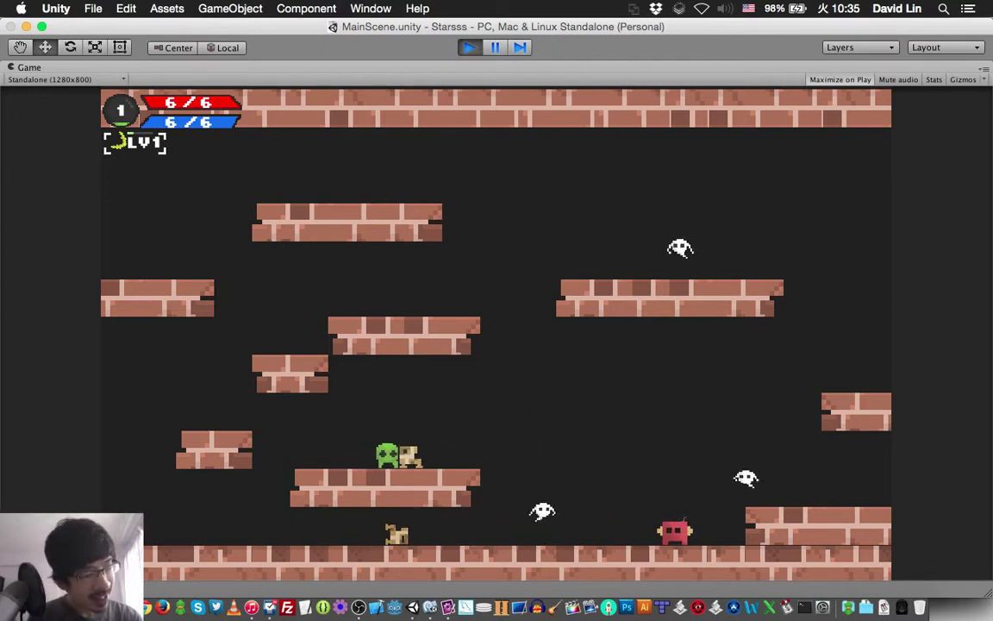
key(Up)
key(Left)
key(x)
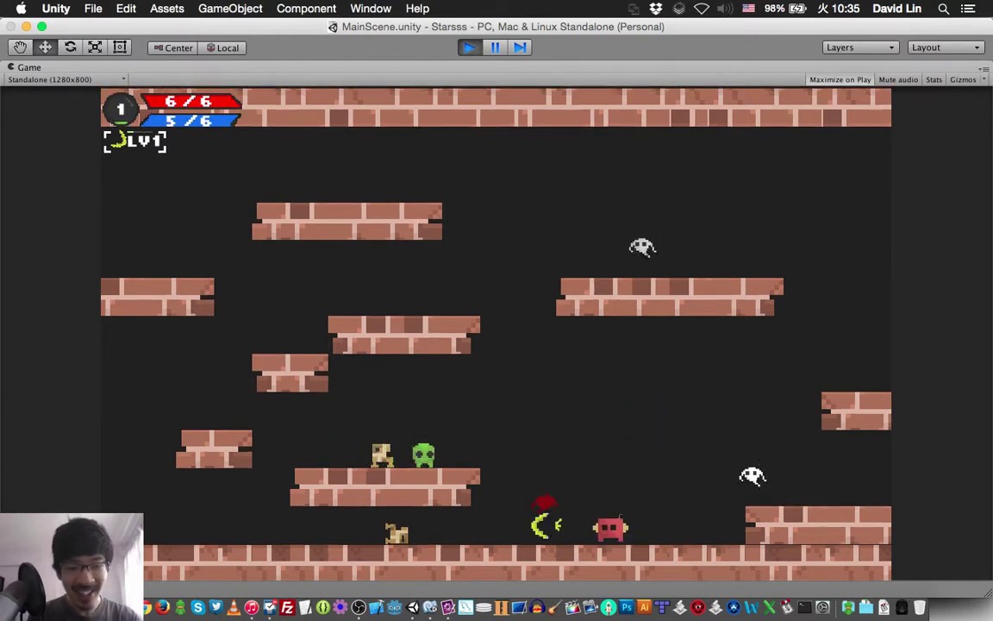
key(x)
key(Up)
key(x)
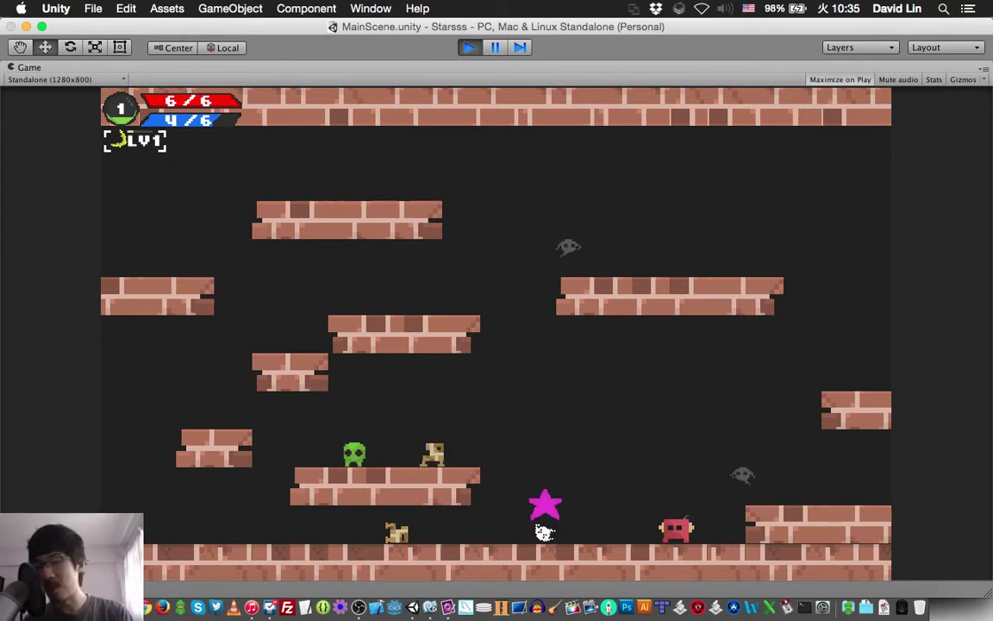
Step: Keep jumping and firing attacks from the air until the energy is used up
key(Up)
key(x)
key(Up)
key(x)
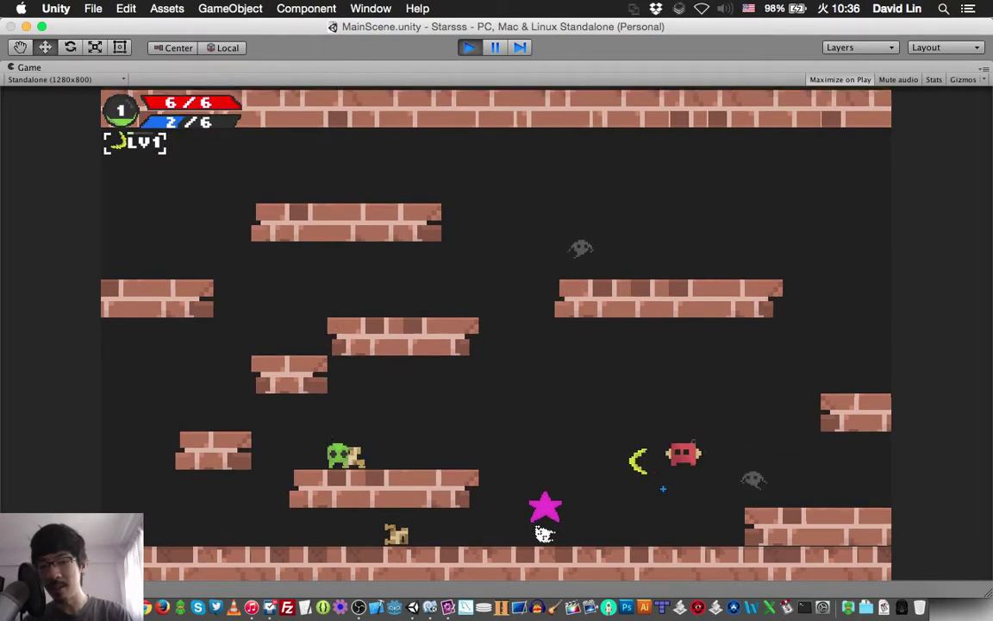
key(Left)
key(x)
key(Up)
key(x)
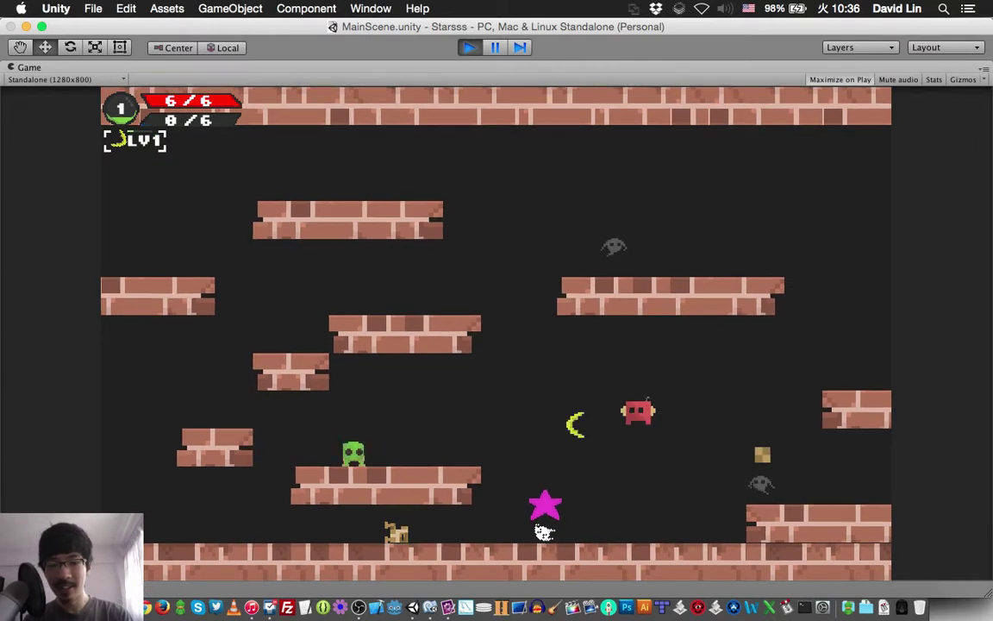
key(Right)
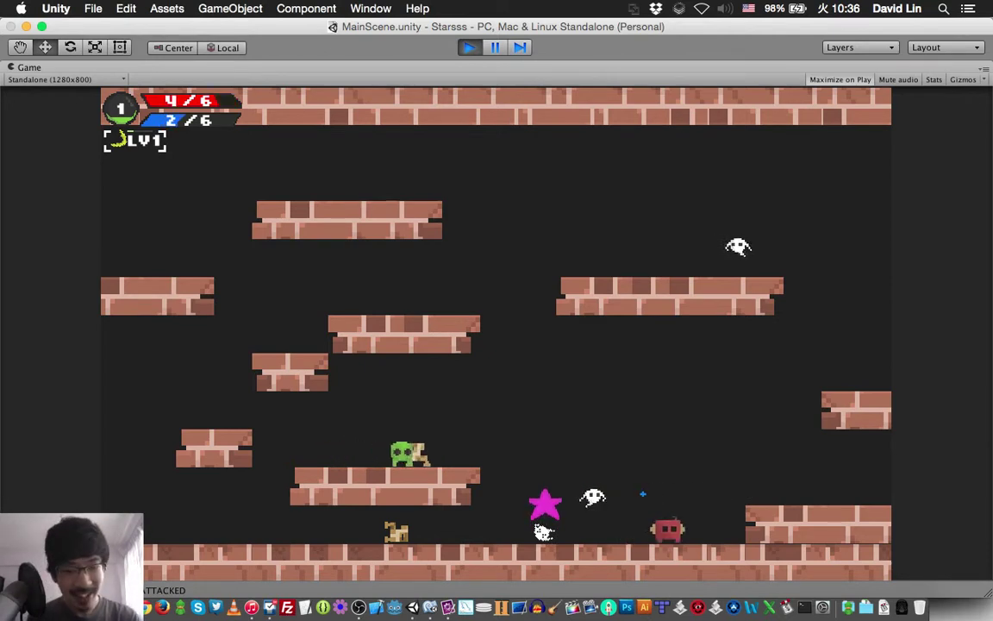
Step: Jump up to the right platforms with z while attacking, emptying the last energy
key(Right)
key(x)
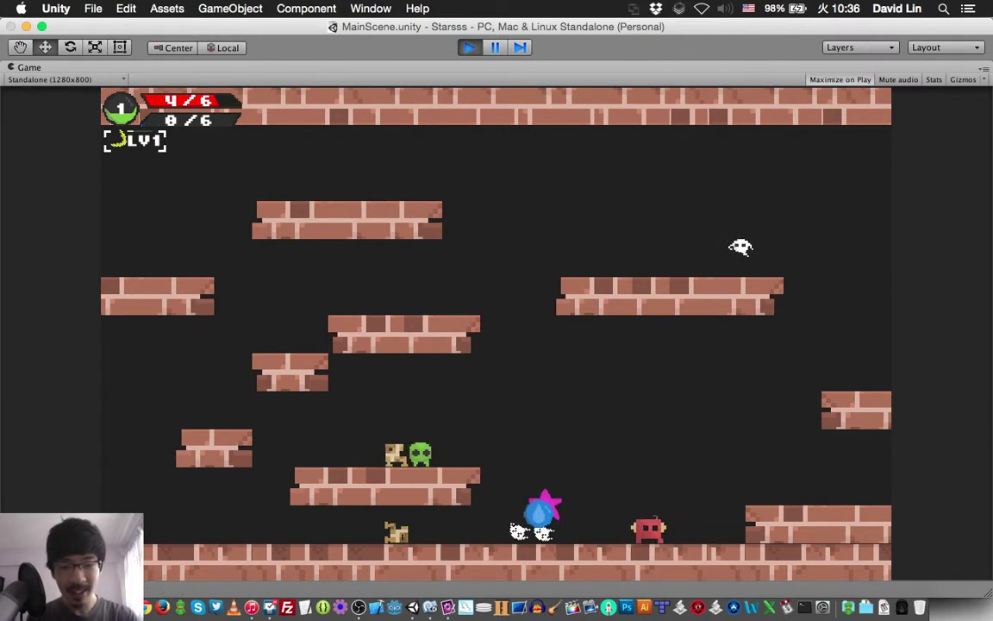
key(Right)
key(z)
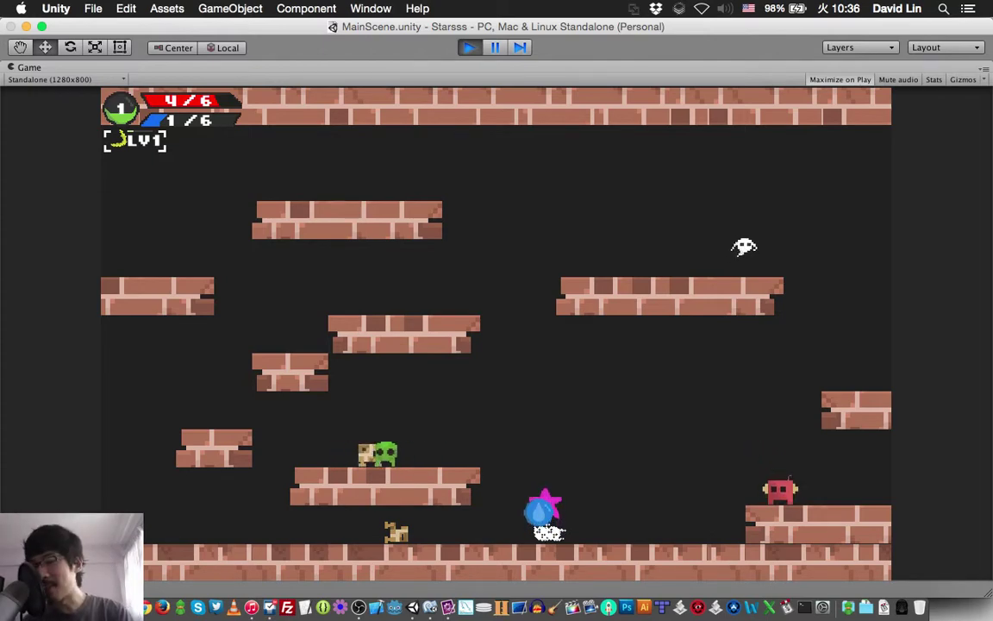
key(z)
key(Right)
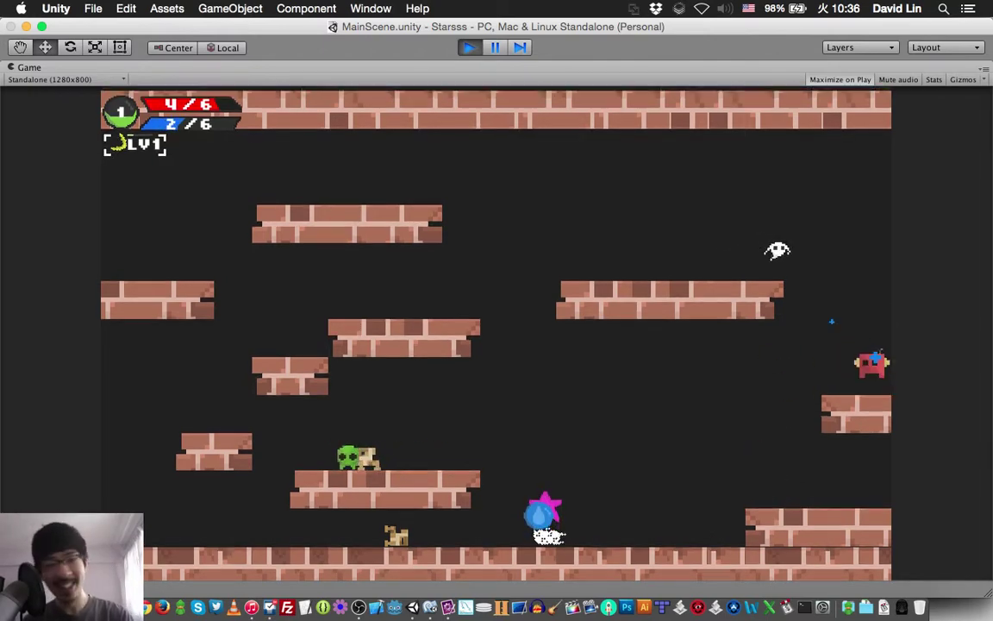
key(z)
key(x)
key(Left)
key(z)
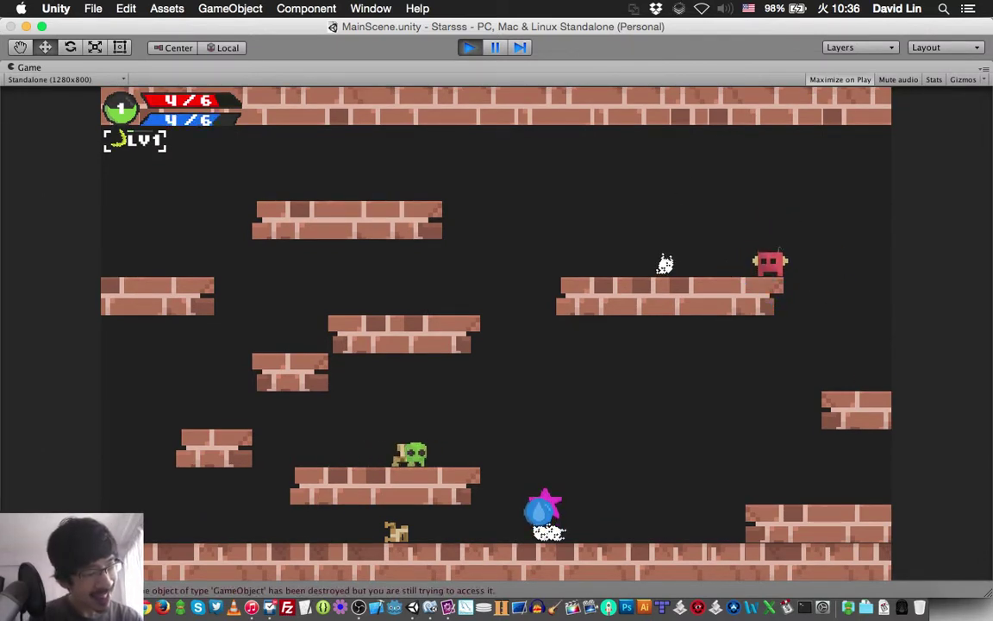
Step: Walk off the middle-right platform, jump around the floor, and pause the game
key(Right)
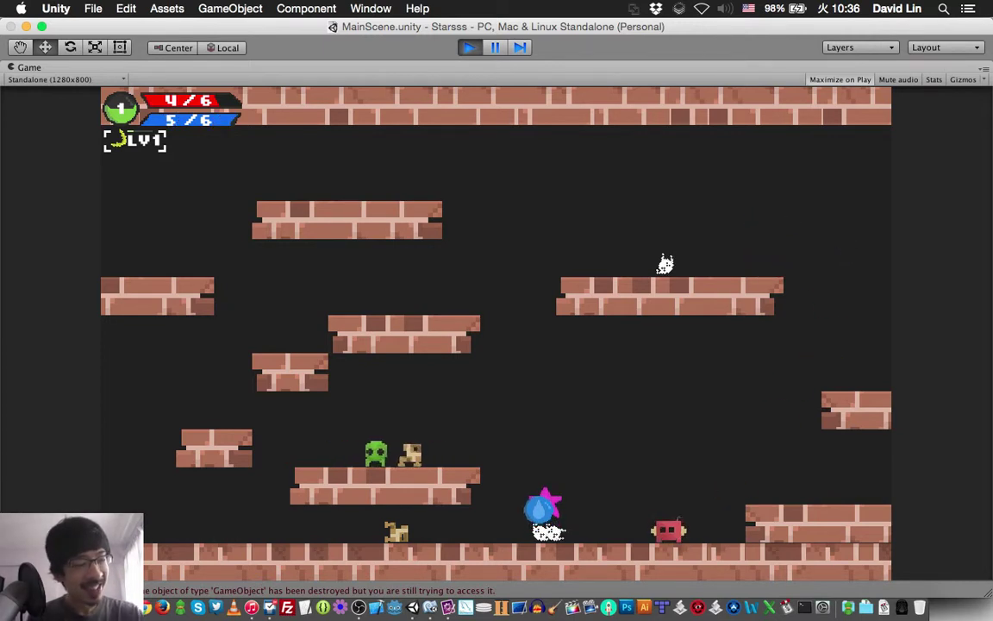
key(Up)
key(Right)
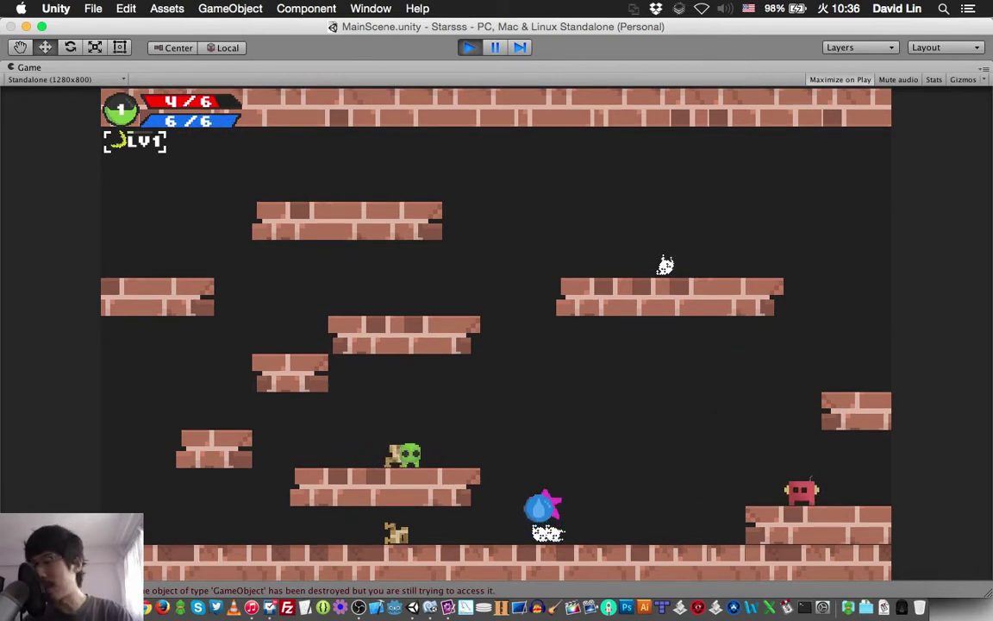
key(Up)
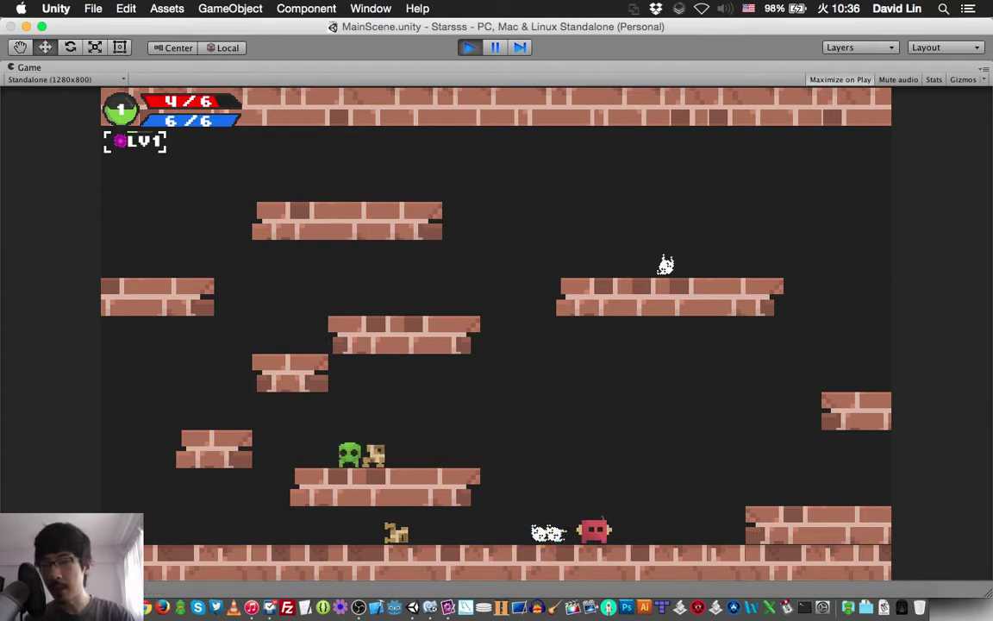
key(Left)
key(Escape)
Step: Start a new round, fire yellow crescents, and touch the blue character to regain energy
key(q)
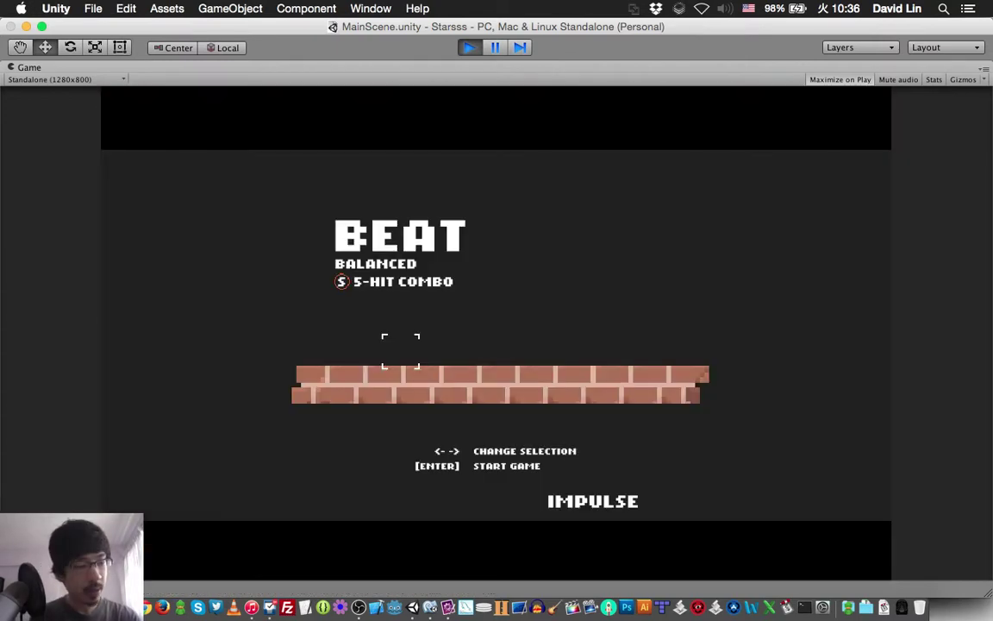
key(Return)
key(Right)
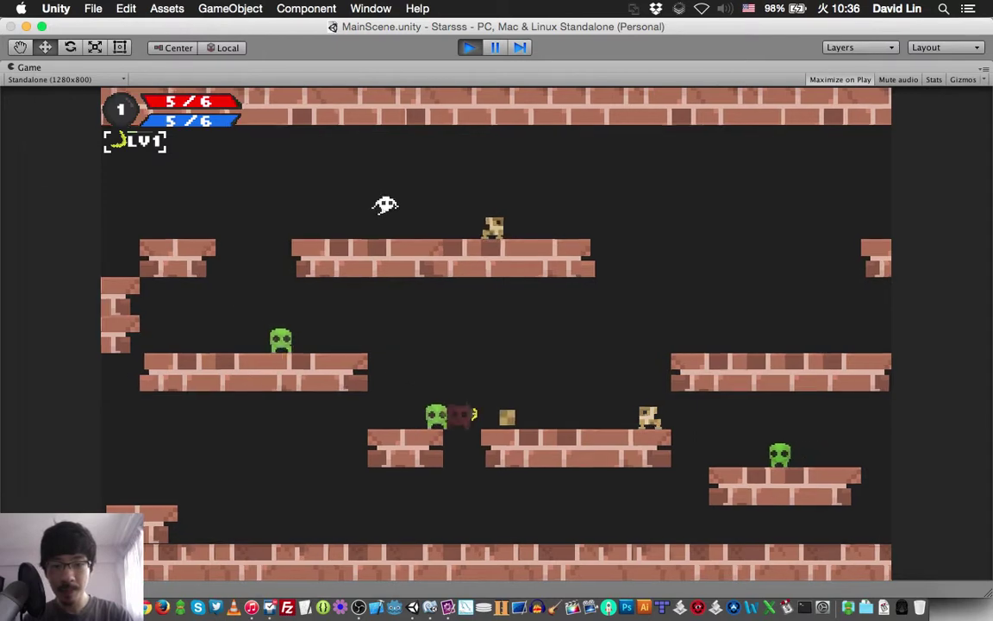
key(Left)
key(x)
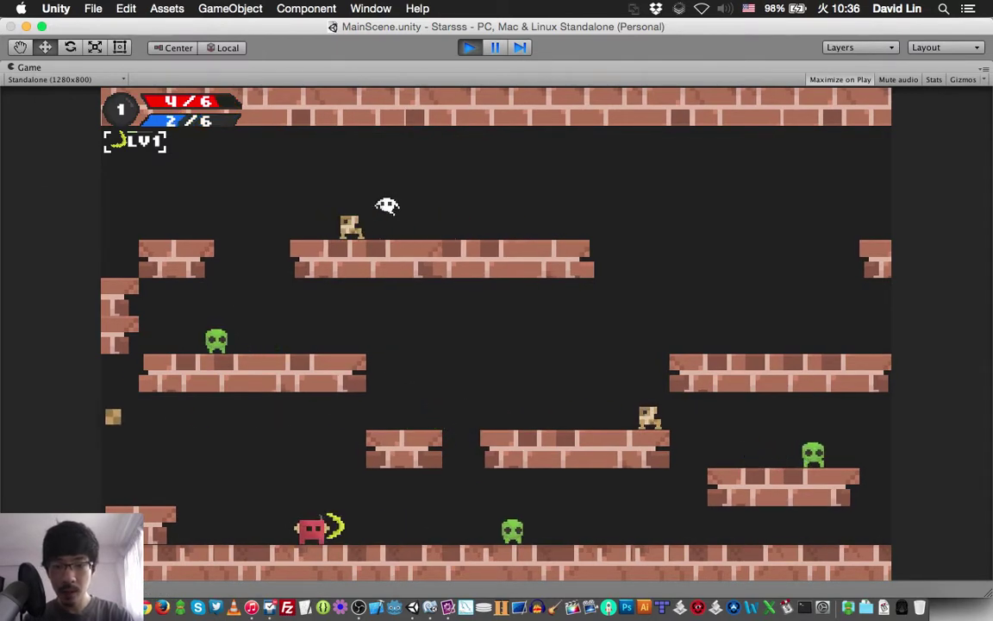
key(Right)
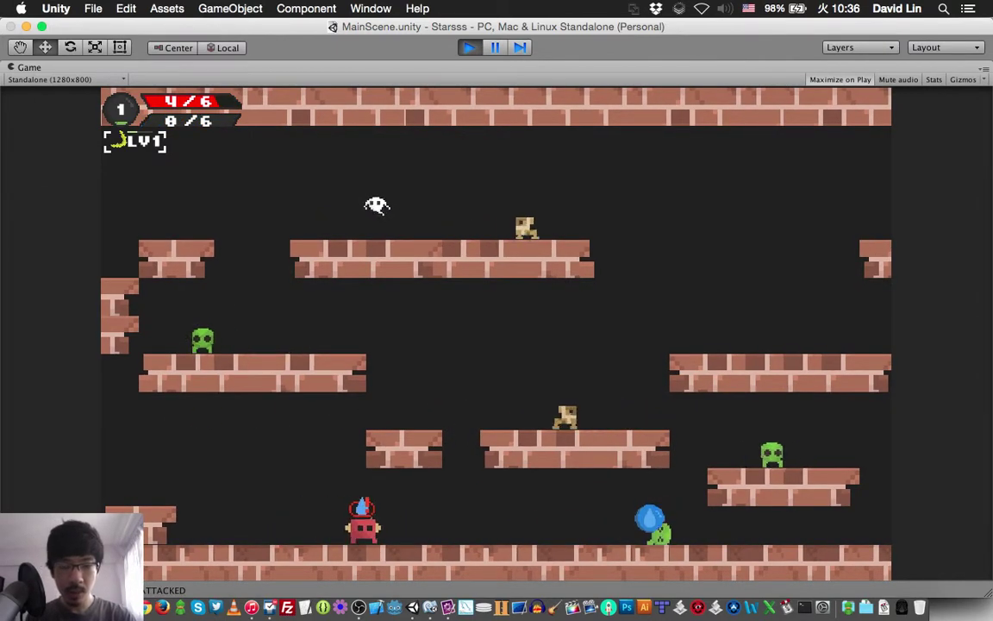
key(Right)
key(Left)
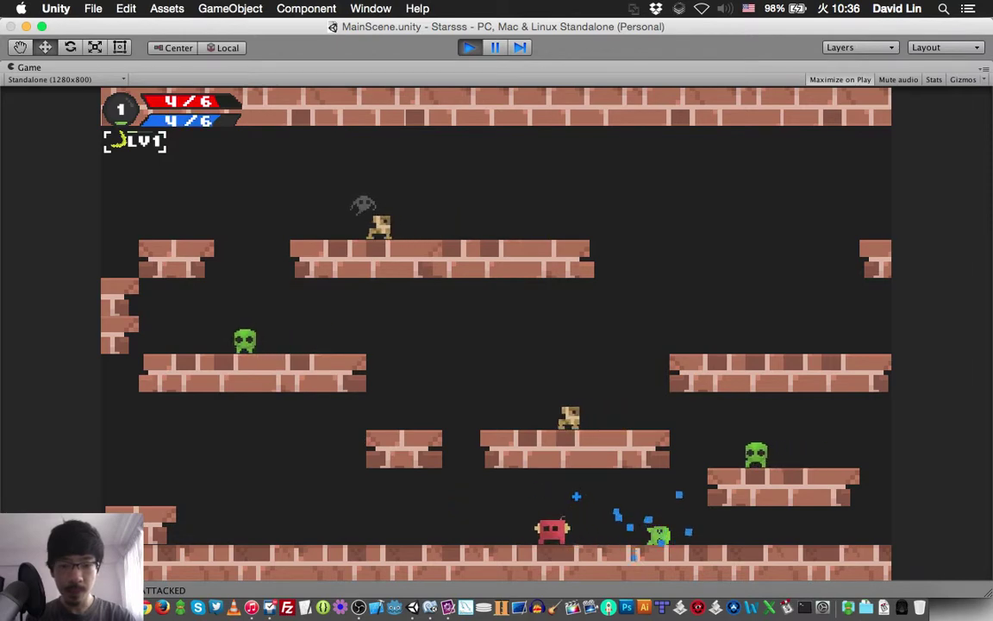
Step: Jump onto the middle platform, fire a crescent, burst the blue character, and land upper-right
key(Left)
key(z)
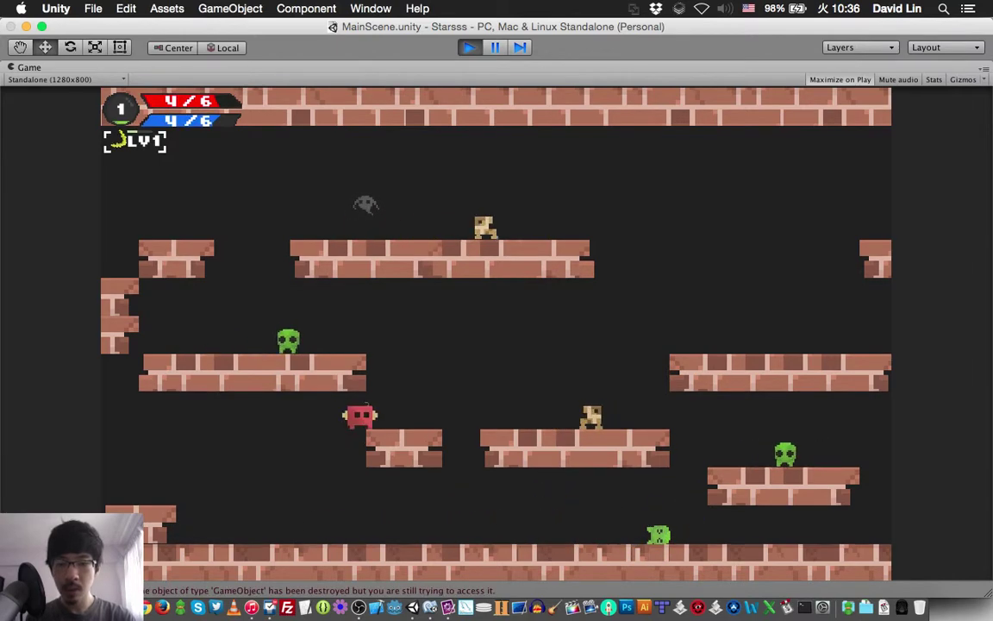
key(x)
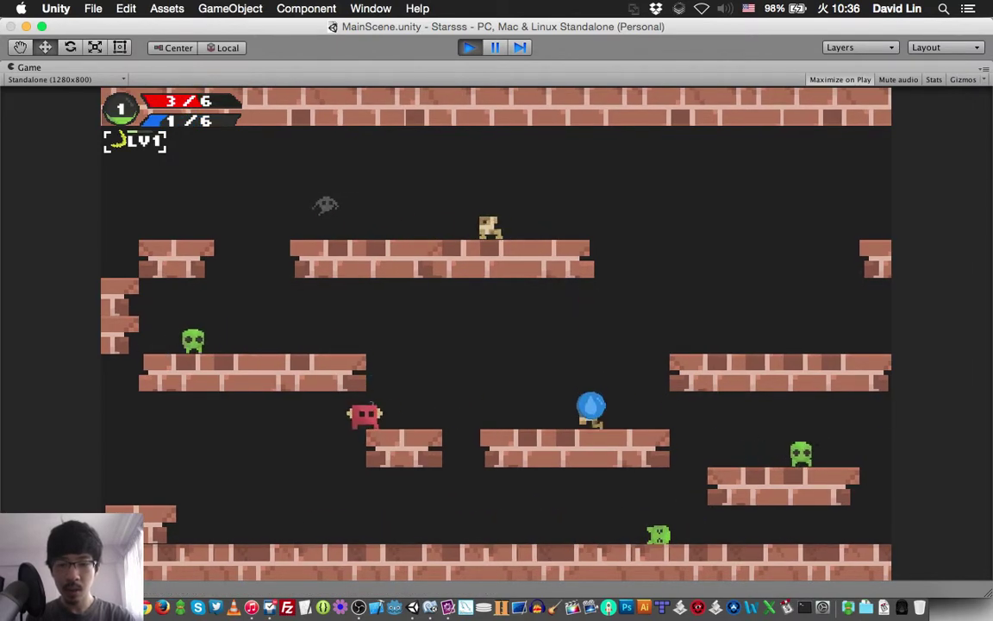
key(Right)
key(z)
key(Right)
key(Left)
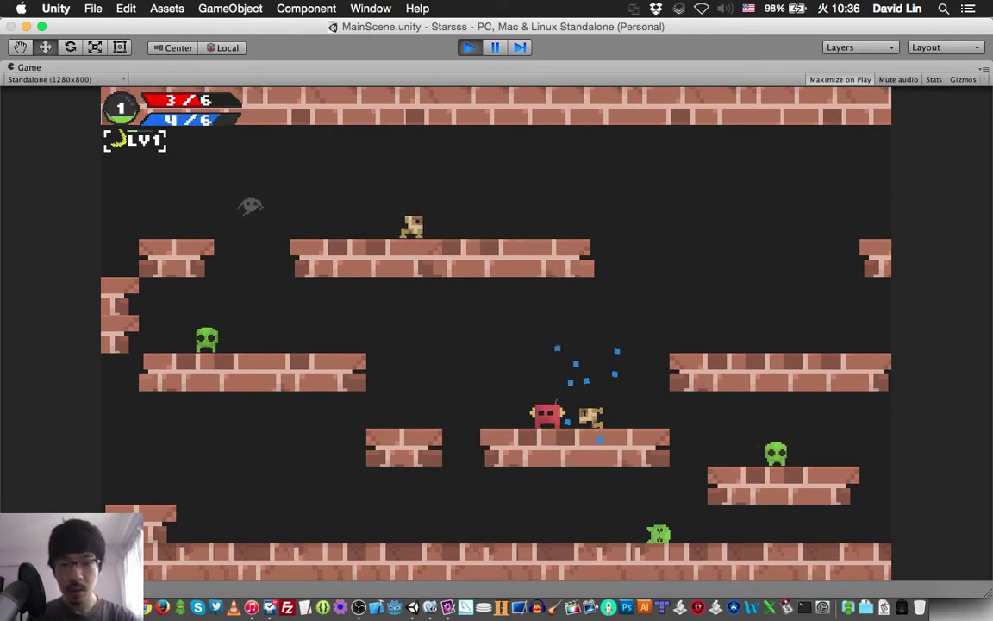
key(z)
key(Right)
Step: Drop down and jump up-left onto the left platform, firing yellow projectiles leftward
key(Left)
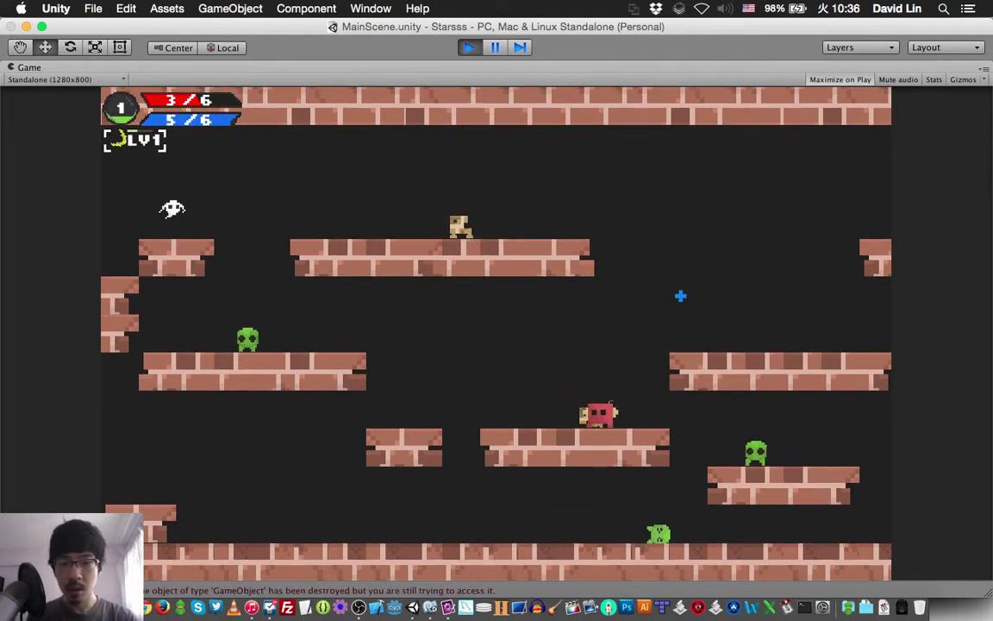
key(z)
key(Left)
key(z)
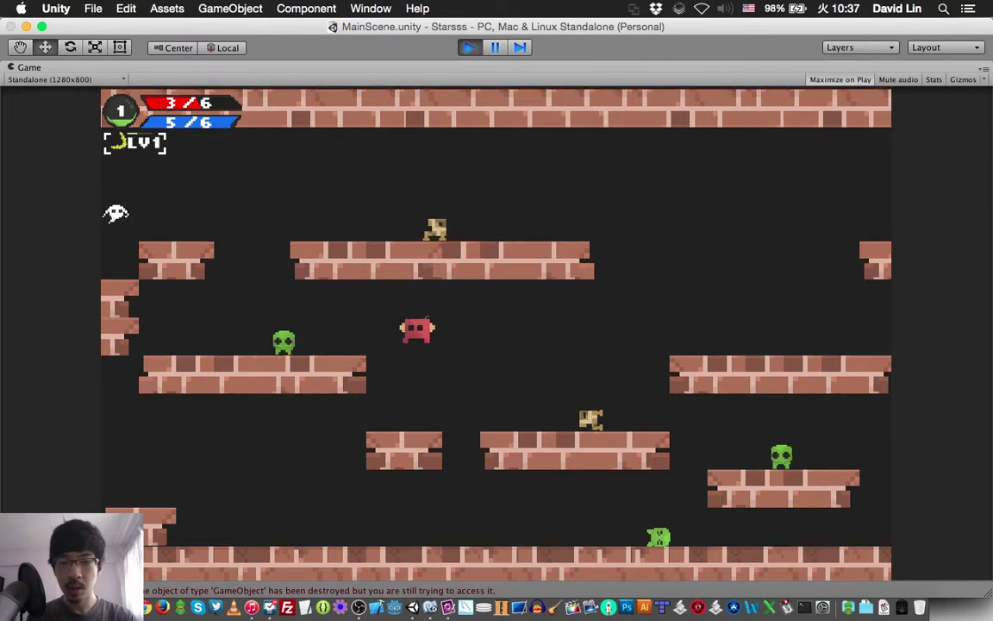
key(x)
key(Right)
key(Right)
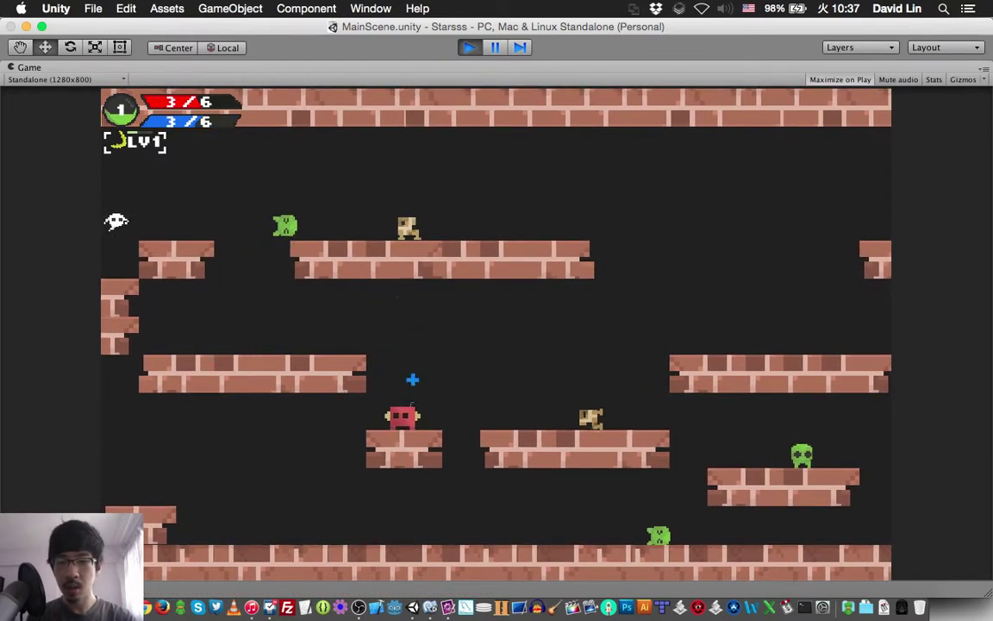
key(Left)
key(z)
Step: Collect the yellow star, fire the HEAVY WAVE, grab the blue orb, then quit to character select
key(Left)
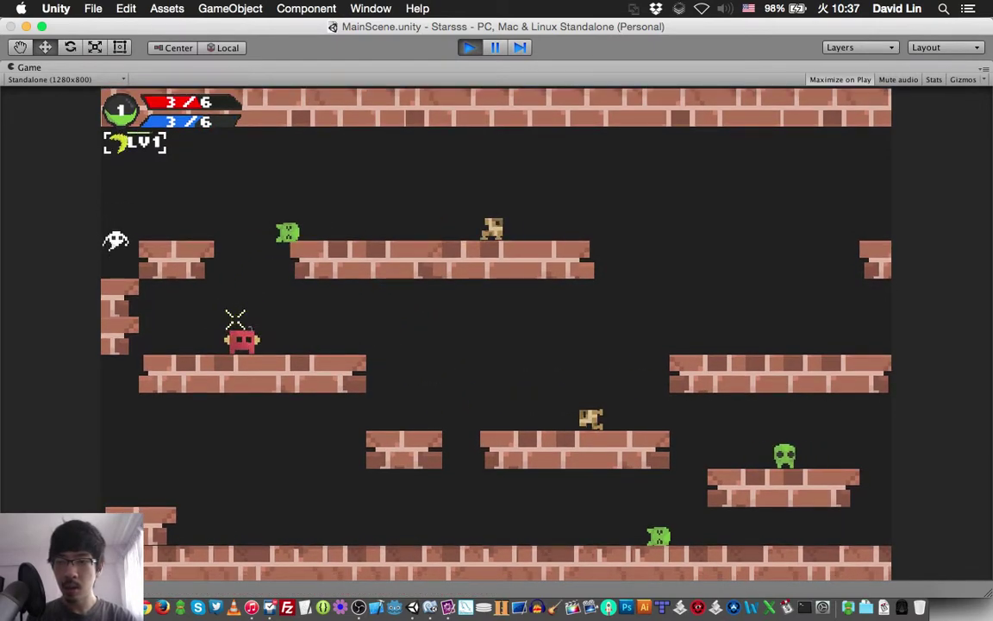
key(z)
key(Left)
key(x)
key(Right)
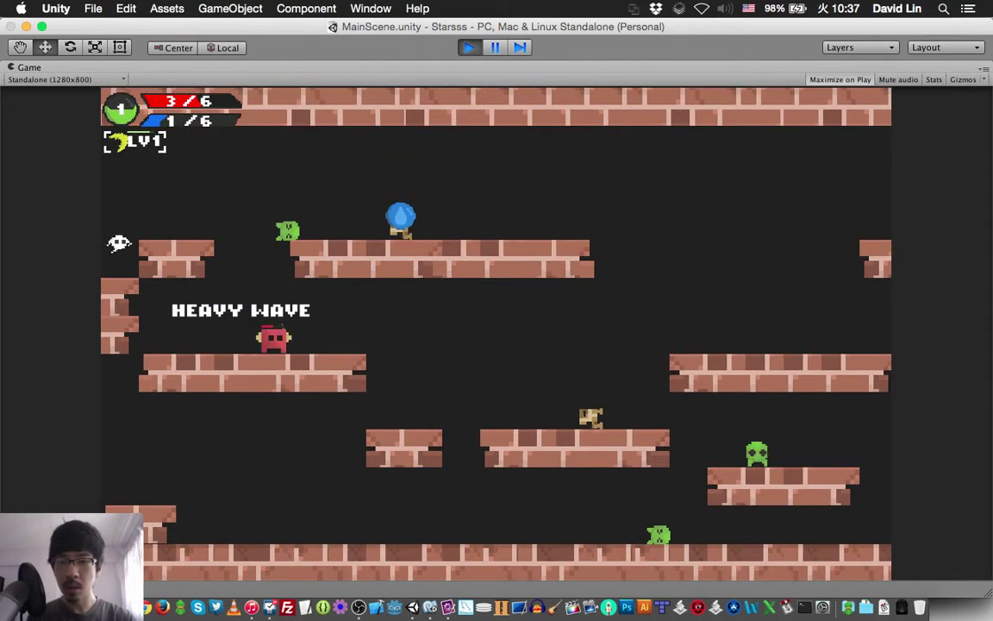
key(z)
key(Right)
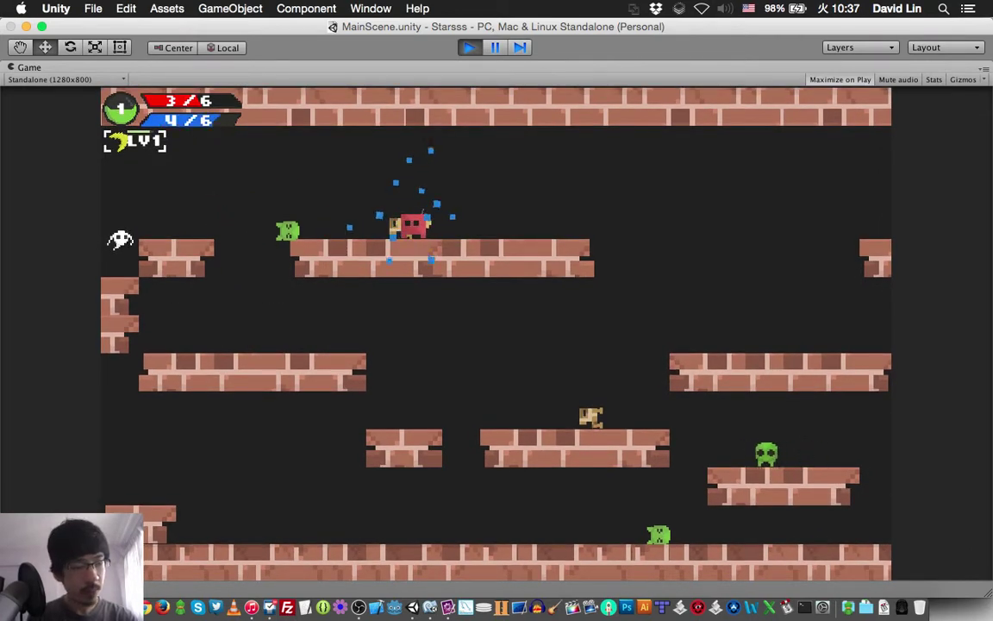
key(Escape)
key(q)
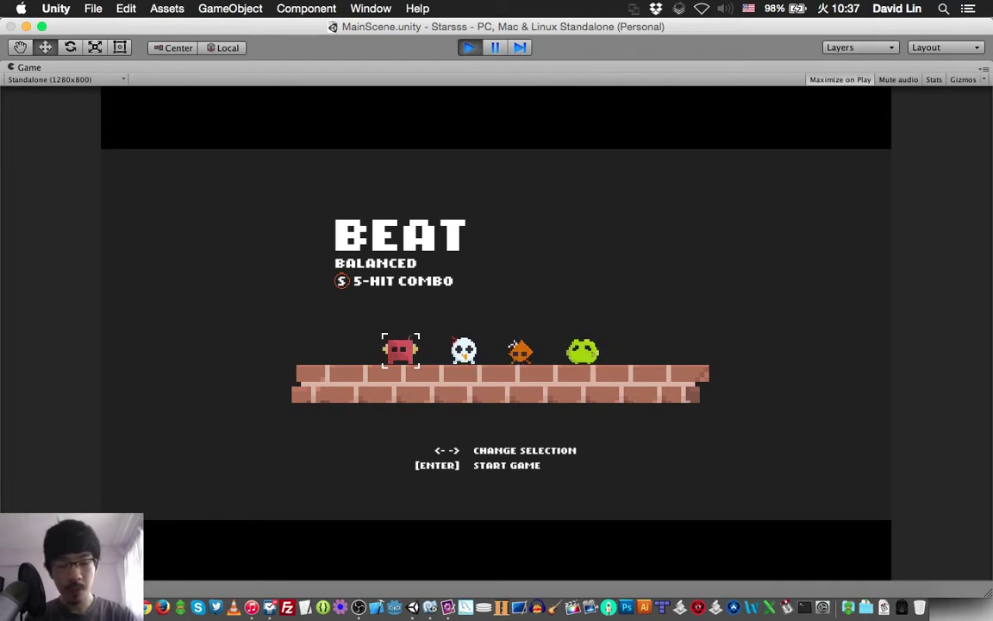
key(super+p)
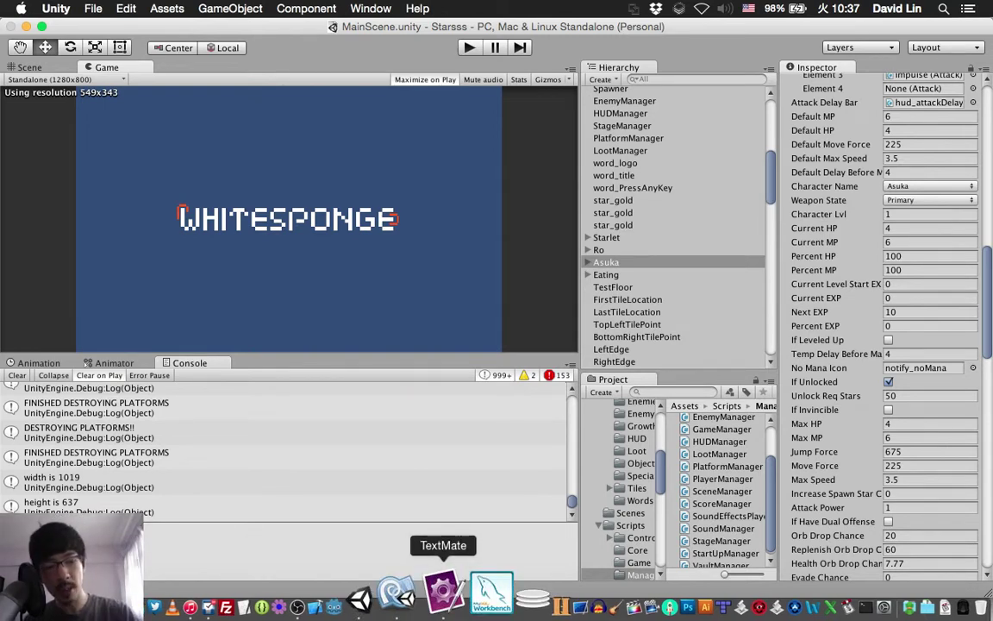
click(443, 592)
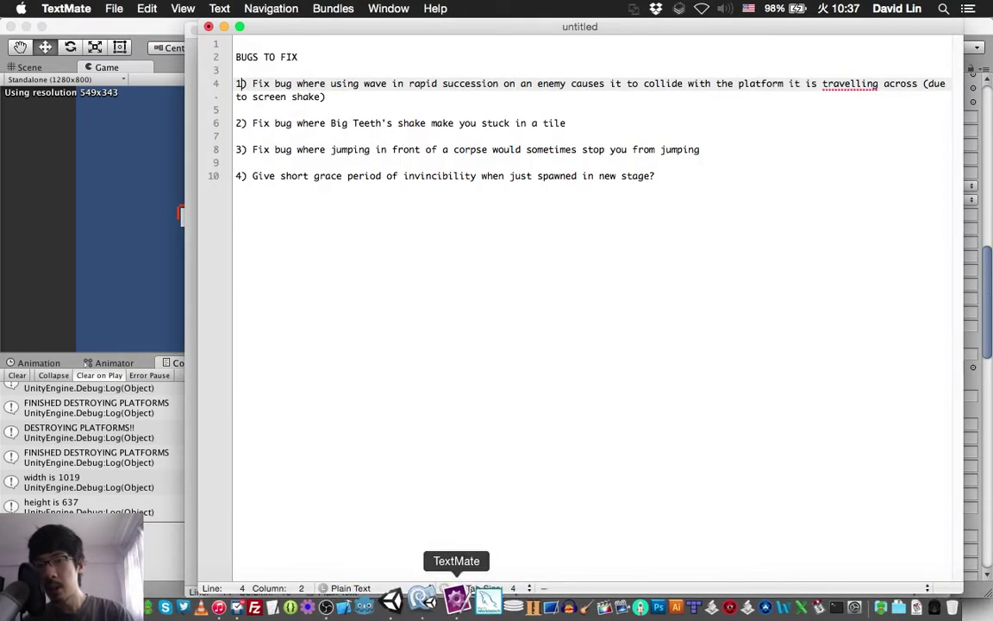
key(super+shift+l)
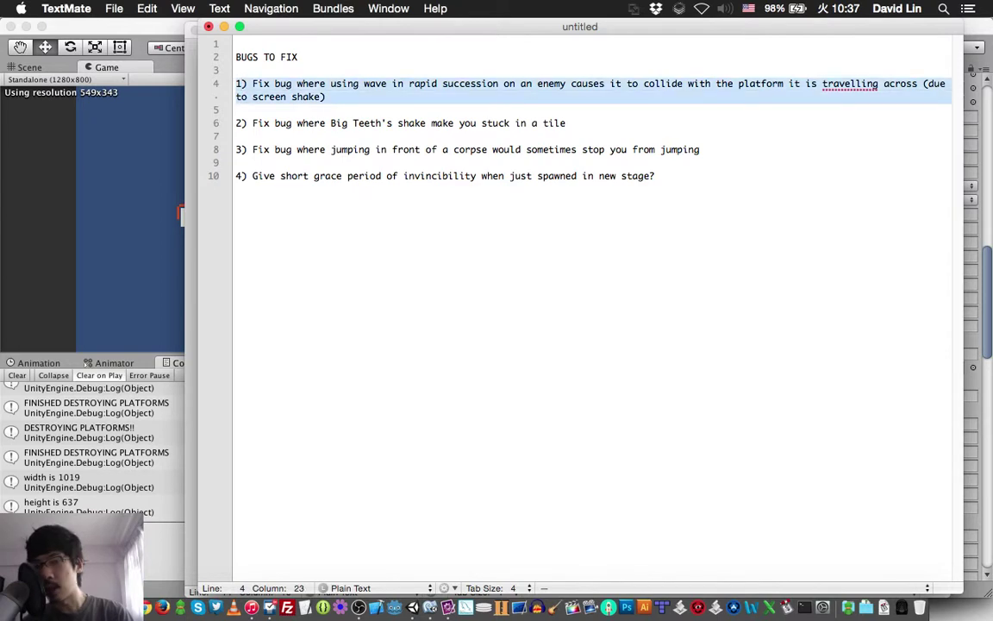
key(super+shift+Down)
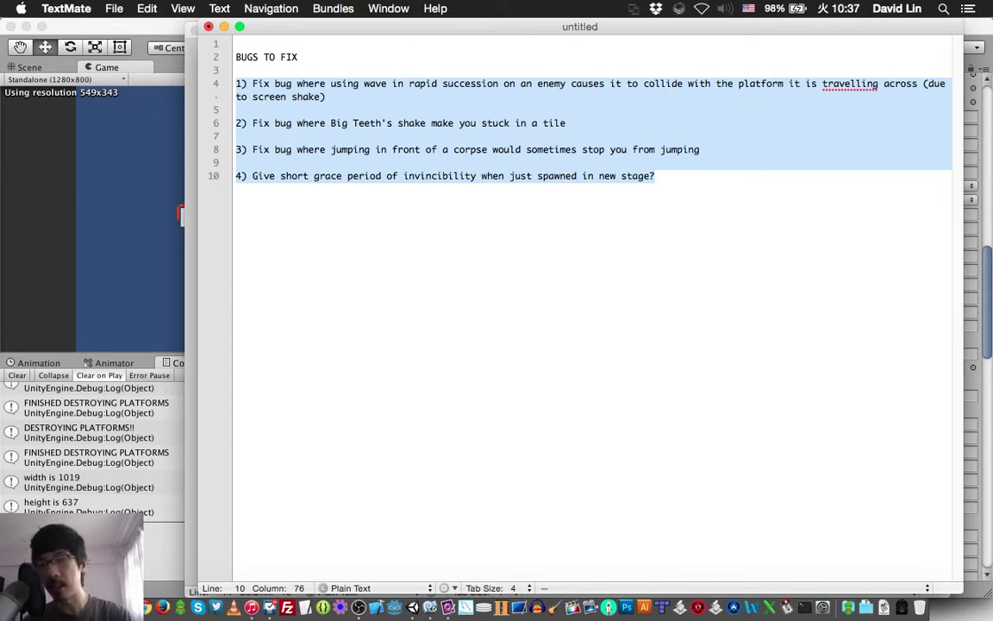
click(286, 84)
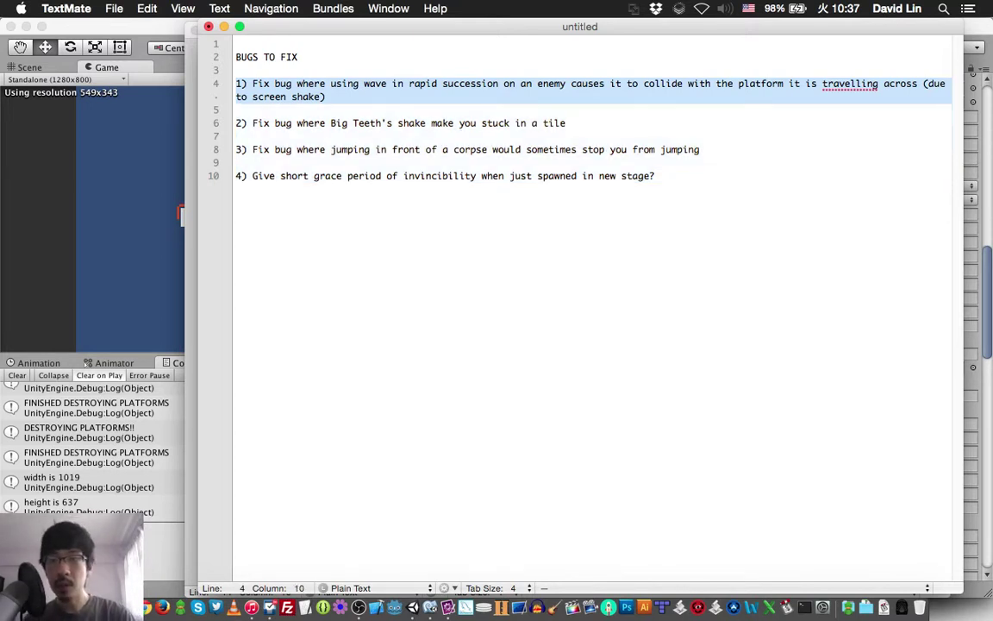
Step: Return to Unity, enter Play mode, and start the game past the title screen
key(super+Tab)
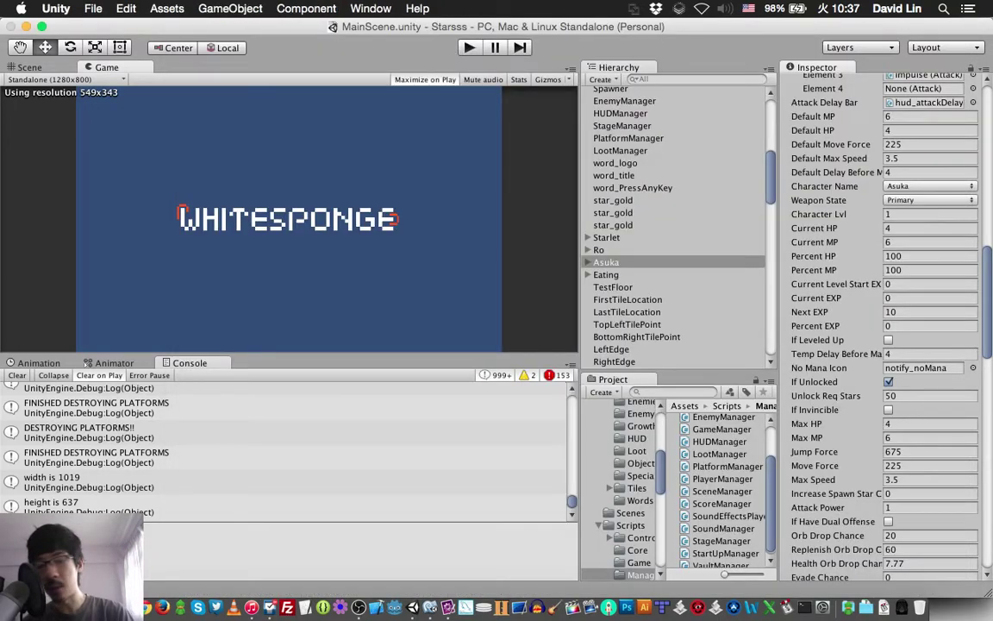
key(super+p)
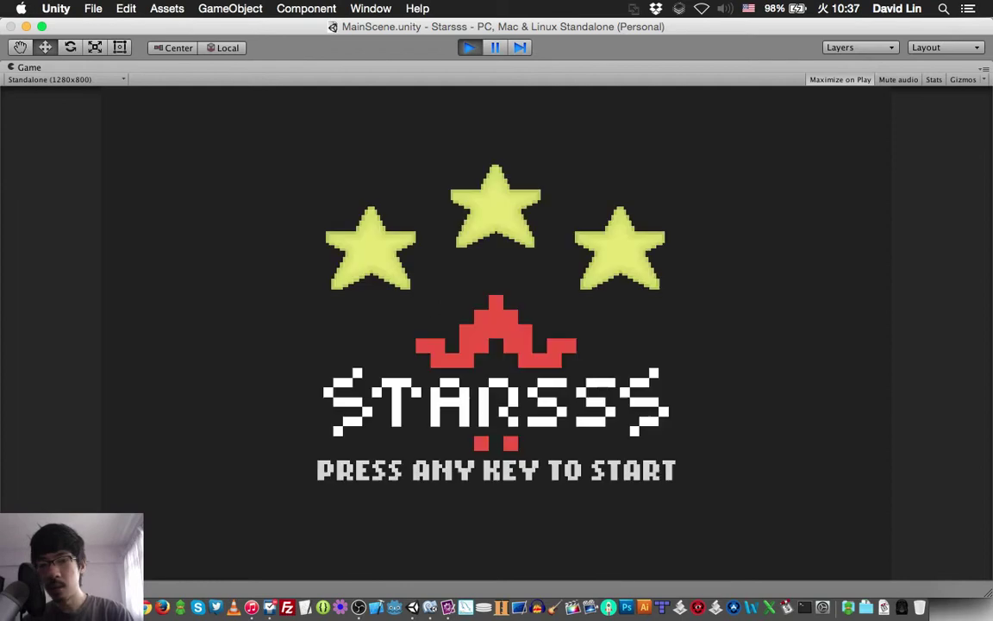
key(Return)
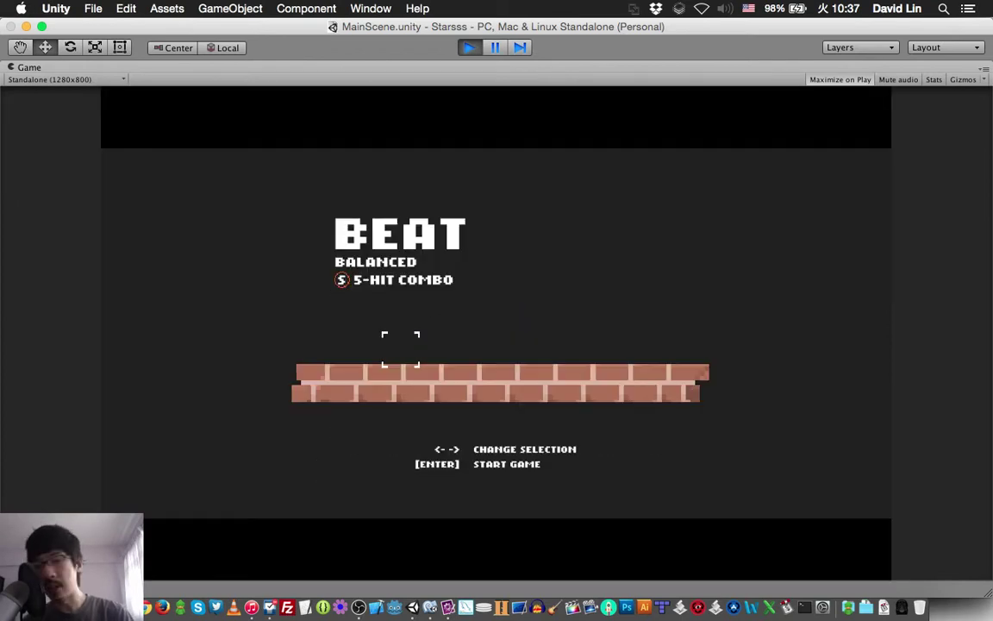
key(Return)
Step: Walk left and jump onto the low platform, drop to the floor, then jump back up
key(Left)
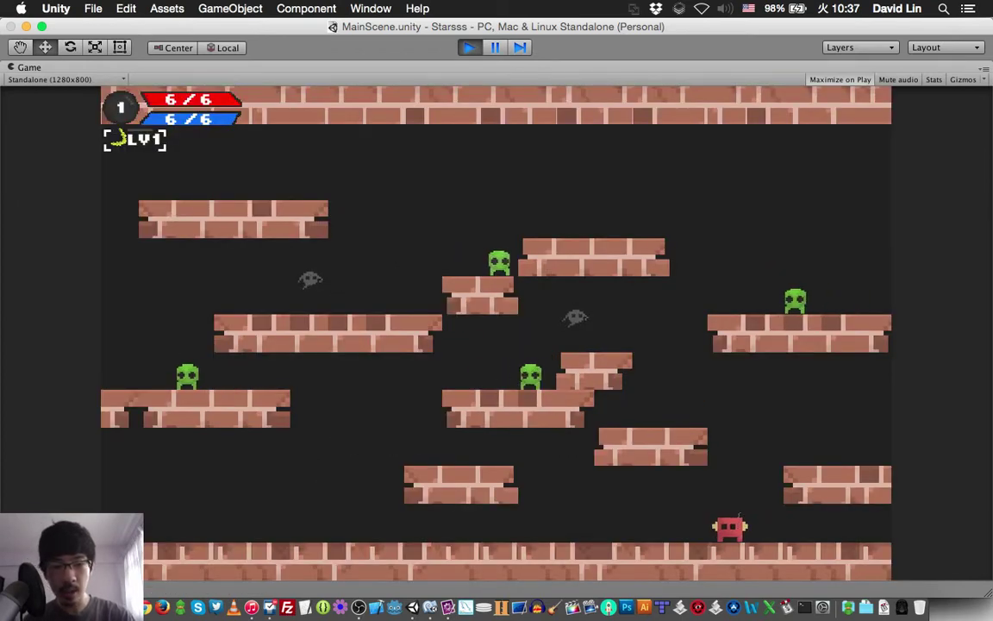
key(Left)
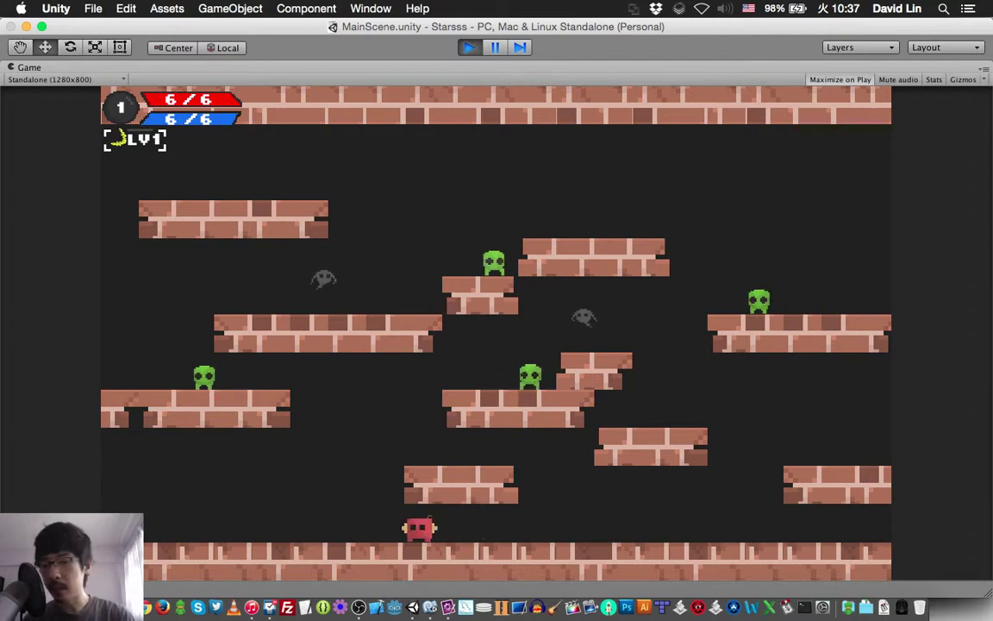
key(Up)
key(Right)
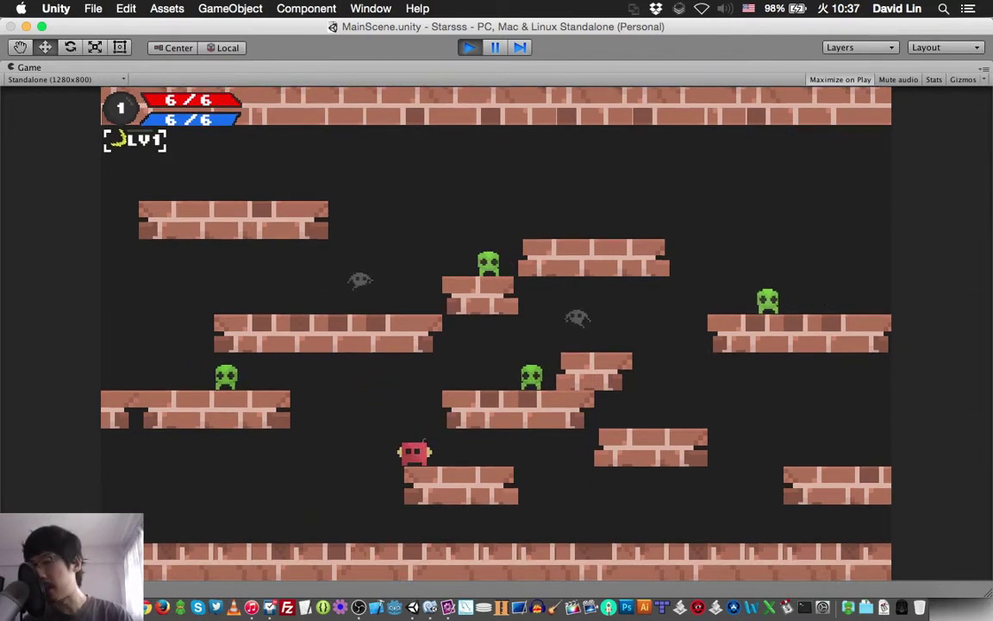
key(Left)
key(Up)
key(Right)
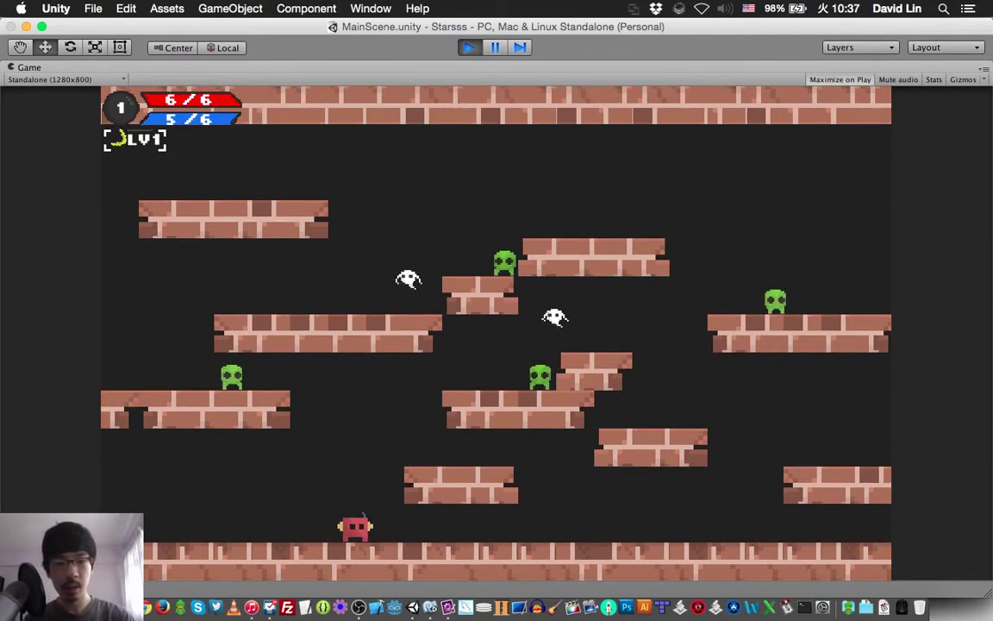
key(Up)
Step: Jump and throw crescent attacks from the low platform, then move left off the ledge
key(Up)
key(x)
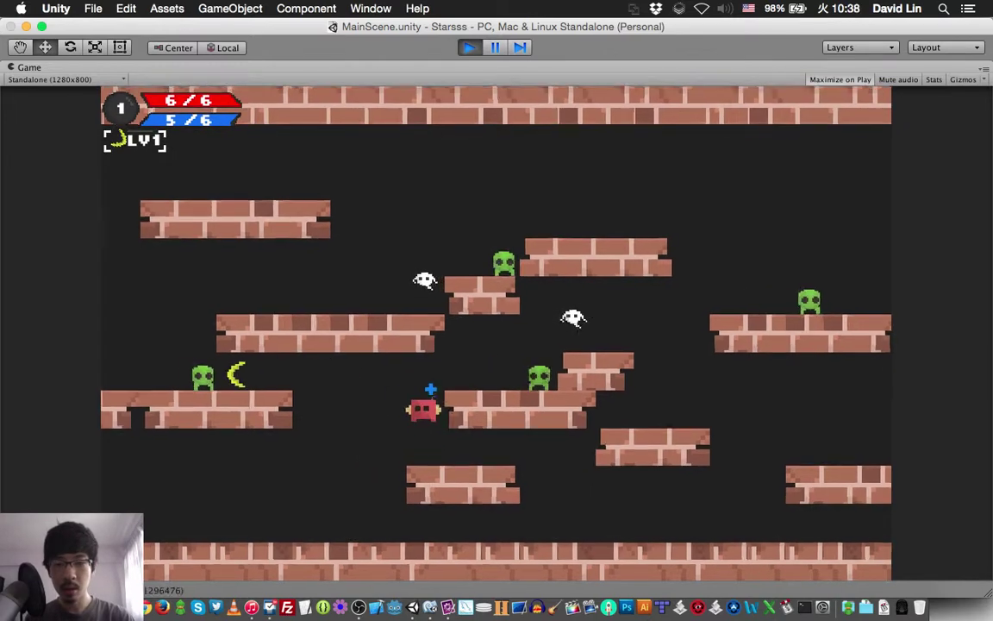
key(Up)
key(Up)
key(x)
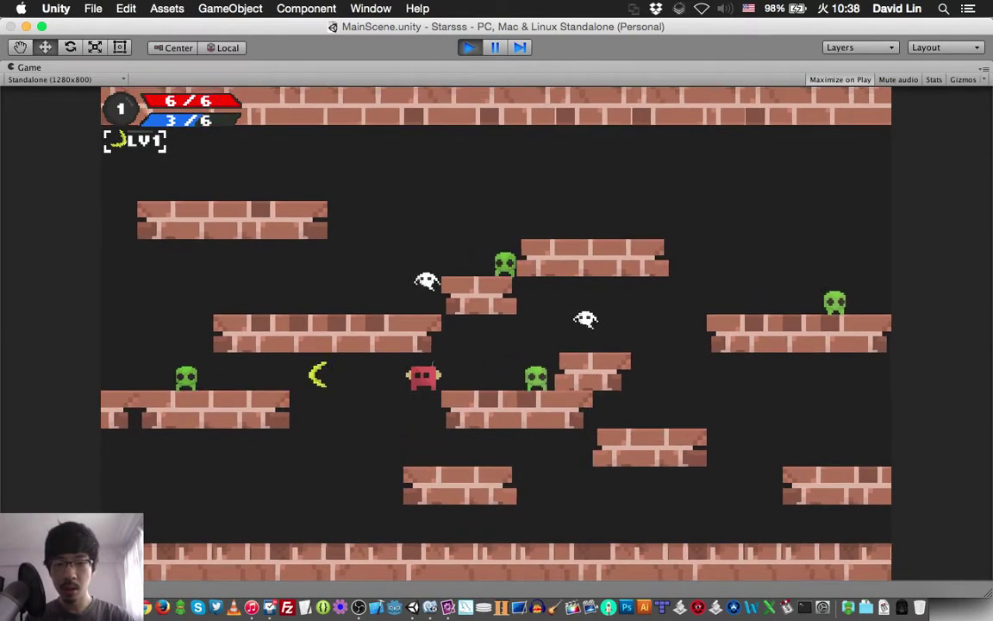
key(Up)
key(x)
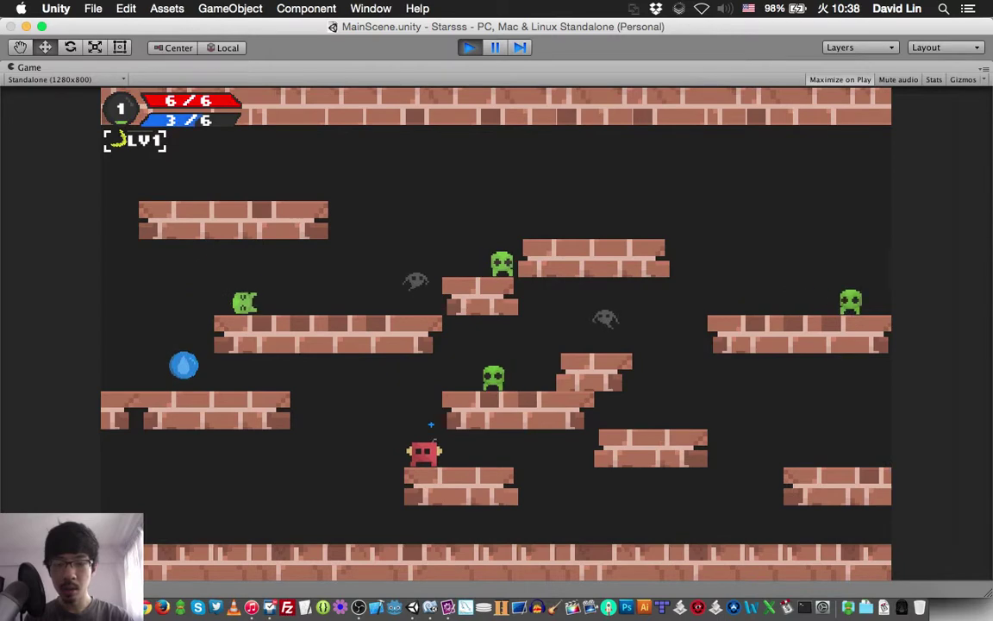
key(Up)
key(x)
key(Left)
key(Up)
key(x)
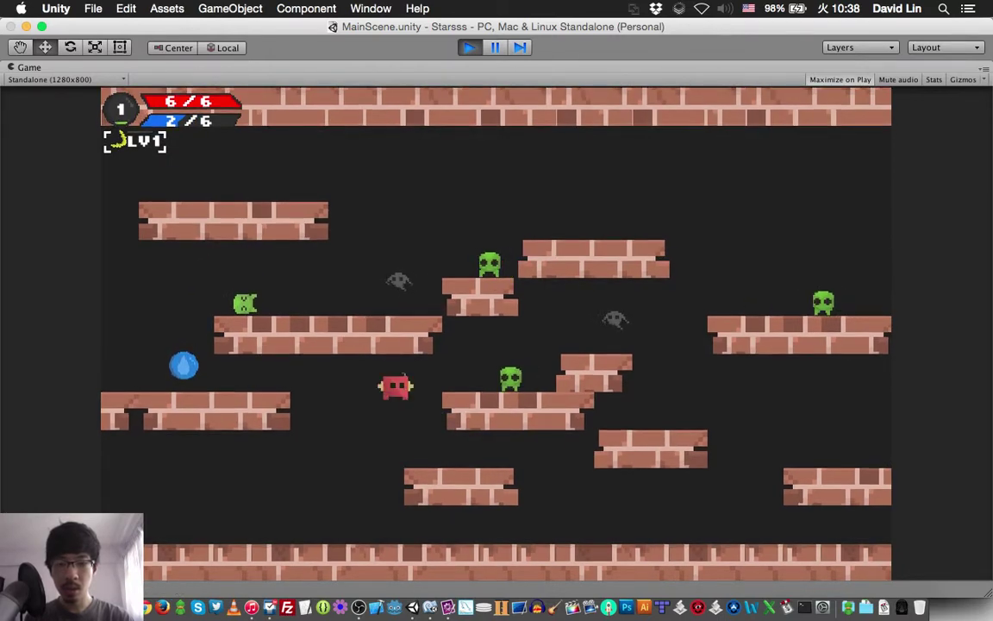
key(Left)
Step: Jump onto the lower middle platform and fire attacks at the enemies
key(Up)
key(Right)
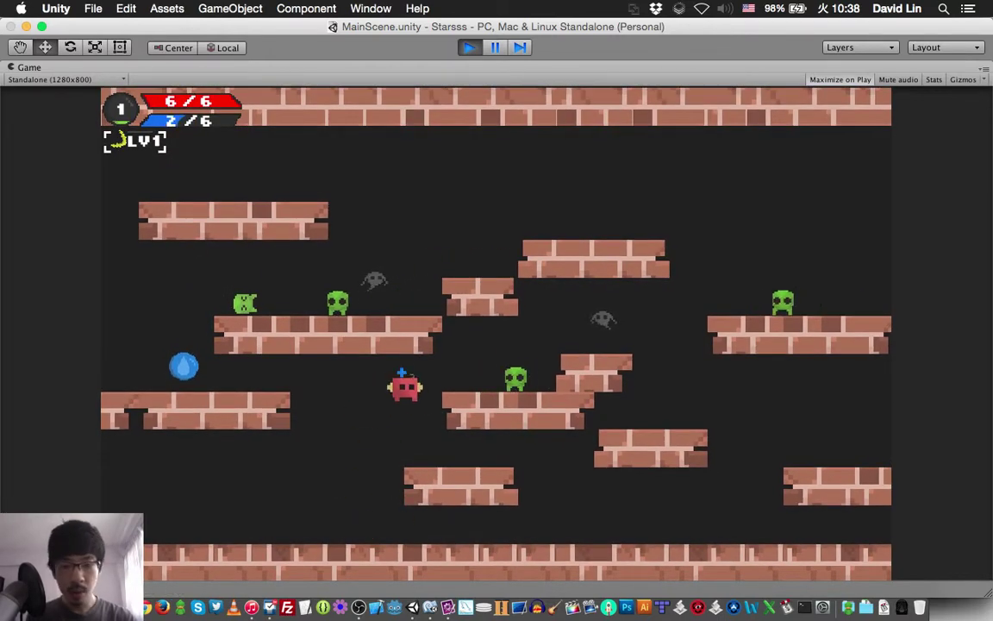
key(Up)
key(x)
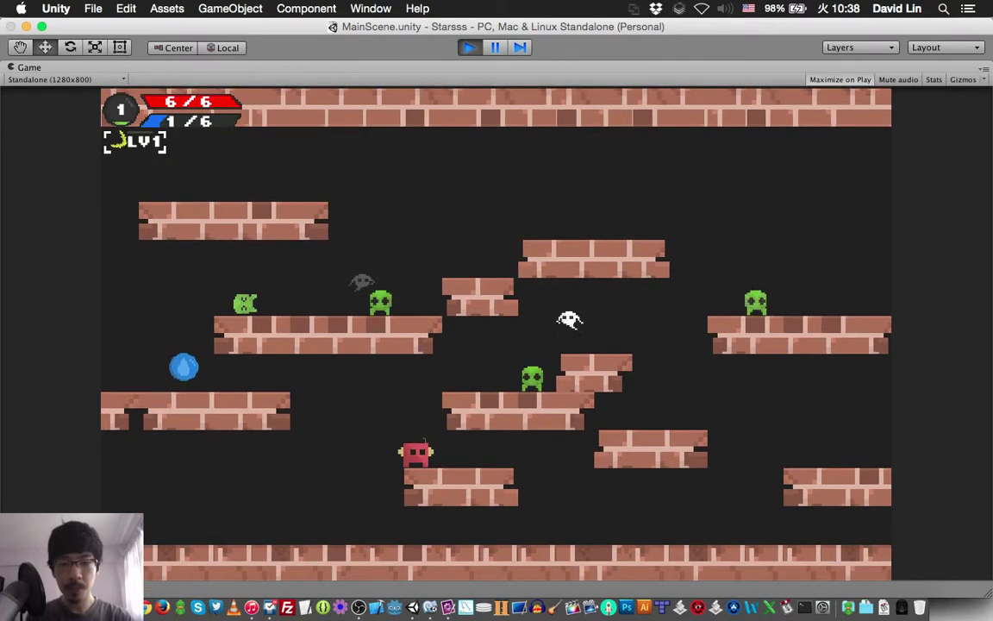
key(Up)
key(x)
key(Up)
Step: Hop down, walk right, and jump up between the middle ledges
key(Left)
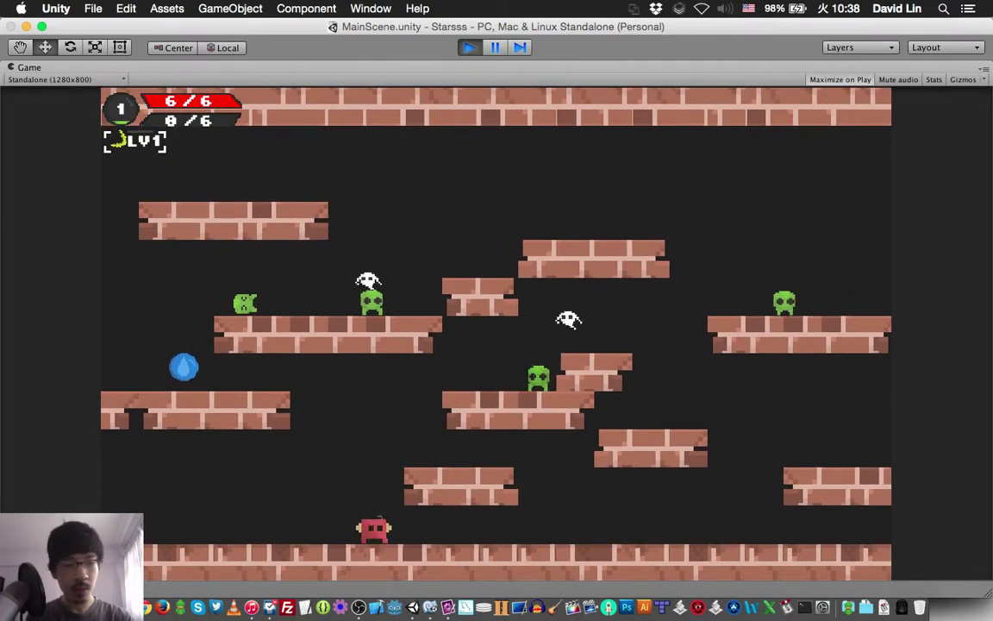
key(Right)
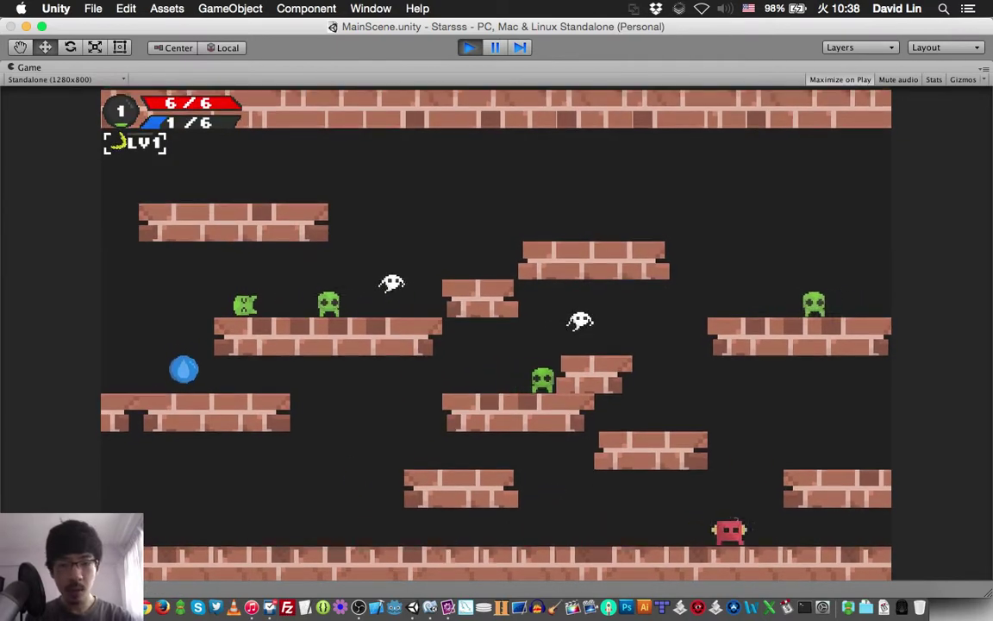
key(Up)
key(Left)
key(Up)
key(Left)
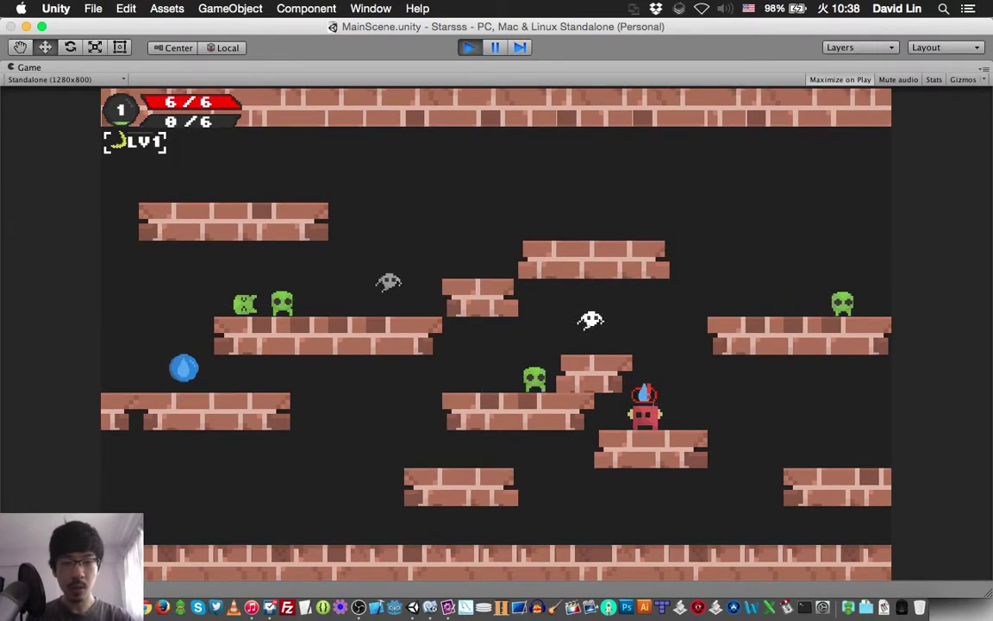
key(Right)
key(Up)
key(Left)
Step: Collect the blue mana drop, climb onto the right-middle ledge, and use the wave attack while leaping
key(Up)
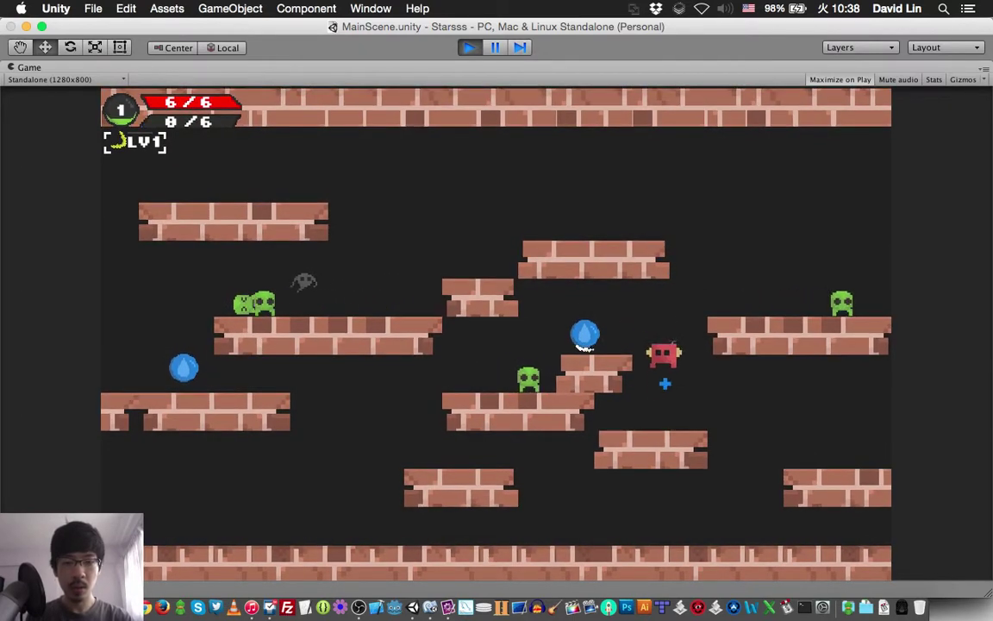
key(Left)
key(Right)
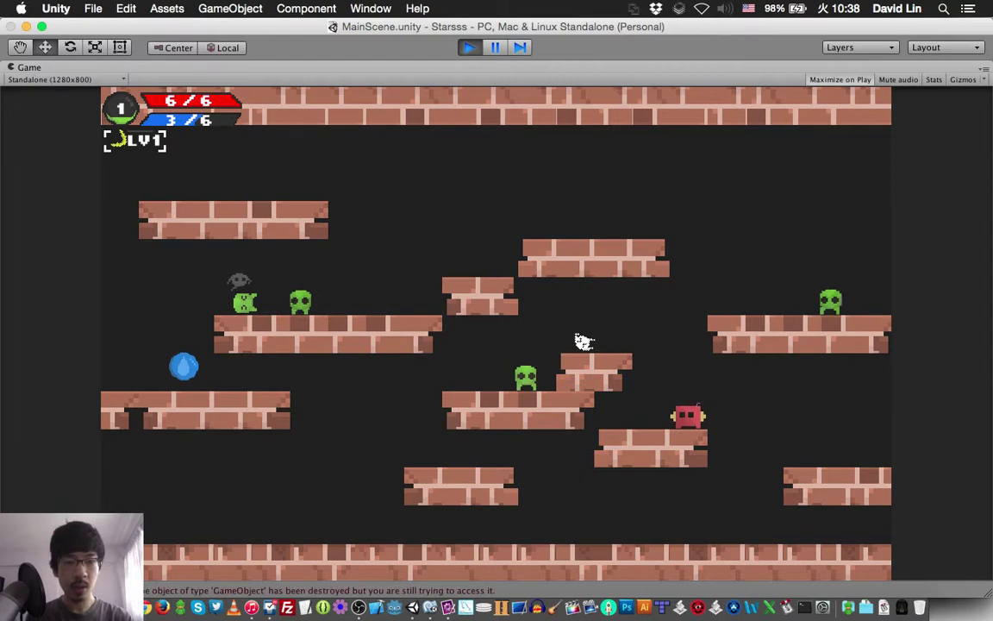
key(Left)
key(Up)
key(Right)
key(Left)
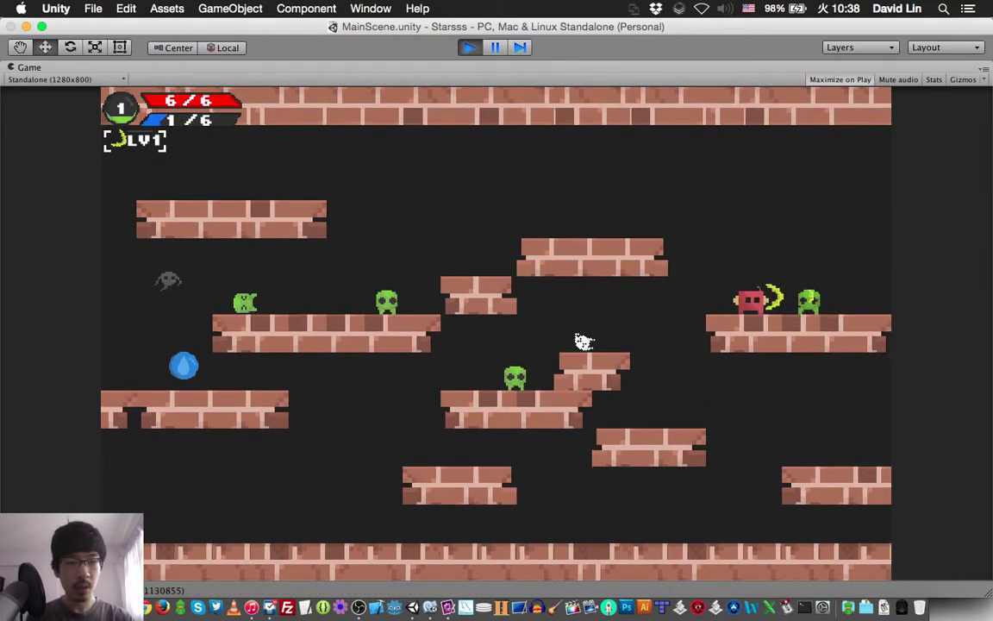
key(Up)
key(Right)
key(Left)
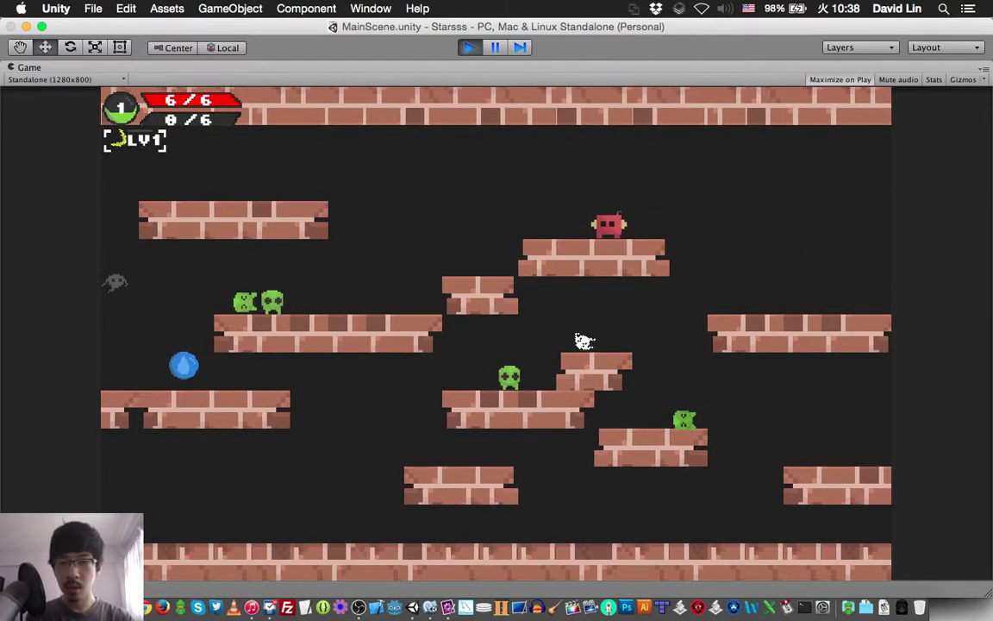
Step: Land on the upper-middle ledge, then drop off and jump back onto it twice
key(Right)
key(Left)
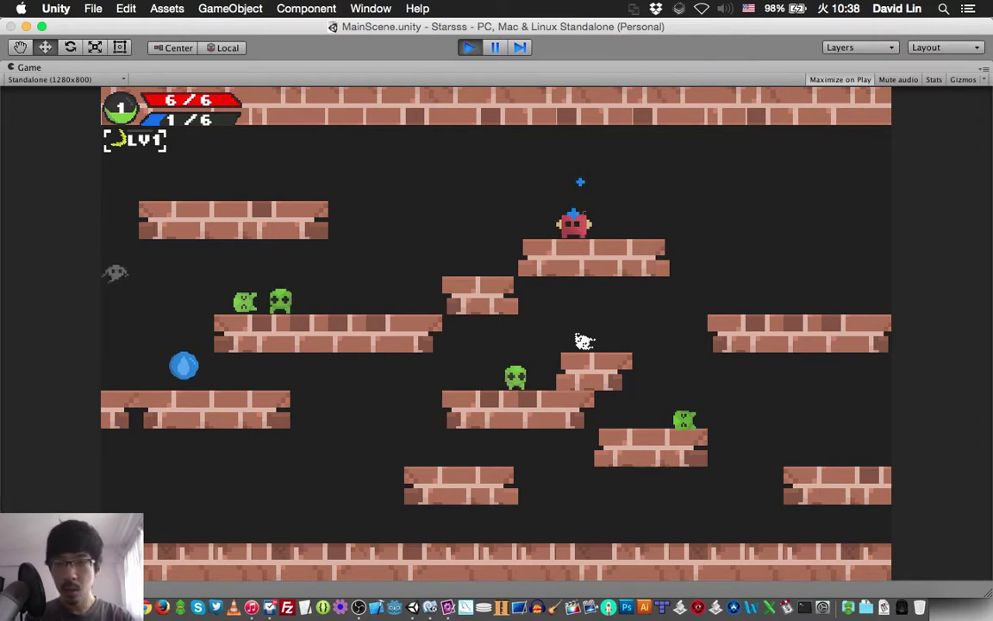
key(Up)
key(Right)
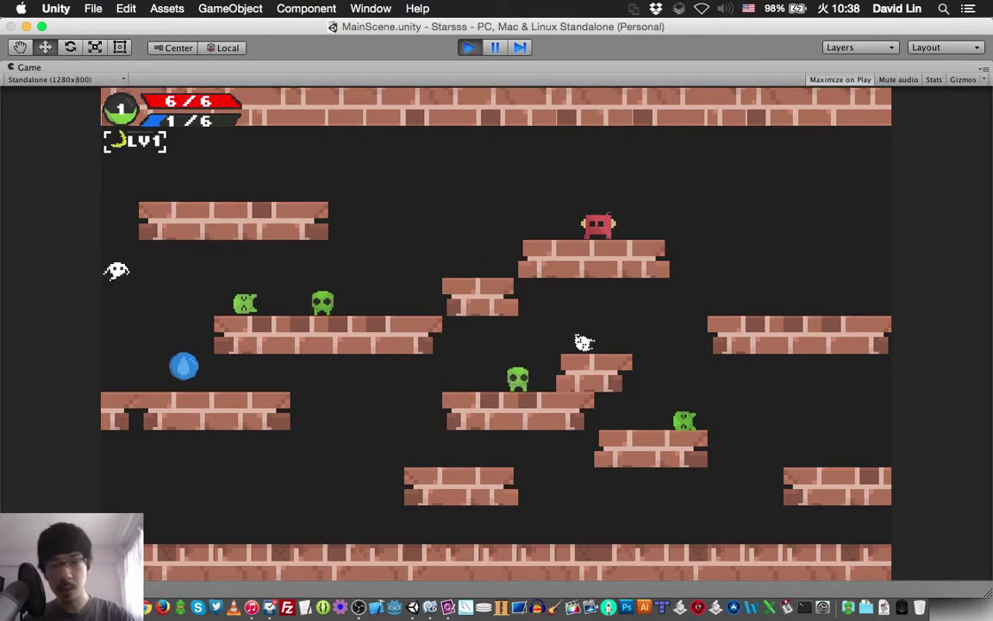
key(Left)
key(Up)
key(Right)
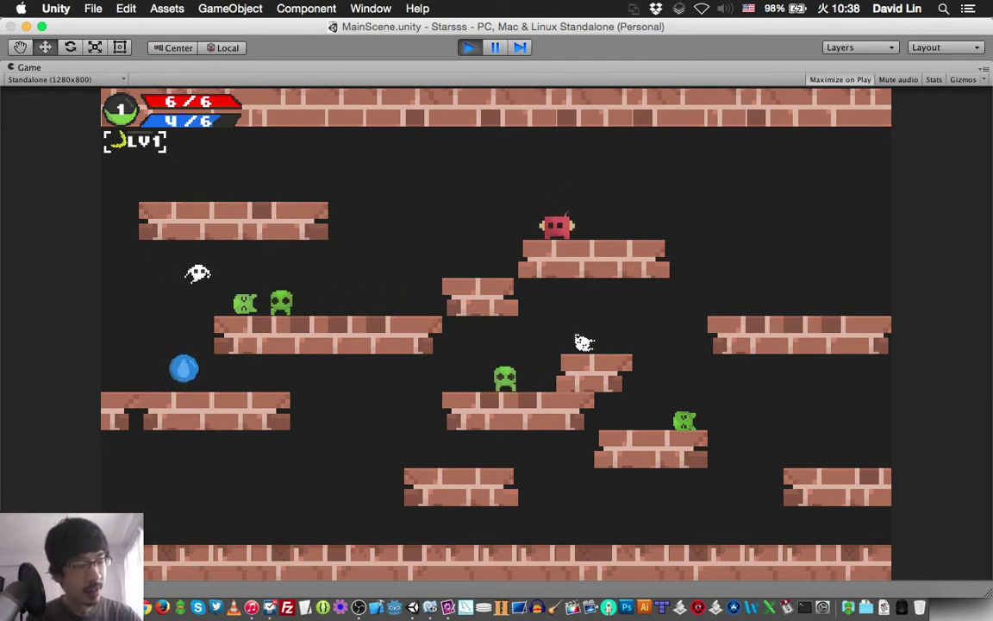
Step: Move down to the lower platform, cast the wave spell at the enemy, and cast a blue orb
key(Left)
key(Left)
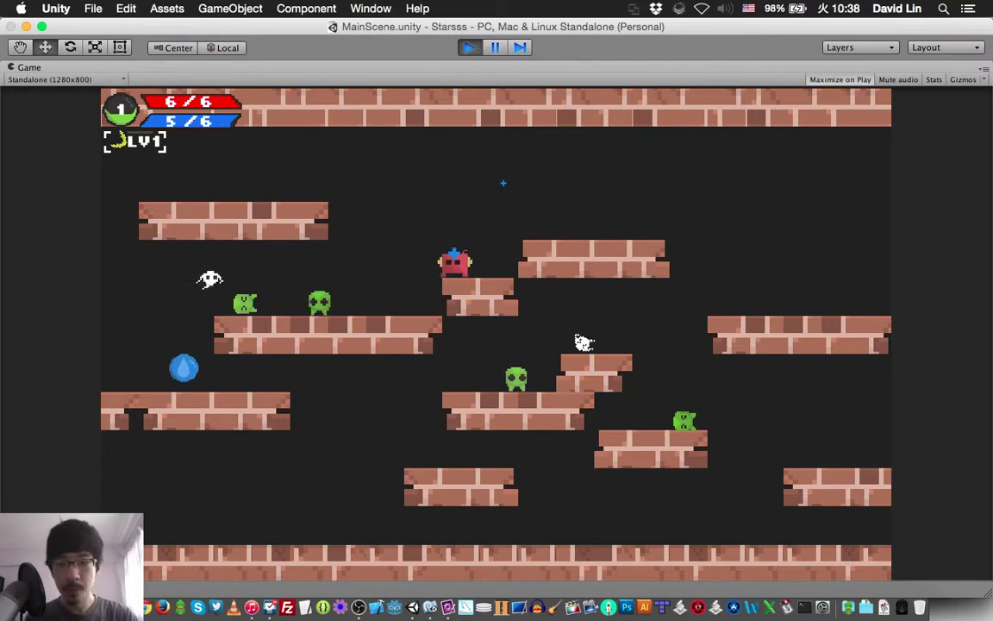
key(Left)
key(Left)
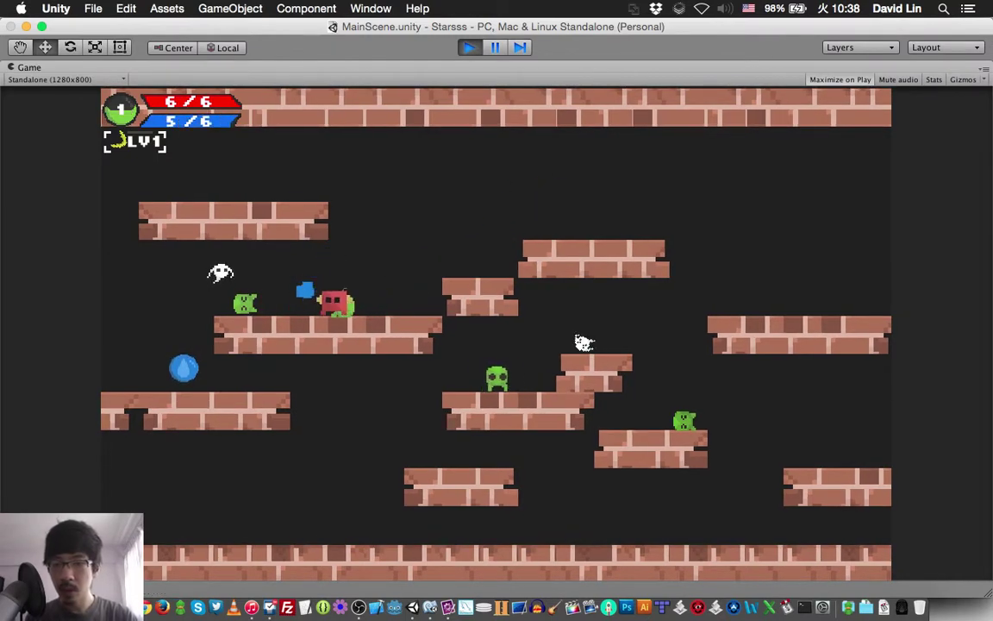
key(x)
key(Left)
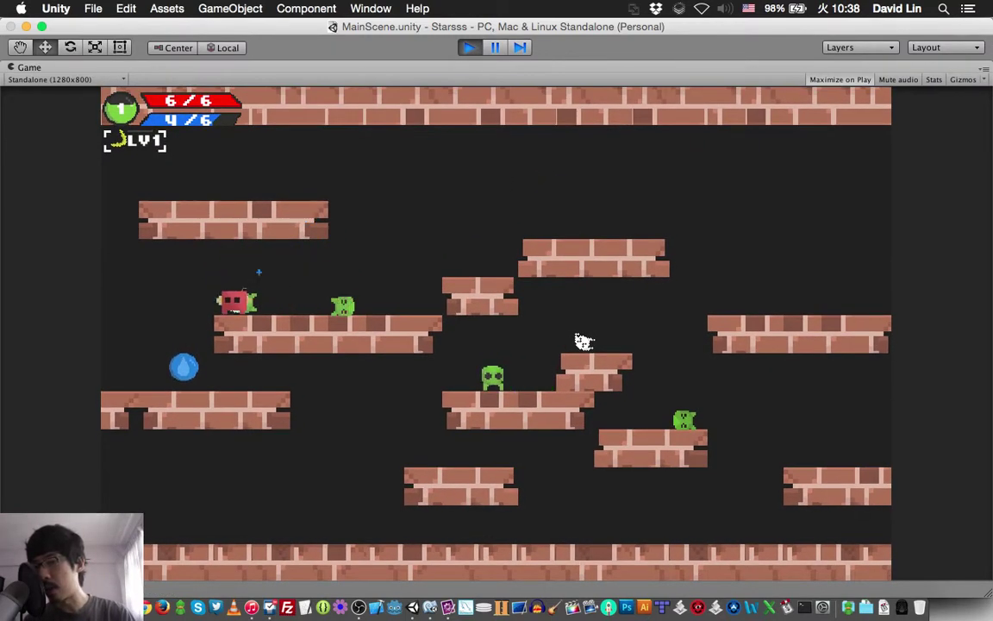
key(Right)
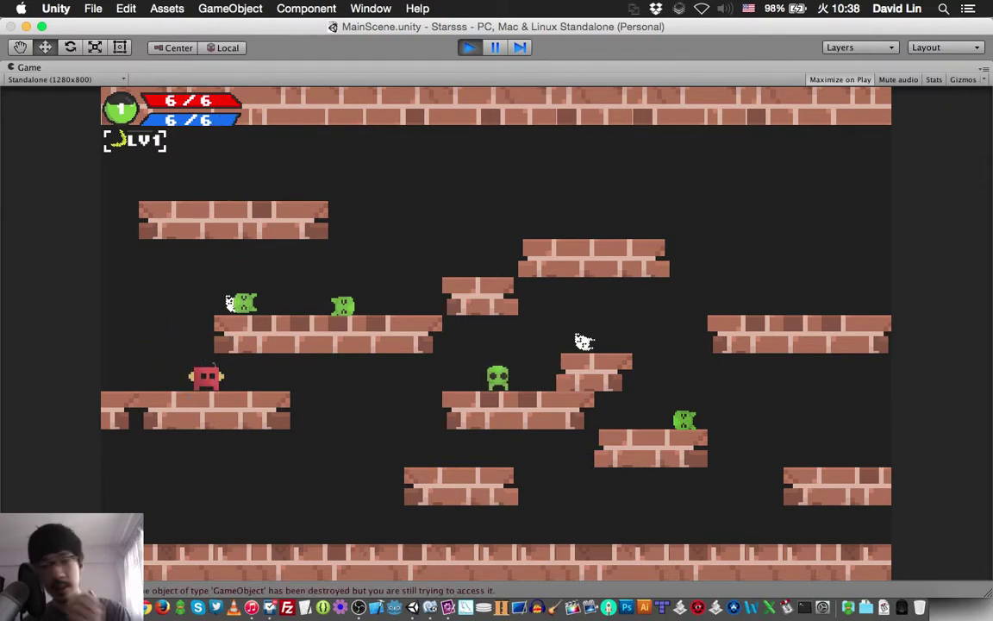
click(584, 342)
key(Left)
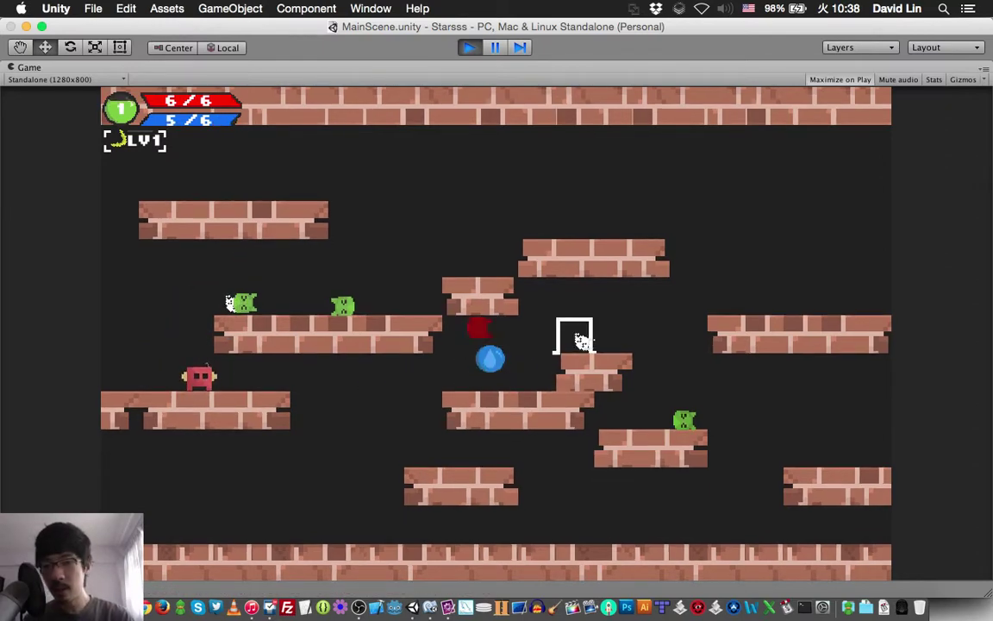
Step: Drop to the floor, jump up to collect the orb, and reach the portal to load the next level
key(Right)
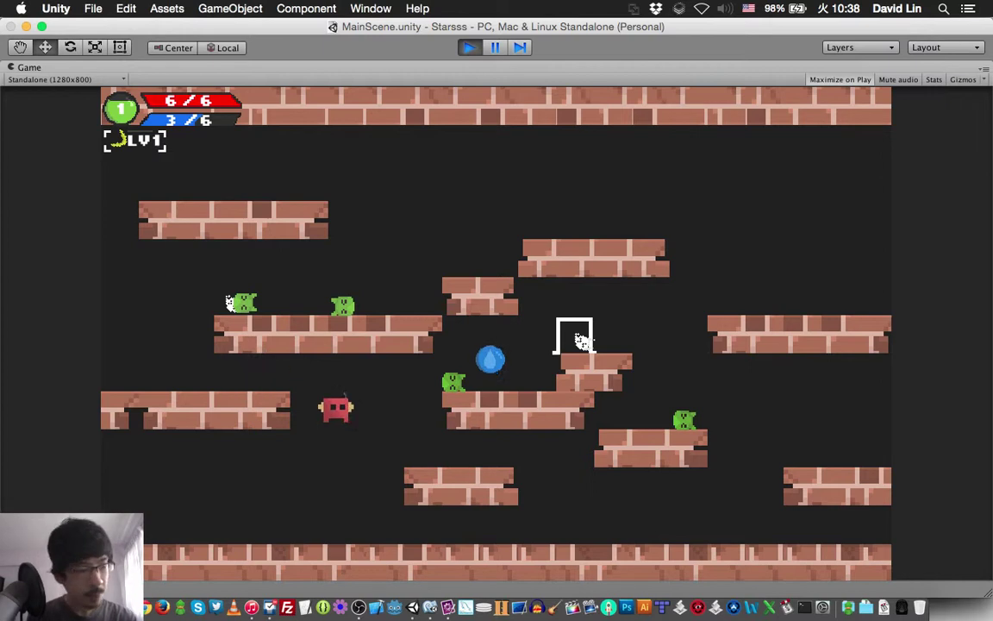
key(Up)
key(Right)
key(Up)
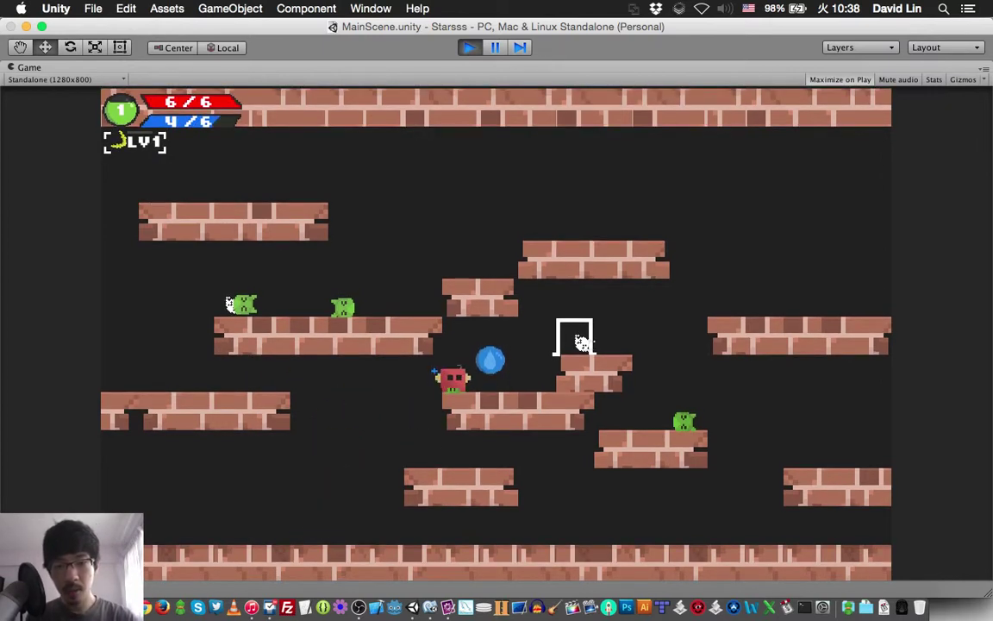
key(Up)
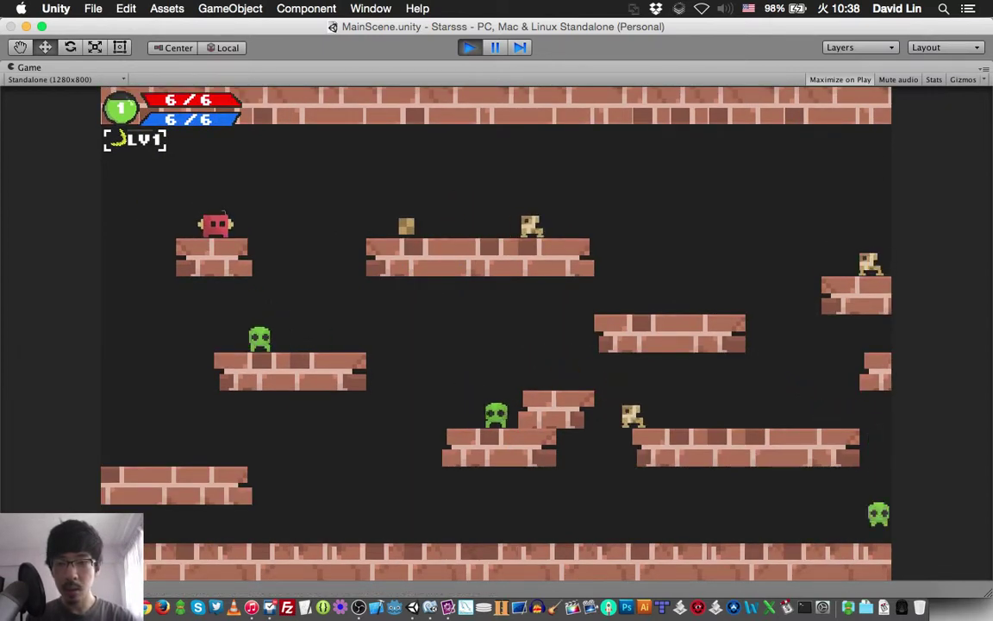
Step: Drop from the upper-left platform to the floor, grab an orb, and jump back onto the lower-left platform
key(Left)
key(Right)
key(Right)
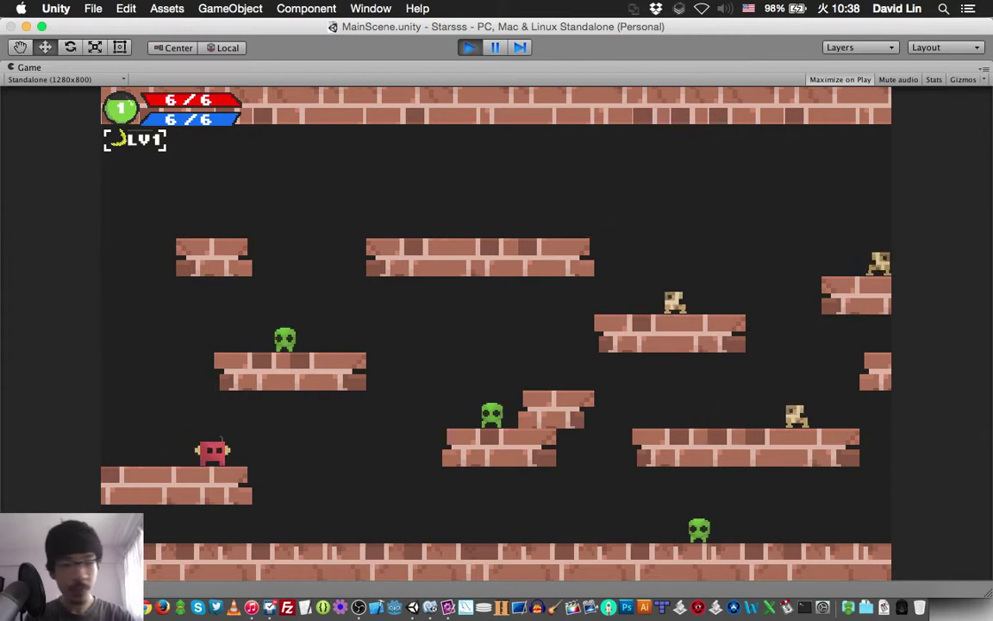
key(space)
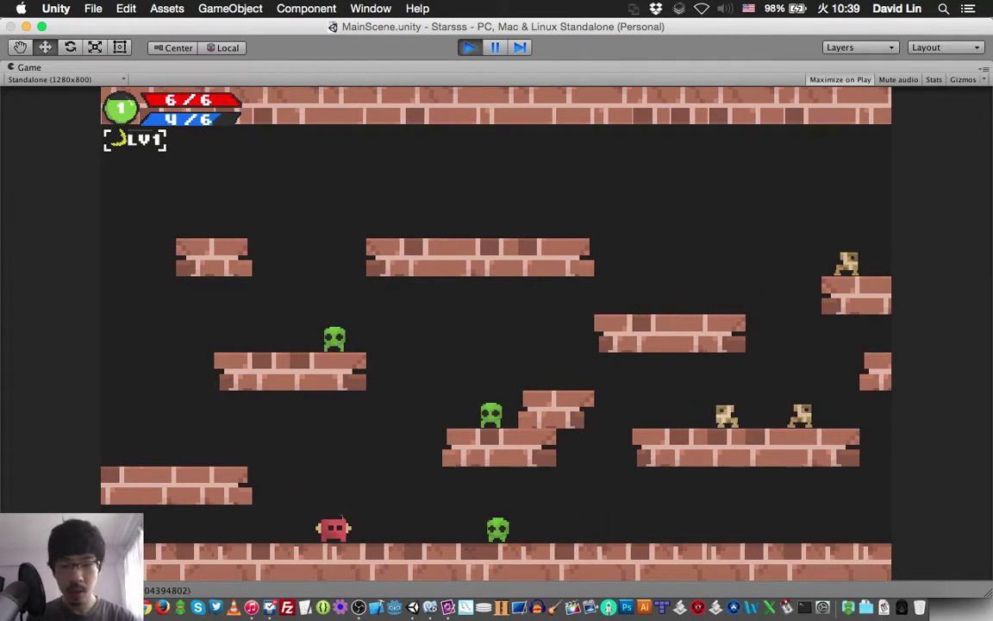
key(Right)
key(Left)
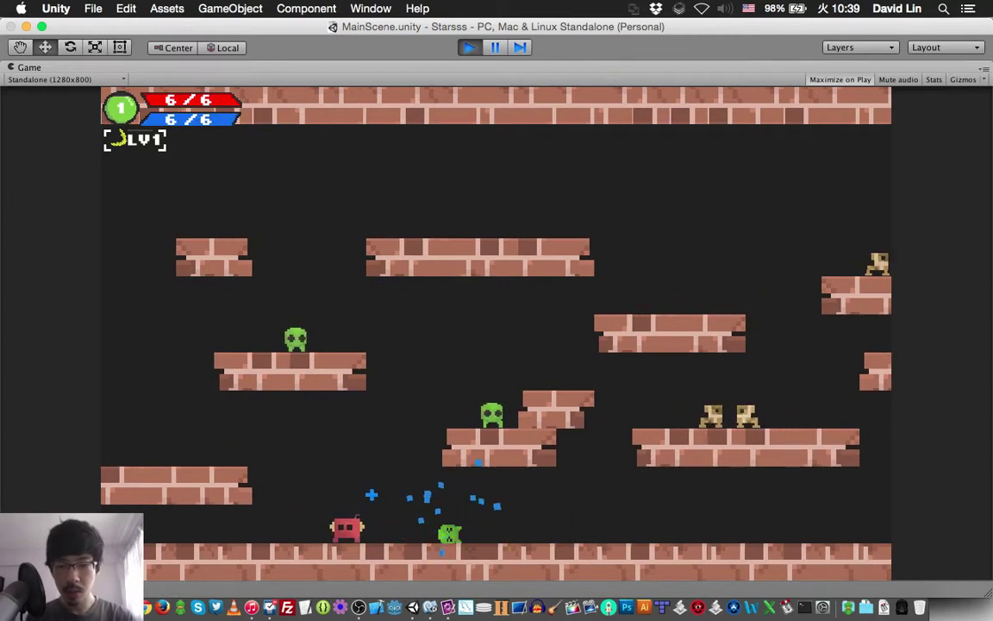
key(Up)
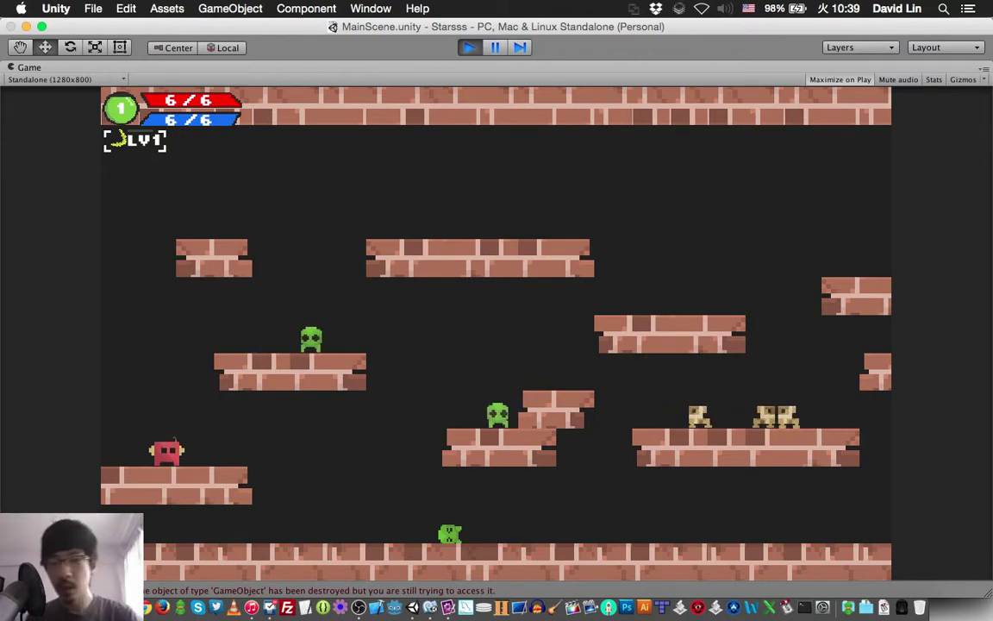
Step: Jump and fire crescent waves to the right, then walk right and fire two more shots
key(Up)
key(space)
key(space)
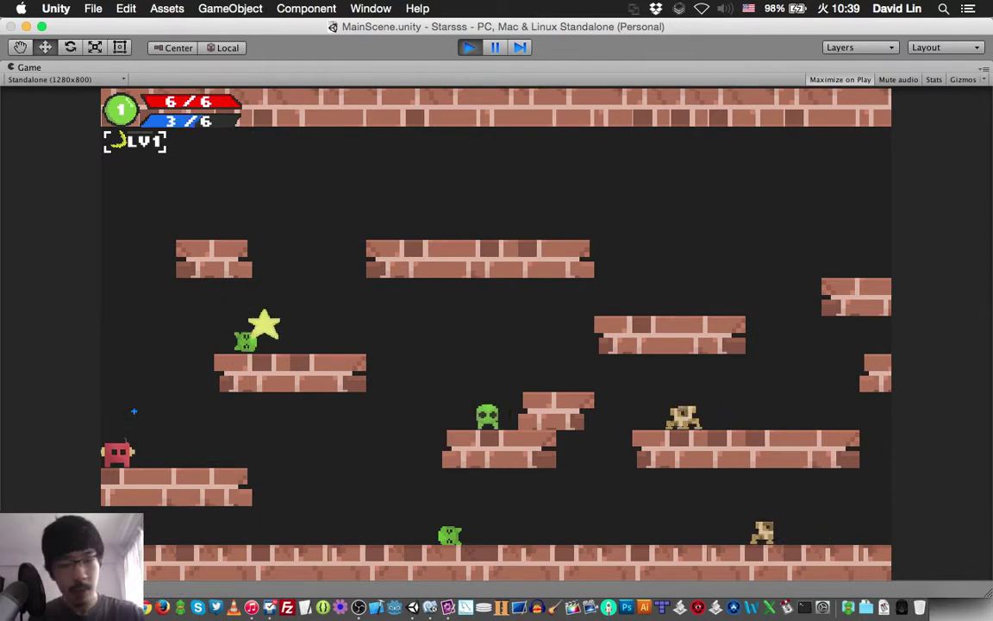
key(Right)
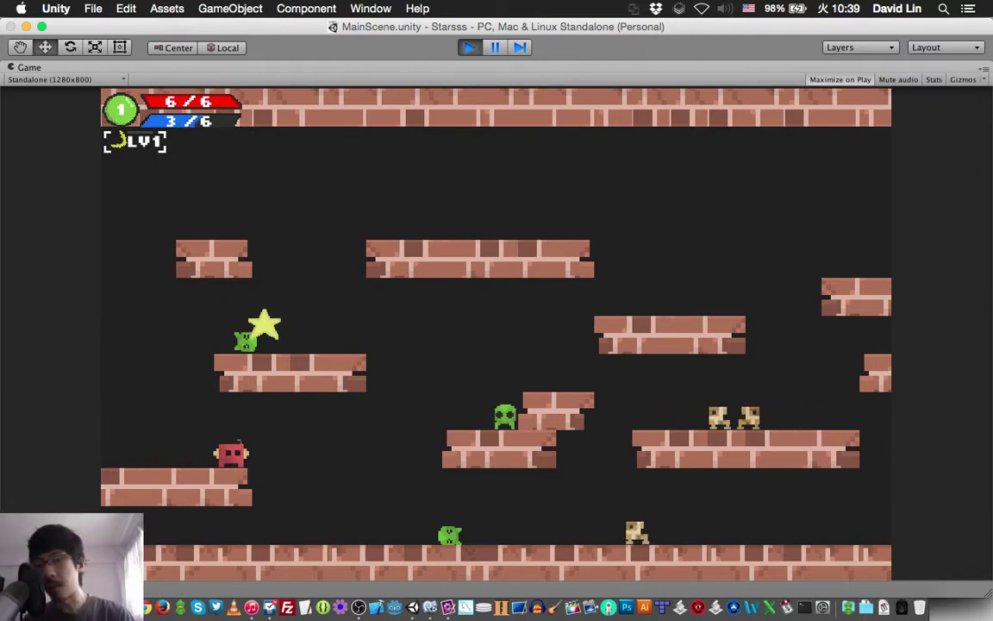
key(Right)
key(space)
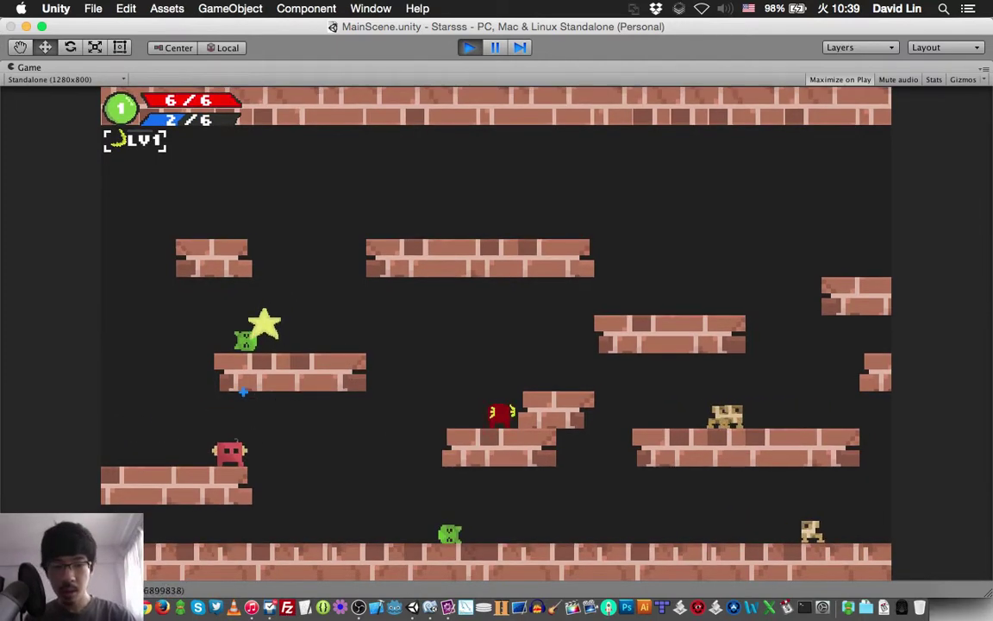
key(space)
Step: Jump onto the upper-left platform, walk off to the floor, and fire the wave attack until reaching level 2
key(Left)
key(Up)
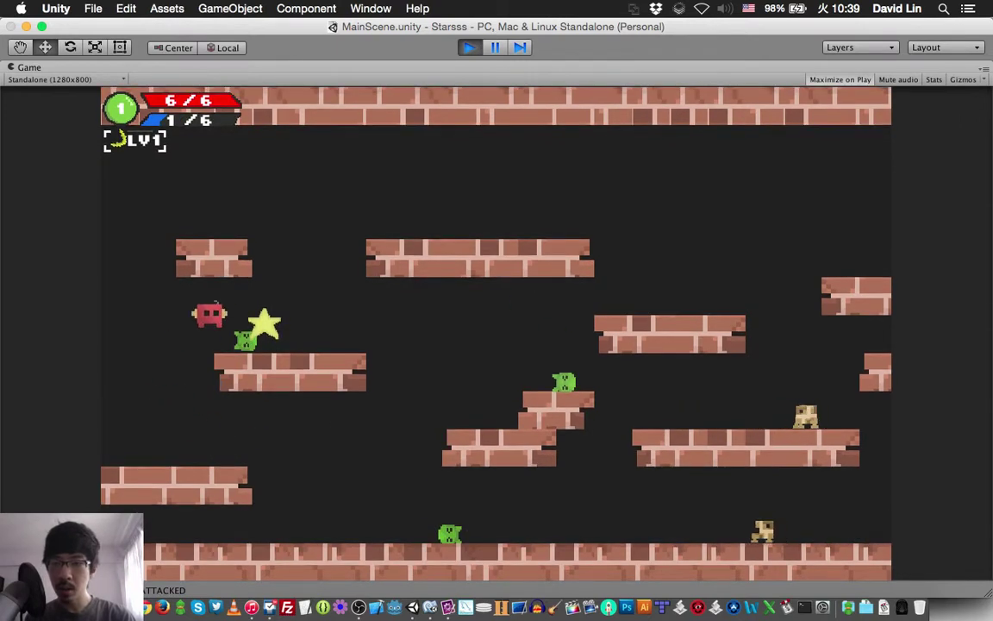
key(Right)
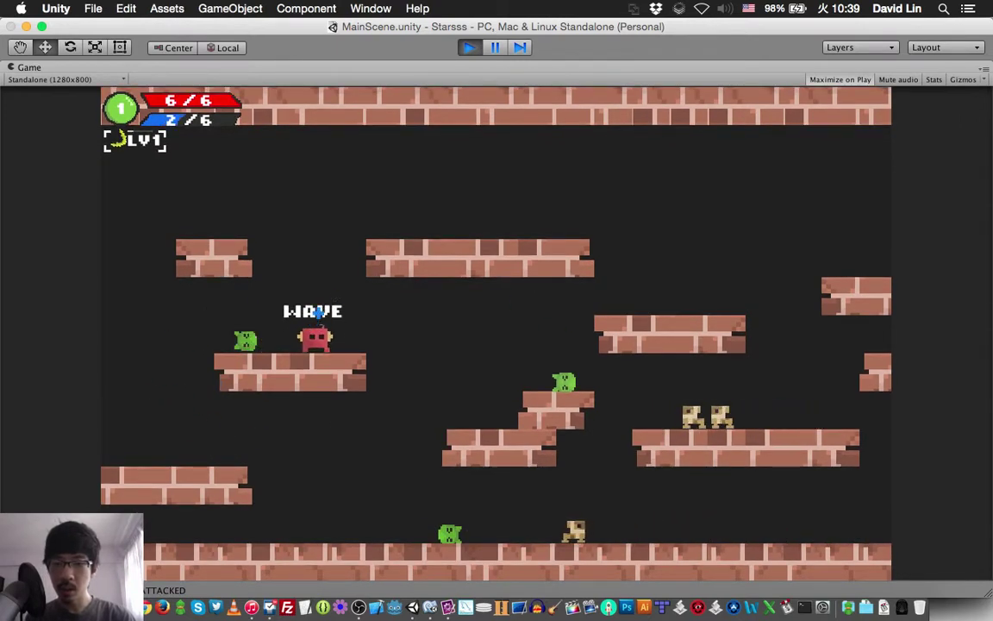
key(Right)
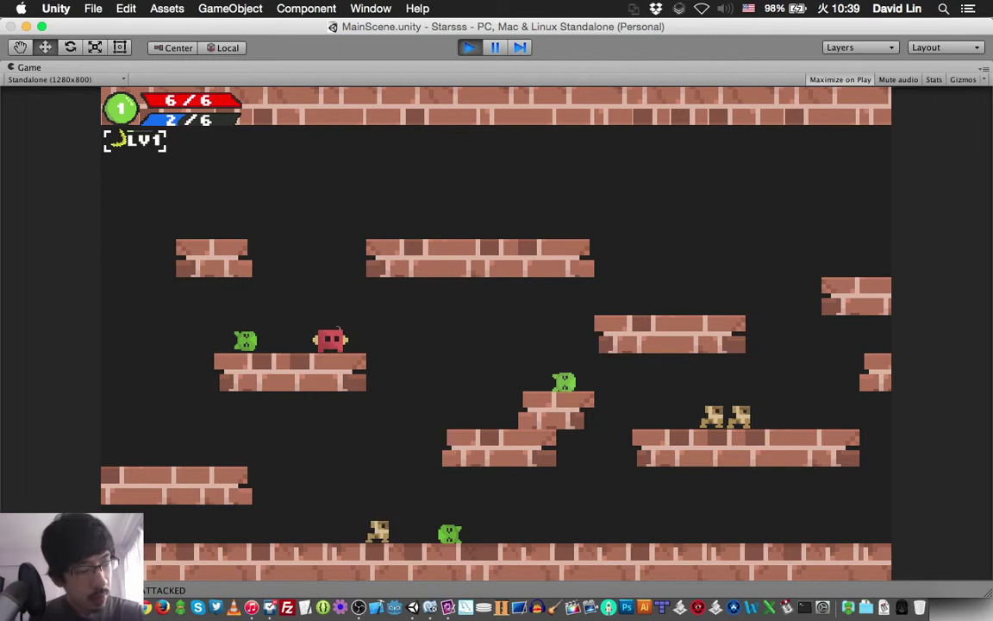
key(Right)
key(Left)
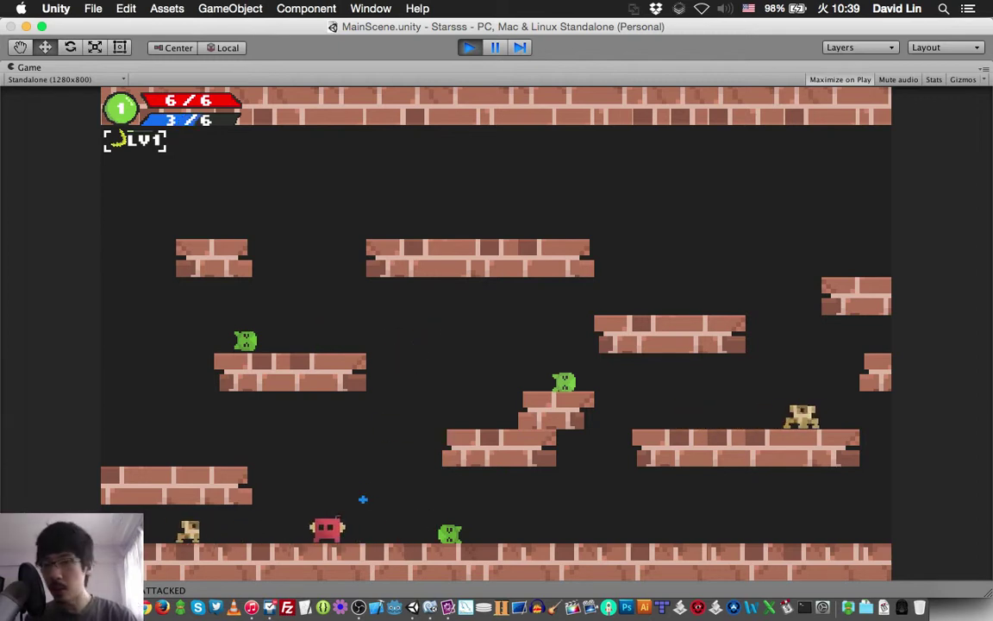
key(space)
Step: Walk the player back and forth along the floor and fire two wave crescents to the right
key(Up)
key(Left)
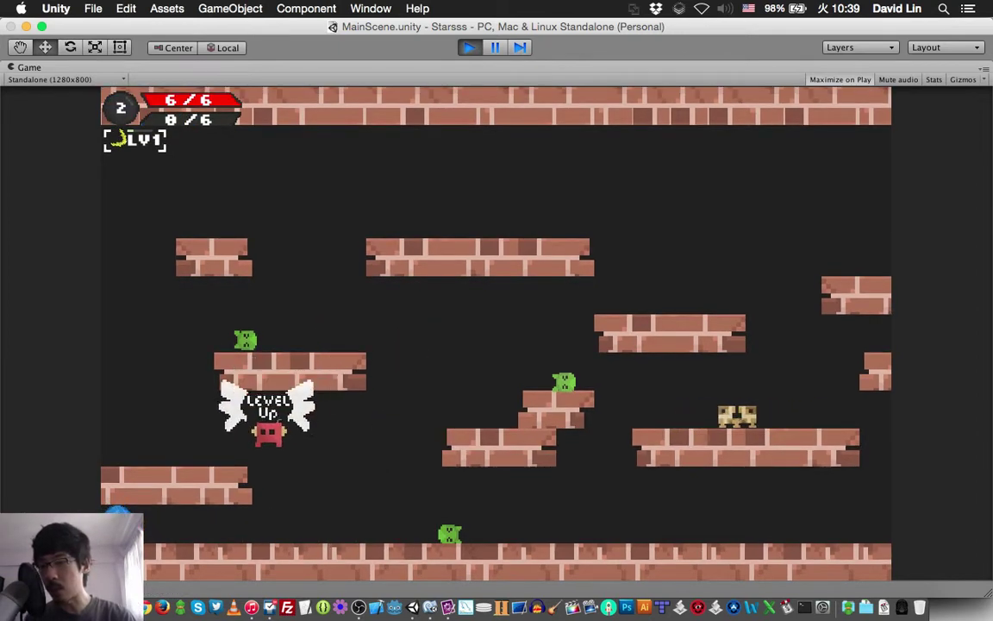
key(Right)
key(Left)
key(Left)
key(Right)
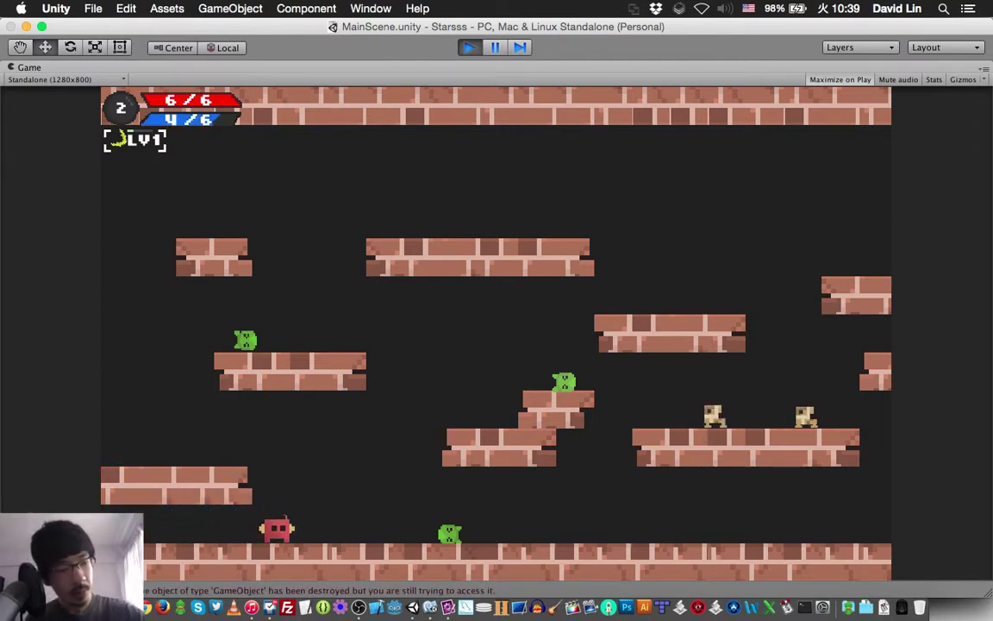
key(Right)
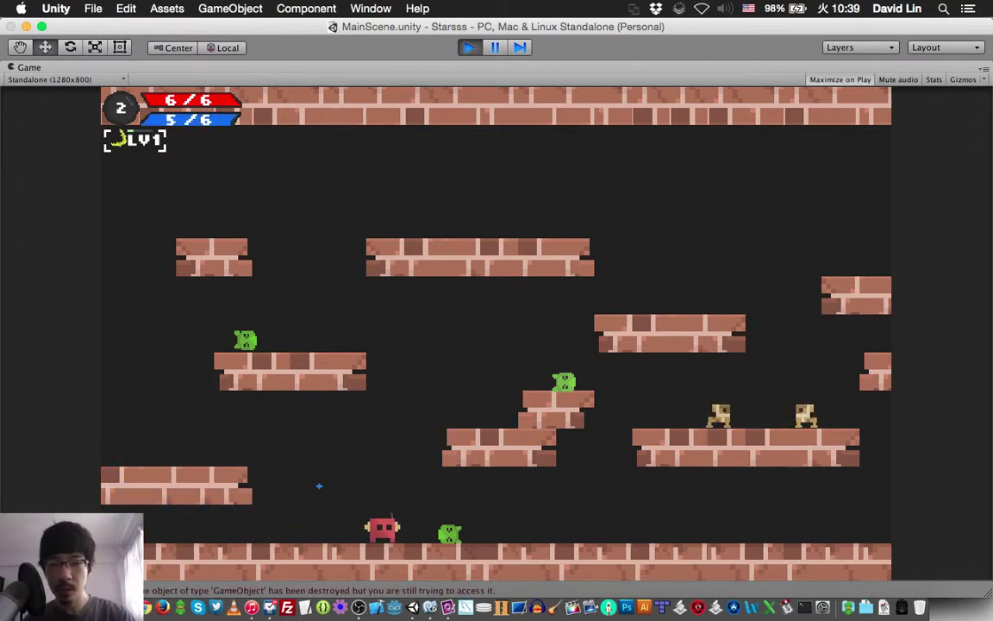
key(Left)
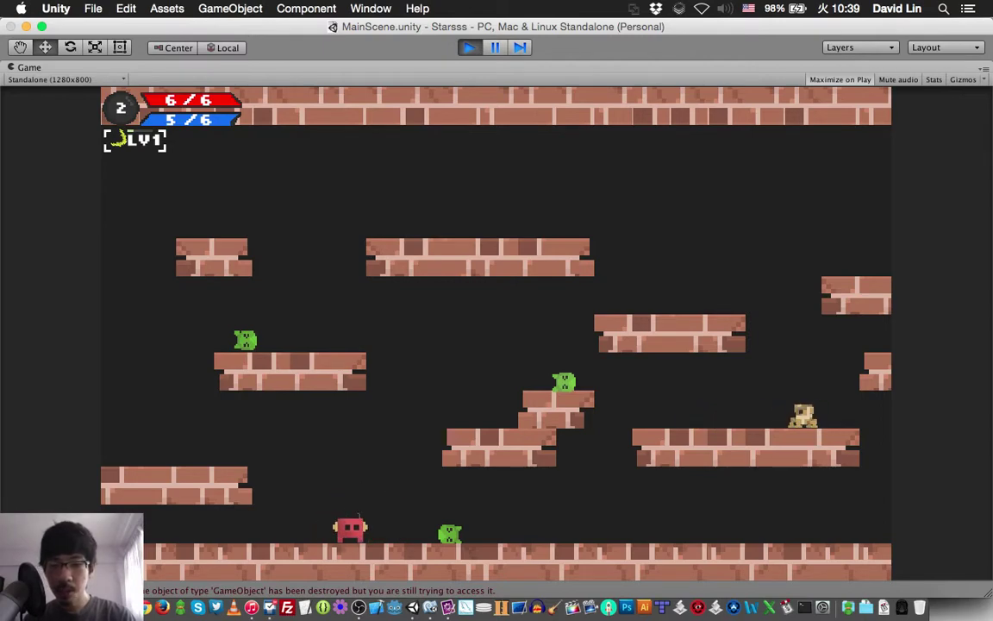
key(space)
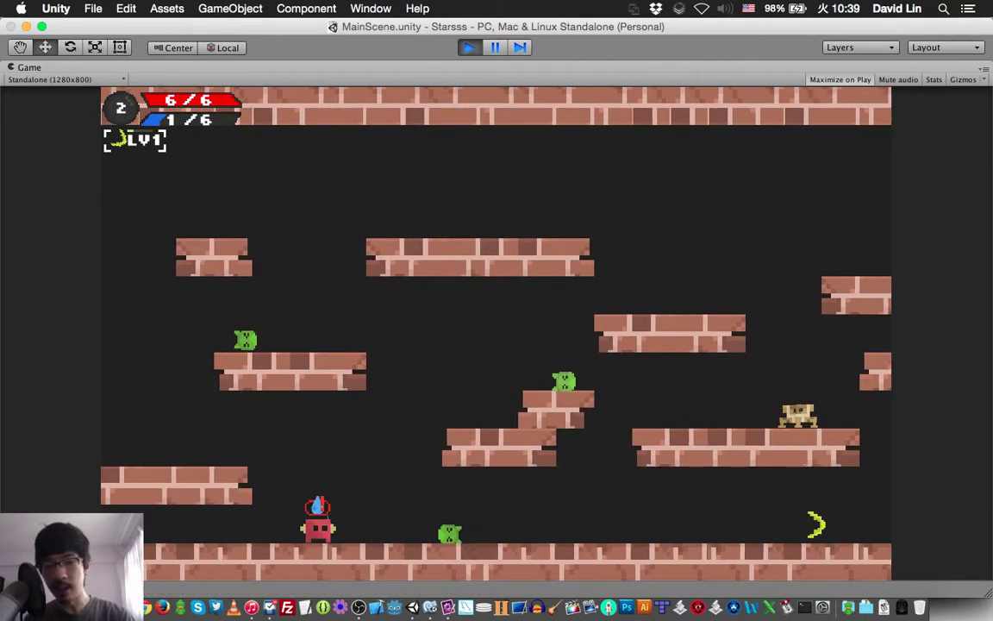
key(space)
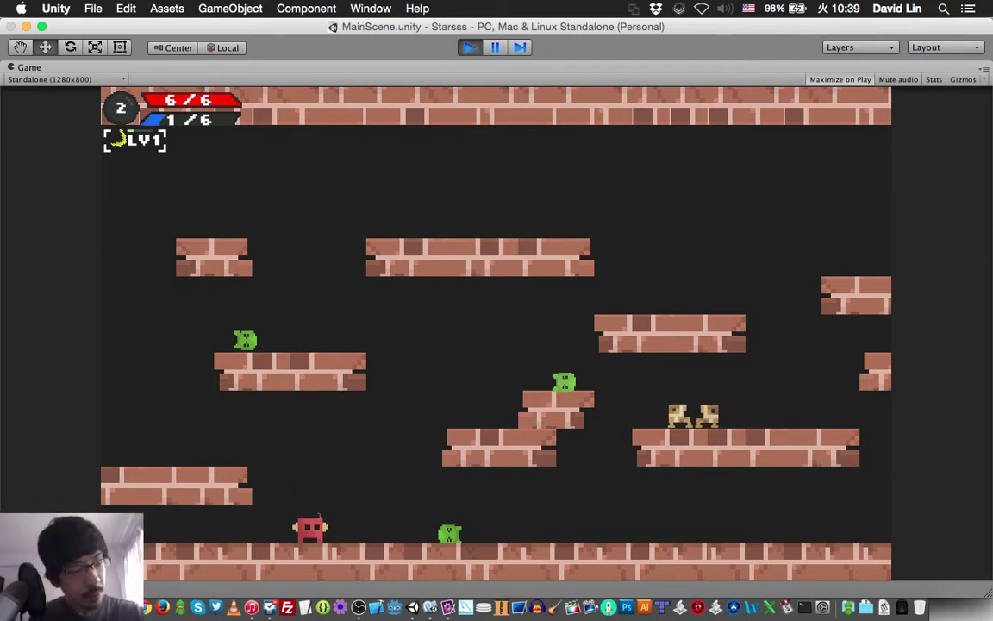
Step: Climb the low-left, middle-left and upper-middle platforms, drop to the floor, and fire three crescents
key(Up)
key(Left)
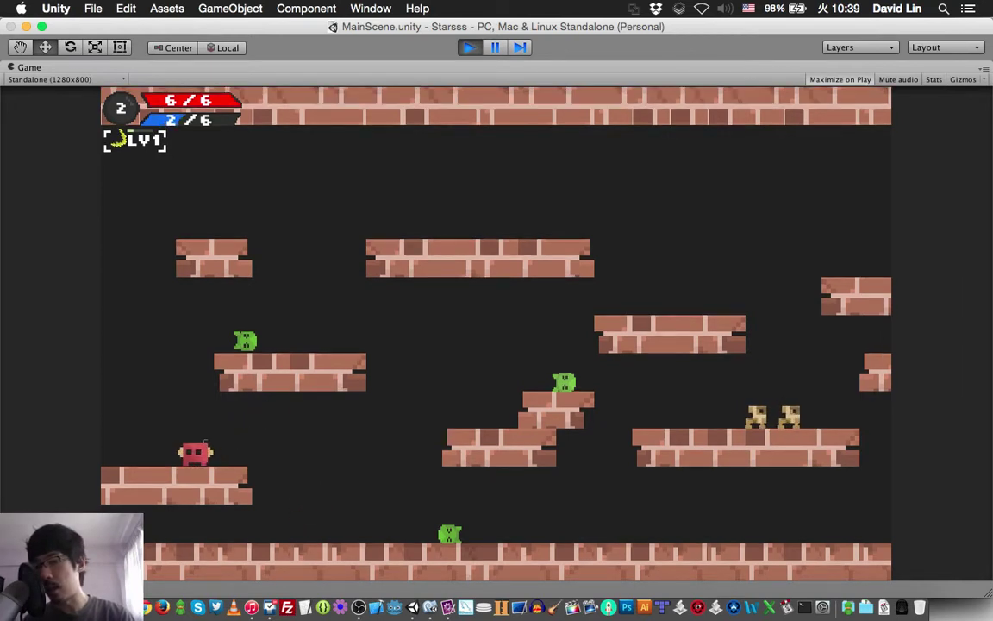
key(Up)
key(Right)
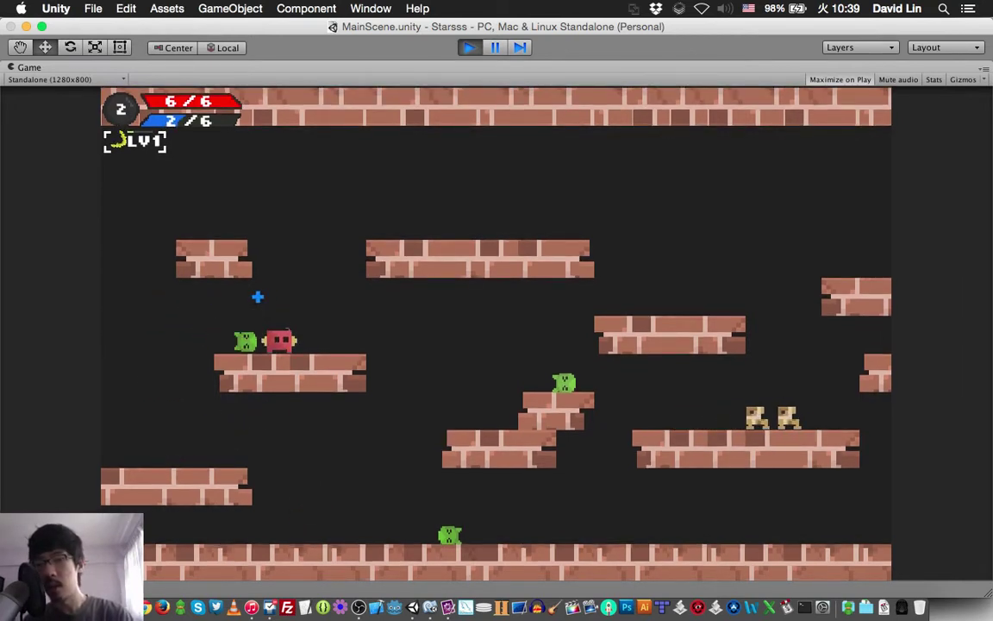
key(Up)
key(Right)
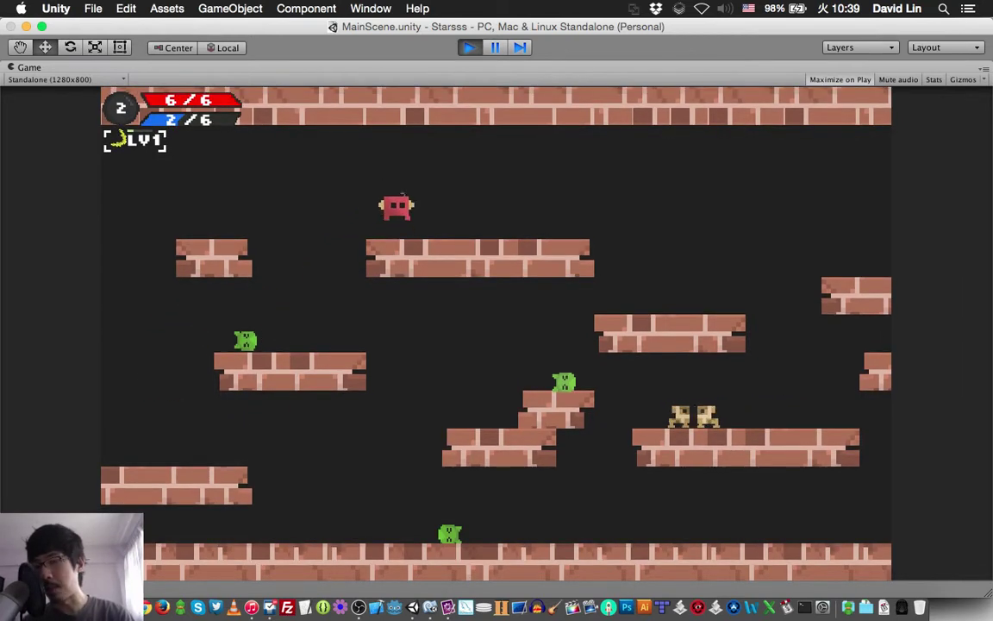
key(Right)
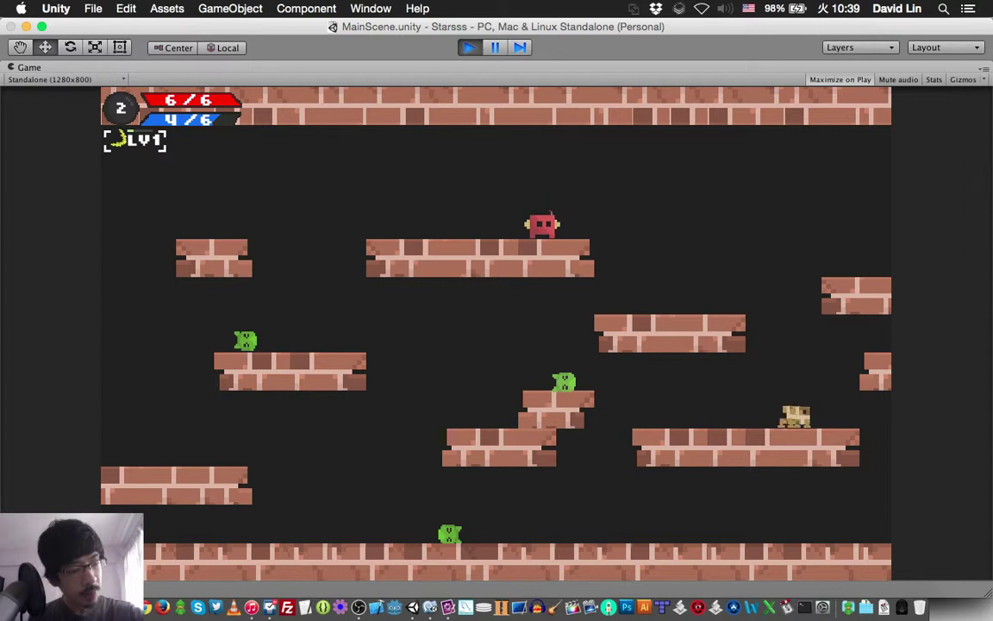
key(Right)
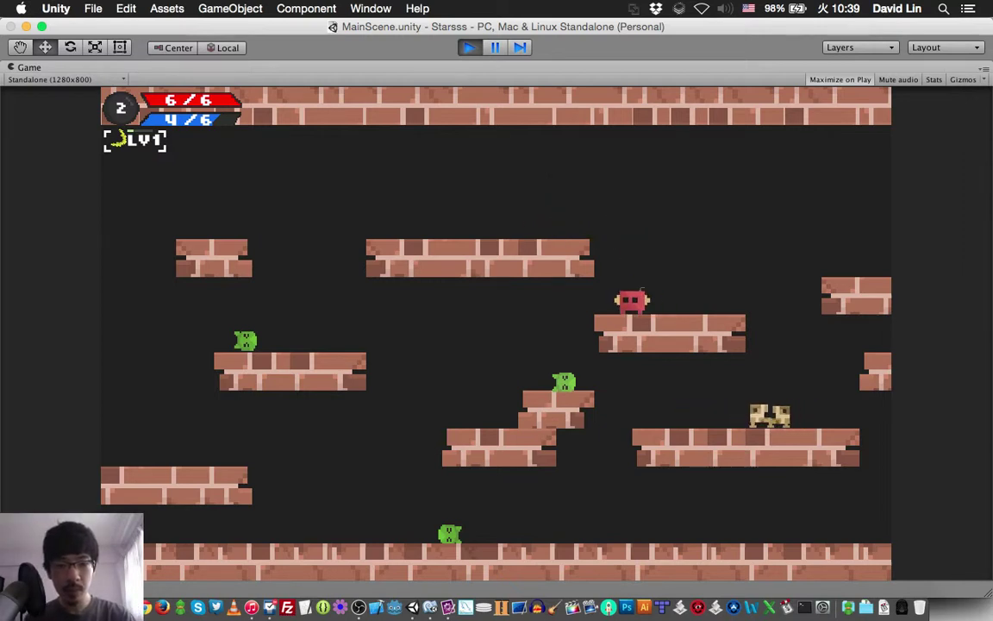
key(Left)
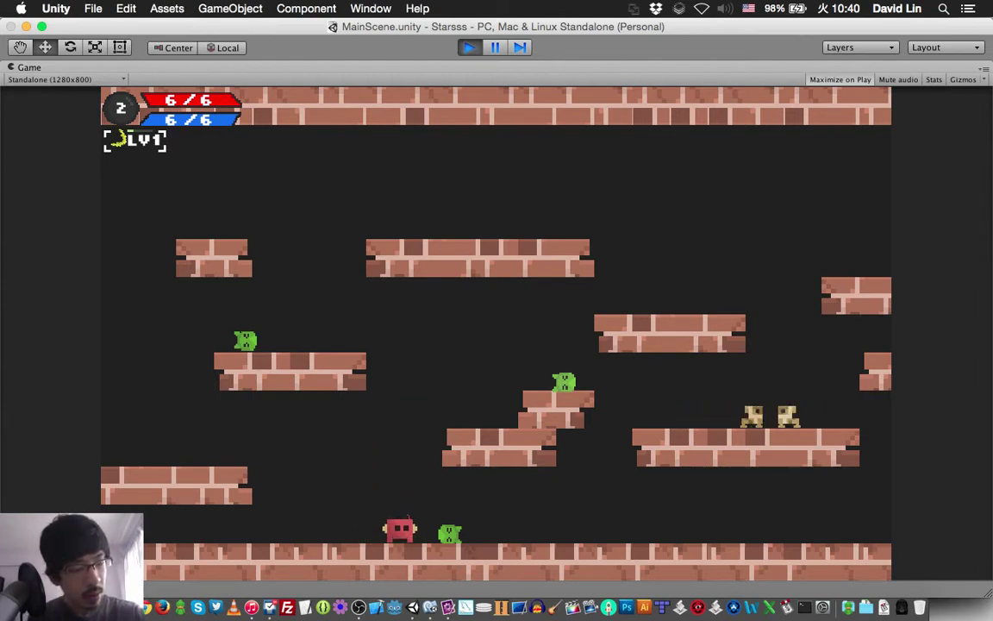
key(x)
key(x)
key(x)
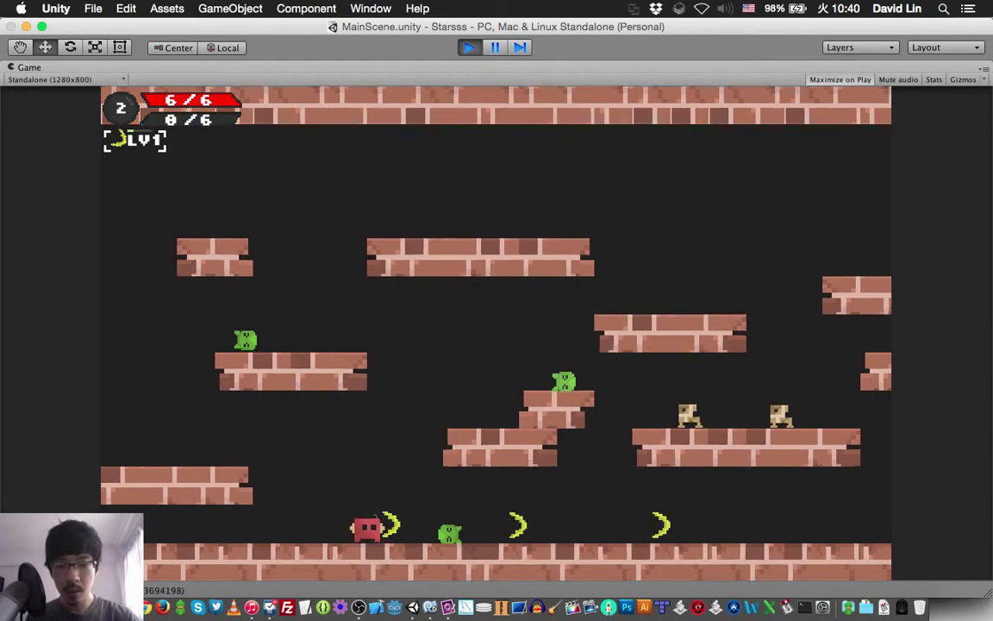
key(Left)
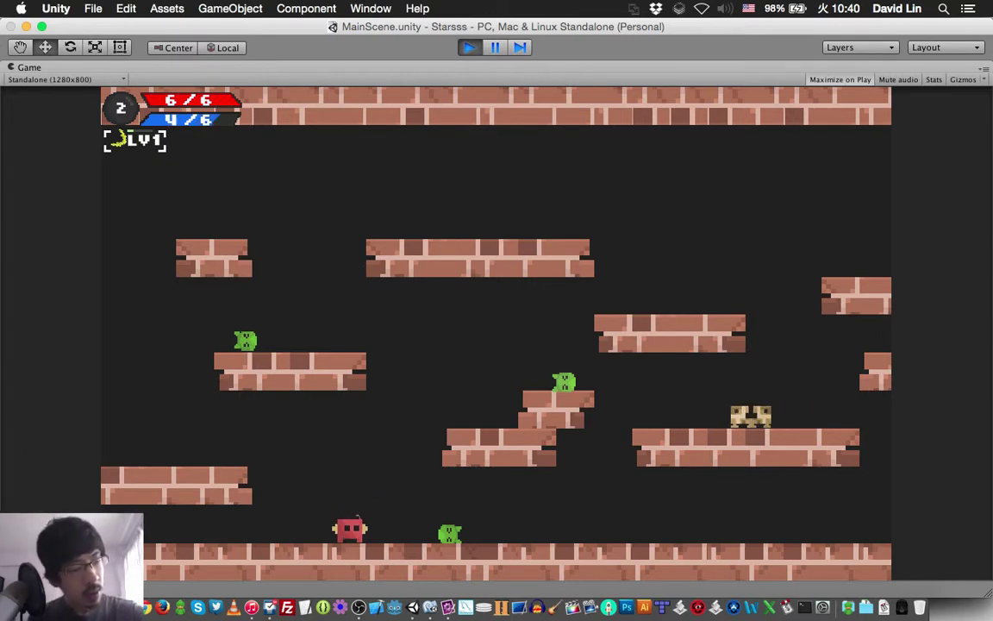
Step: Climb back to the upper-middle platform and fire several crescent wave attacks rightward
key(space)
key(Left)
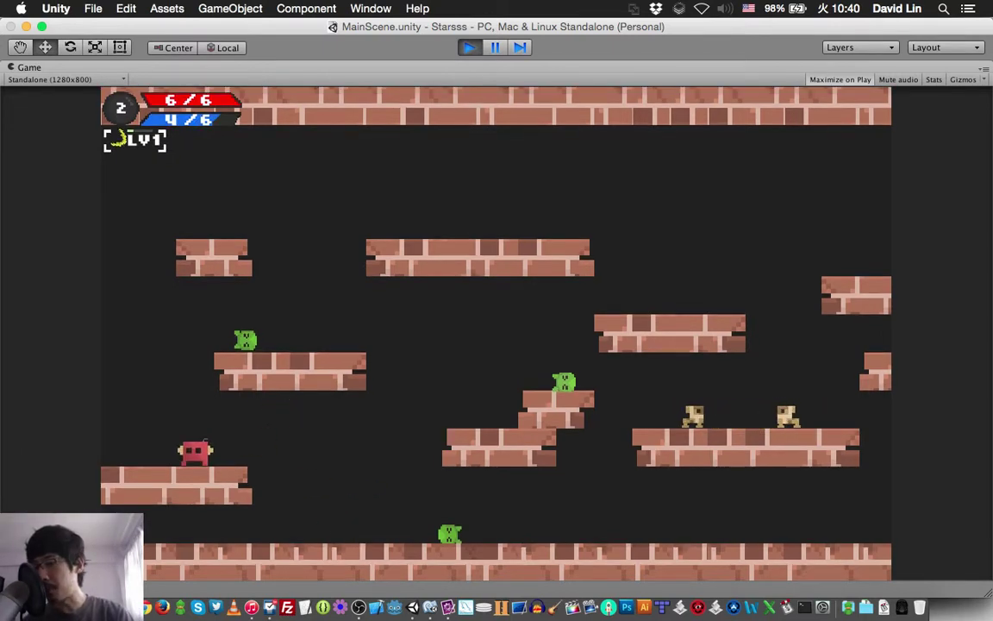
key(space)
key(Right)
key(space)
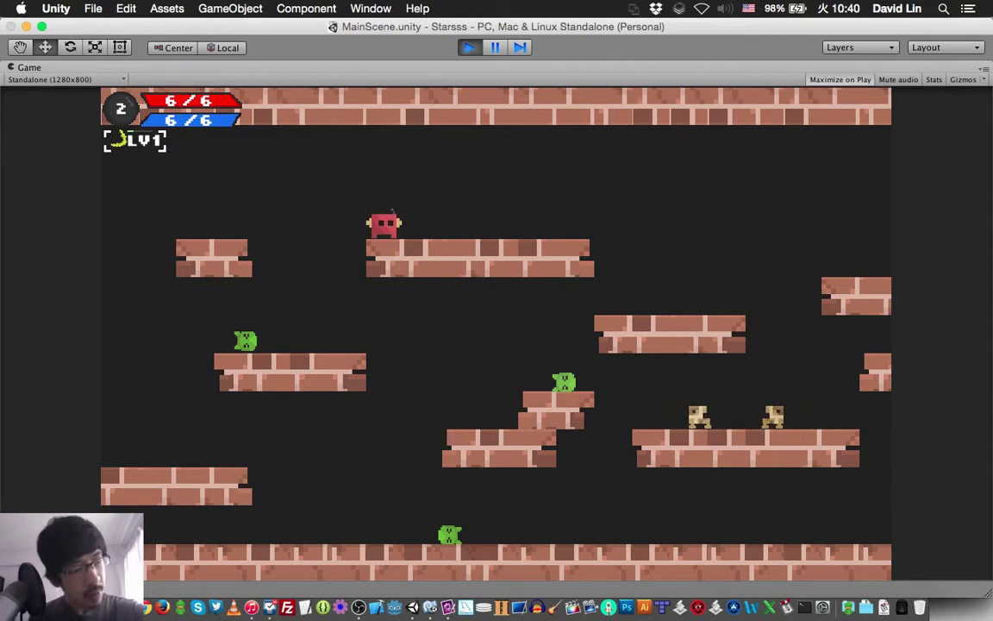
key(x)
key(x)
key(x)
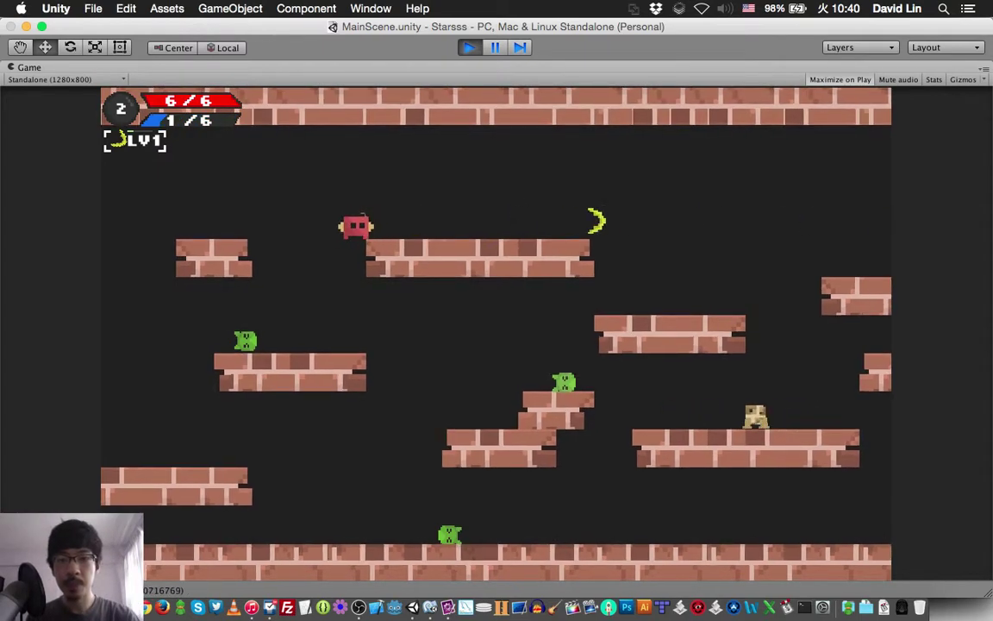
key(x)
key(Left)
key(z)
key(Right)
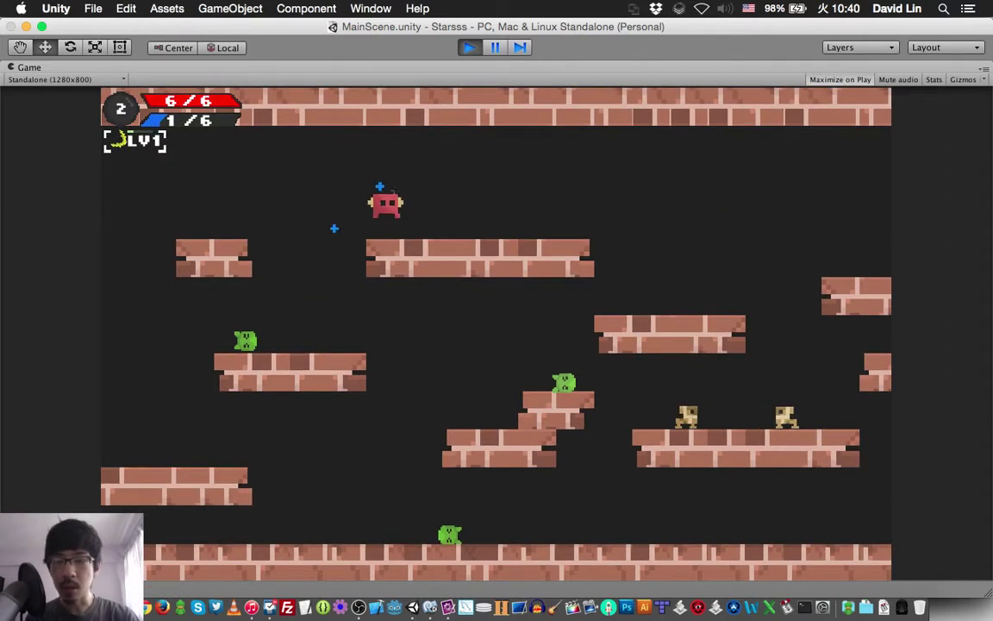
key(x)
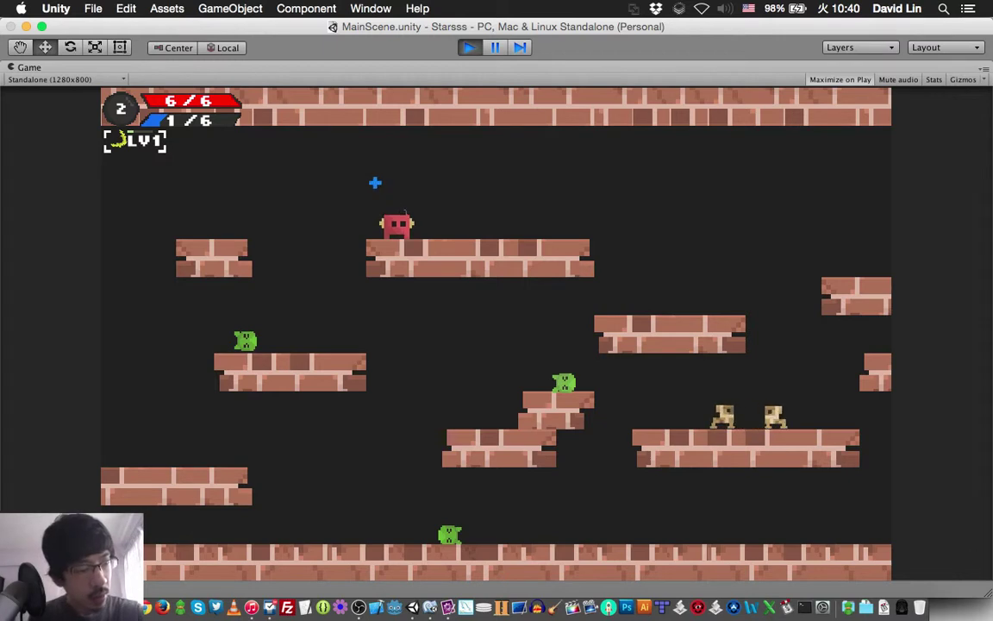
Step: Drop to the floor, then climb to the middle-left platform and jump above the top-middle platform
key(Left)
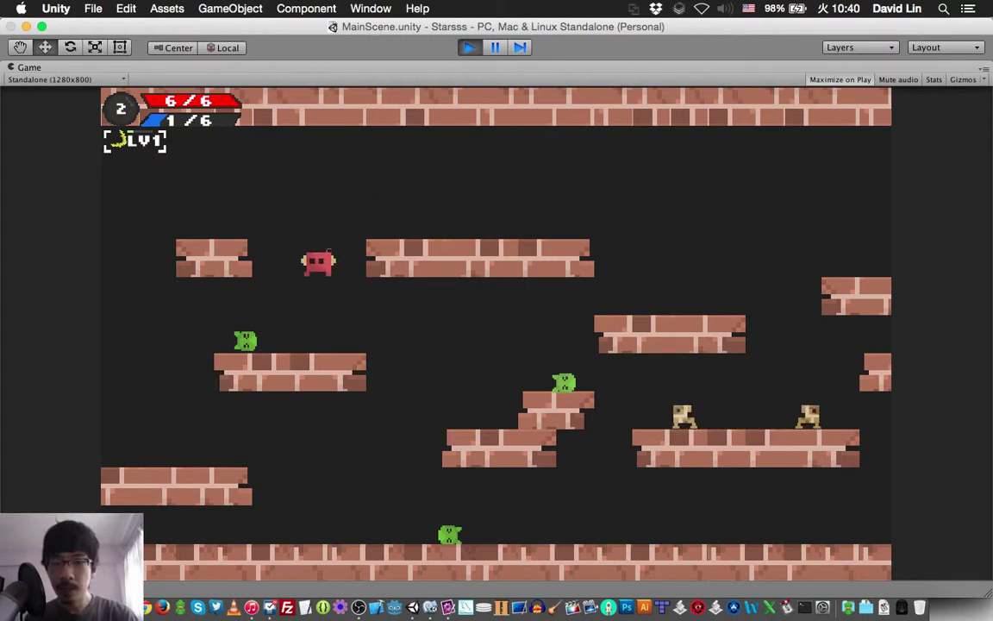
key(Right)
key(Left)
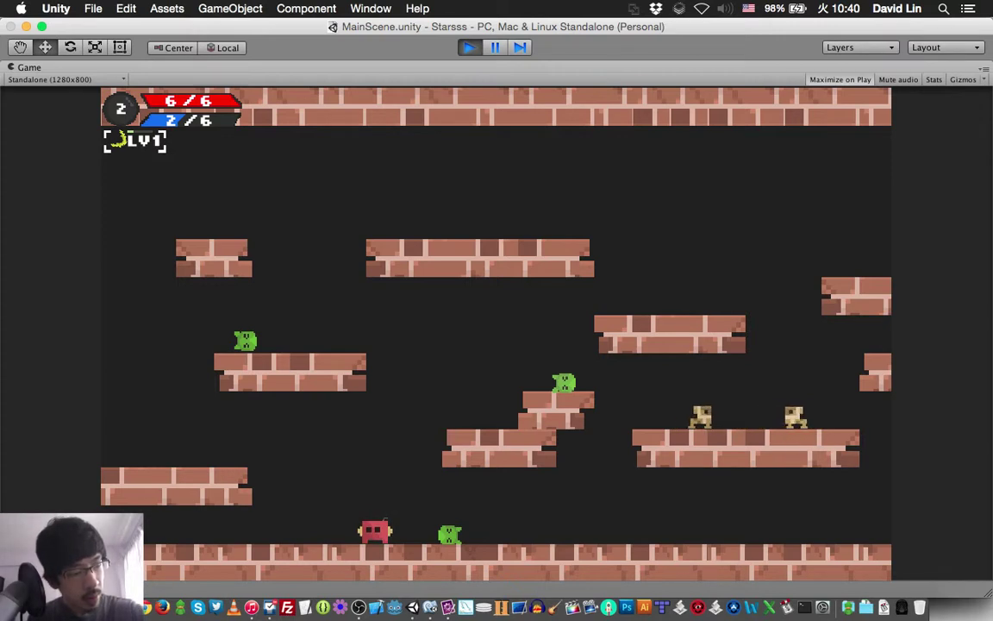
key(Left)
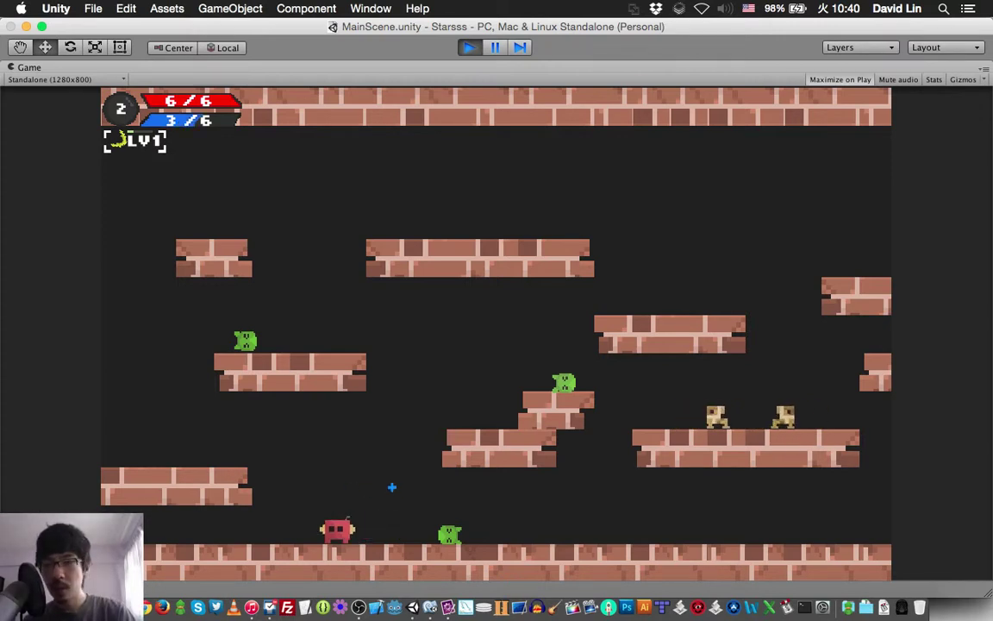
key(Up)
key(Left)
key(Up)
key(Right)
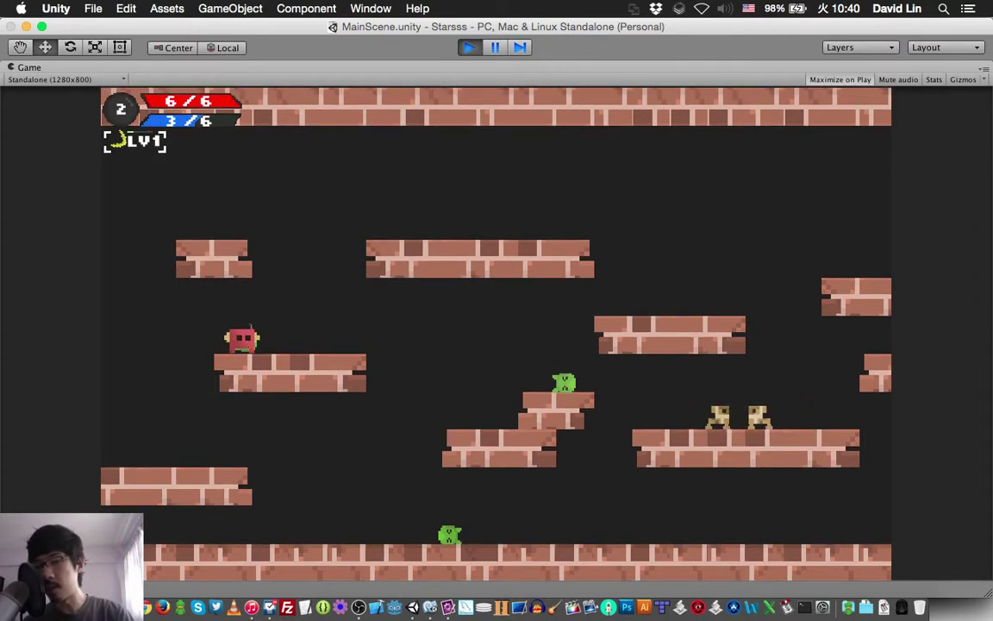
key(Up)
key(Right)
key(Up)
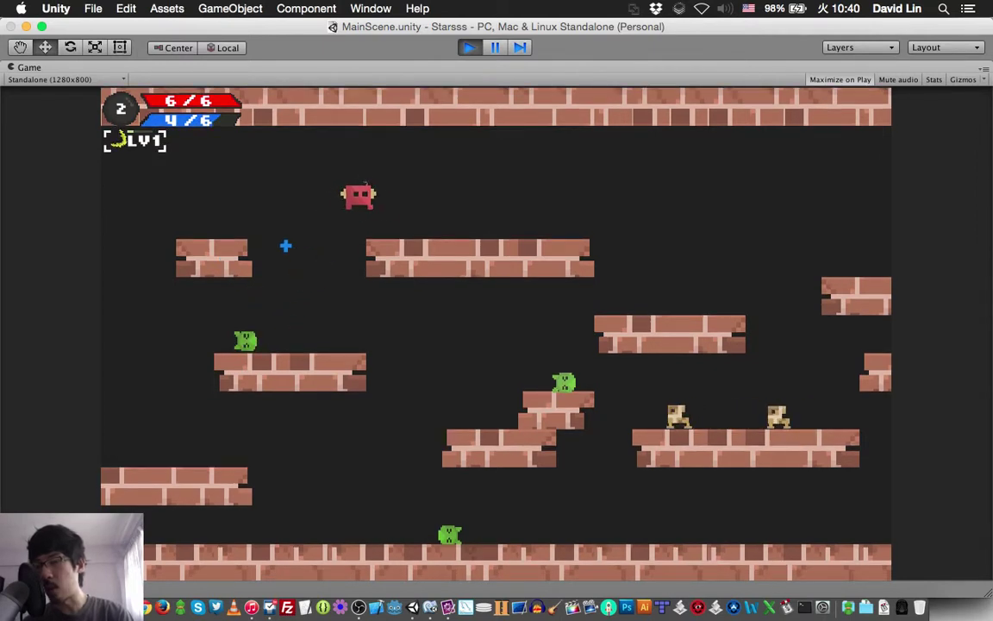
Step: Repeatedly jump between the left-middle and top-middle platforms, then hop on the left-middle one
key(Left)
key(Up)
key(Right)
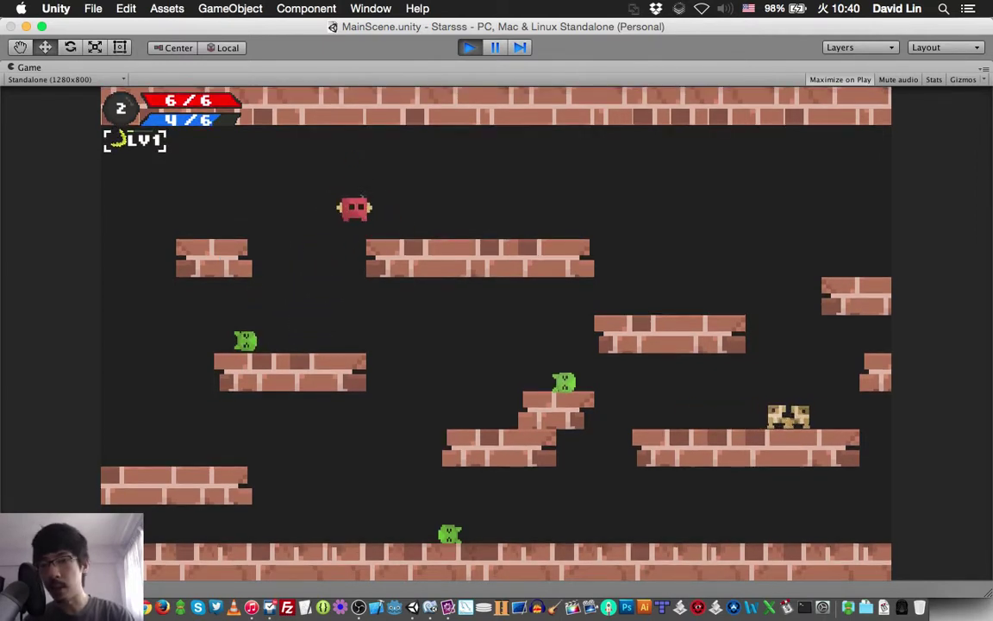
key(Right)
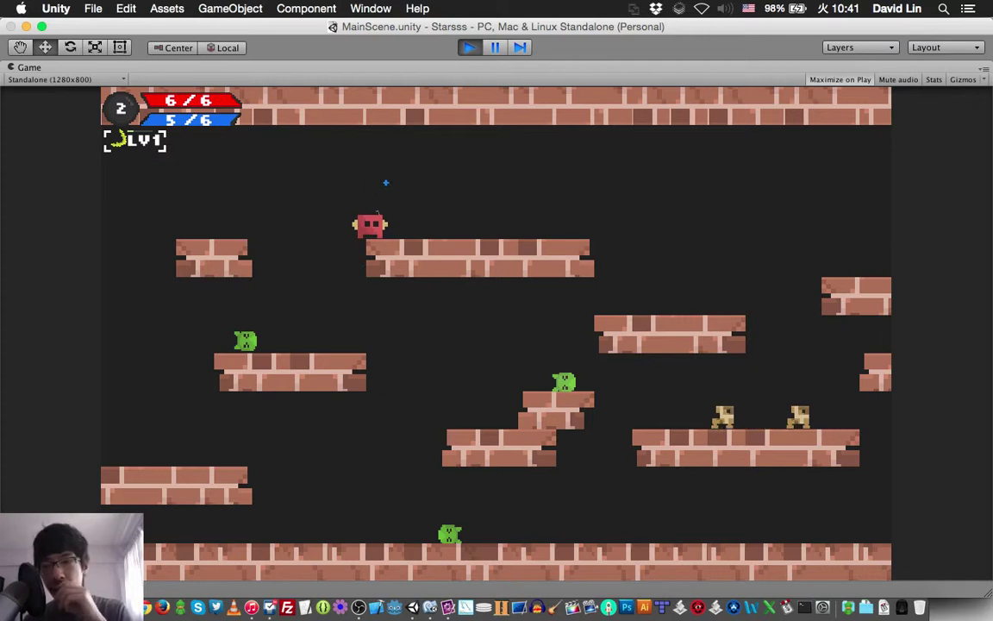
key(Left)
key(Up)
key(Right)
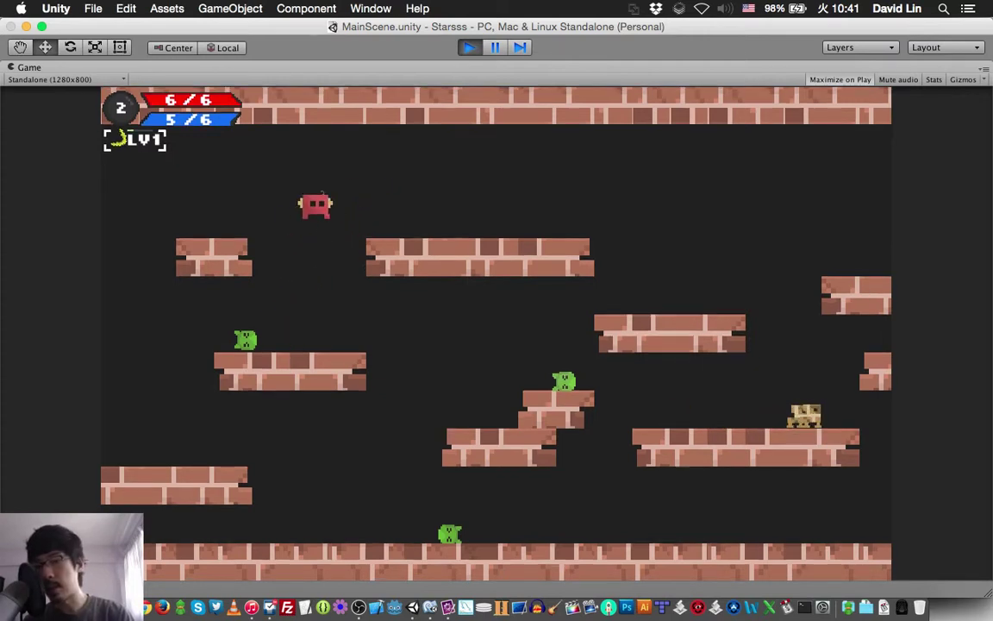
key(Right)
key(Up)
key(Left)
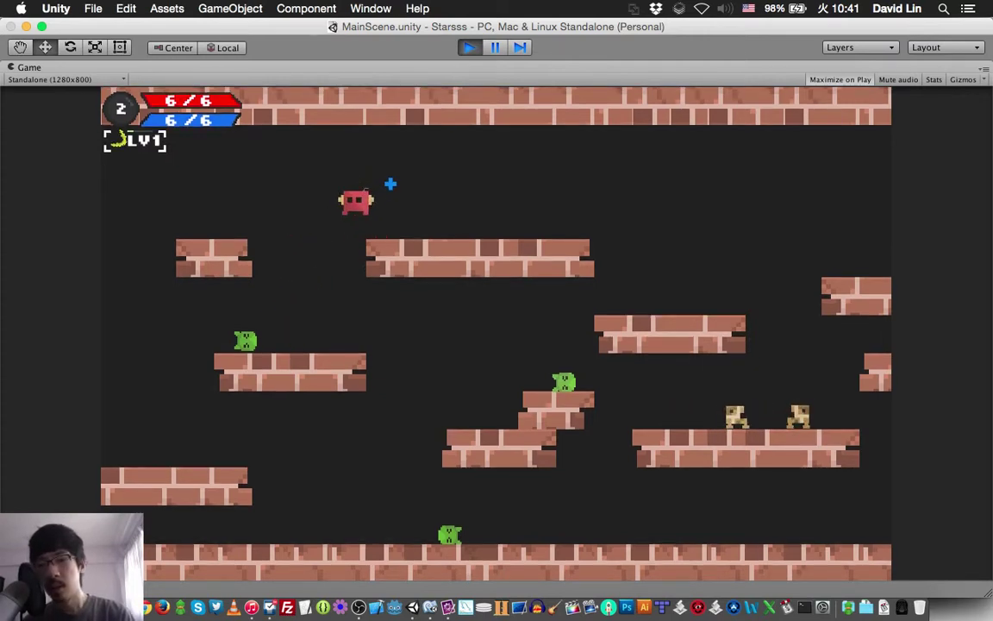
key(Up)
key(Right)
key(Left)
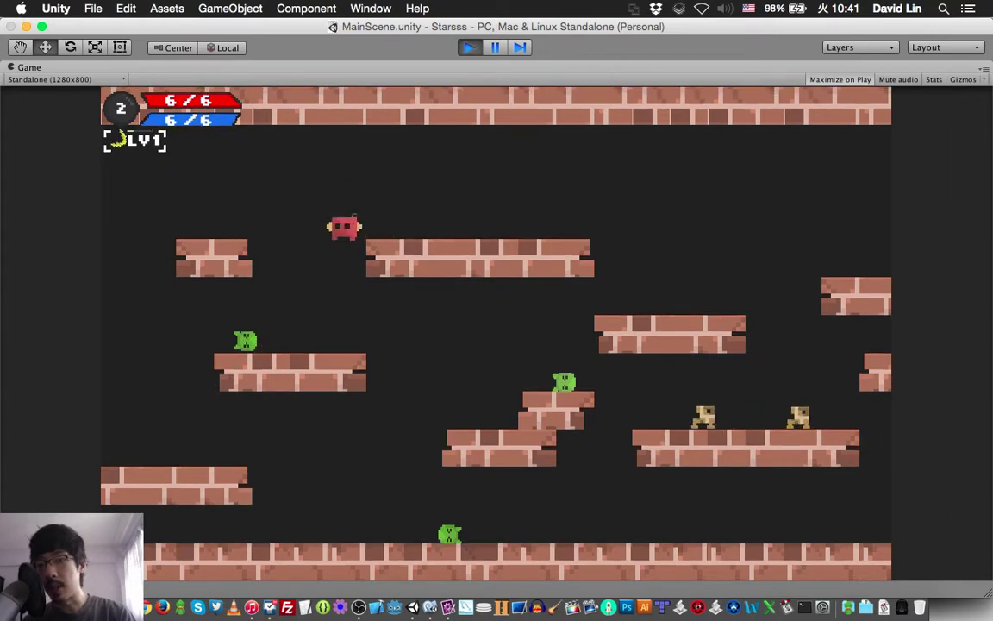
Step: Run left firing the wave attack, then jump up to the right
key(Left)
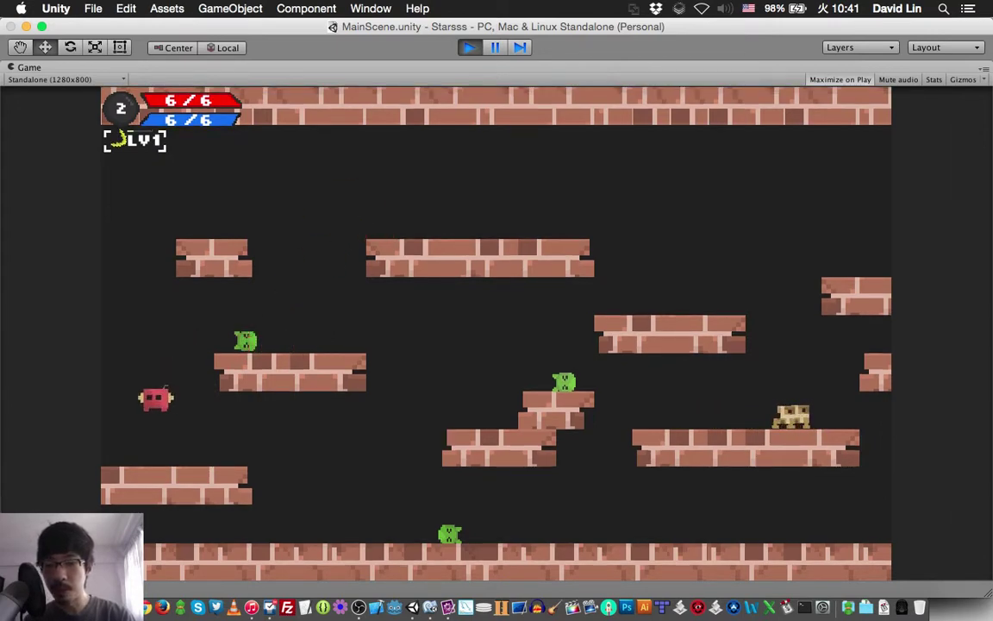
key(space)
key(space)
key(space)
key(space)
key(space)
key(space)
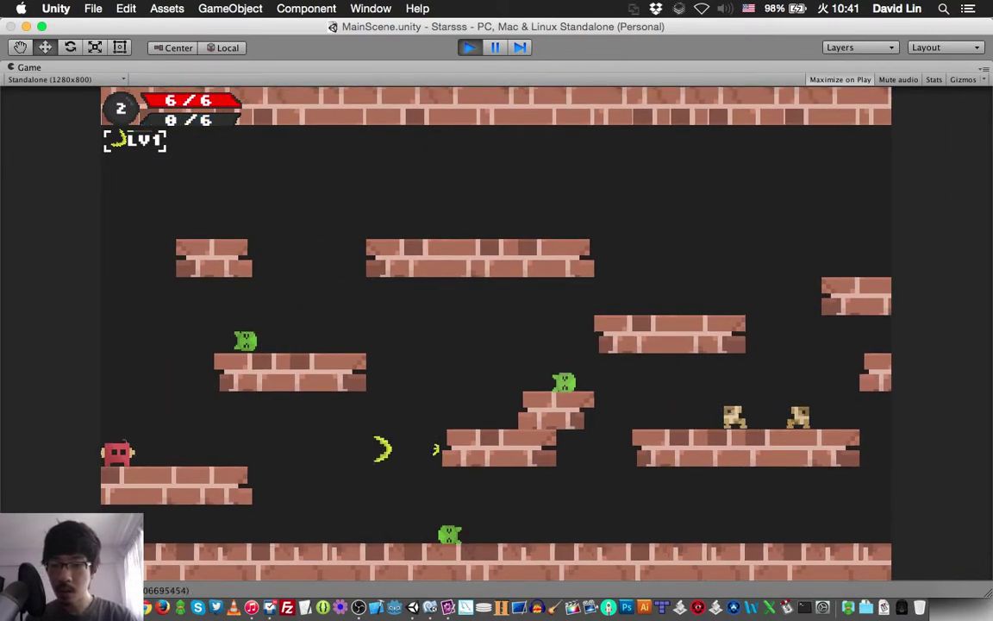
key(Up)
key(Right)
key(Right)
Step: Climb onto the upper-middle platform and fire crescent waves rightward until the mana runs out
key(Up)
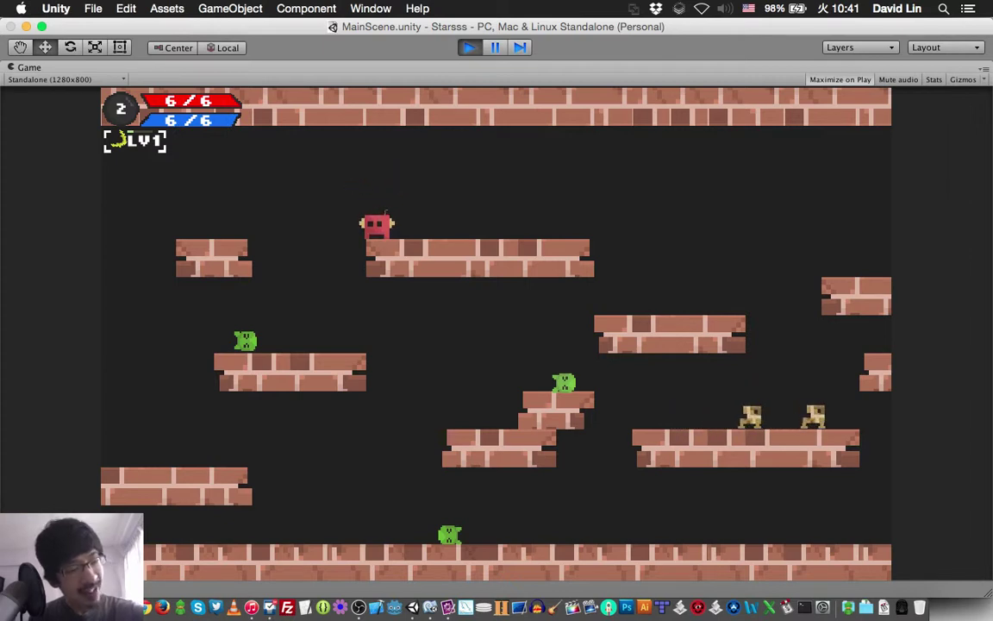
key(Left)
key(Left)
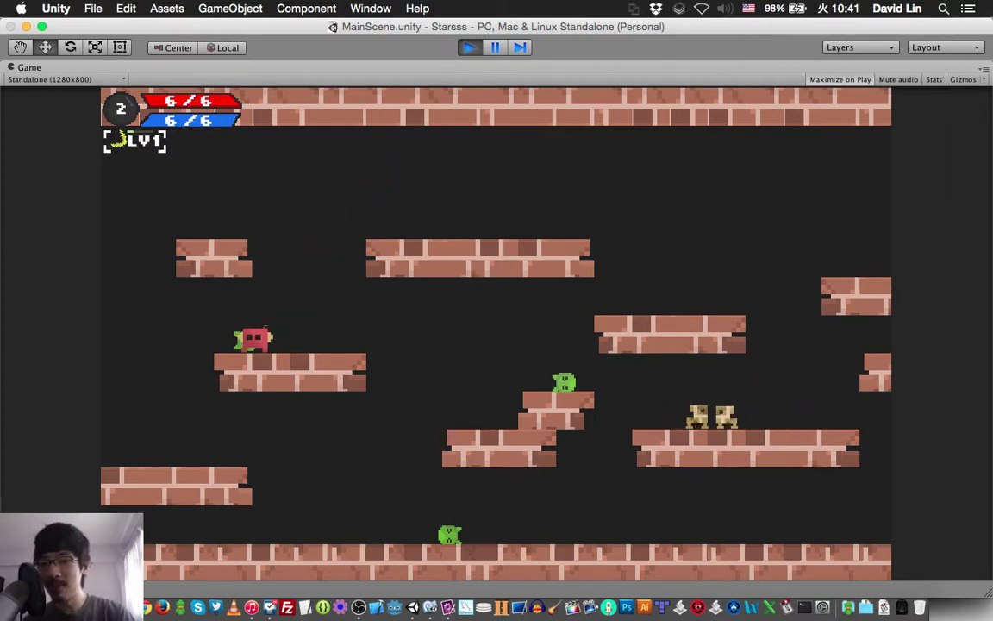
key(Right)
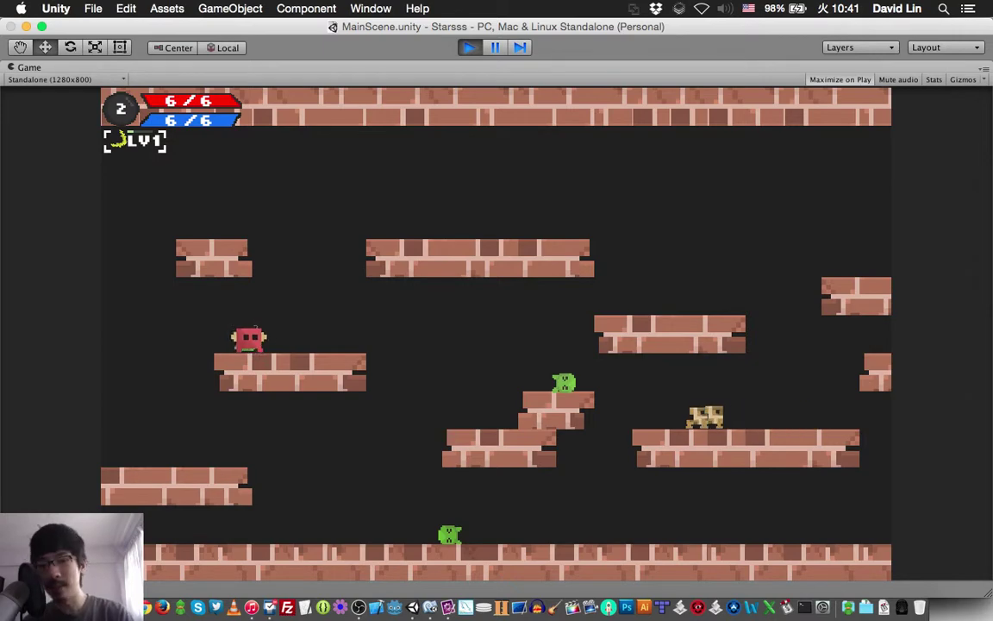
key(z)
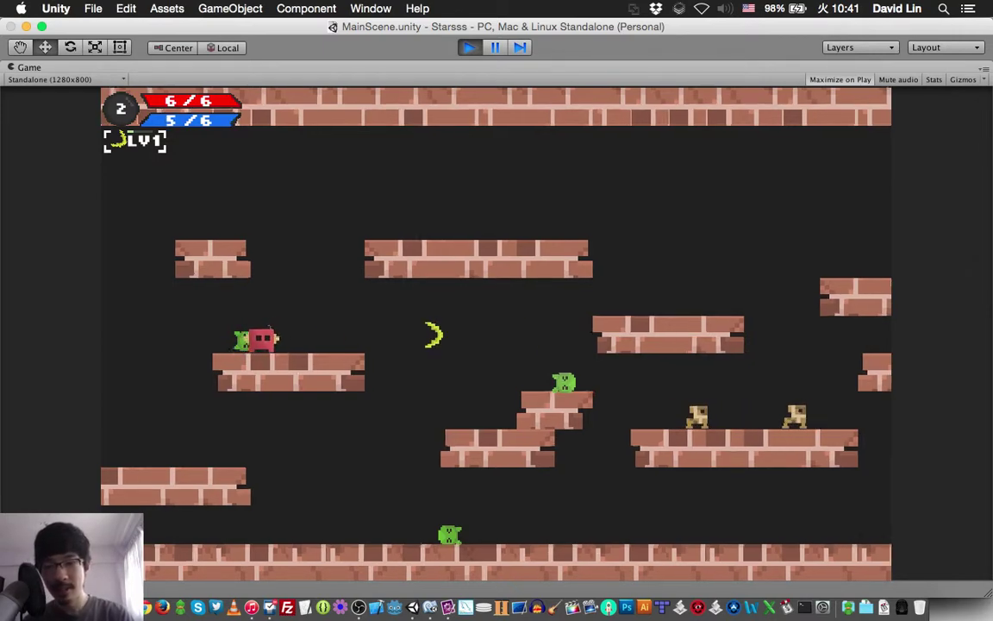
key(Left)
key(x)
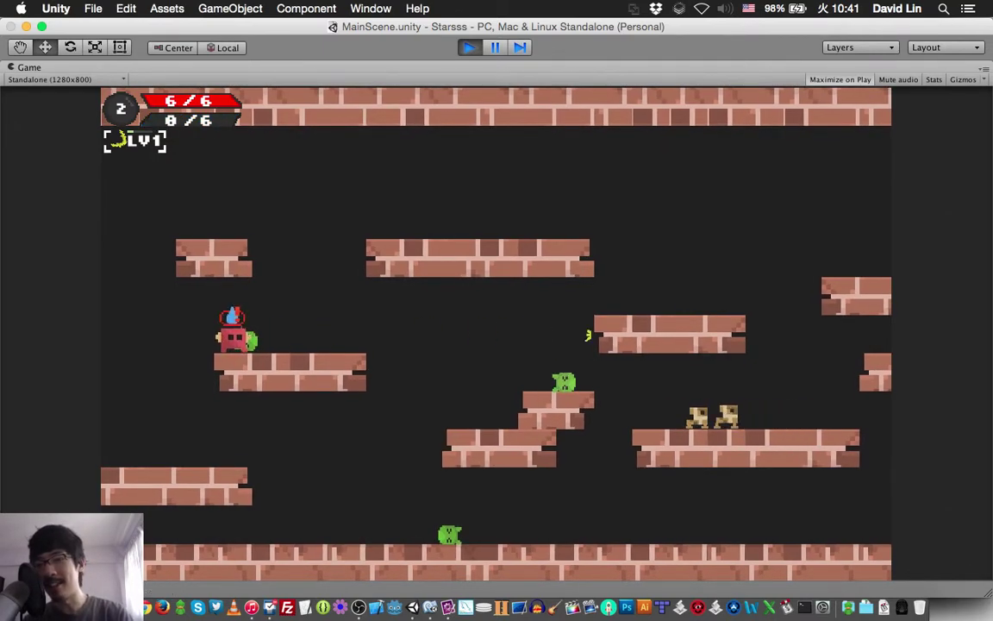
key(Right)
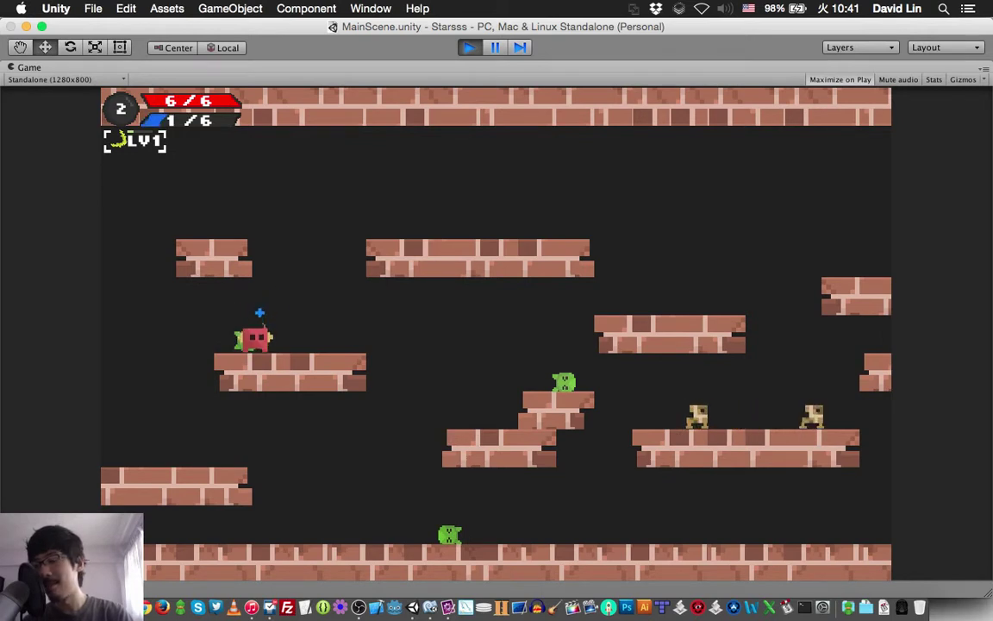
Step: Hop between the middle platforms, then fire three crescent shots to check the wave offset
key(Up)
key(Right)
key(Left)
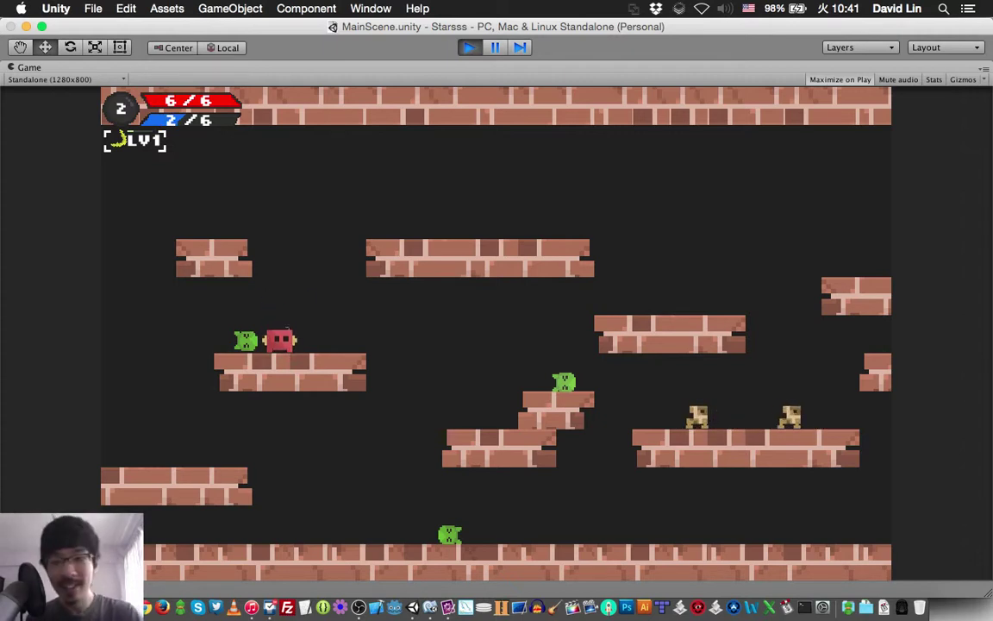
key(Right)
key(Up)
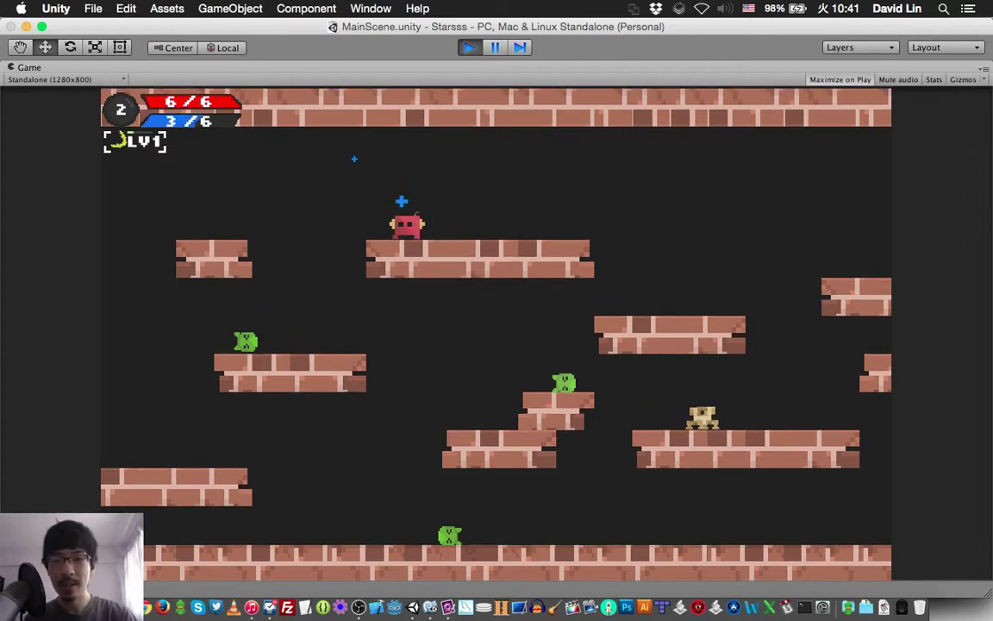
key(Left)
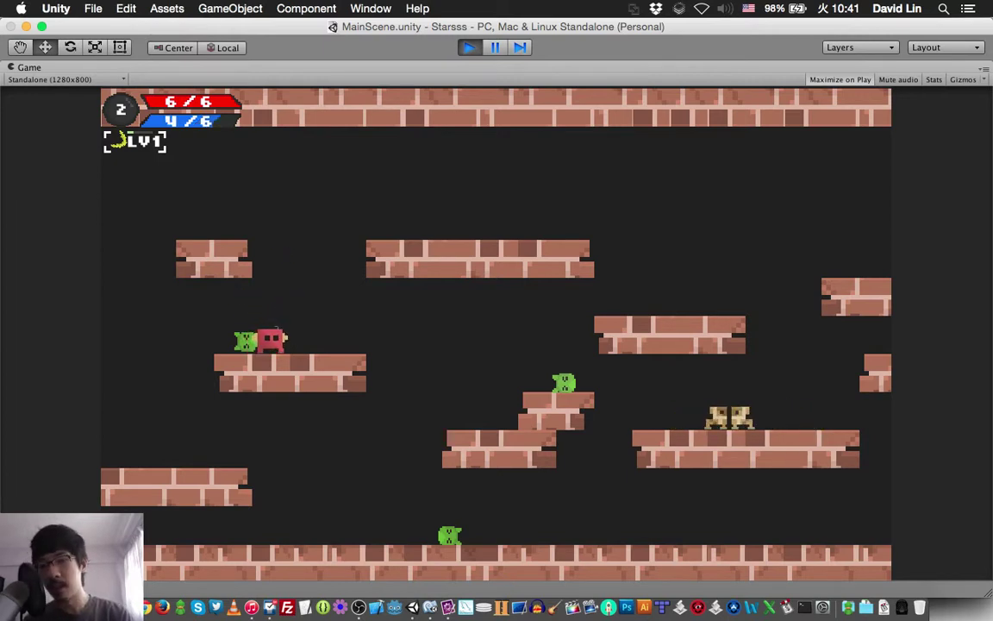
key(Up)
key(Left)
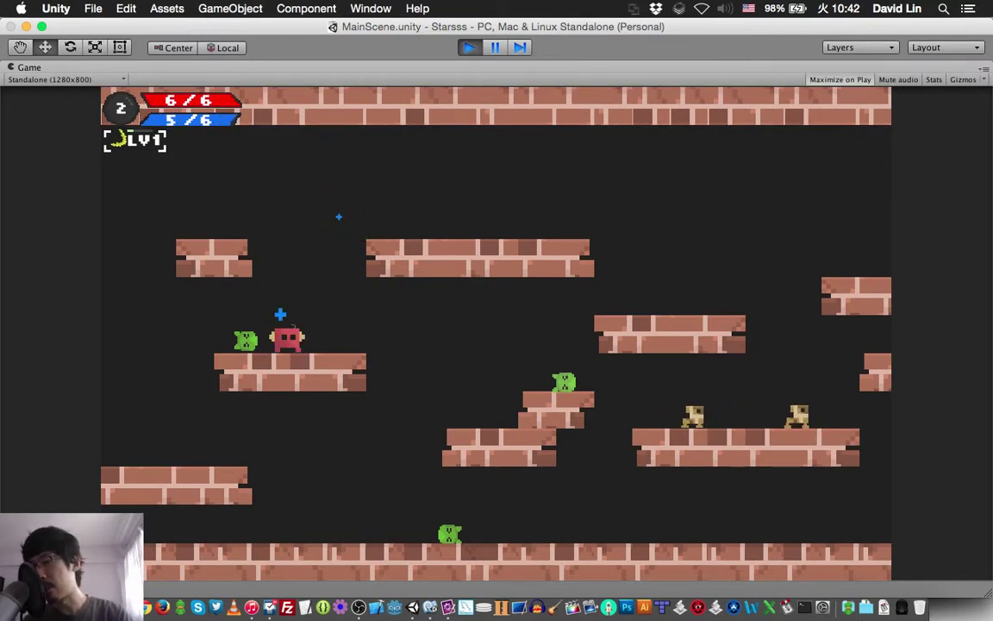
key(Right)
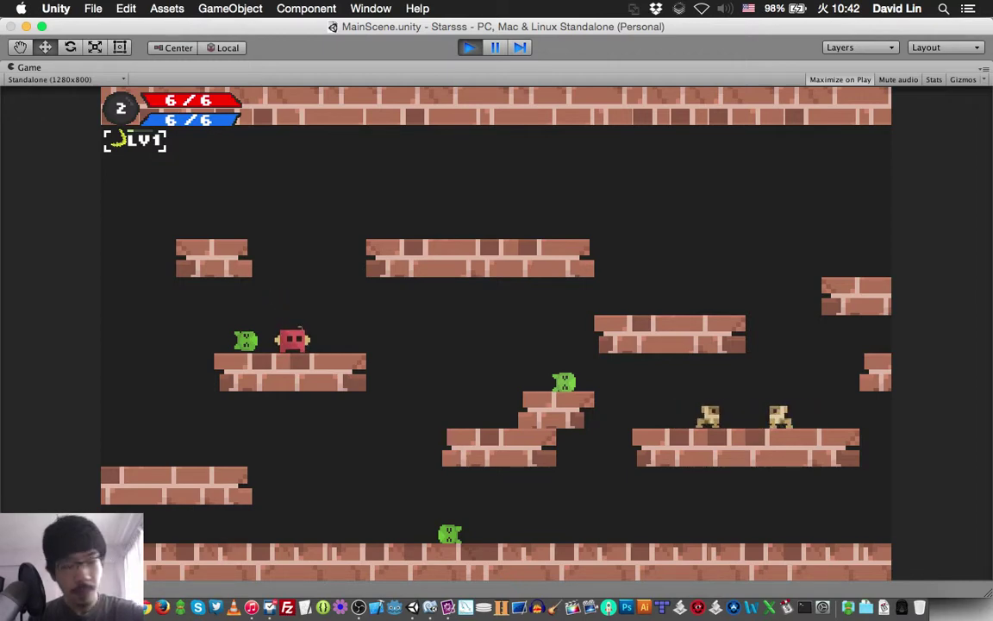
key(x)
key(x)
key(x)
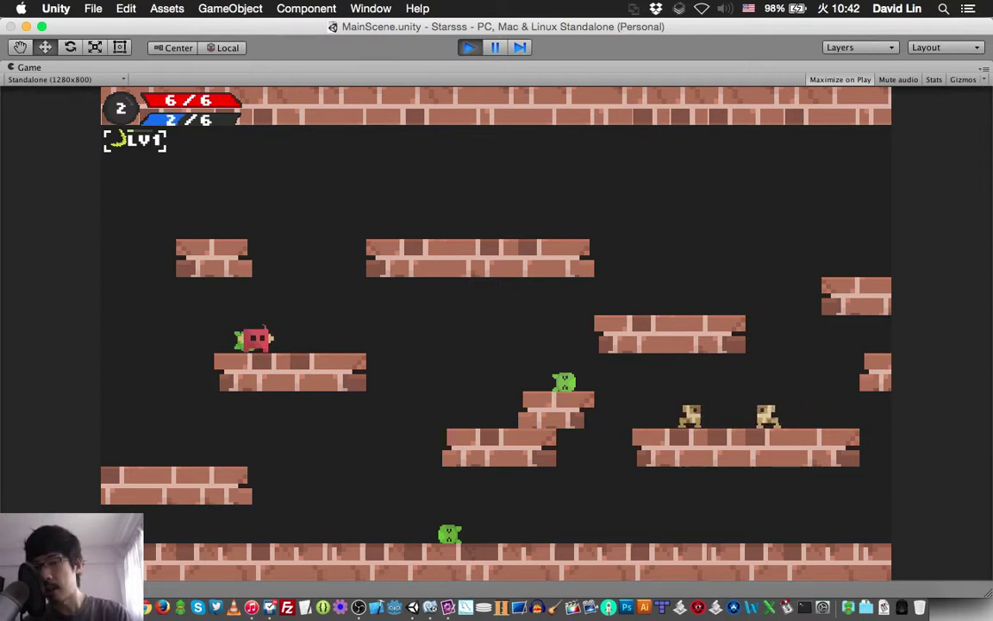
Step: Move the red character around the green enemy and fire crescent waves to the right
key(Right)
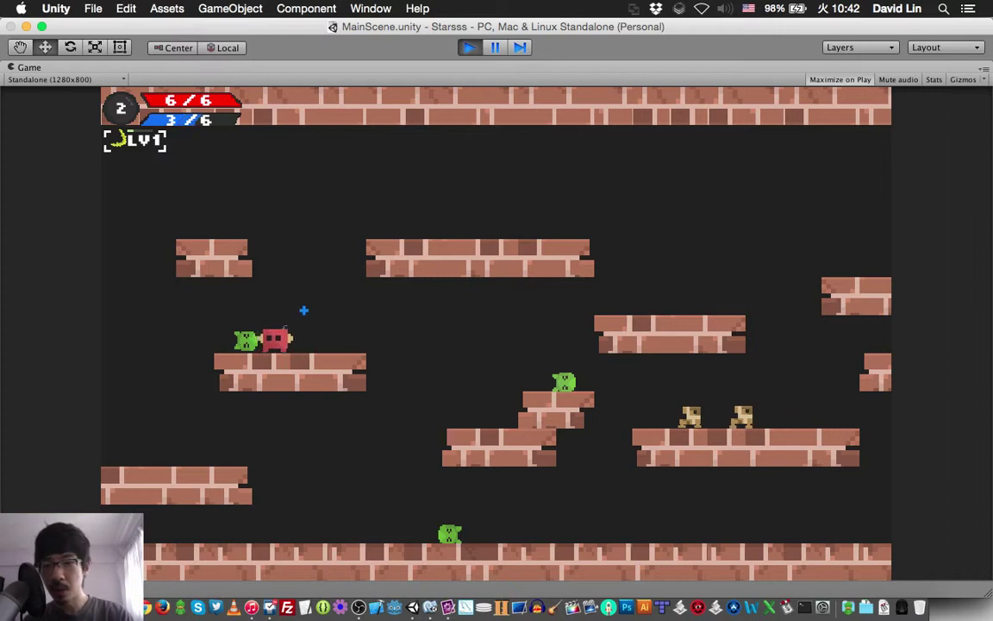
key(Right)
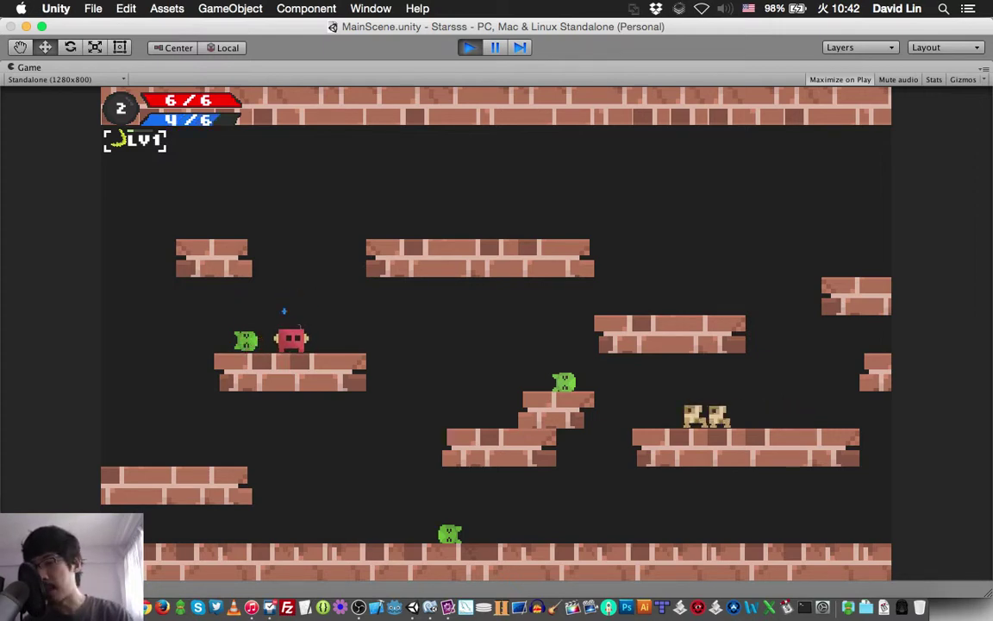
key(Left)
key(Right)
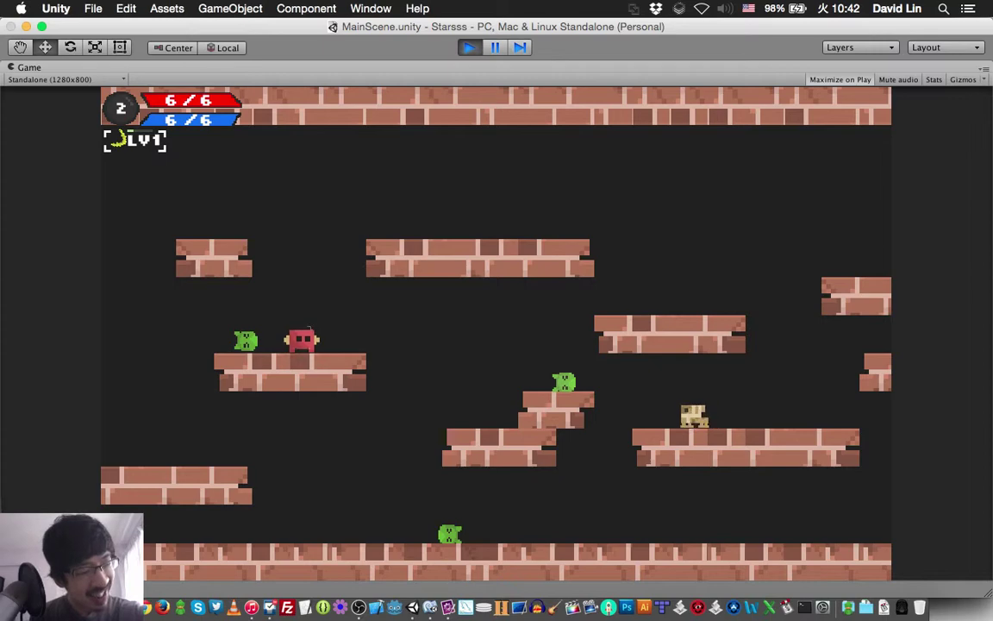
key(space)
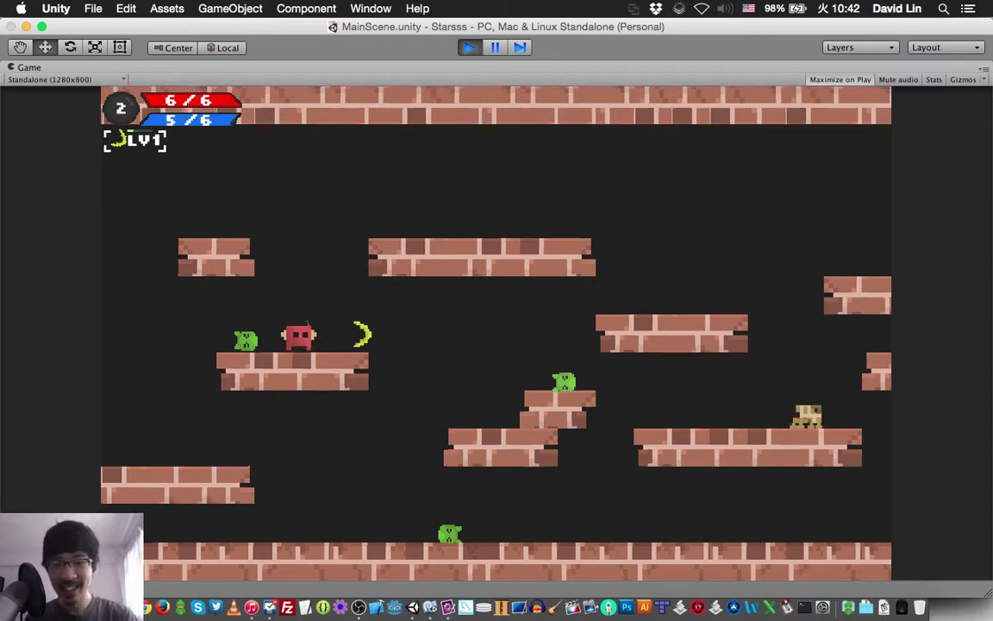
key(space)
key(Left)
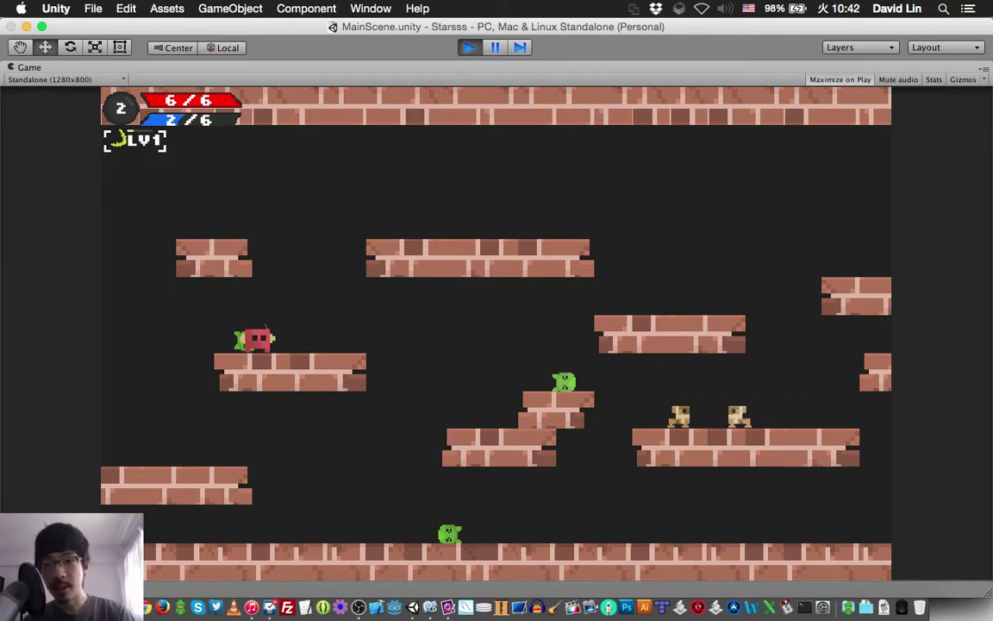
Step: Jump onto the upper middle platform, fire crescent volleys rightward, then stop Play mode
key(Right)
key(Up)
key(Left)
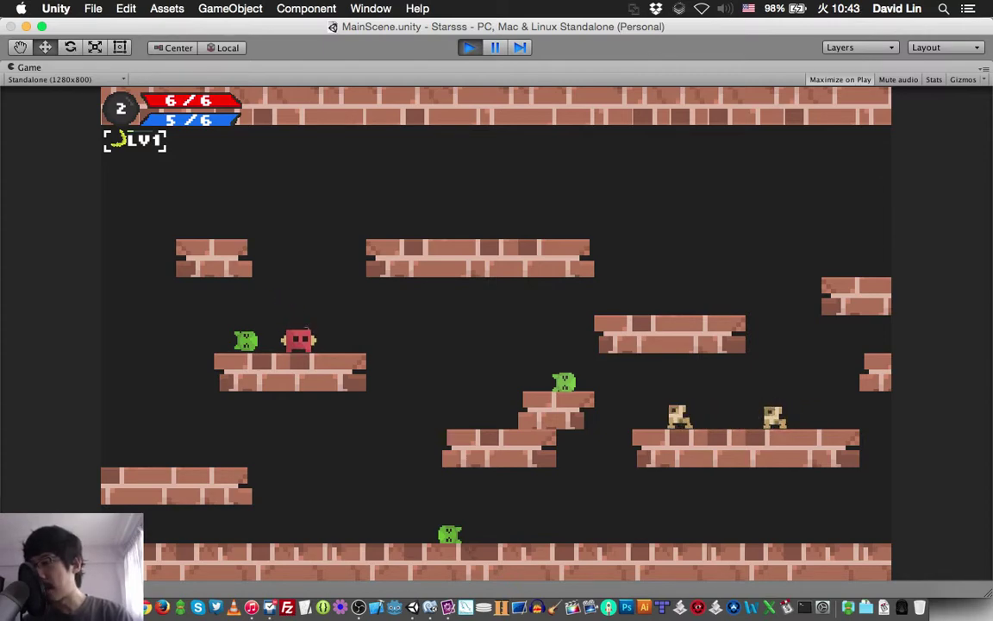
click(318, 295)
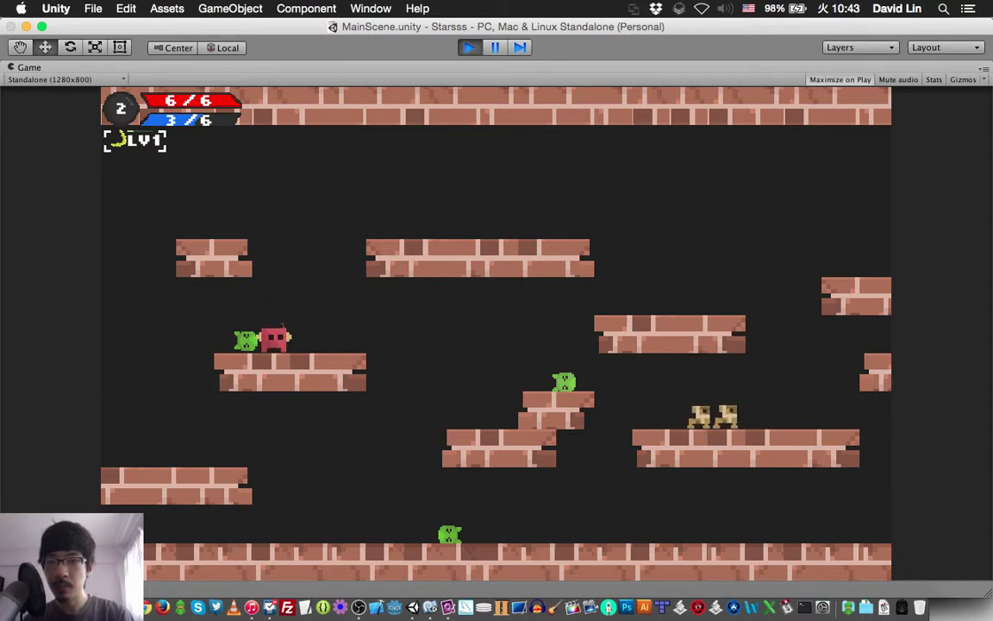
key(Right)
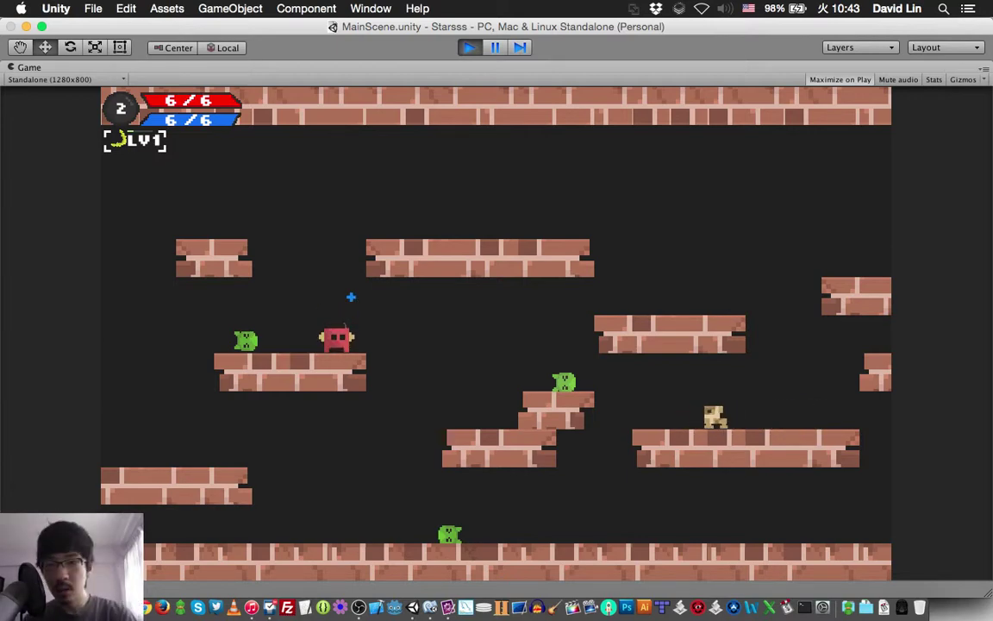
key(space)
key(space)
key(space)
key(space)
key(space)
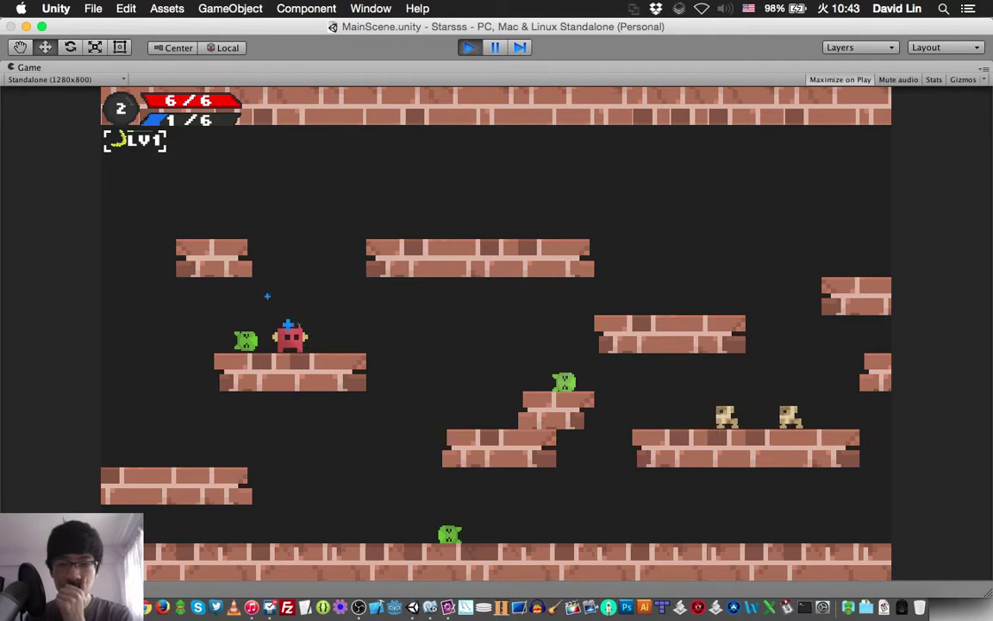
key(super+p)
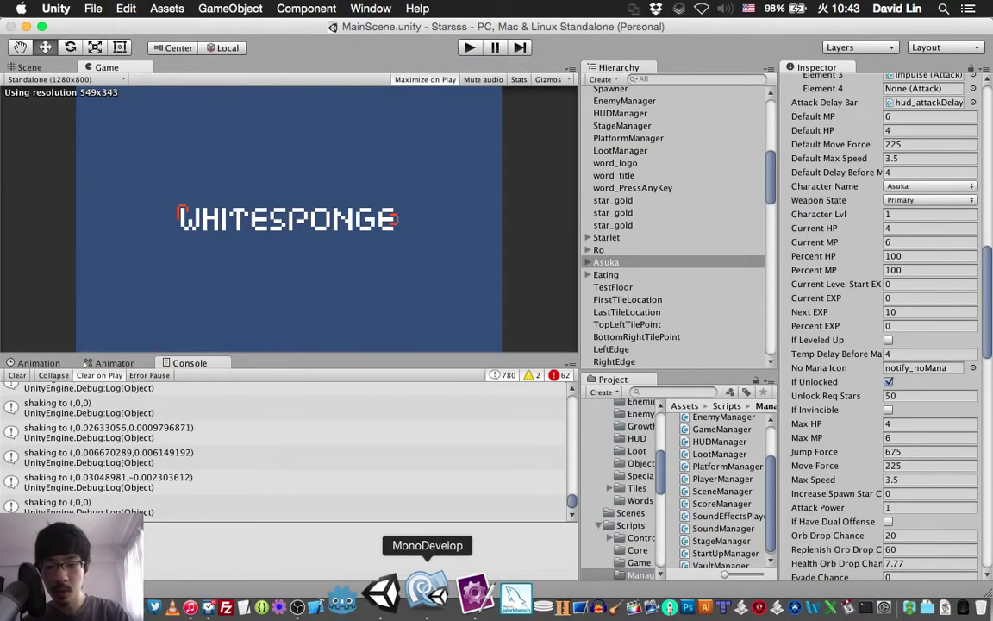
Step: In Player.cs, change the ground wave yOffset from 0.07f to 0.08f, comment the old value, and save
click(437, 597)
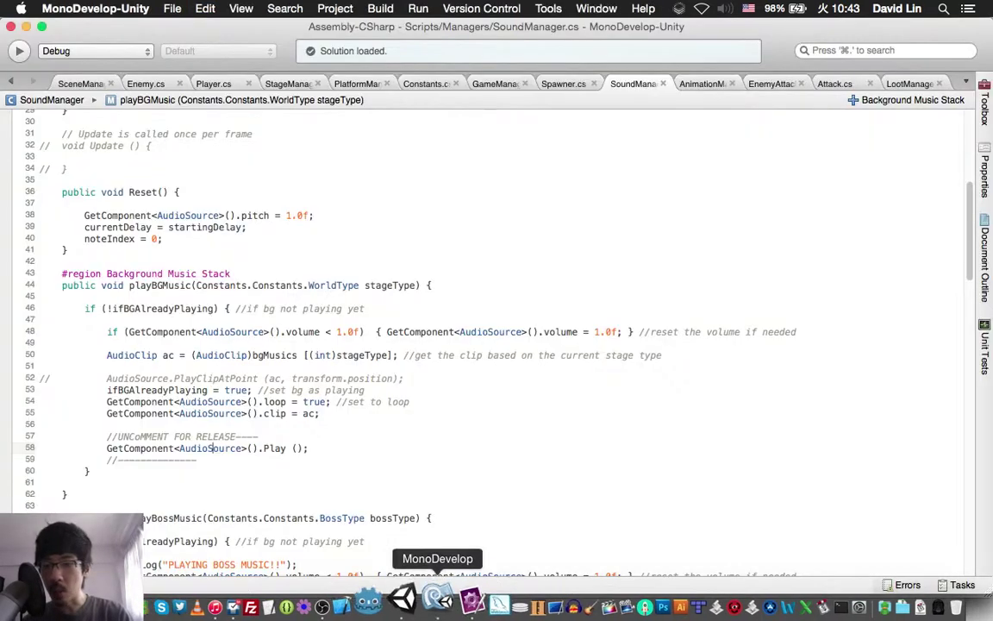
key(ctrl+Tab)
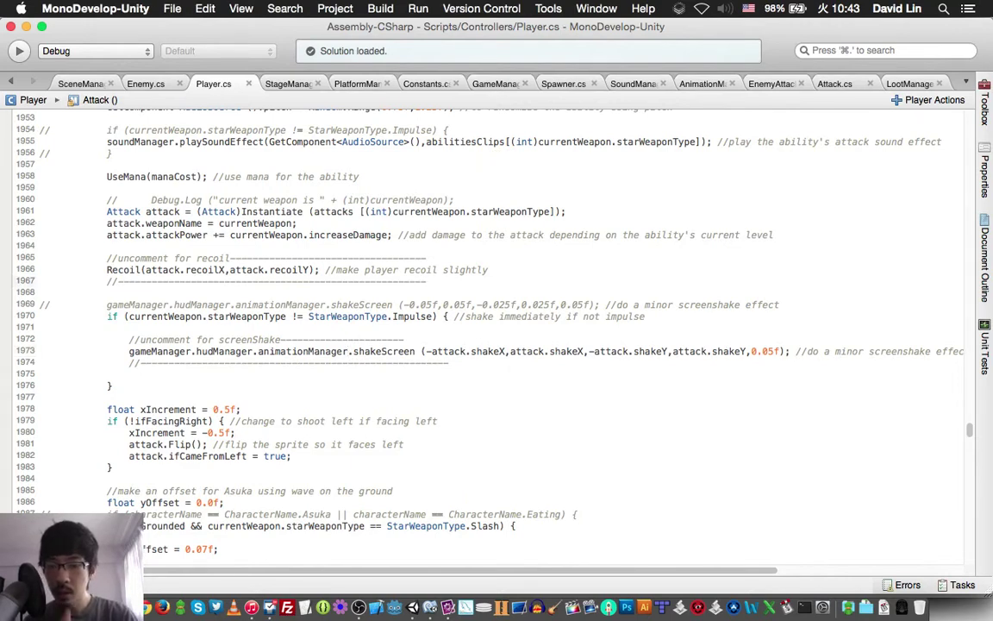
scroll(483, 337, down, 2)
scroll(483, 336, down, 2)
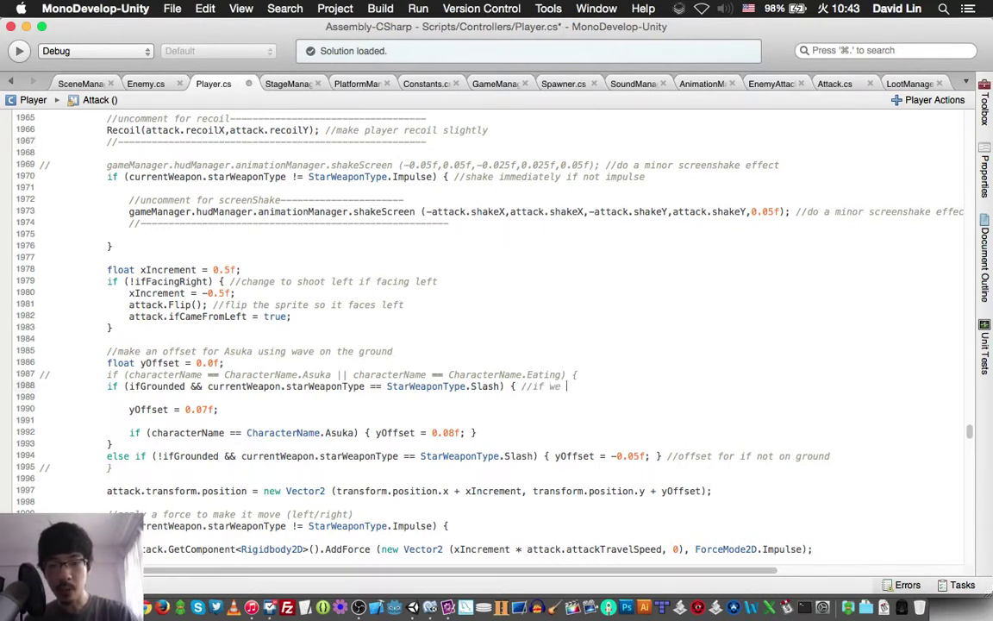
key(super+s)
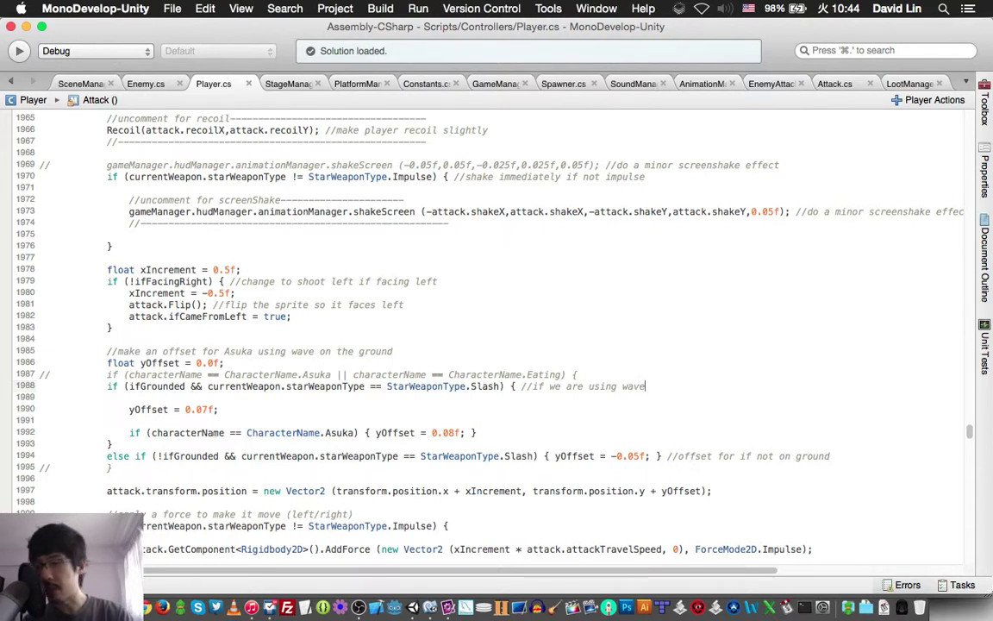
key(BackSpace)
text(8)
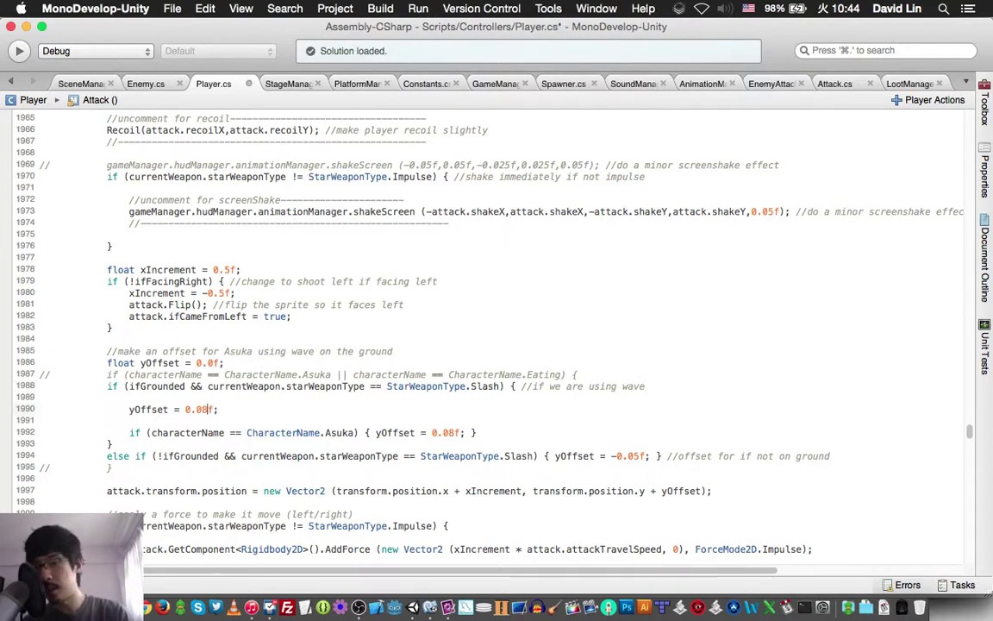
key(super+s)
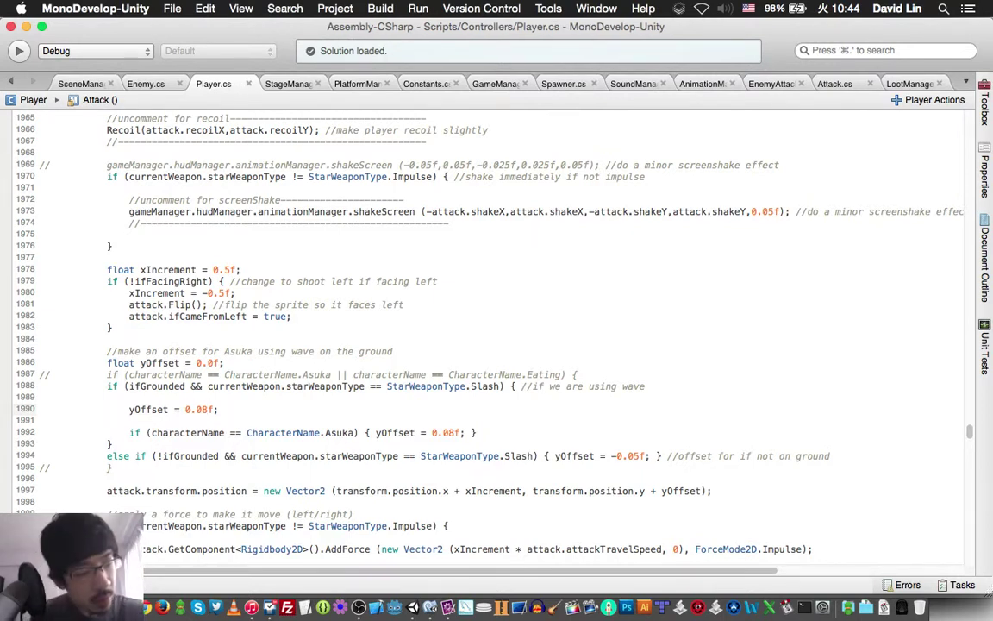
text( //0.07f)
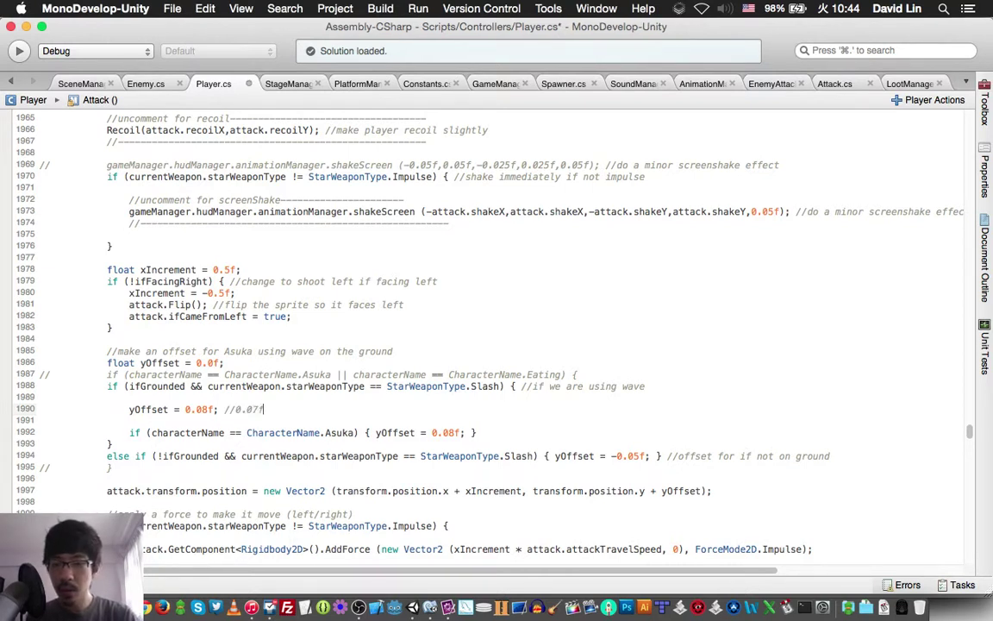
key(super+s)
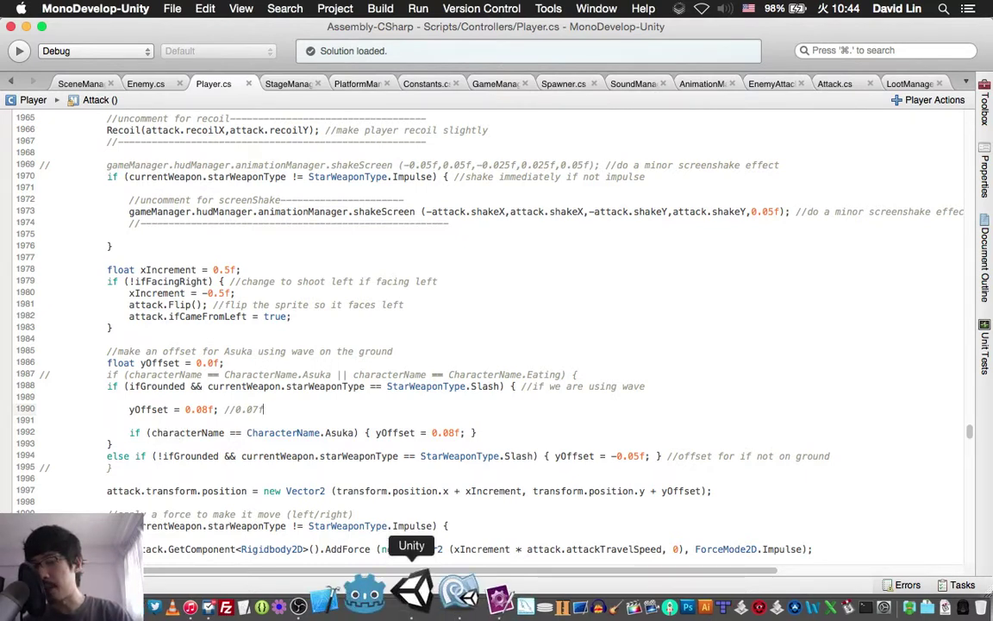
Step: Return to the Unity editor and start the game in Play mode again
click(412, 592)
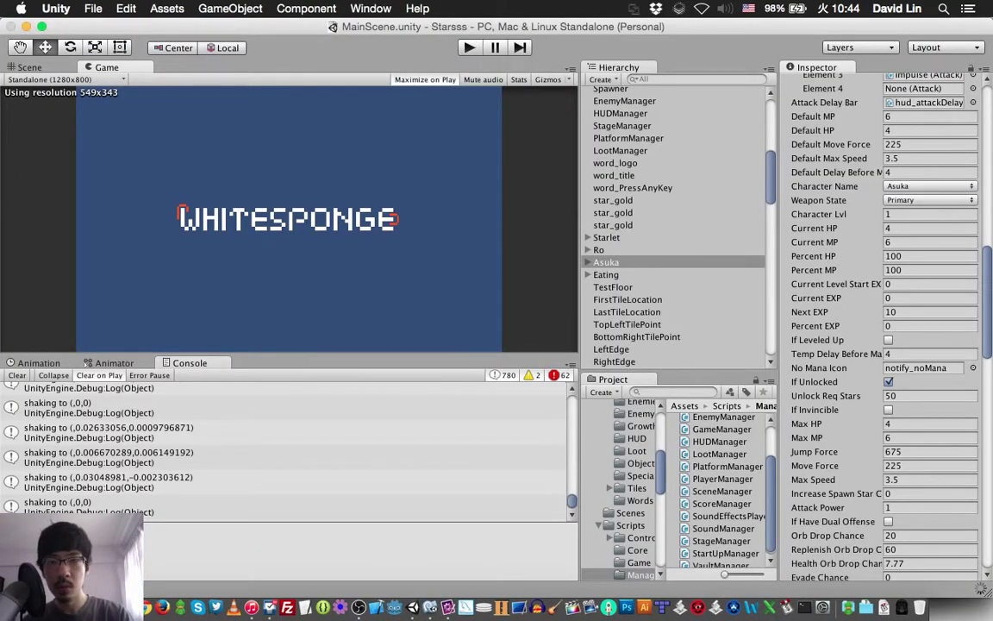
key(super+p)
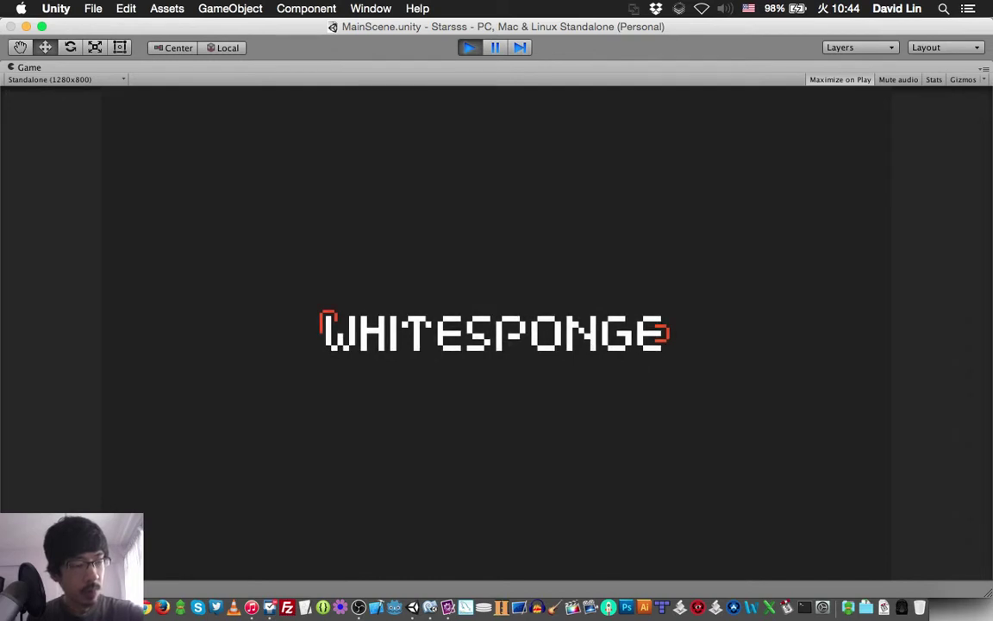
Step: Skip the splash screen, start a level with the red character, and fight toward the enemies
key(Return)
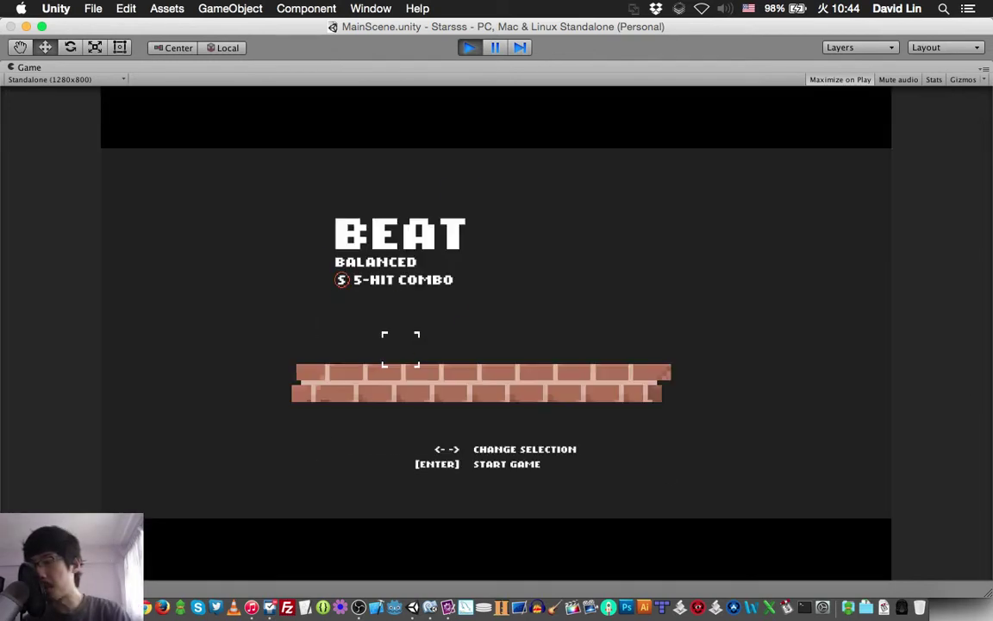
key(Return)
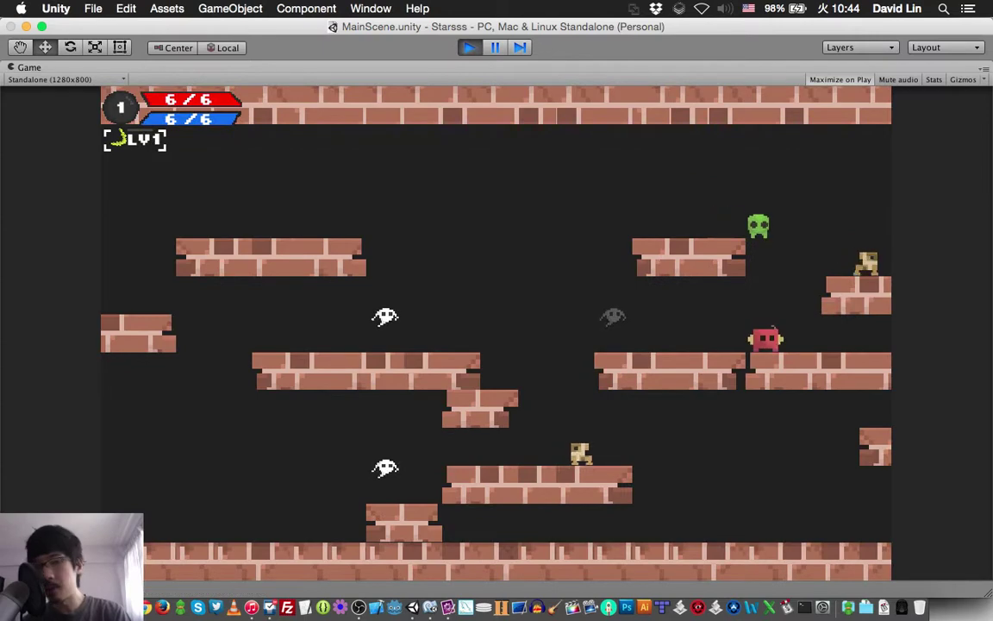
key(Left)
key(Right)
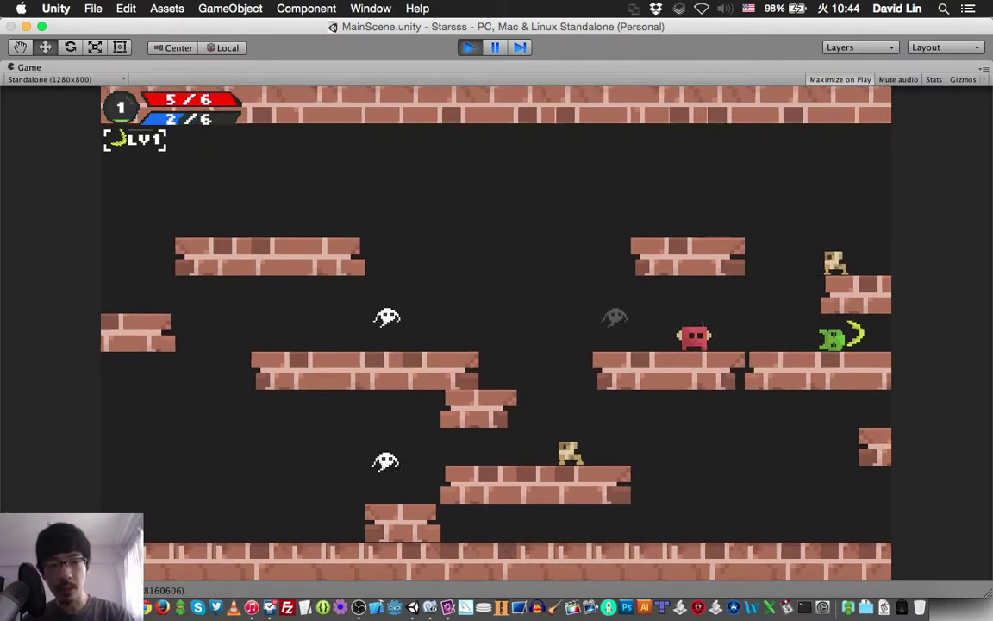
key(Up)
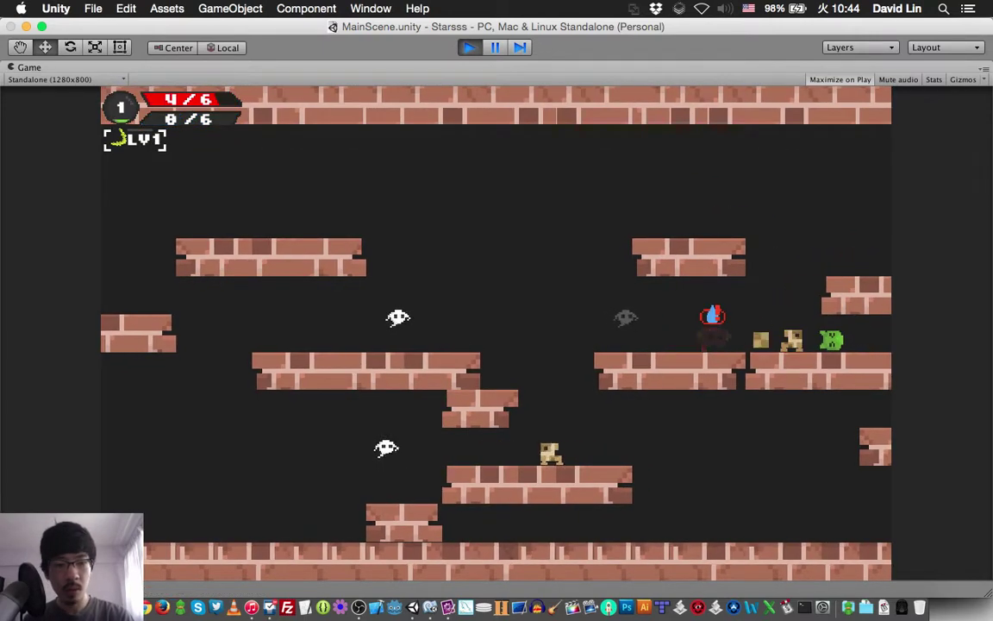
key(Right)
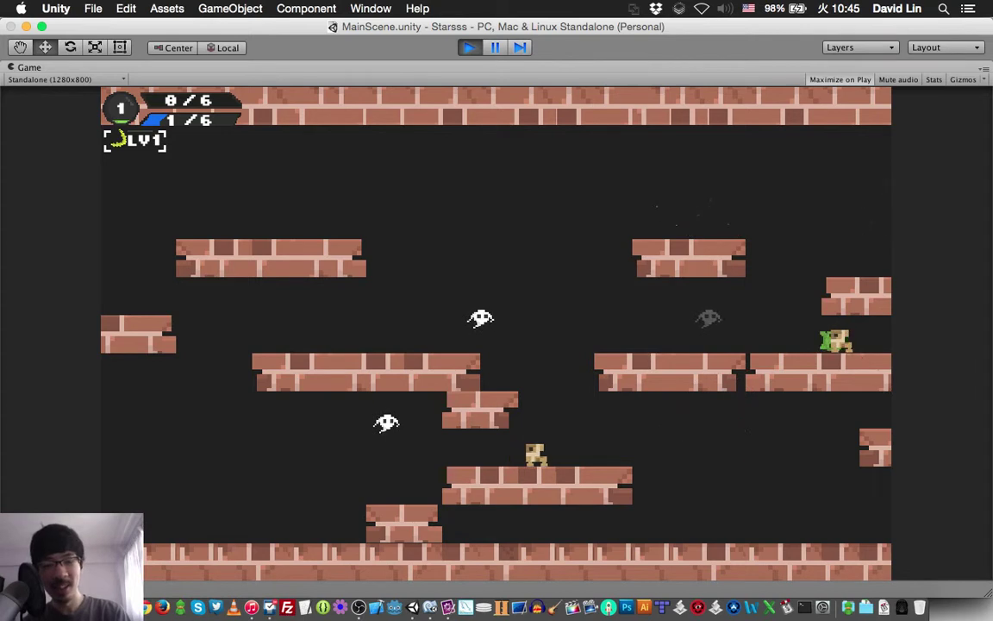
Step: Restart after game over, fire crescent attacks to the left, then pause with Escape
key(r)
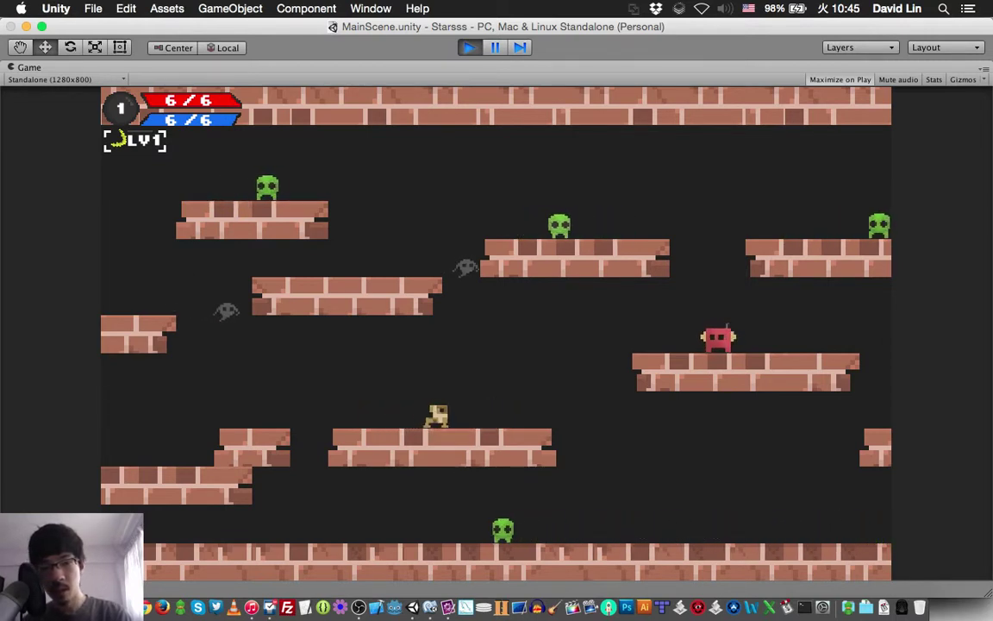
key(x)
key(x)
key(x)
key(x)
key(x)
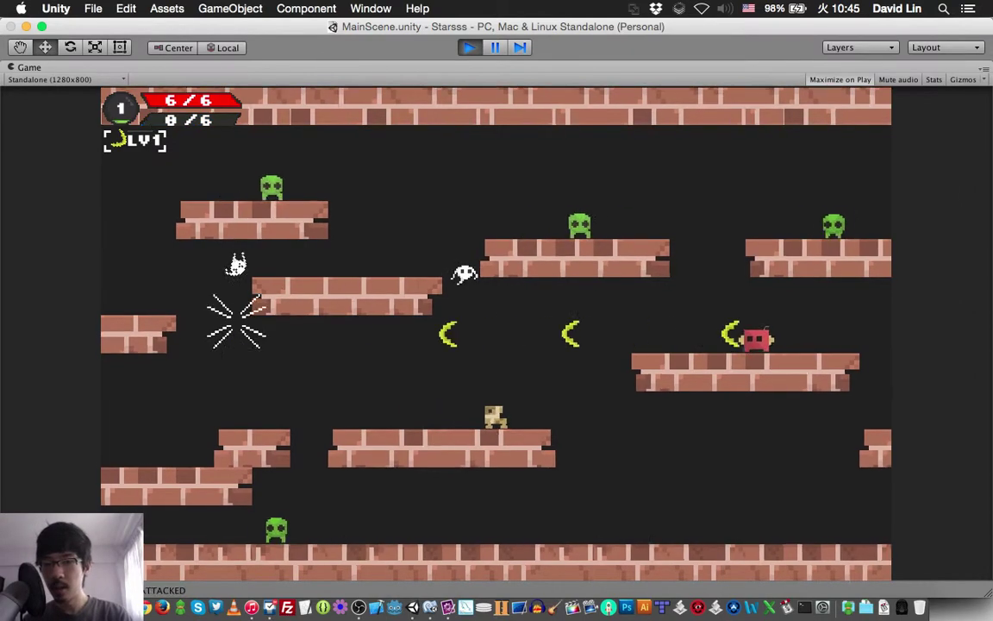
key(x)
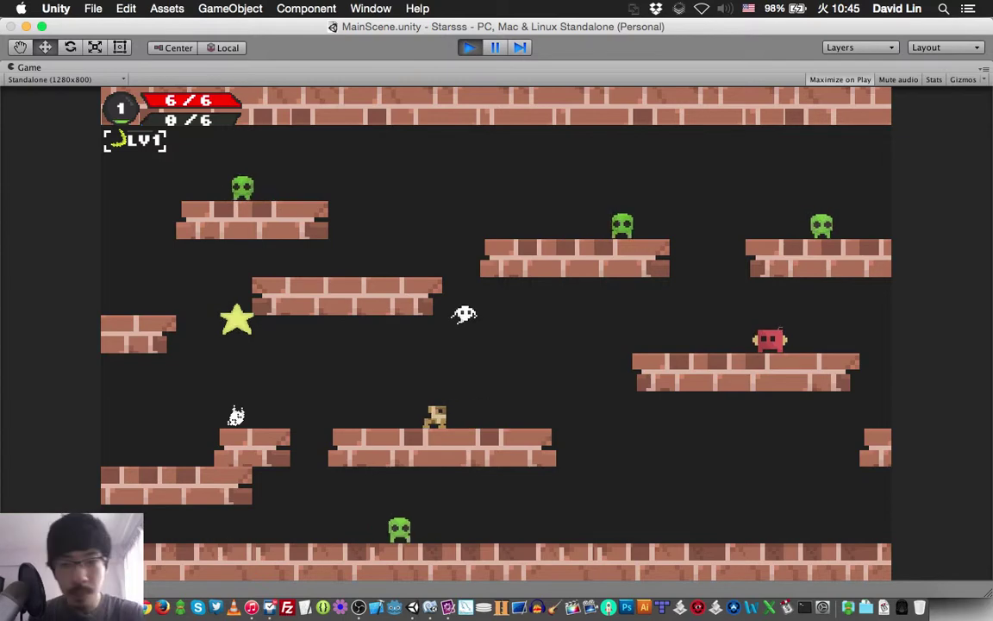
key(Left)
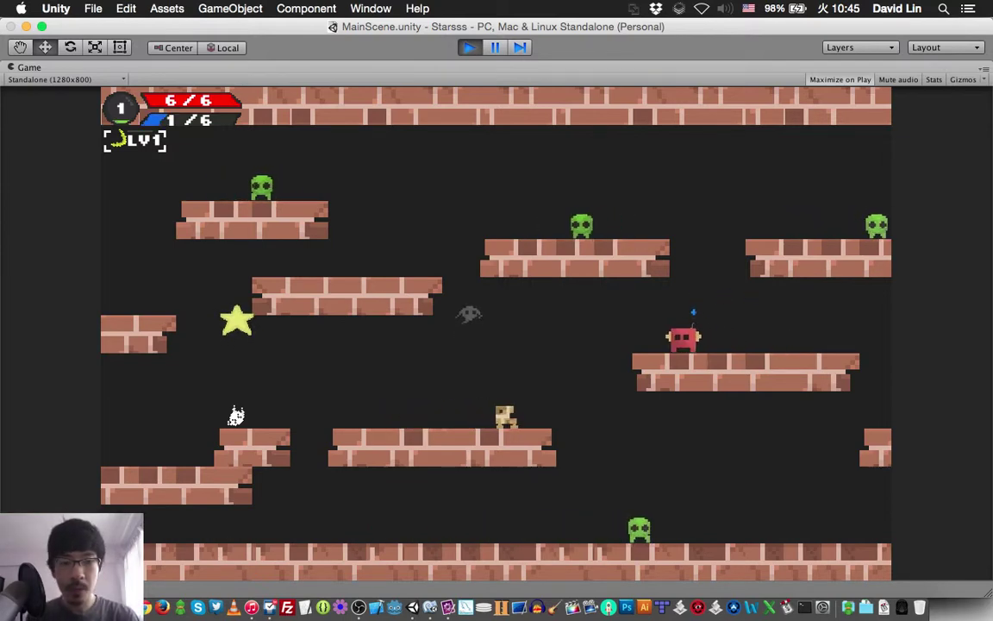
key(Escape)
Step: Restart with the red character and fire attacks and a blue orb while walking right
key(q)
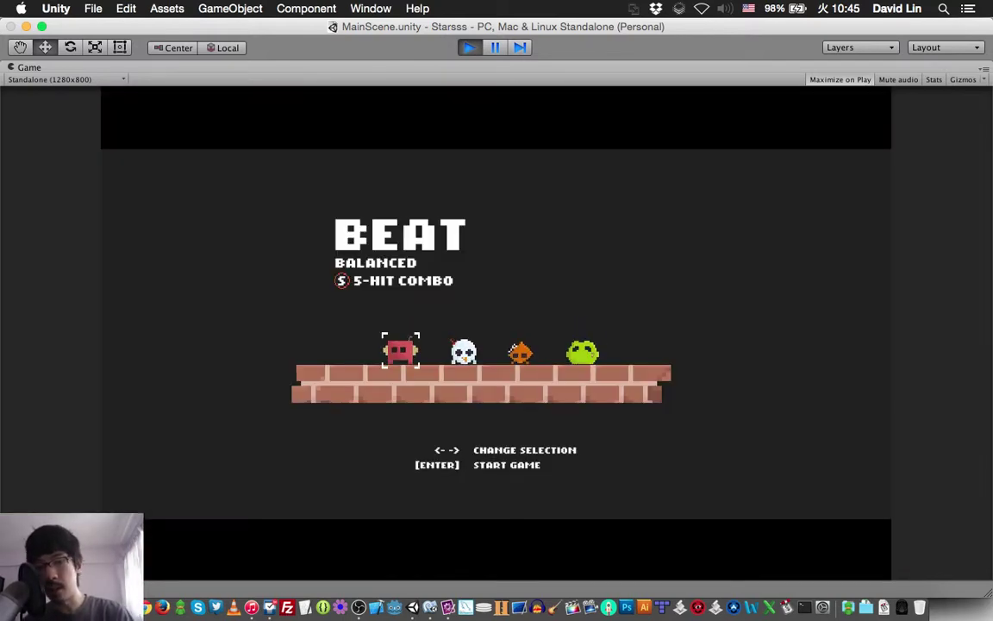
key(Return)
key(Right)
key(x)
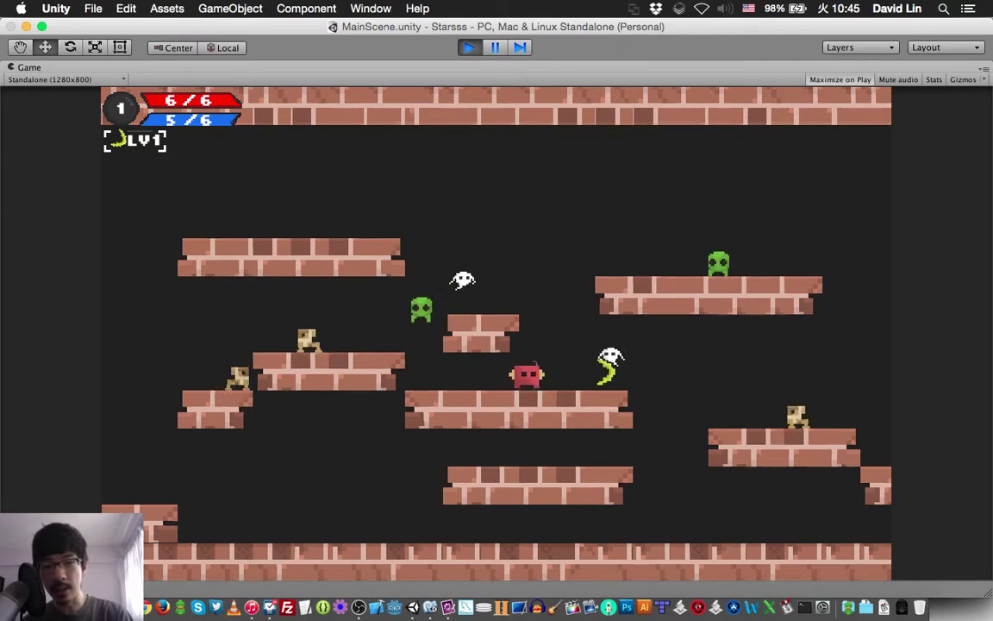
key(Right)
key(x)
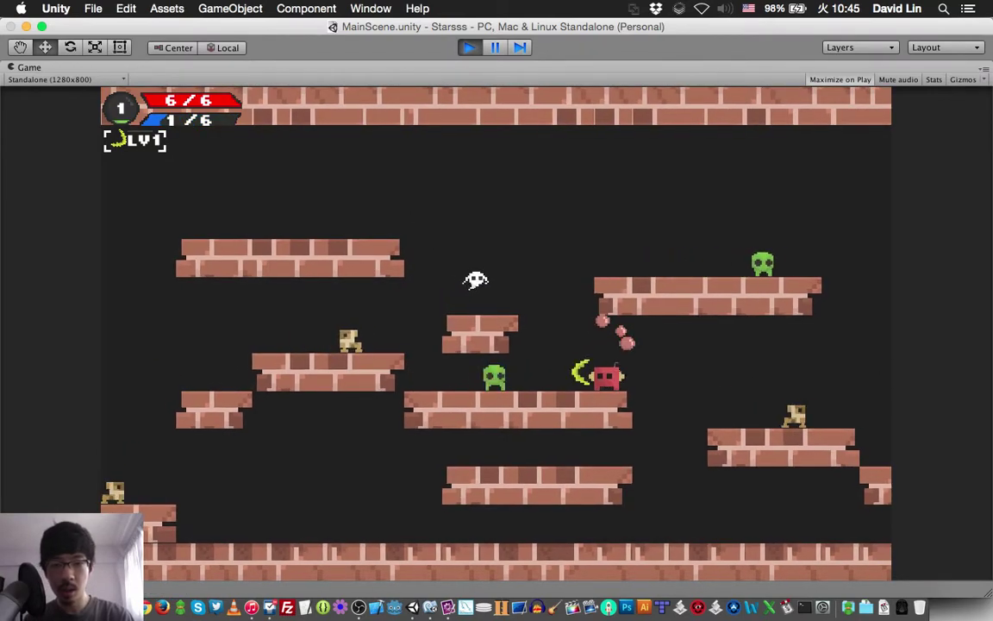
key(Left)
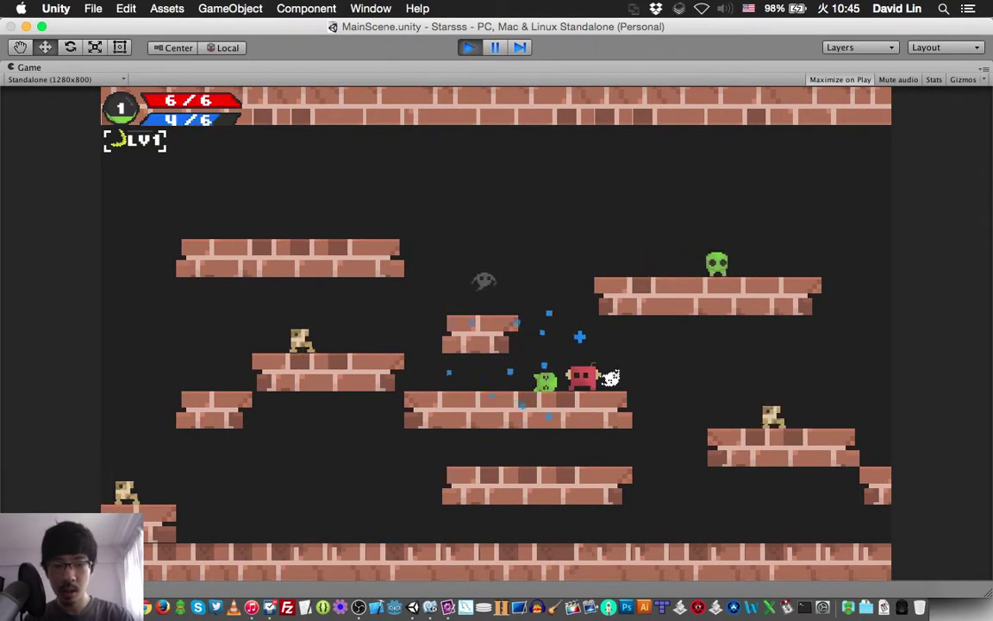
Step: Jump up to the upper-right platform and fire an energy attack there
key(Up)
key(Right)
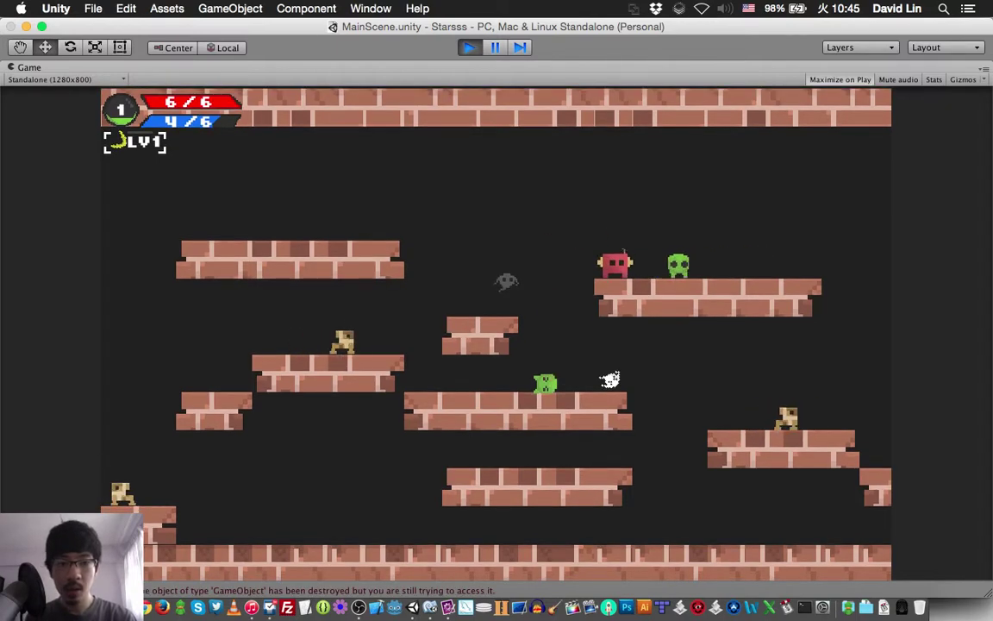
key(Left)
key(x)
key(Right)
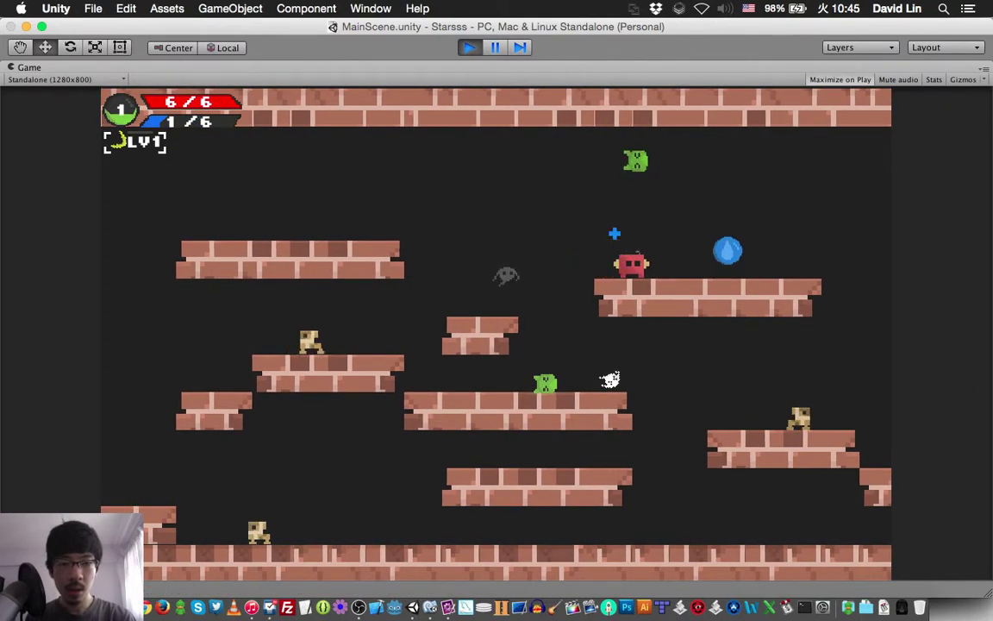
key(Left)
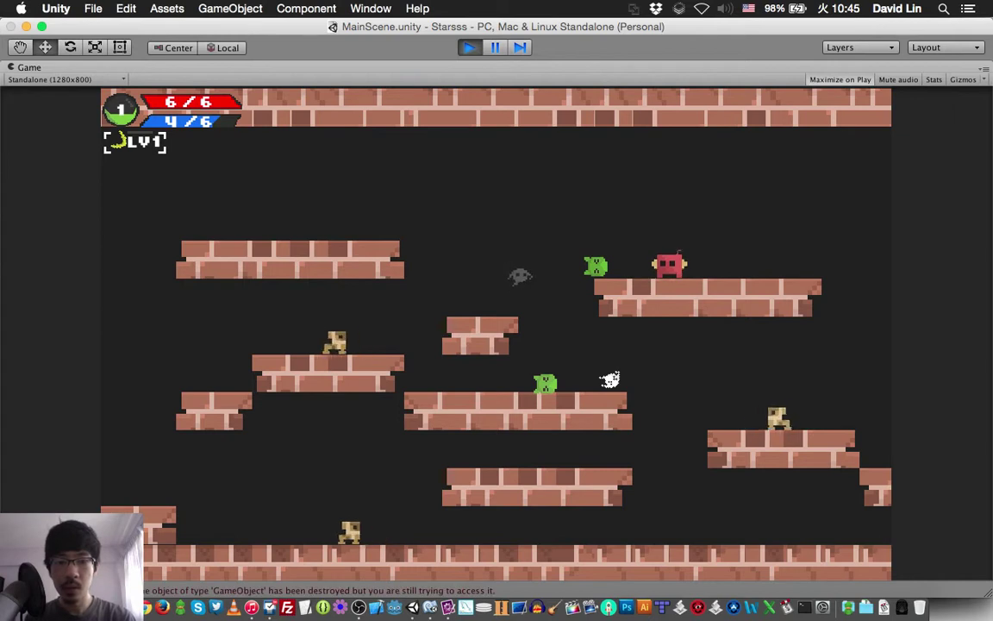
Step: Shuffle along the platform and fire crescent shots and a blue orb at the enemy
key(Right)
key(Left)
key(Left)
key(Right)
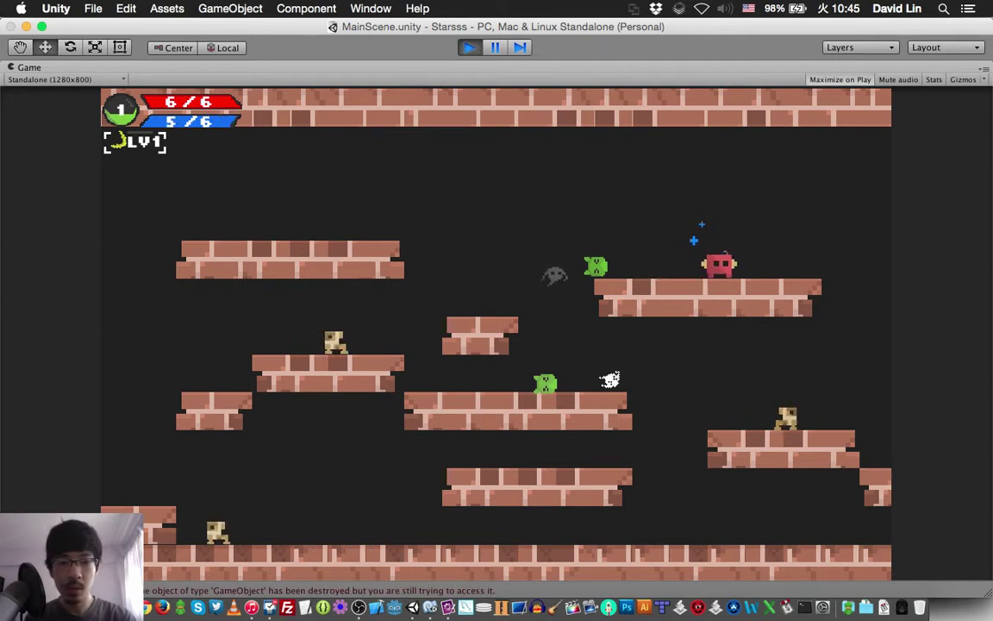
key(Left)
key(Right)
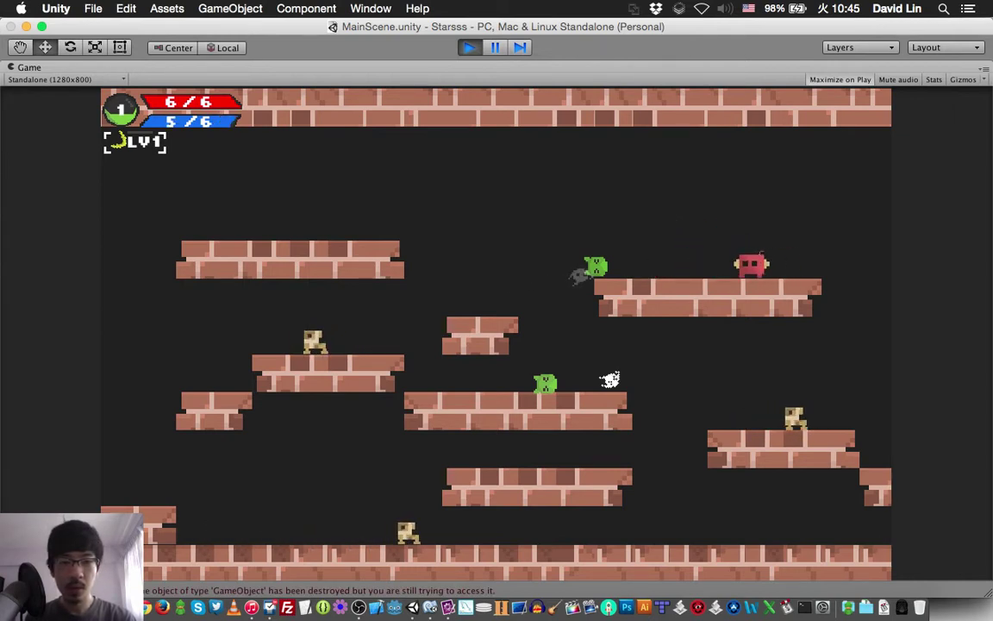
key(Left)
key(Right)
key(space)
key(Right)
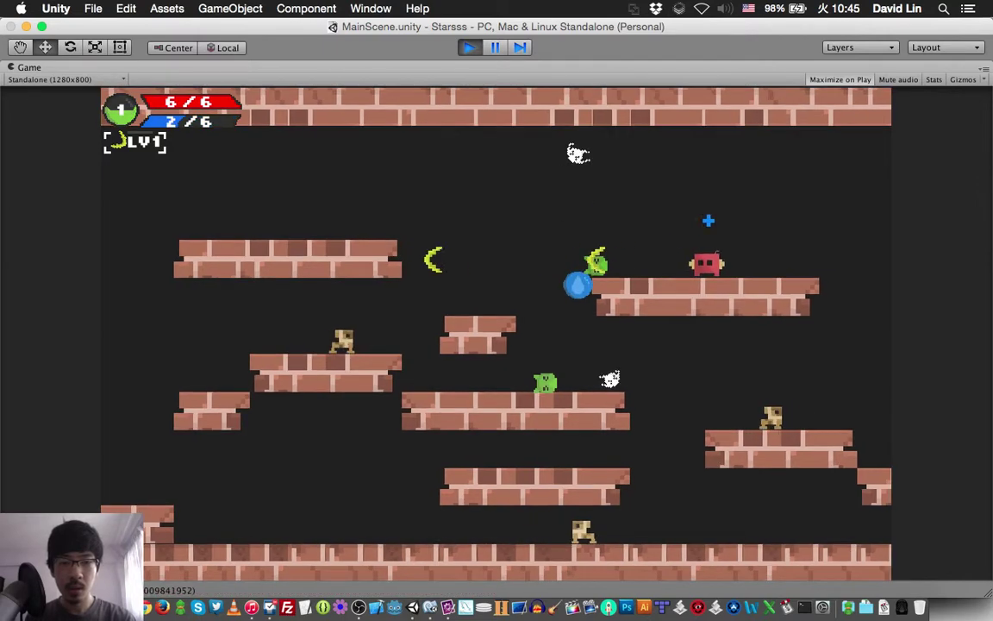
Step: Drop off the platforms to the floor and run between the walls firing attacks
key(Left)
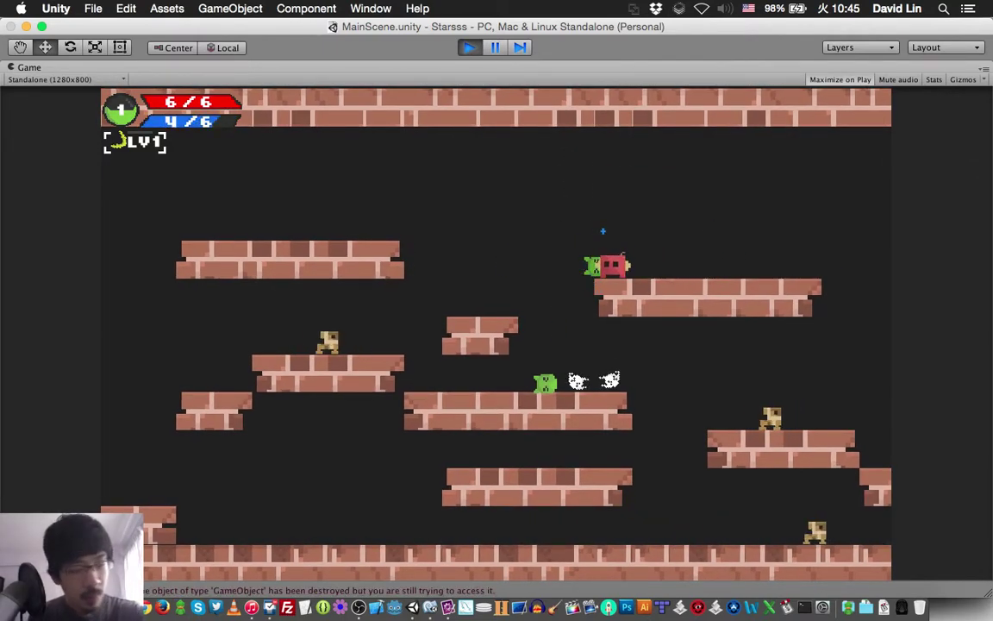
key(Left)
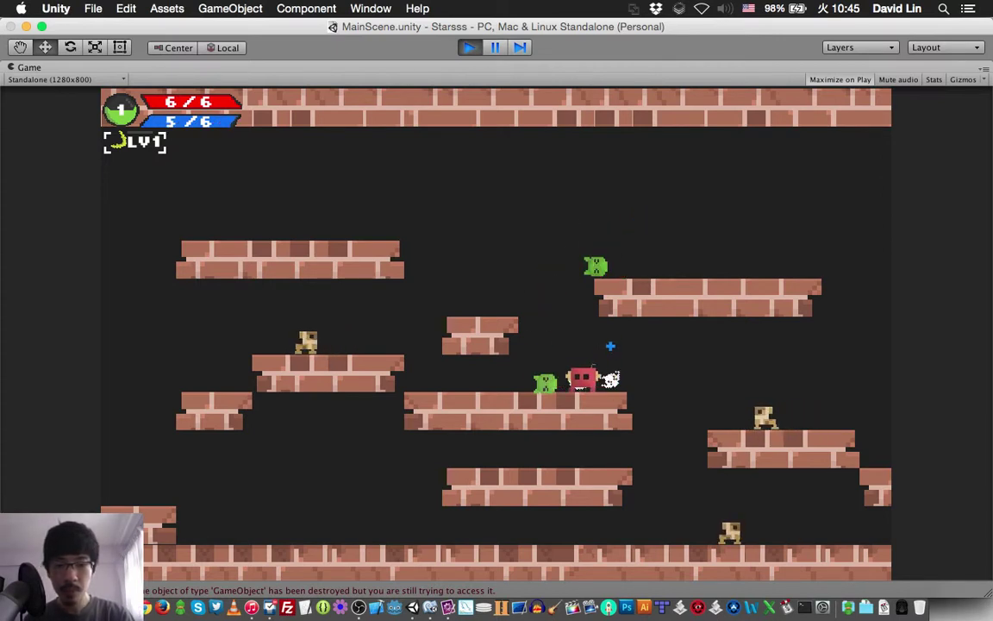
key(Right)
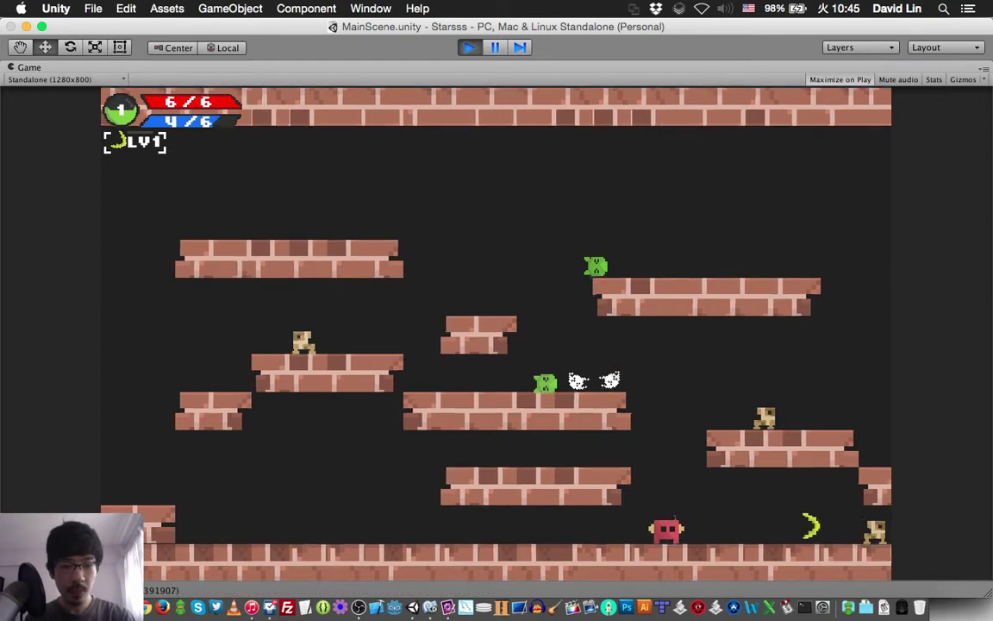
key(Left)
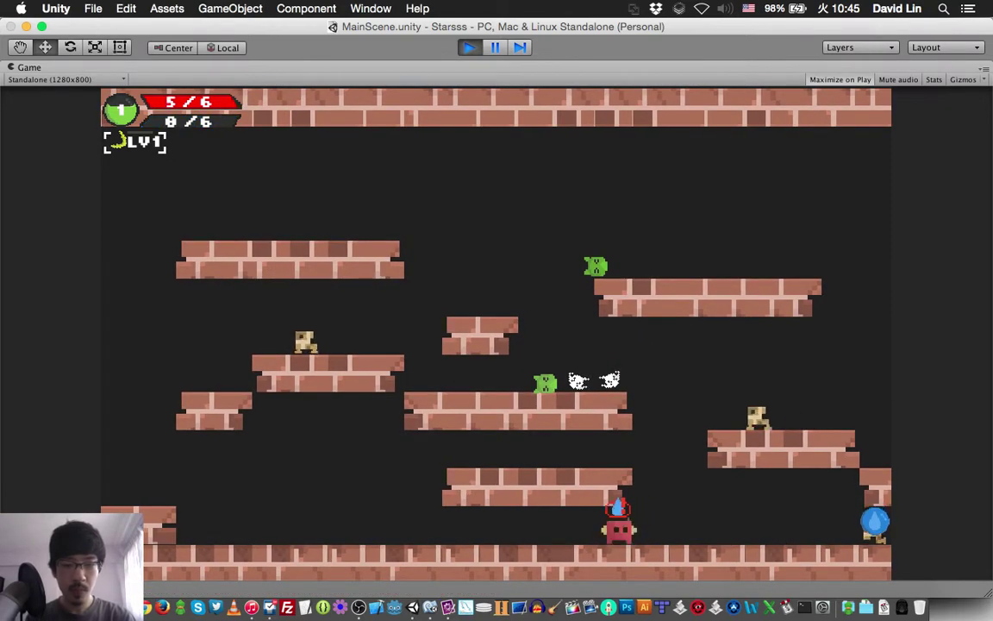
key(Right)
key(Left)
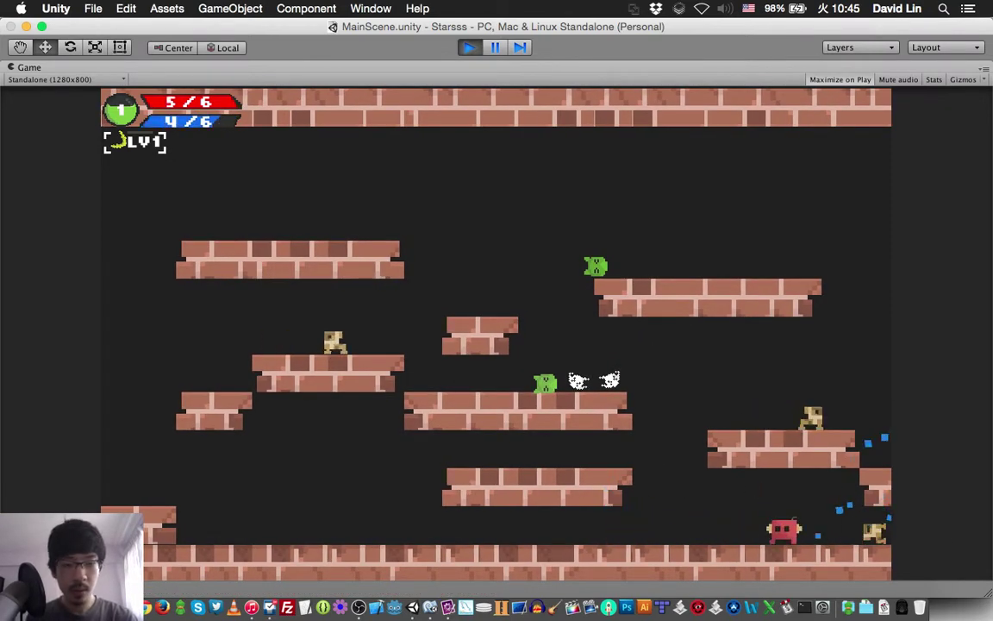
key(Left)
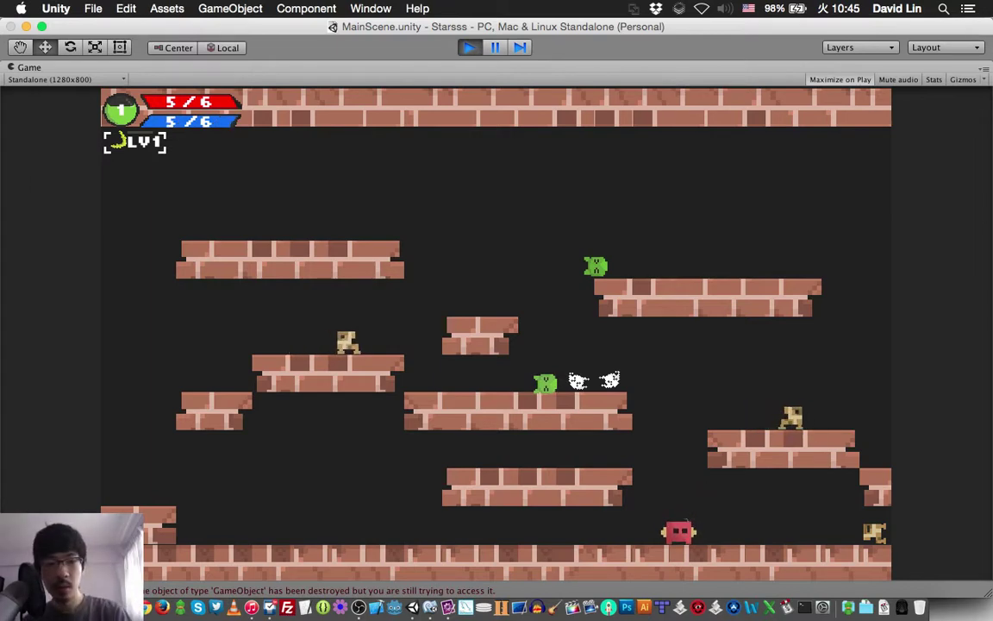
Step: Jump repeatedly from the floor, attacking mid-air, and land on the right platform
key(Up)
key(Right)
key(Left)
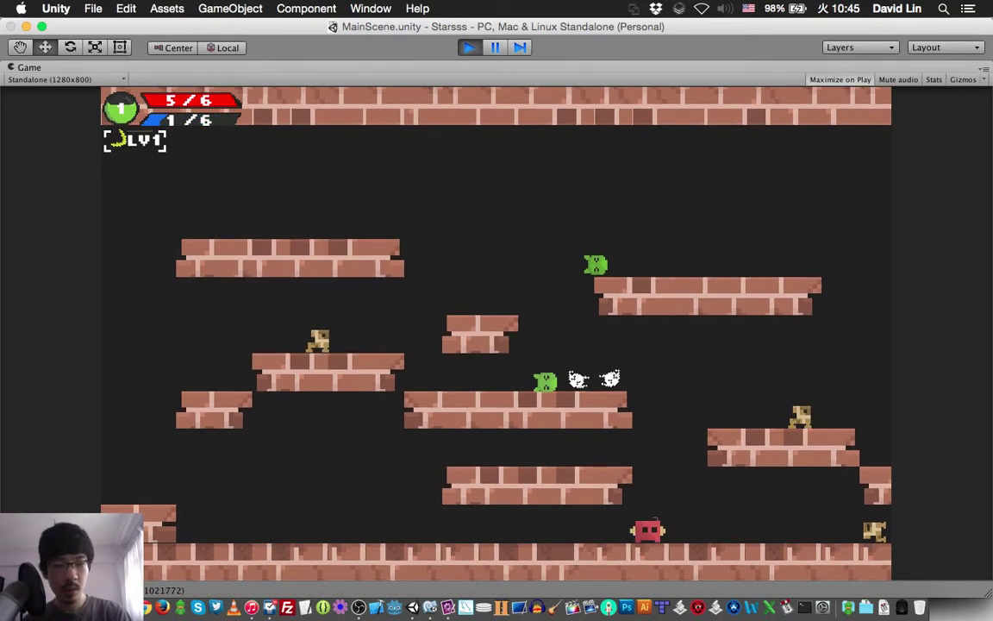
key(Up)
key(Right)
key(Left)
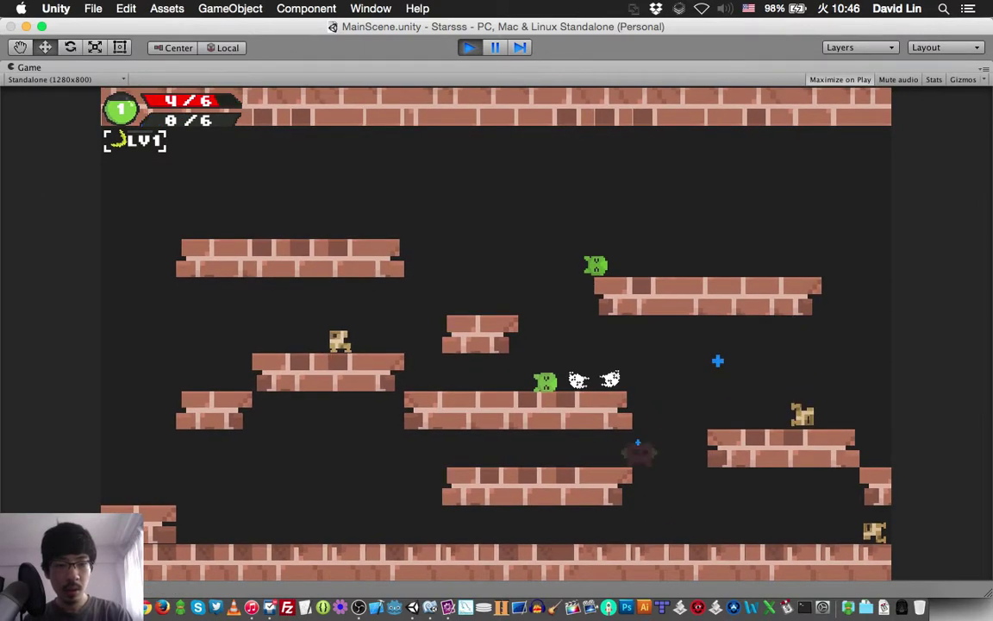
key(Up)
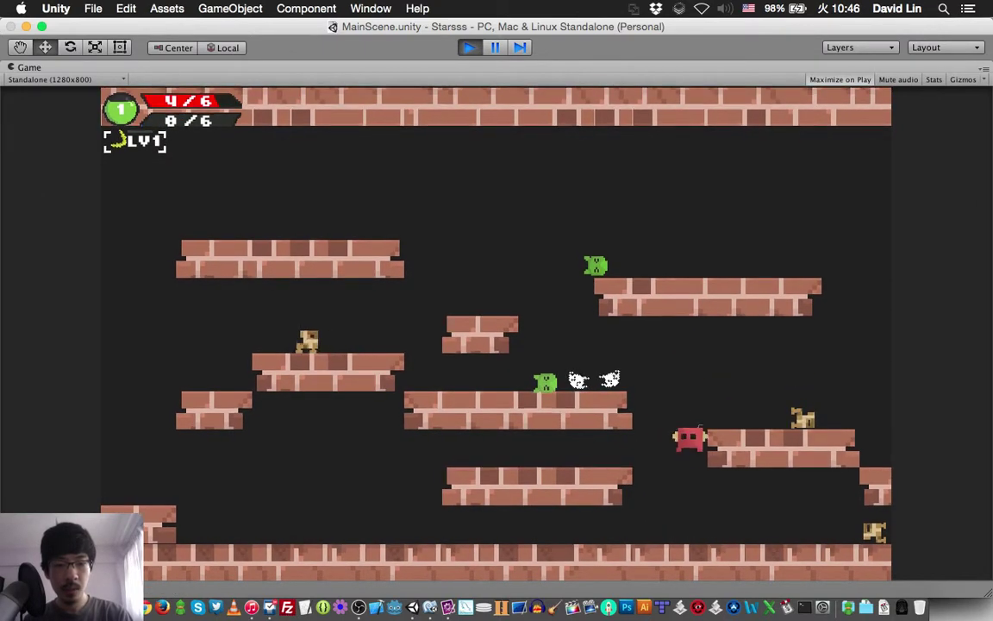
key(Right)
key(Left)
Step: Leave the right platform and jump across onto the left ledge
key(Left)
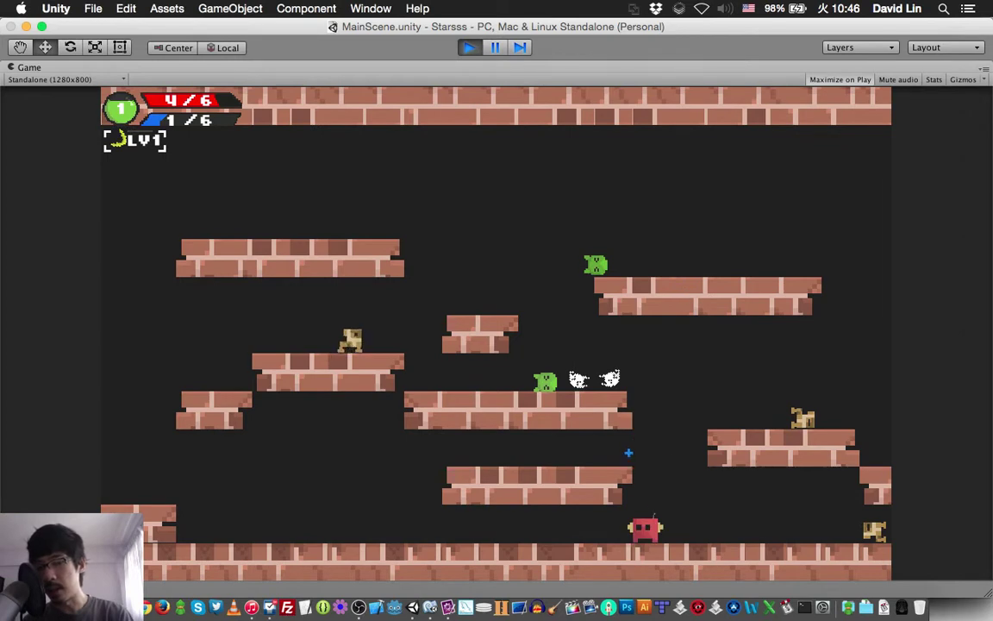
key(Up)
key(Right)
key(Up)
key(Left)
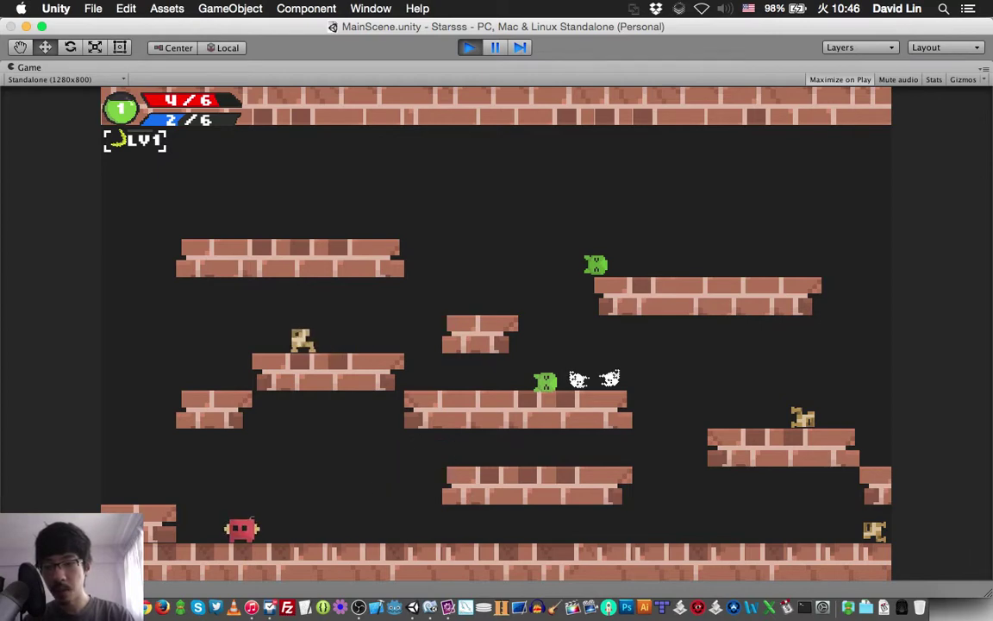
key(Up)
key(Left)
Step: Jump around the left ledge, steering right and firing attacks at enemies
key(Up)
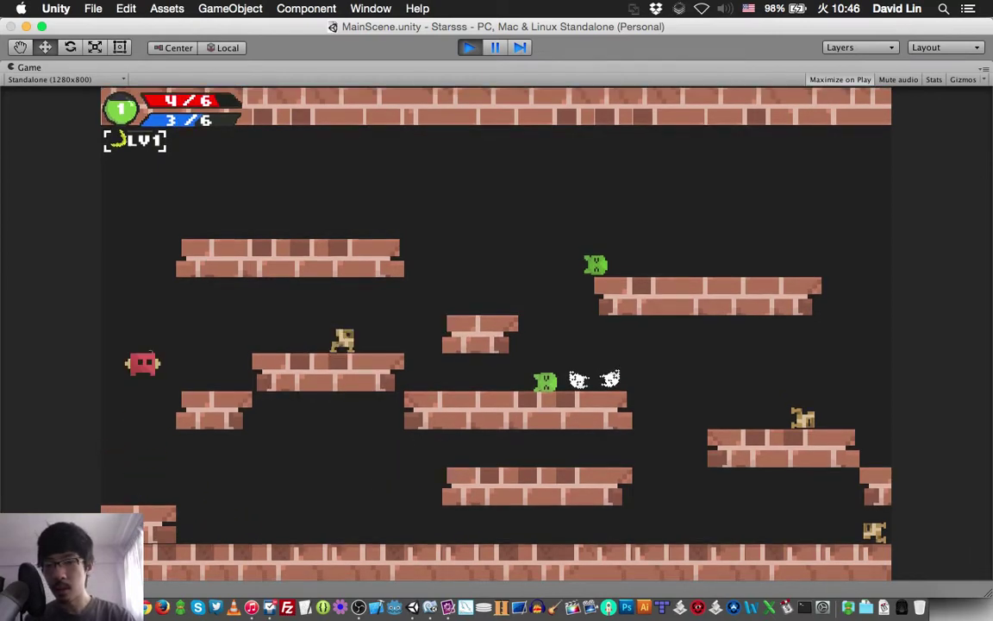
key(Left)
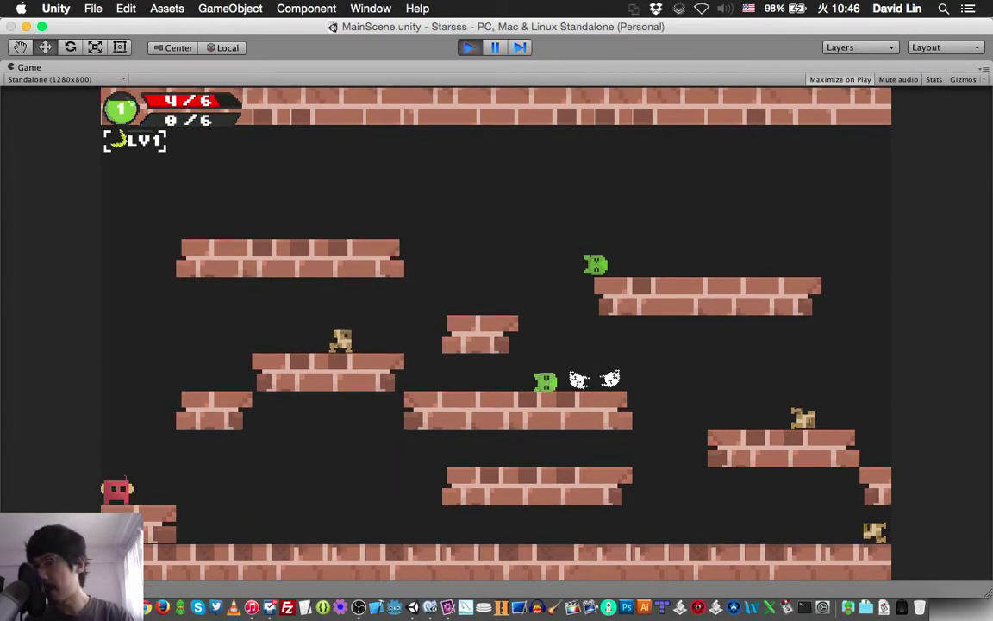
key(Up)
key(Right)
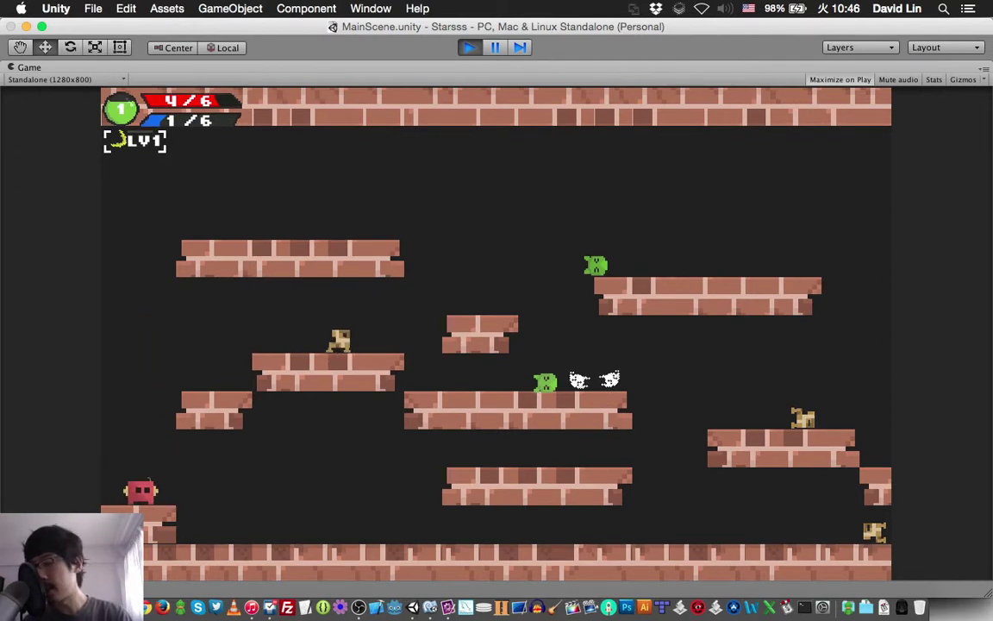
key(Up)
key(Right)
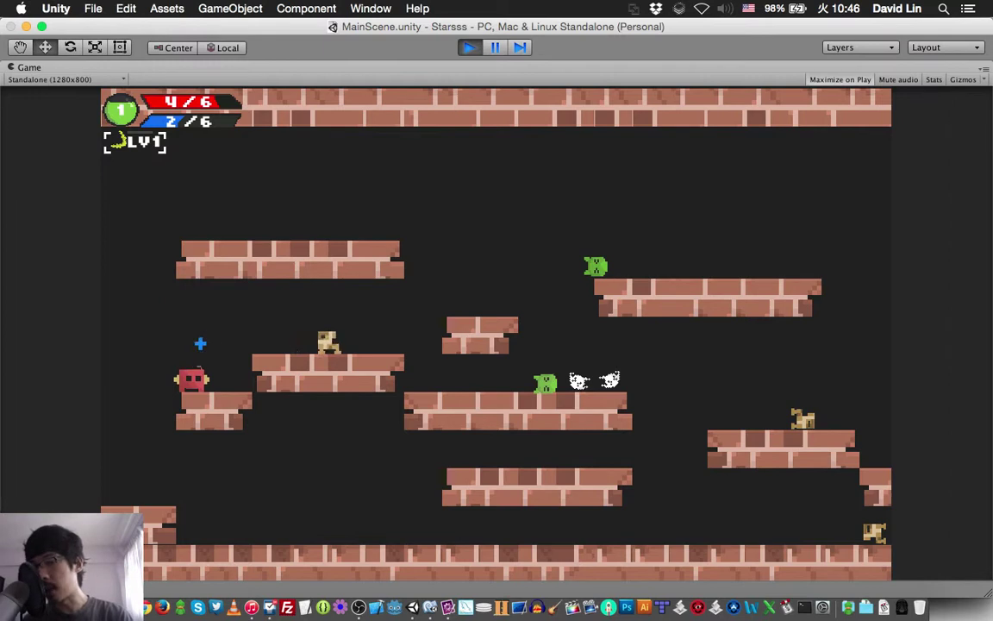
key(Left)
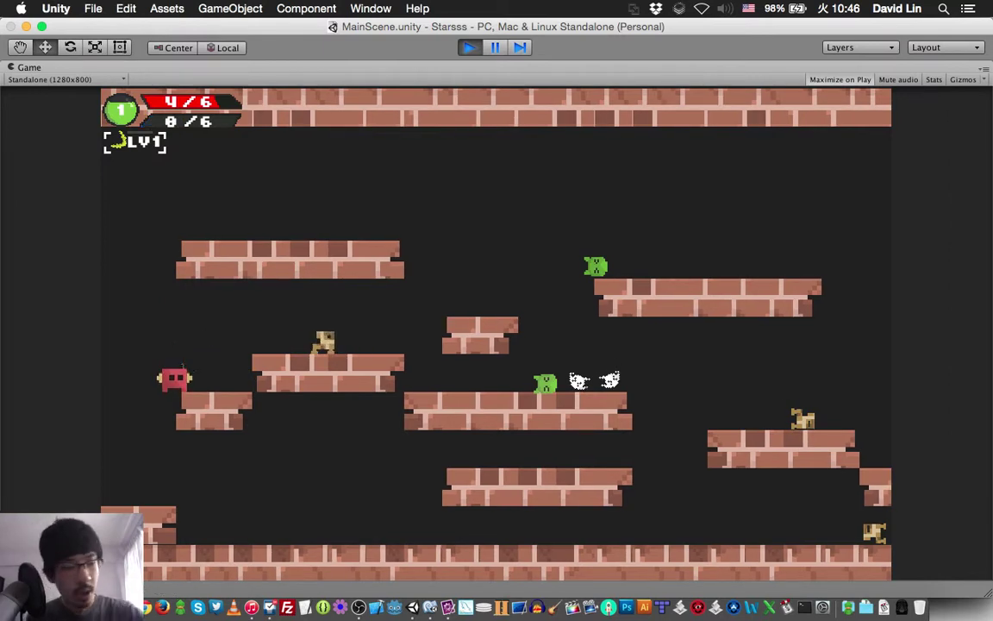
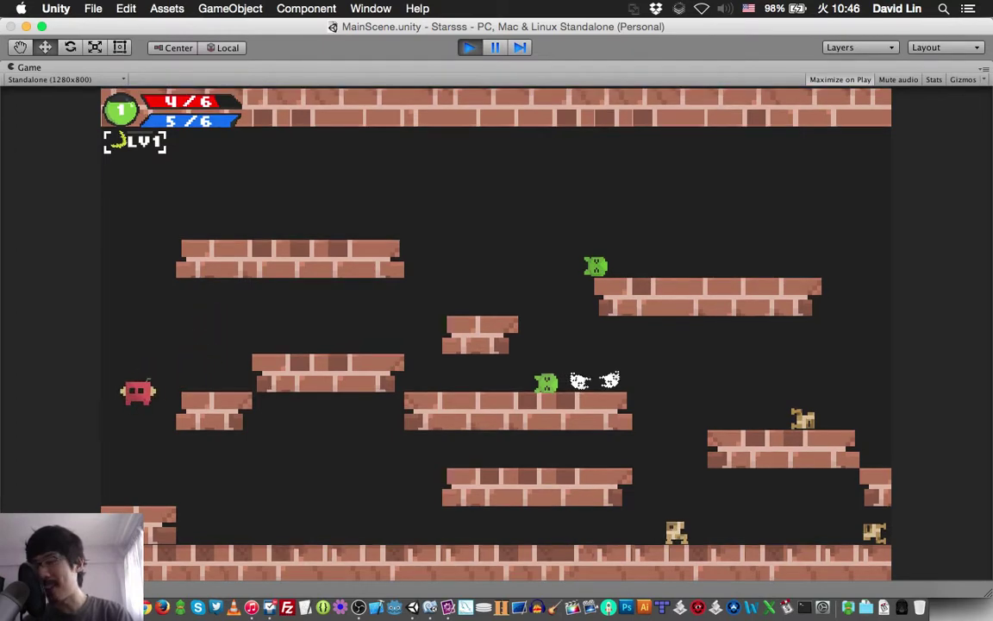
Step: Fire shots and run the red player left, jumping up onto the left ledges
key(space)
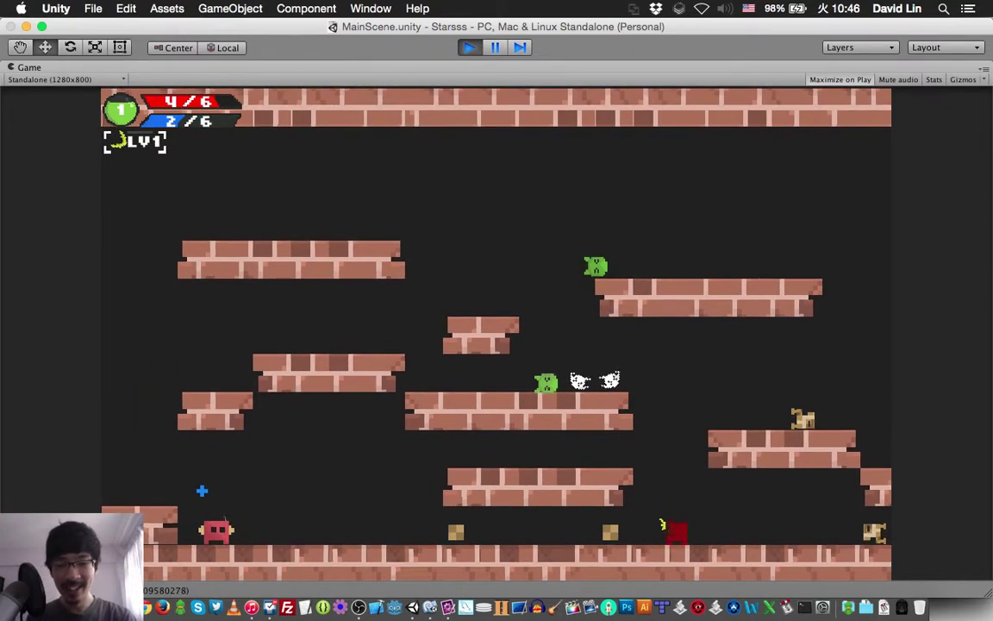
key(Left)
key(Up)
key(Up)
key(Right)
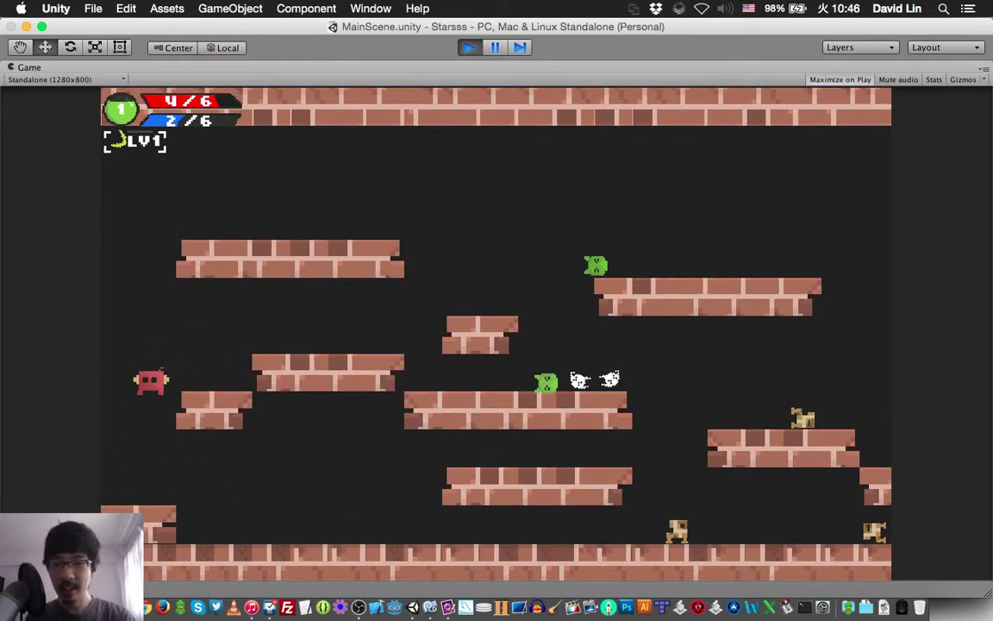
key(Left)
key(Up)
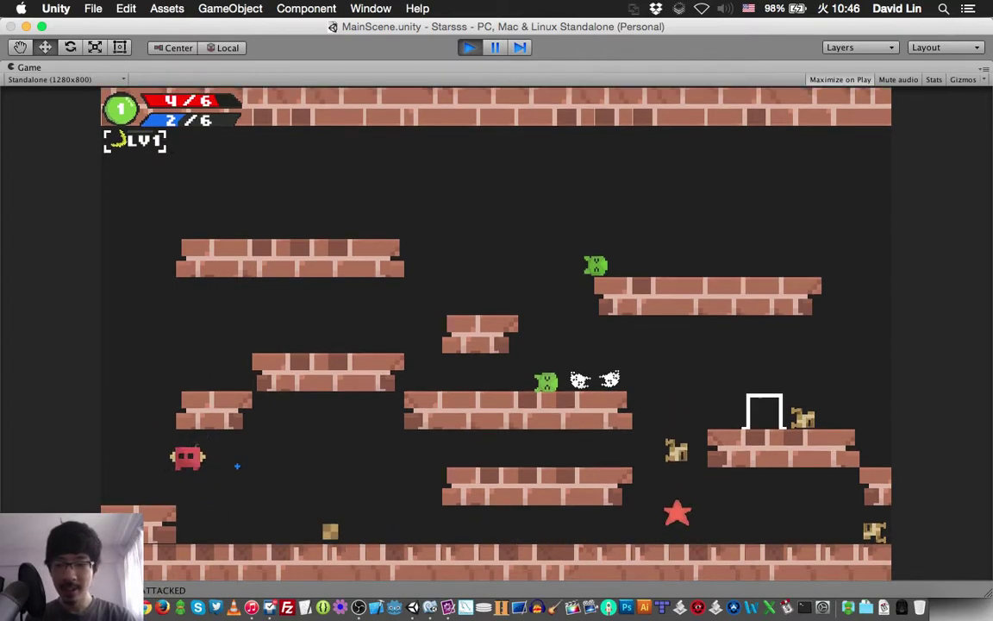
Step: Jump right across the middle platforms to the upper-right platform and run out the right side
key(Up)
key(Right)
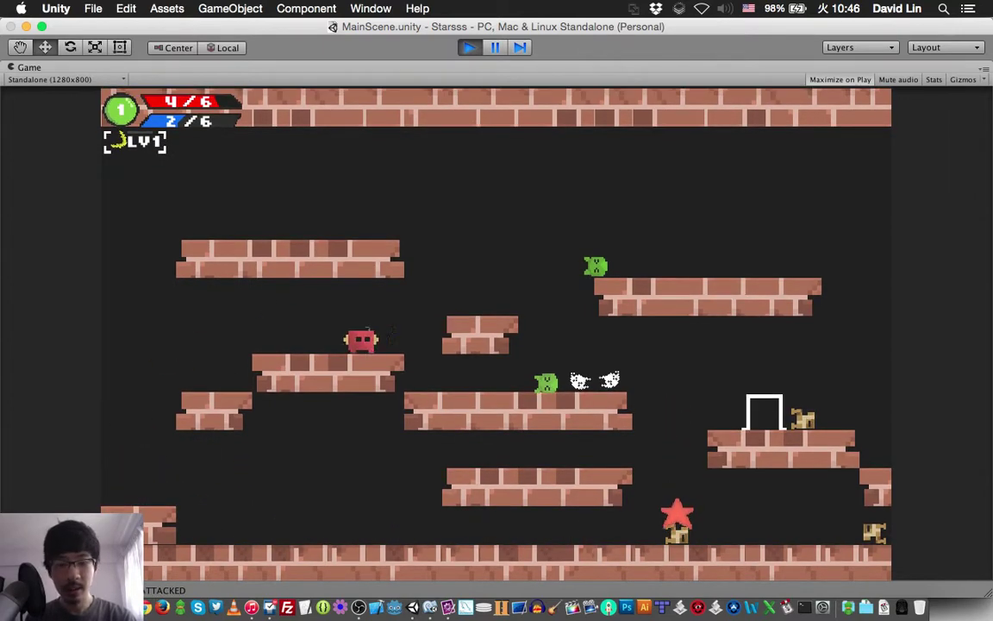
key(Up)
key(Right)
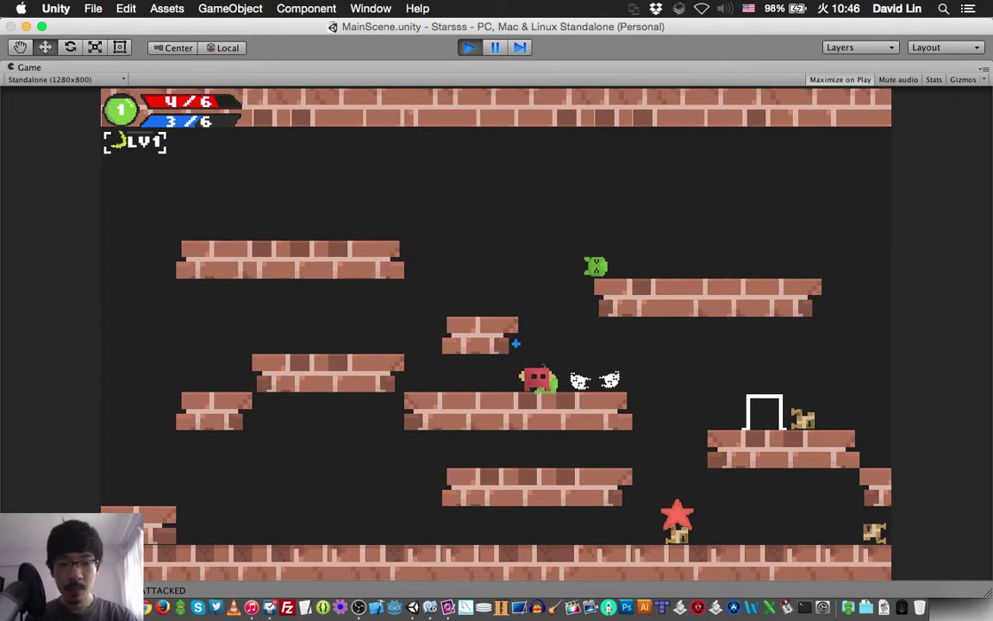
key(Up)
key(Right)
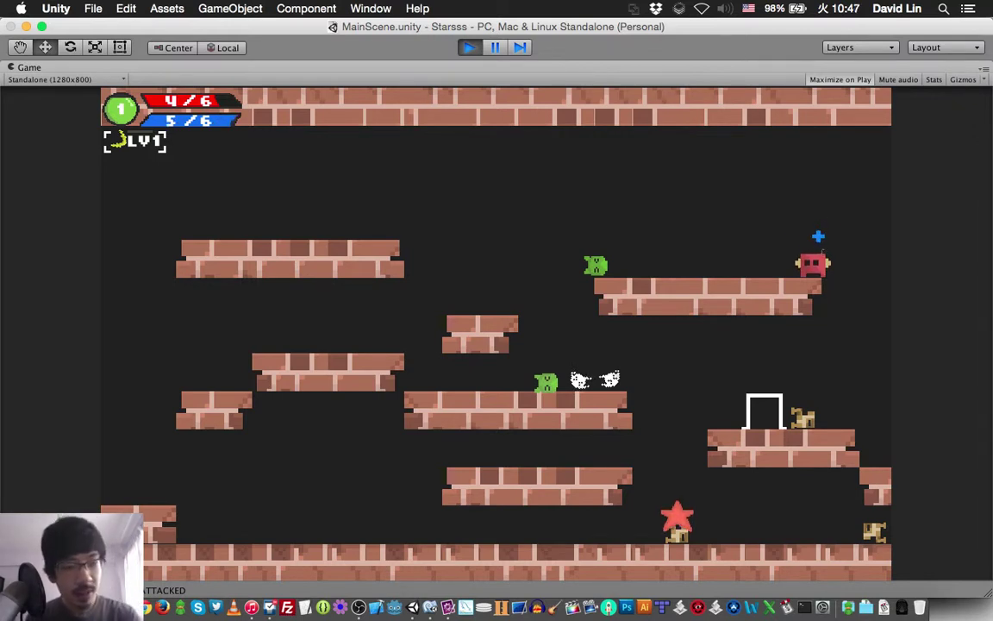
Step: Leave the room so a new level loads, then run right and jump onto the small central block
key(d)
key(r)
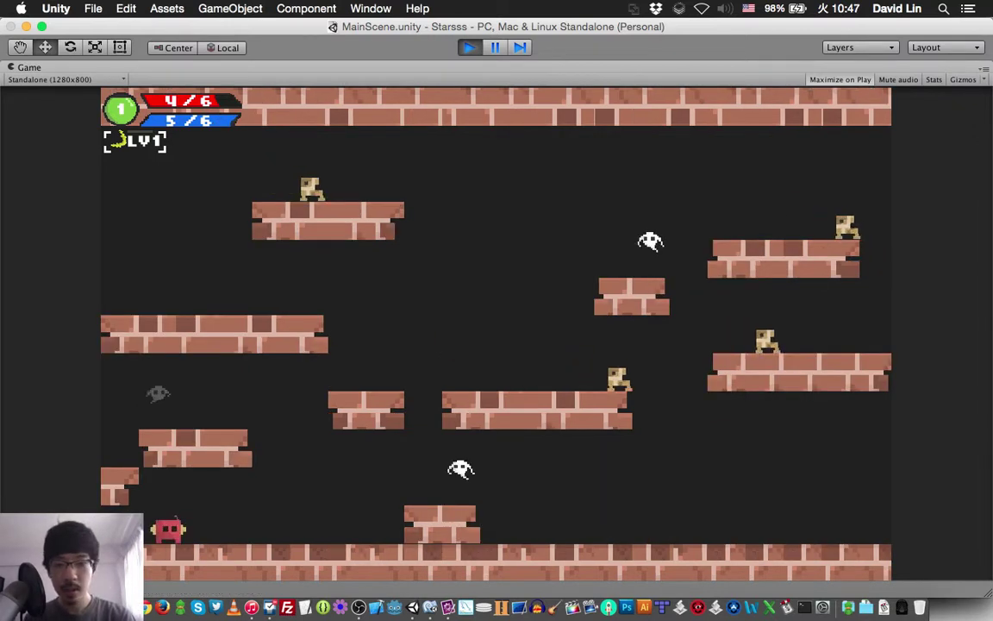
key(d)
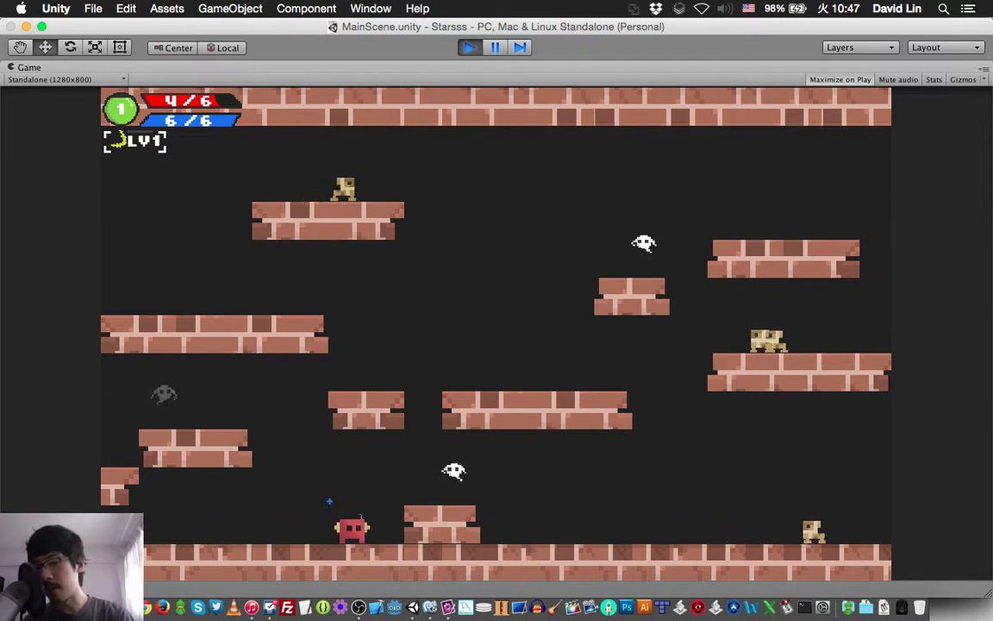
key(w)
key(w)
key(d)
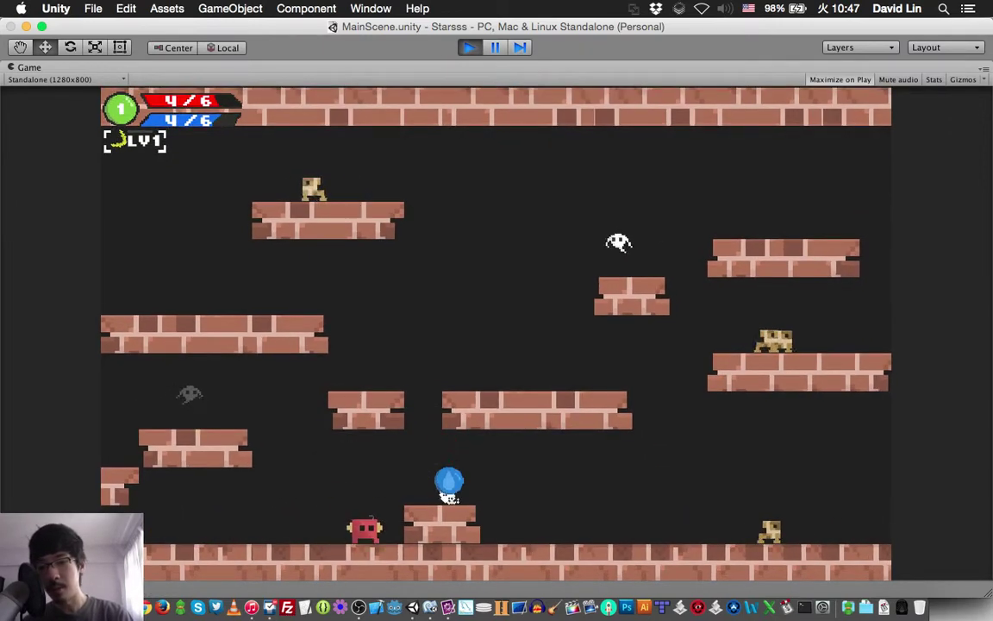
key(w)
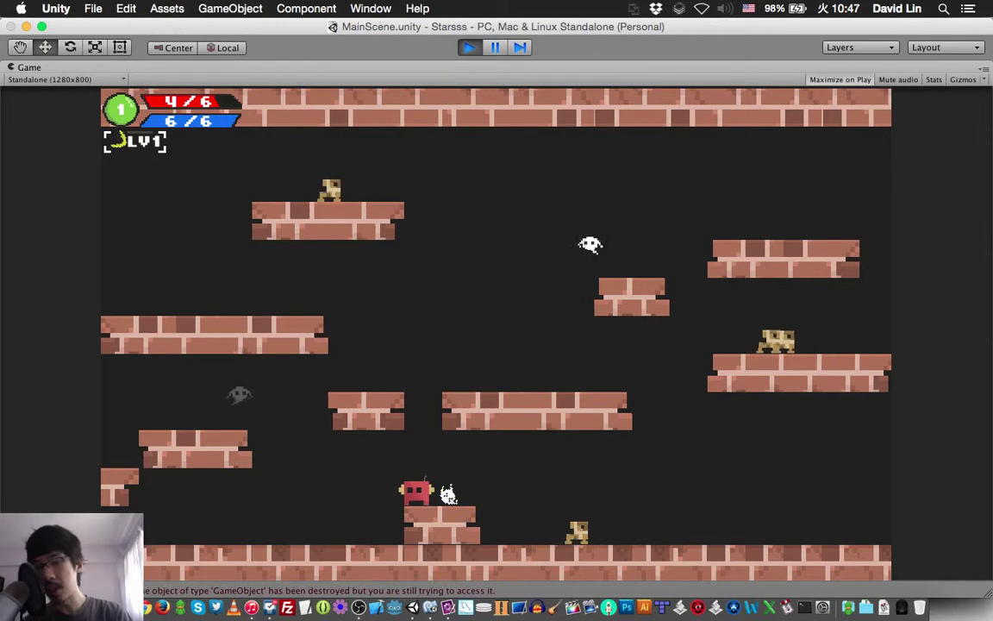
Step: Hop off and back onto the central block, then drop right firing crescent shots at enemies
key(a)
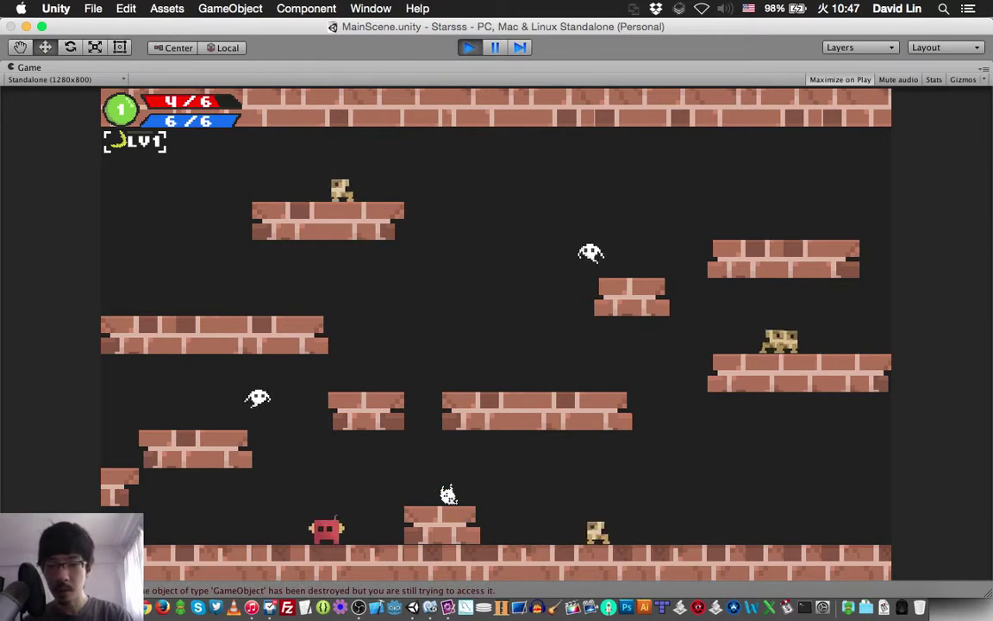
key(d)
key(w)
key(d)
key(space)
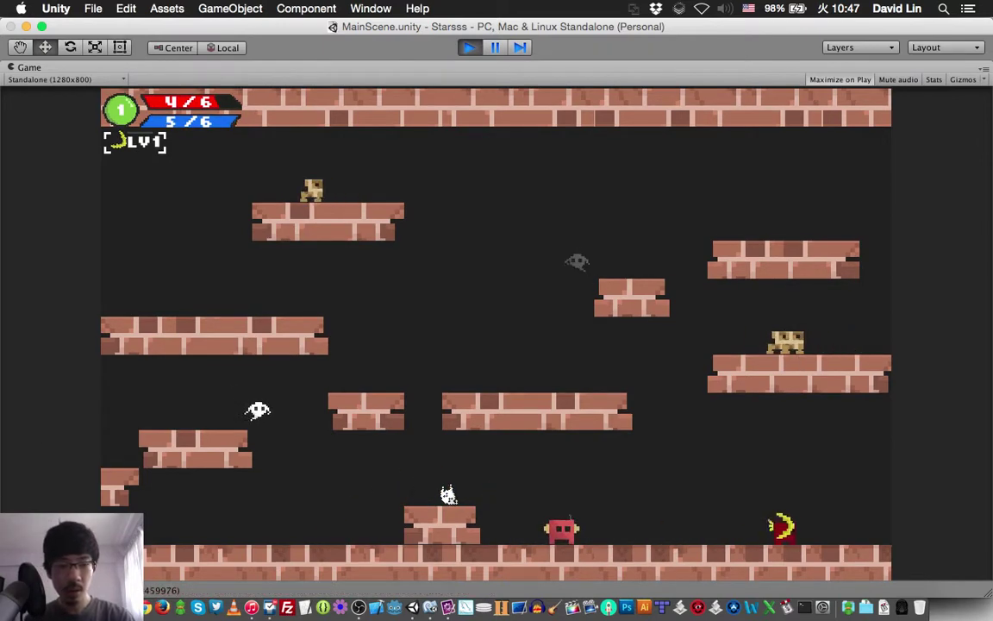
key(space)
key(space)
key(a)
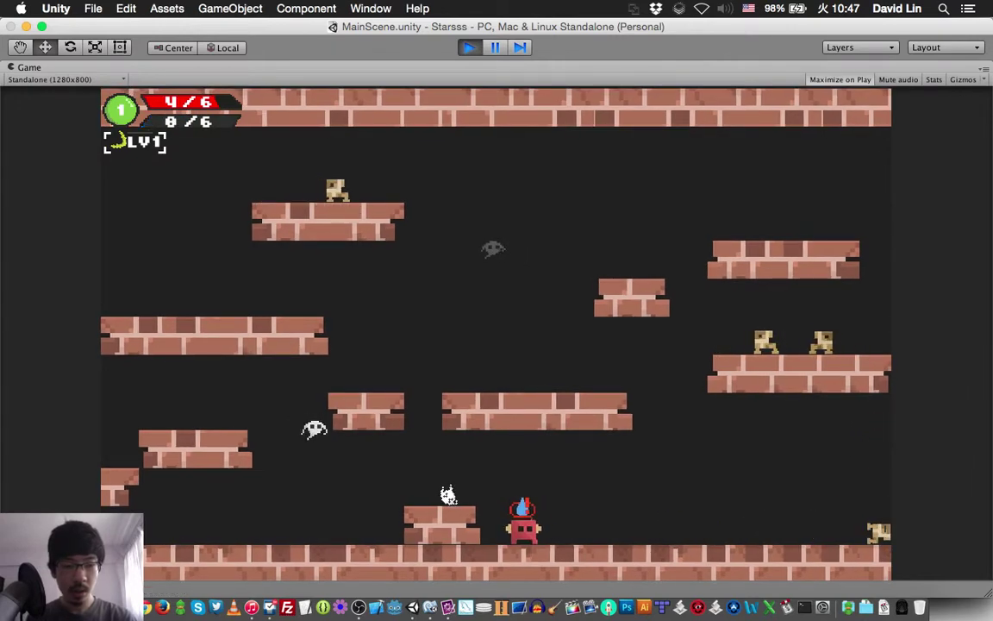
key(d)
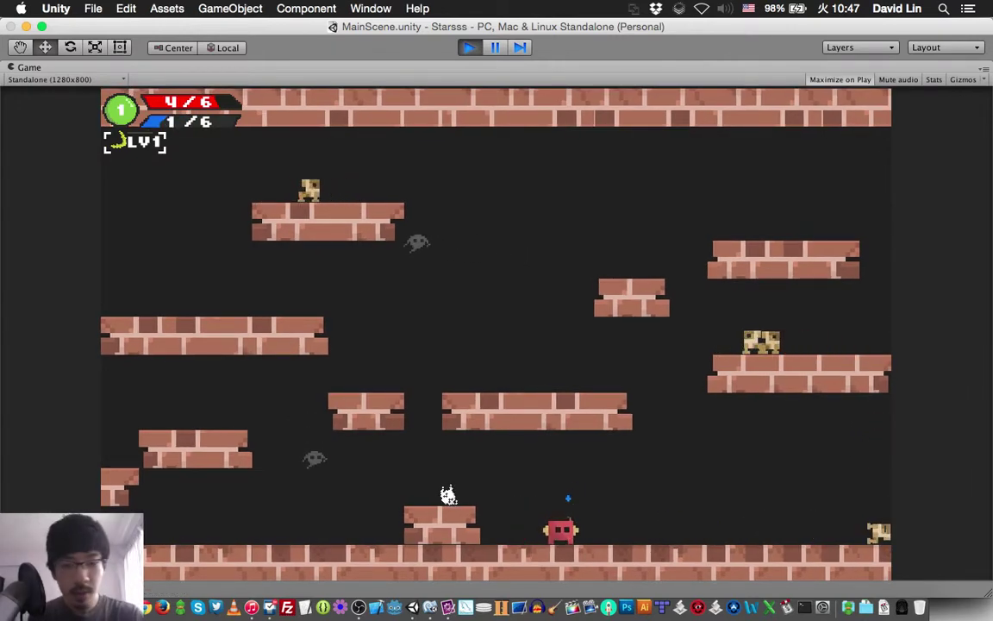
Step: Jump left and right around the central block, landing on it and stepping down to the floor
key(space)
key(Left)
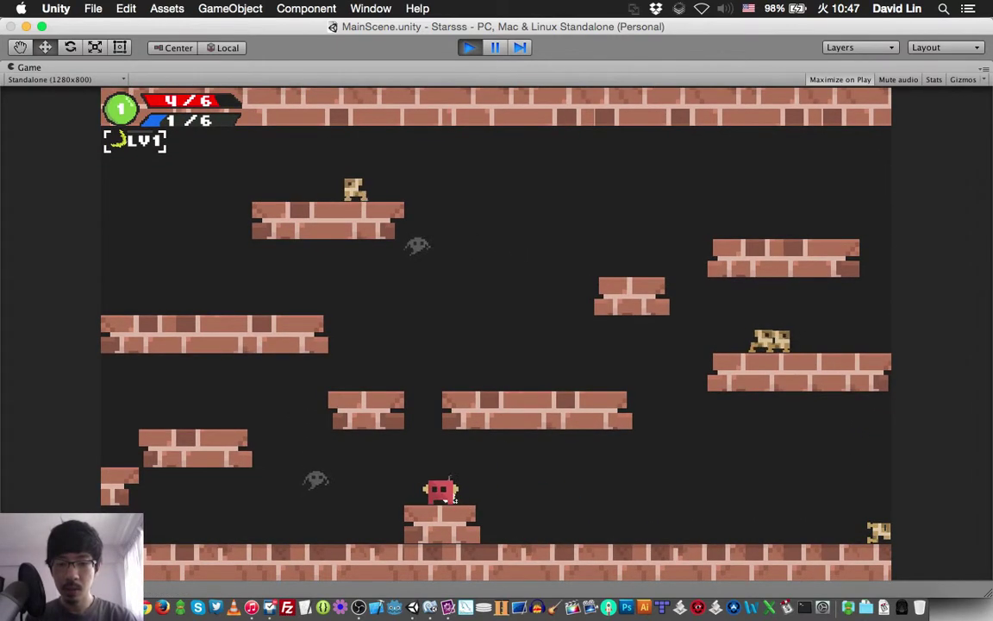
key(Right)
key(space)
key(Left)
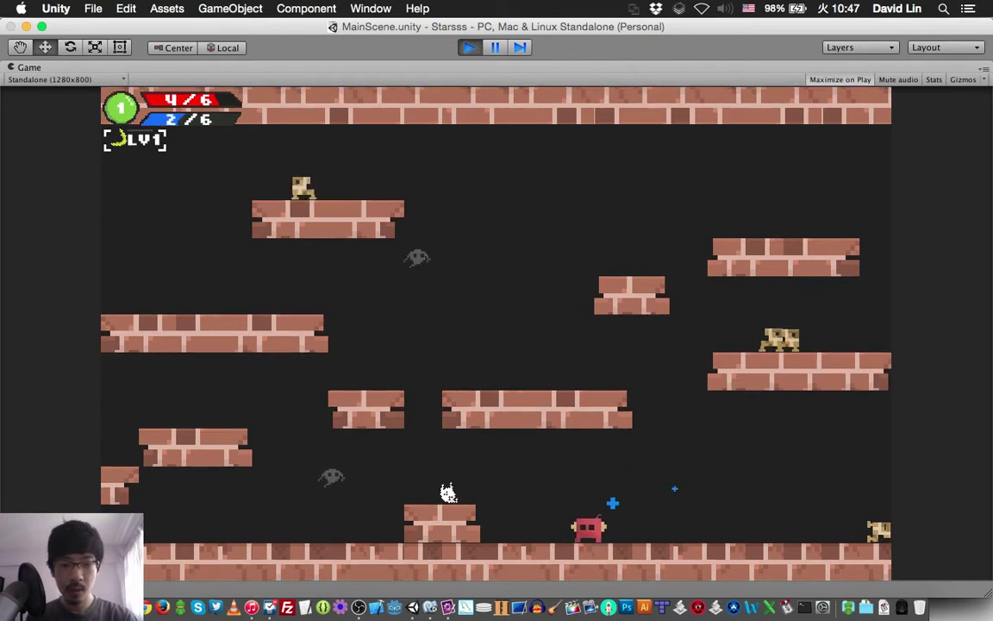
key(space)
key(Left)
key(Right)
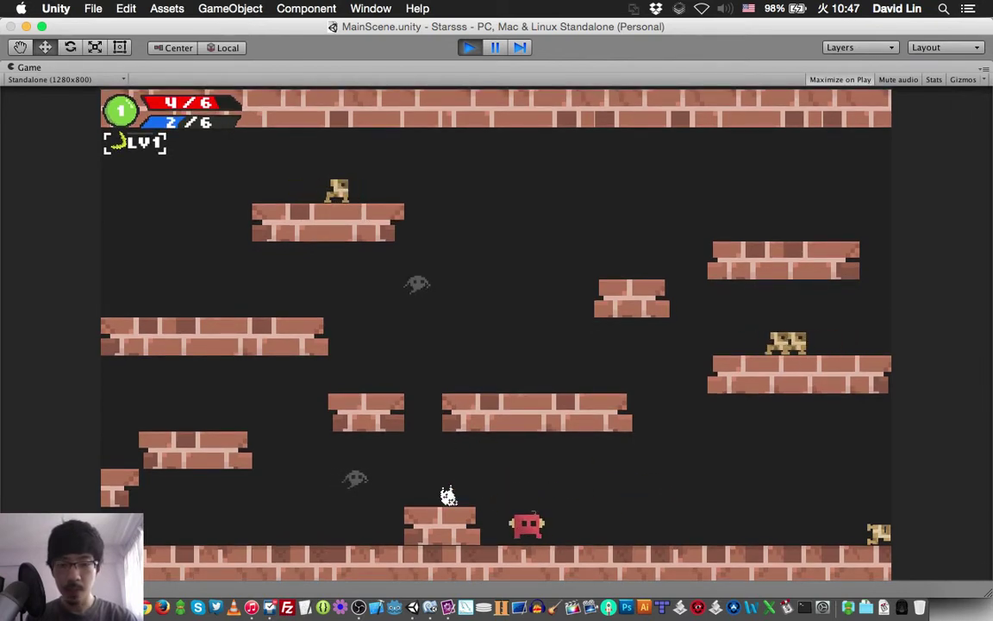
Step: Jump onto the left platform firing crescents, turning a ghost into an orb
key(space)
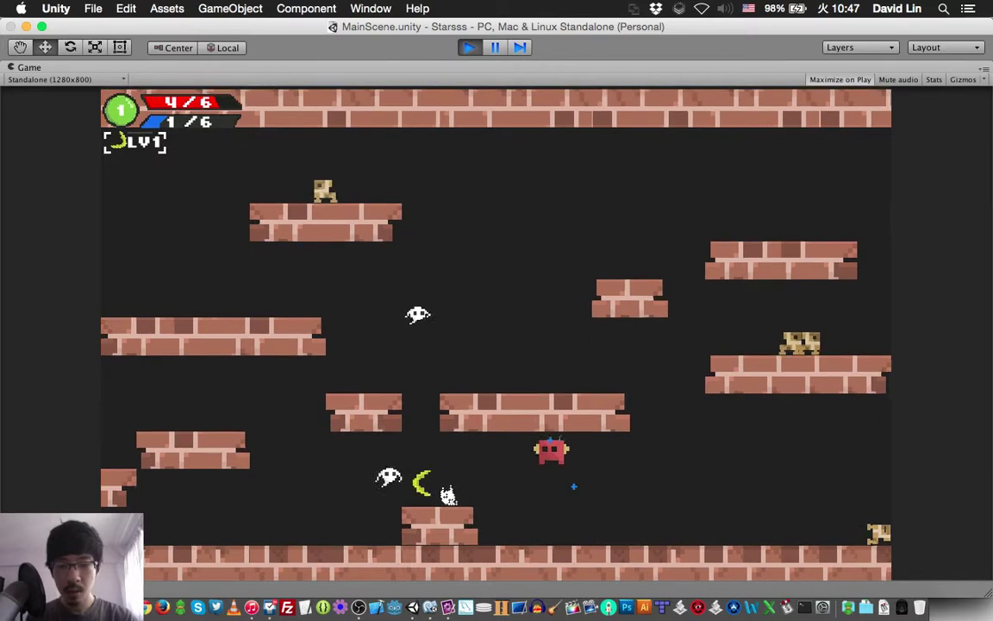
key(Left)
key(space)
key(Left)
key(space)
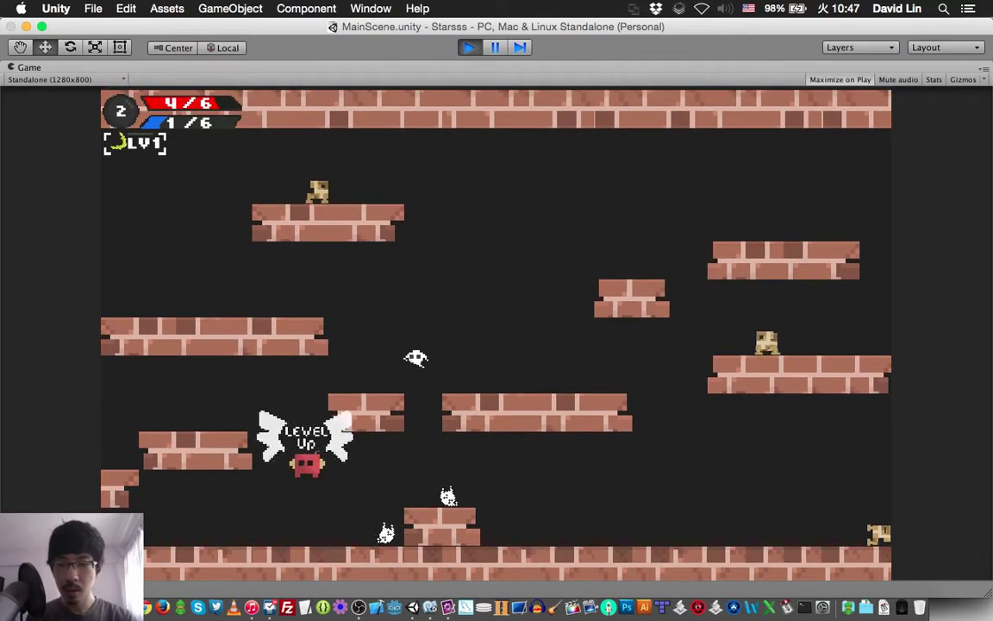
key(Left)
key(space)
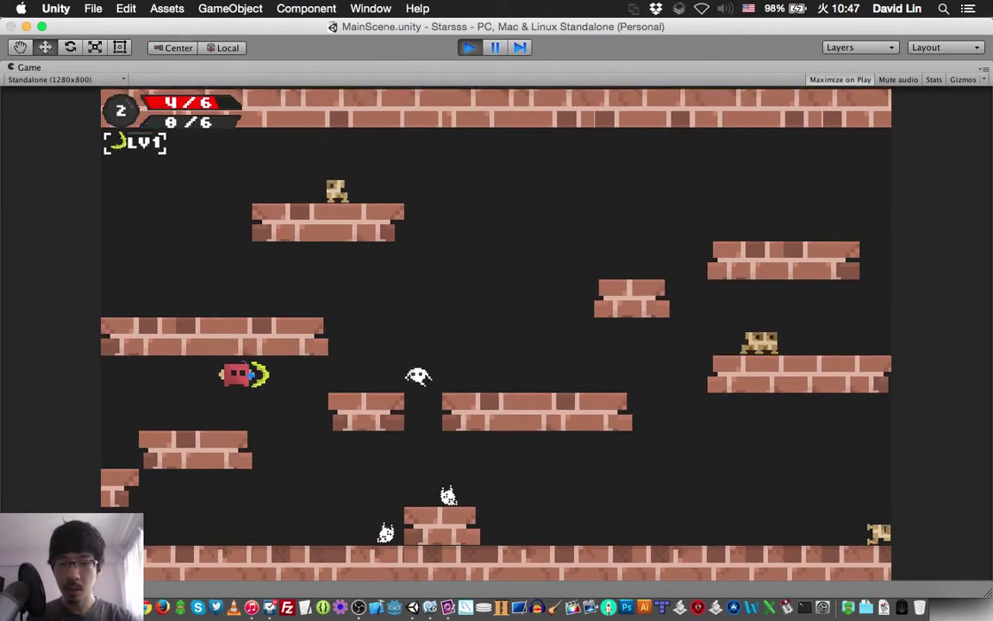
key(Right)
Step: Collect the blue orb from the central block, then drop to the floor and cast a spell leftward
key(Right)
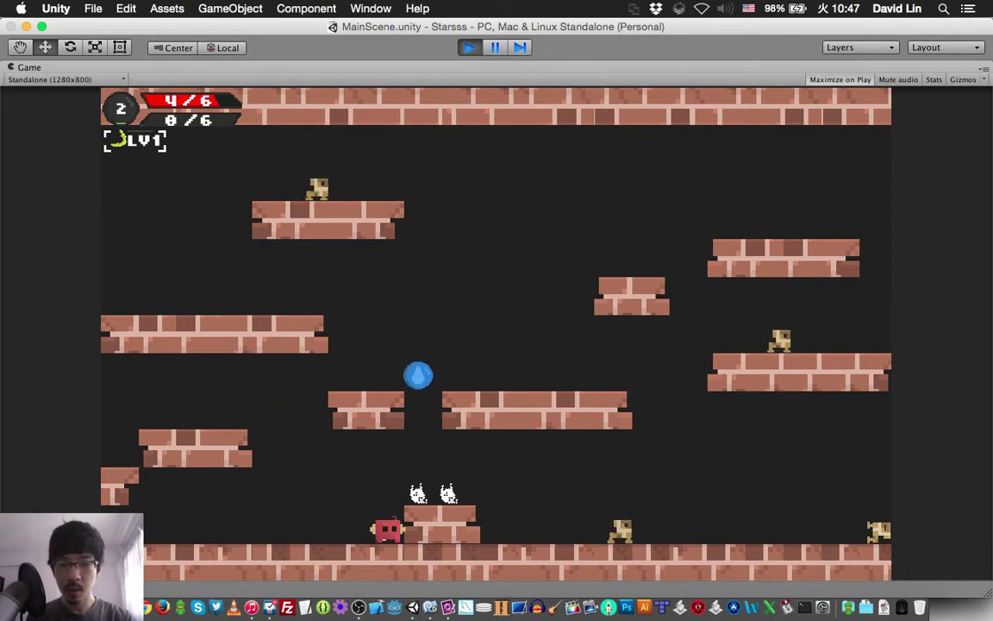
key(space)
key(space)
key(Right)
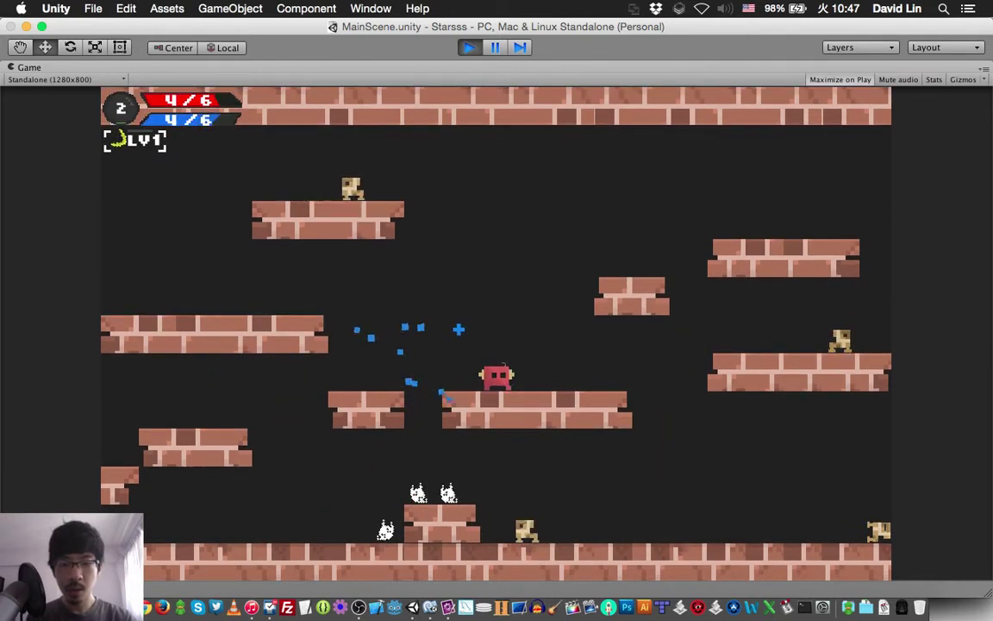
key(Left)
key(Right)
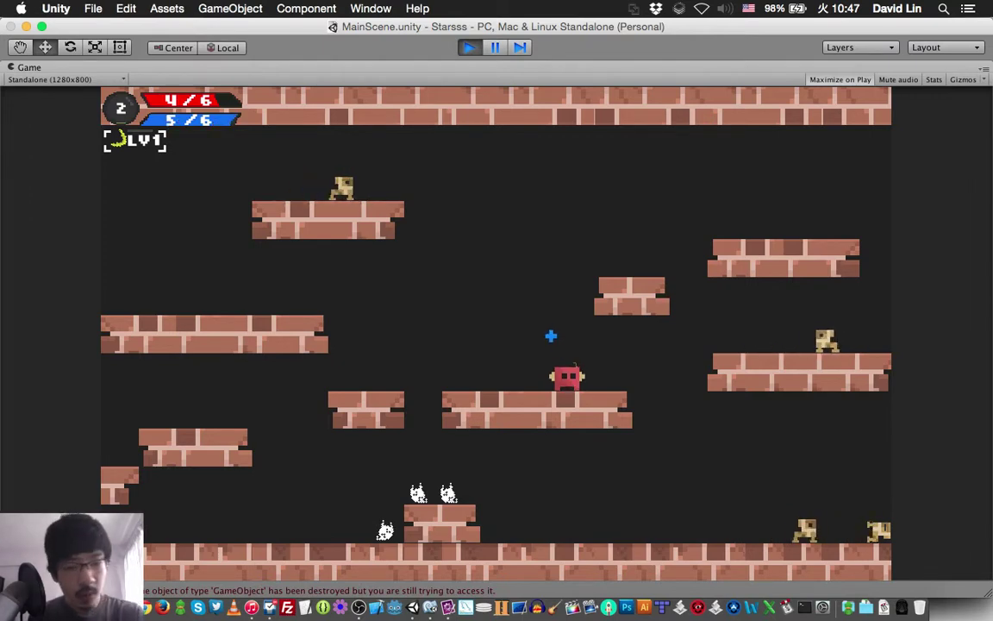
key(Right)
key(Right)
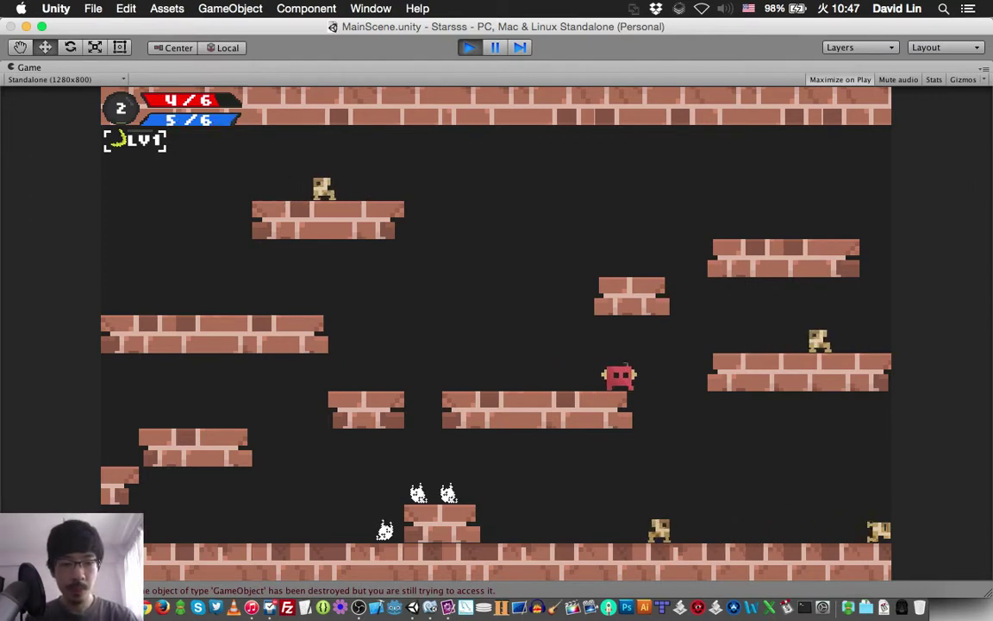
key(z)
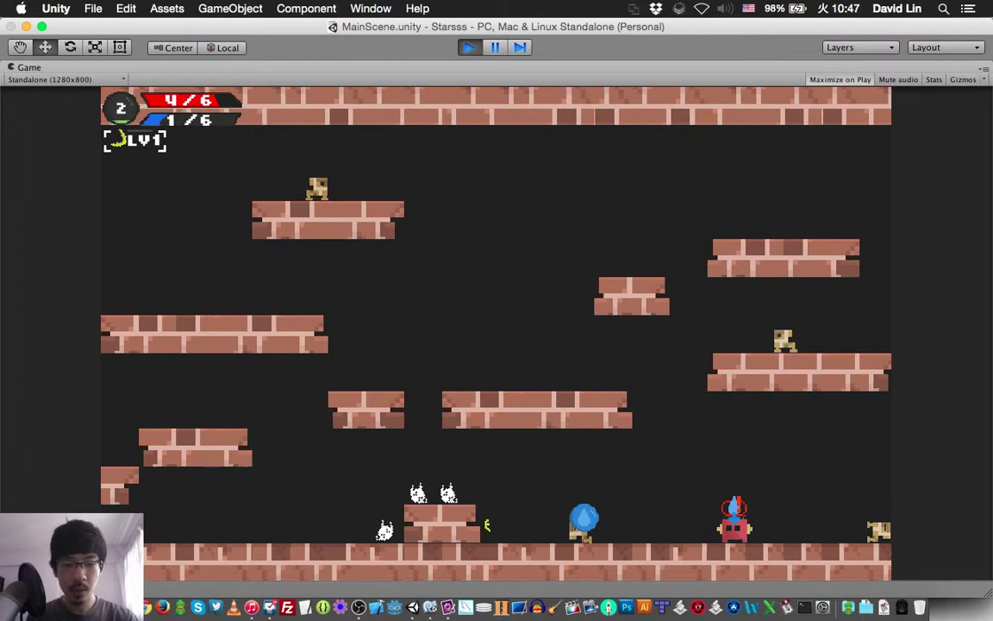
key(Left)
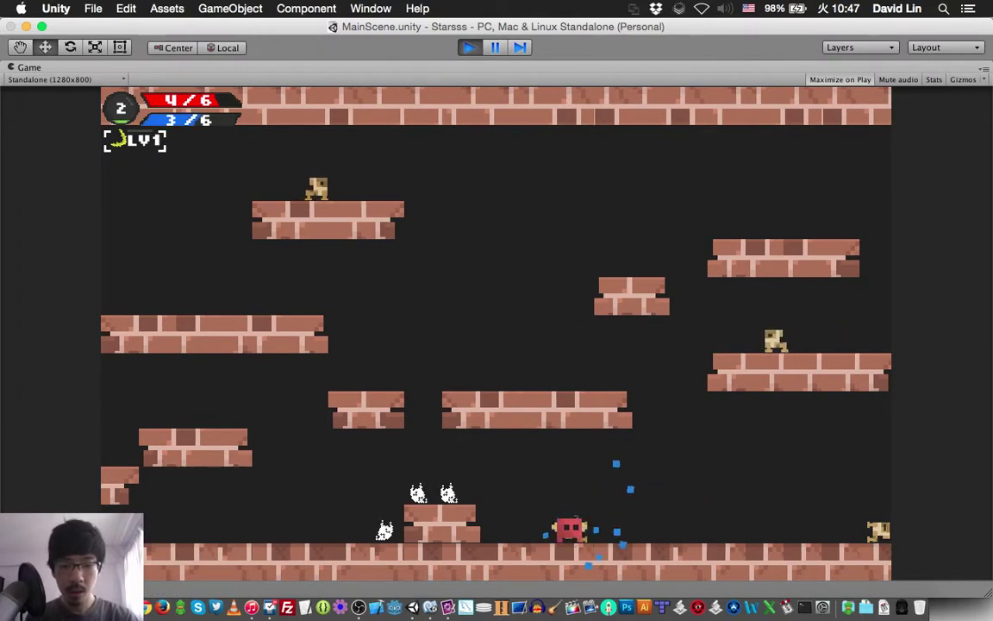
key(Right)
Step: Jump onto the block and double-jump up to land on the centre platform
key(Left)
key(Up)
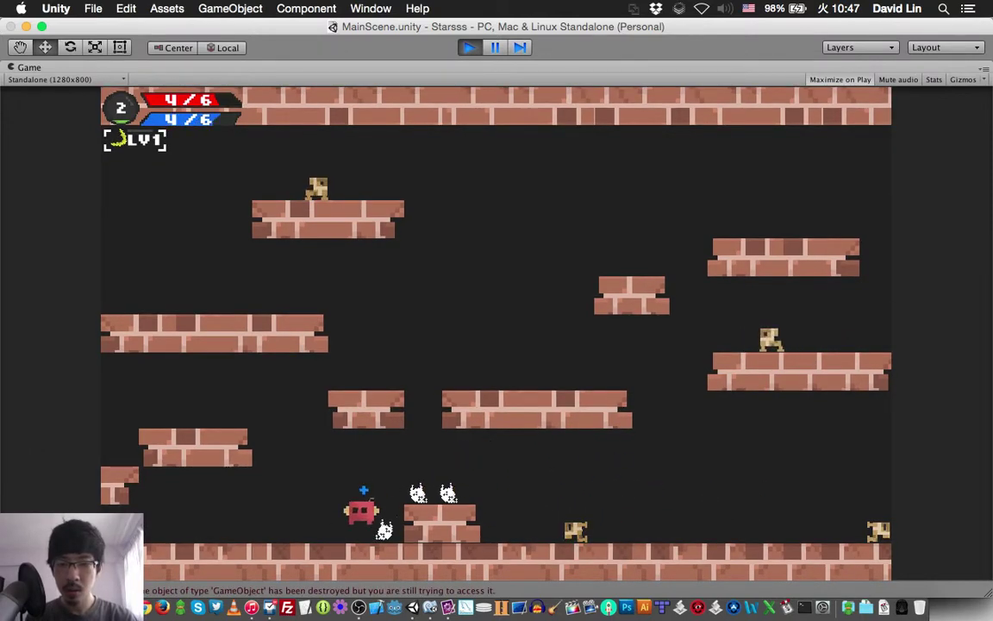
key(Up)
key(Right)
key(Up)
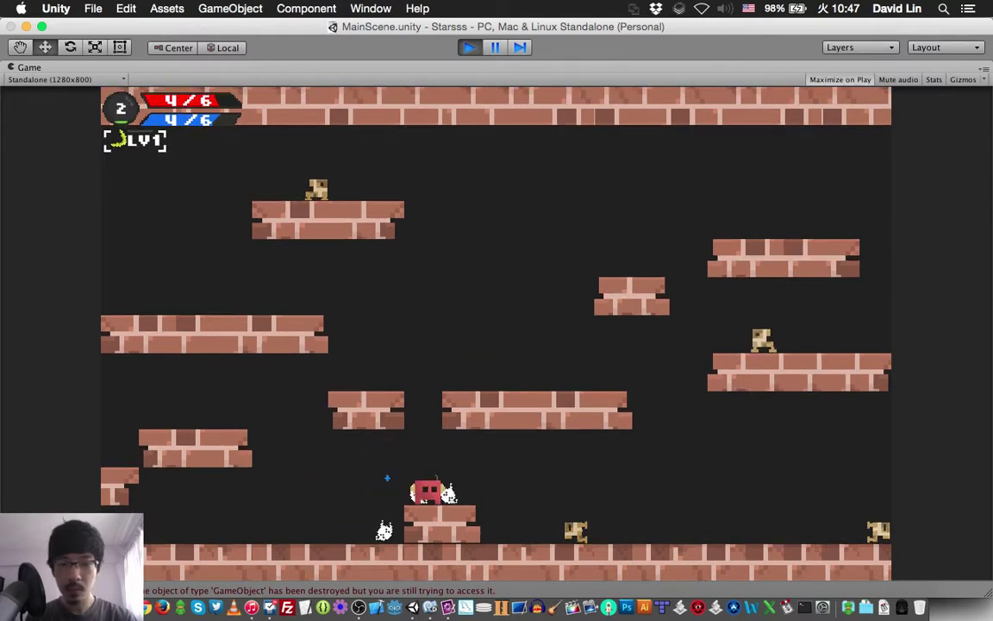
key(Up)
key(Up)
key(Right)
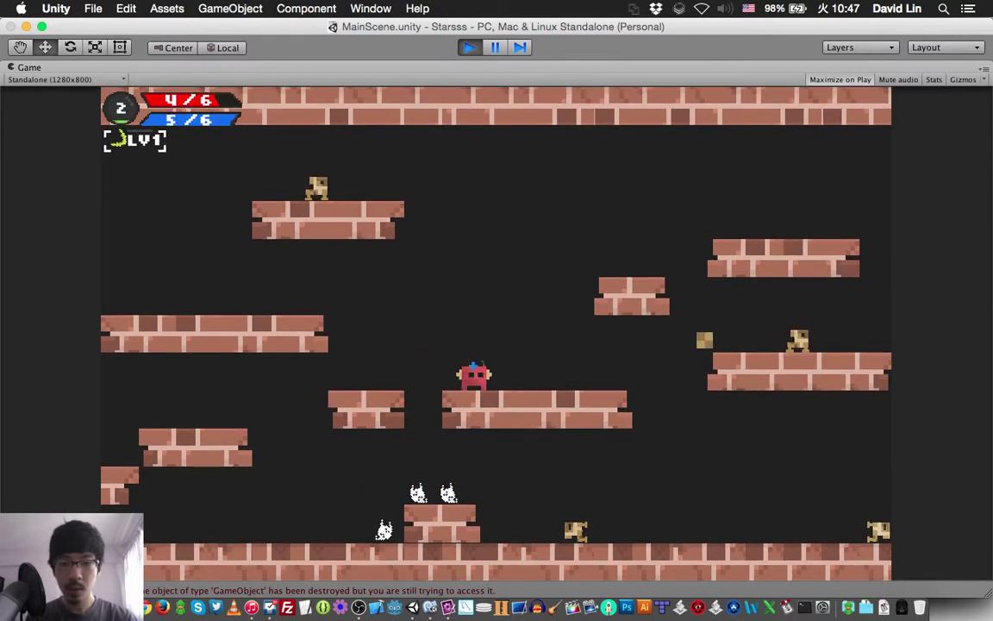
Step: Climb via the left platform to the upper-left platform and fire crescent shots to the right
key(Up)
key(Left)
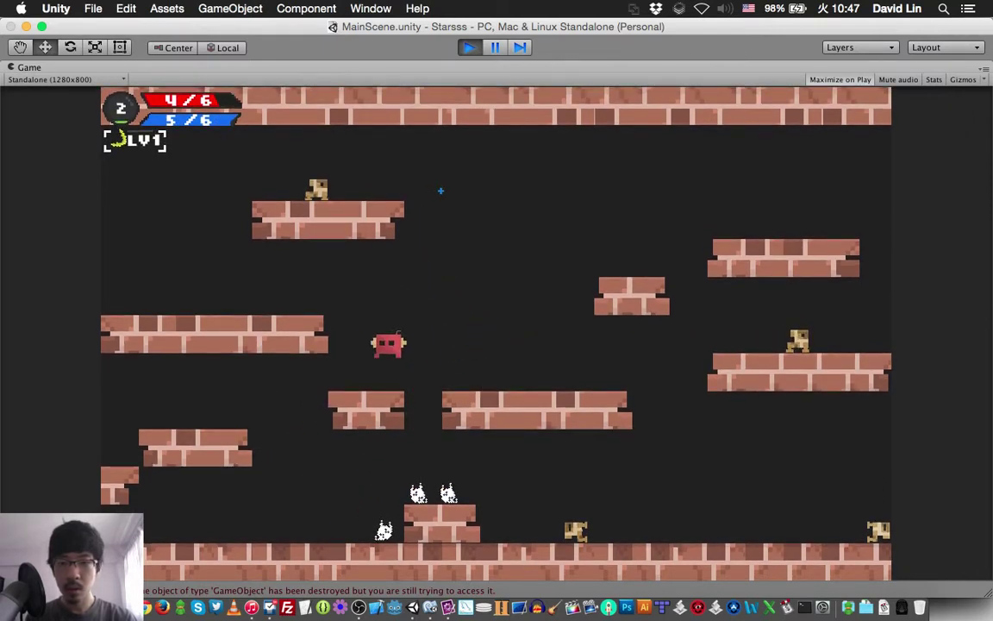
key(Up)
key(Left)
key(Up)
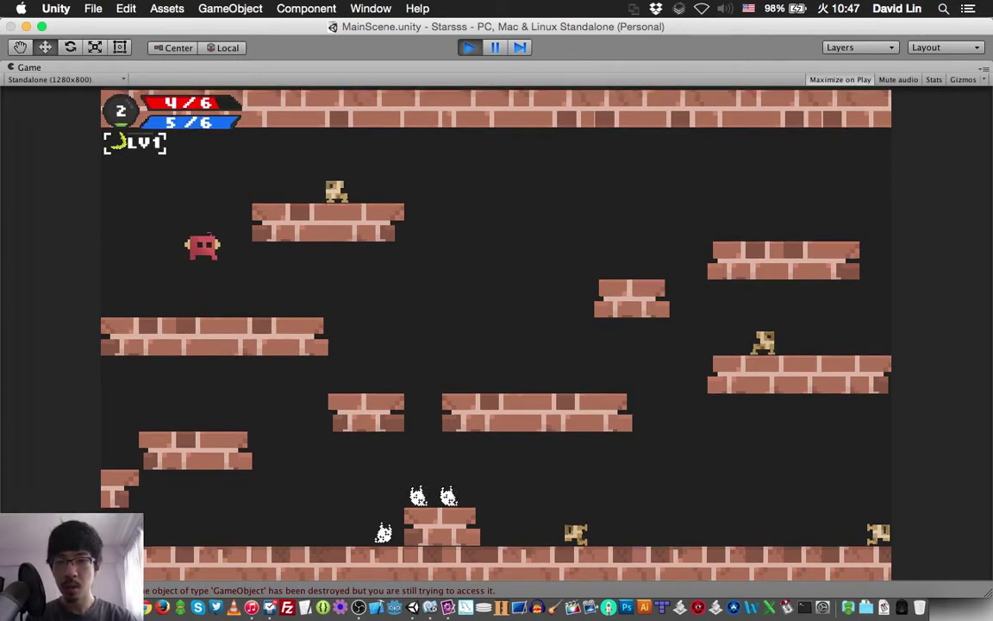
key(Right)
key(x)
key(Left)
key(Up)
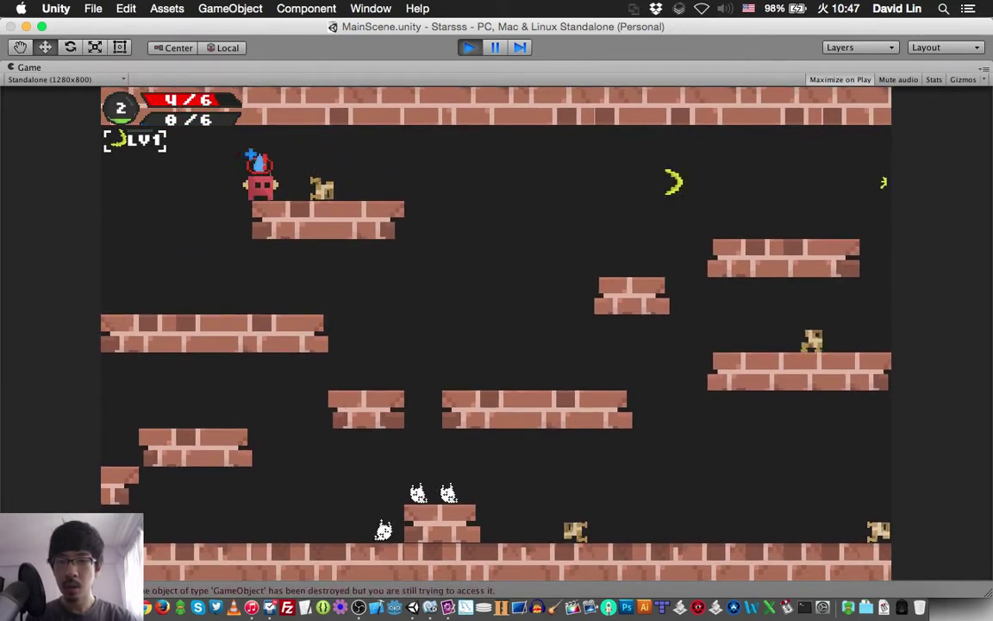
Step: Pause, quit to the character select screen, and start a new game as BEAT
key(Escape)
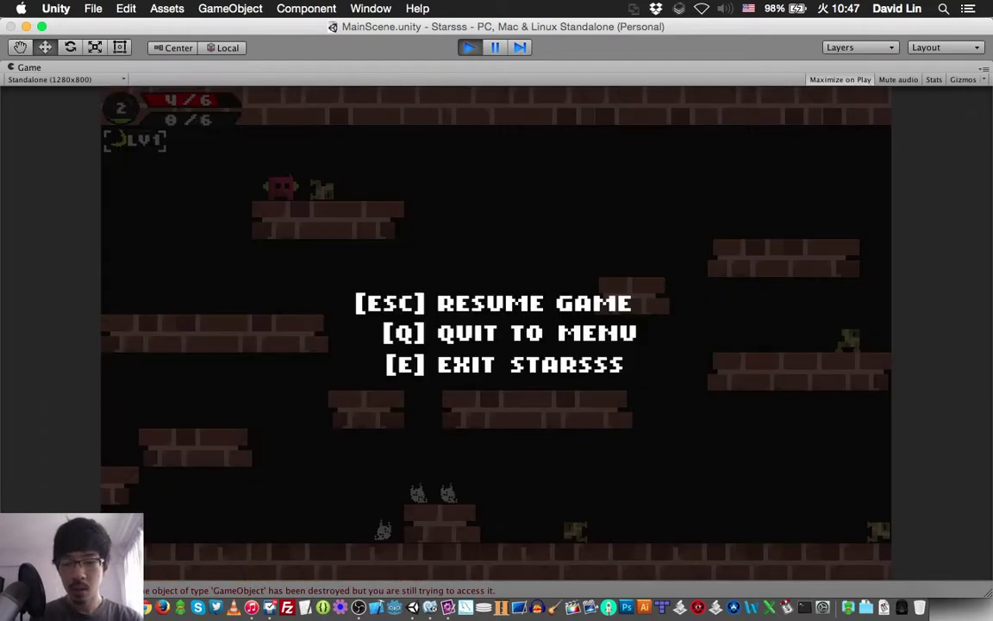
key(q)
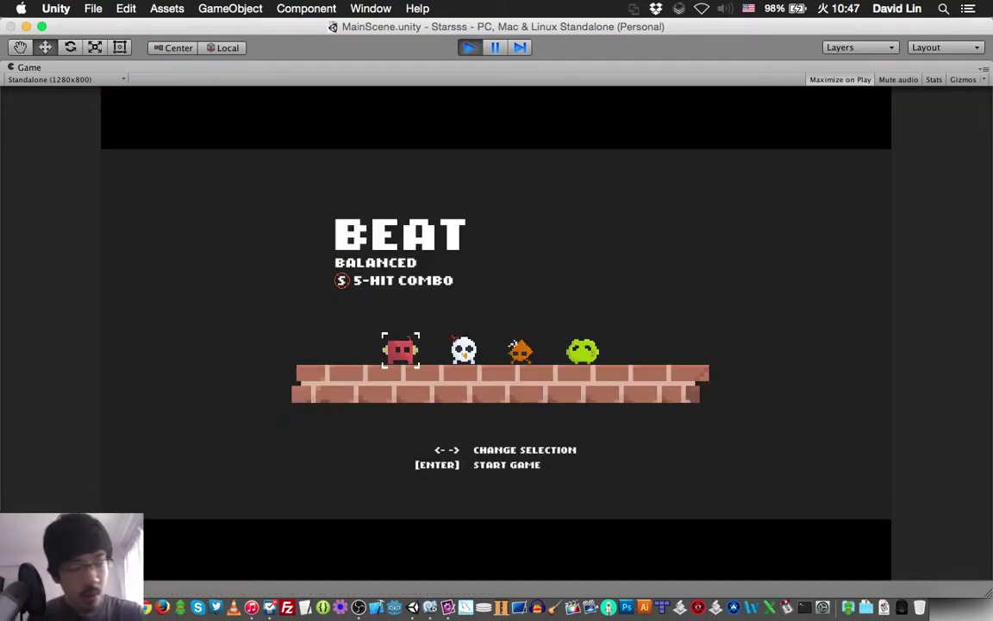
key(Return)
Step: Drop to the floor and fire crescent shots at an enemy, then walk right
key(Left)
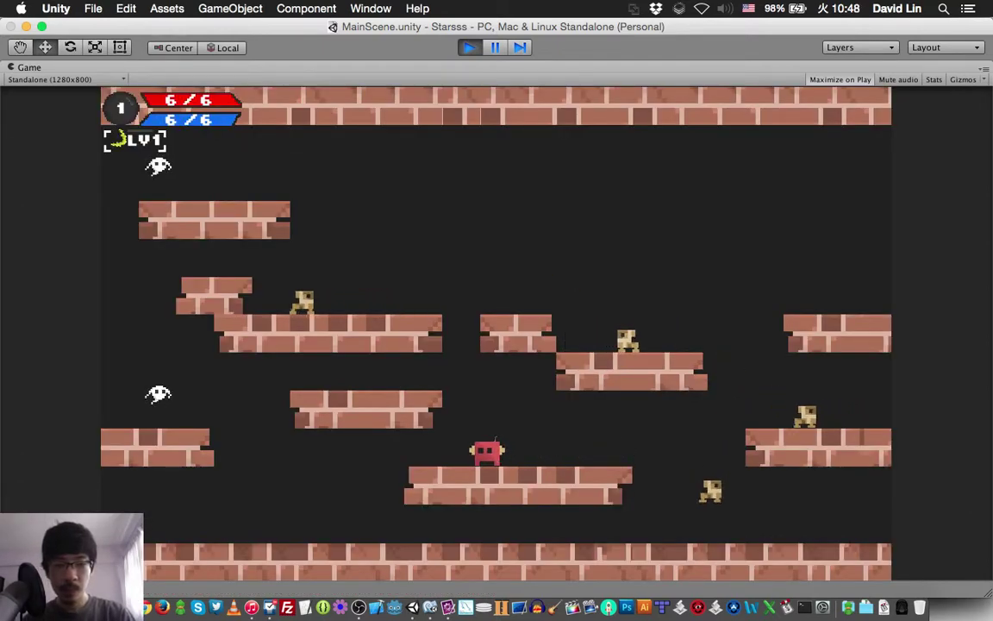
key(Left)
key(space)
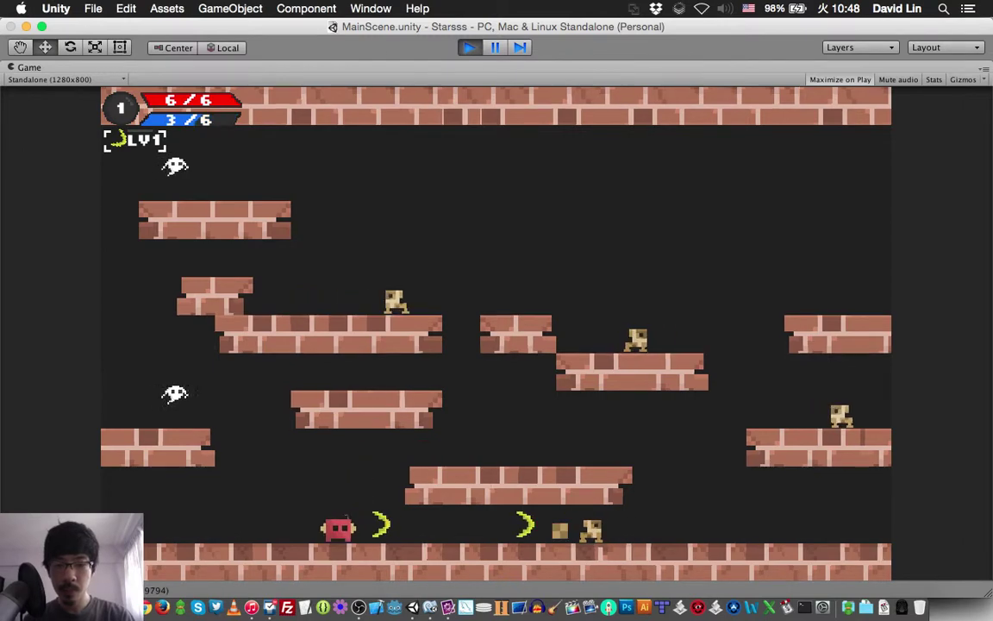
key(space)
key(Right)
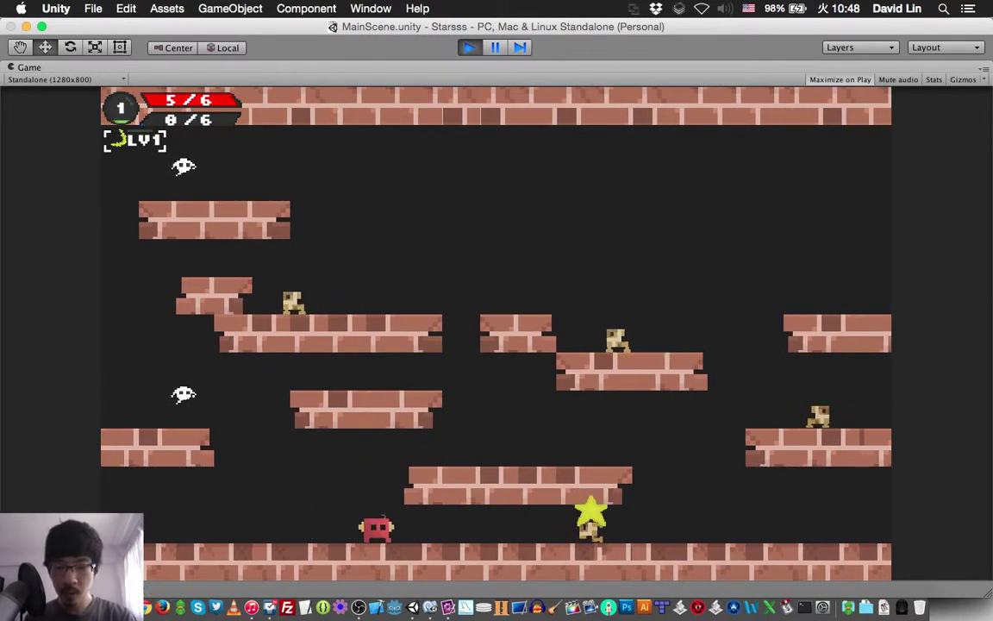
key(Right)
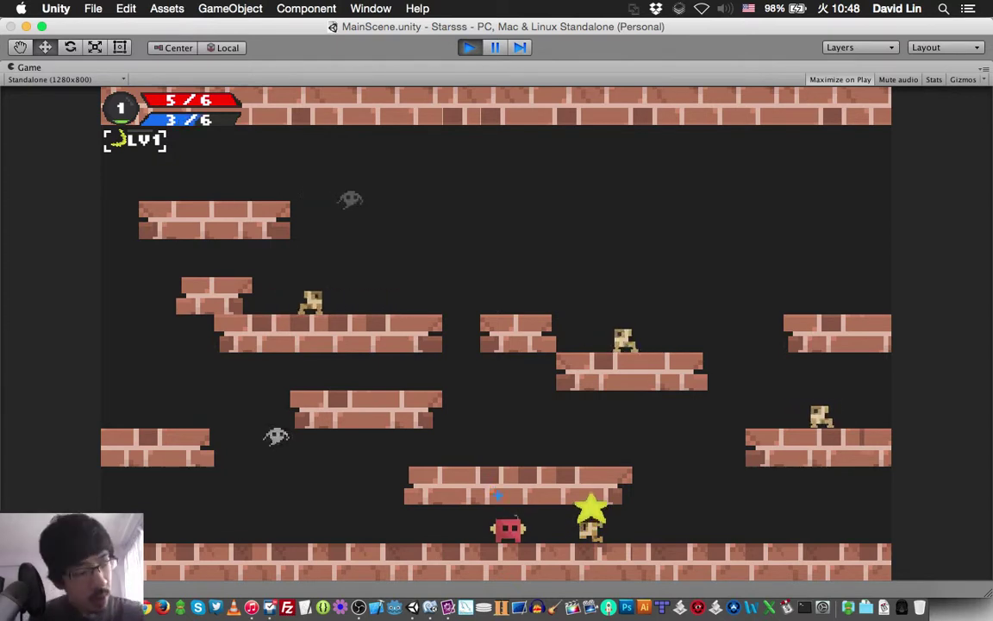
Step: Move around the middle platform, collecting the blue orb to refill mana and spending it on an attack
key(Left)
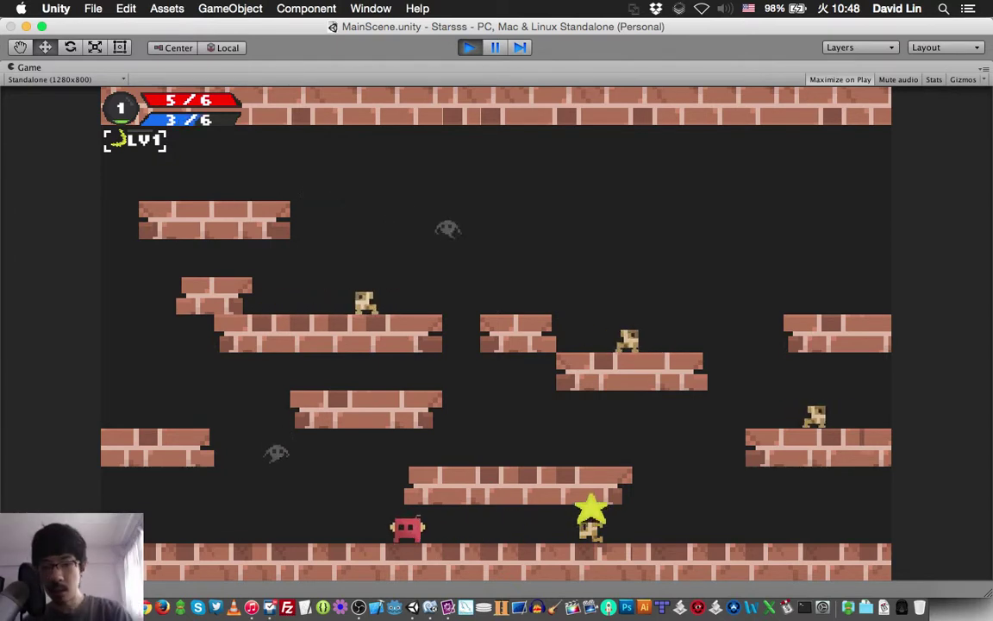
key(Up)
key(Right)
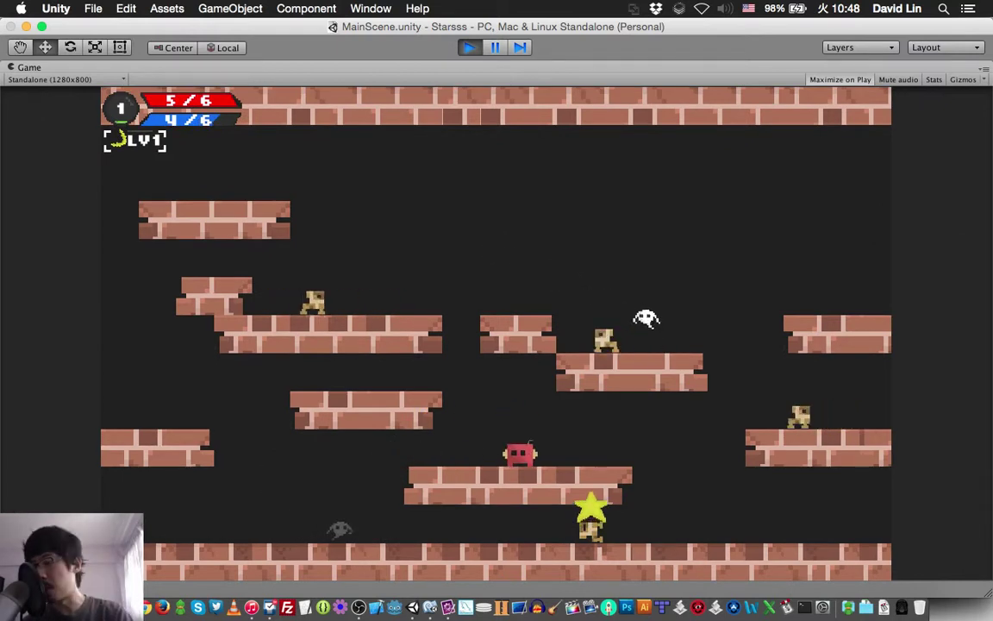
key(Left)
key(Left)
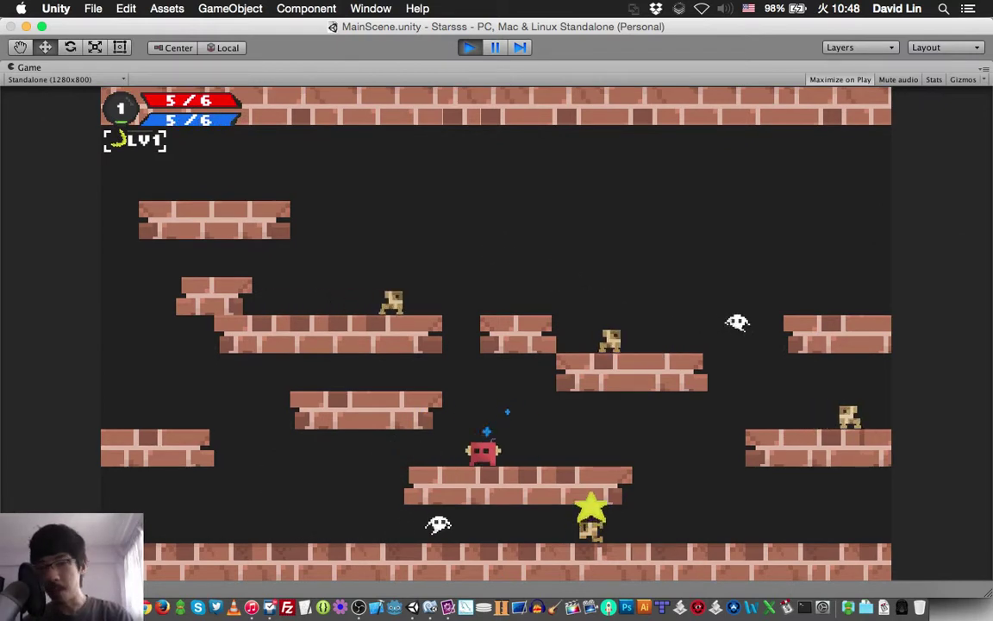
key(Left)
key(Left)
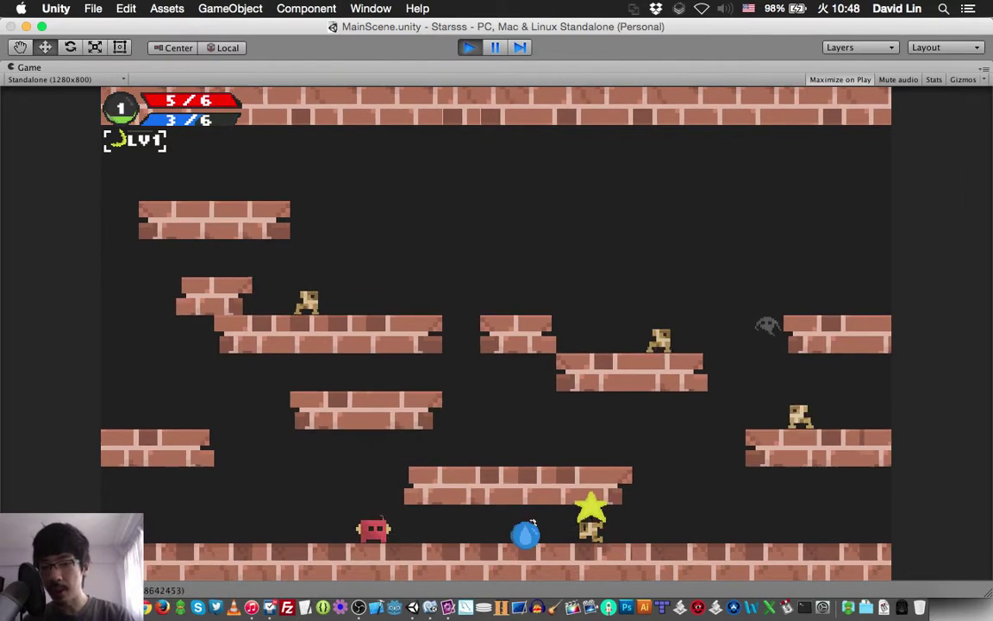
key(Right)
key(Left)
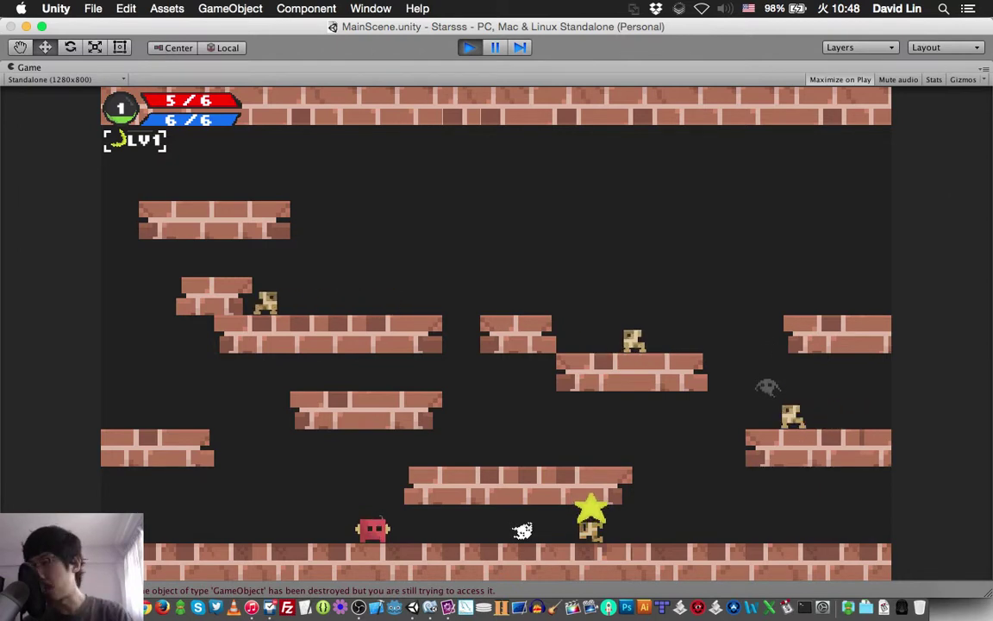
Step: Cross the middle platform, unleash the HEAVY WAVE attack, and grab the orb on the right platform
key(Up)
key(Right)
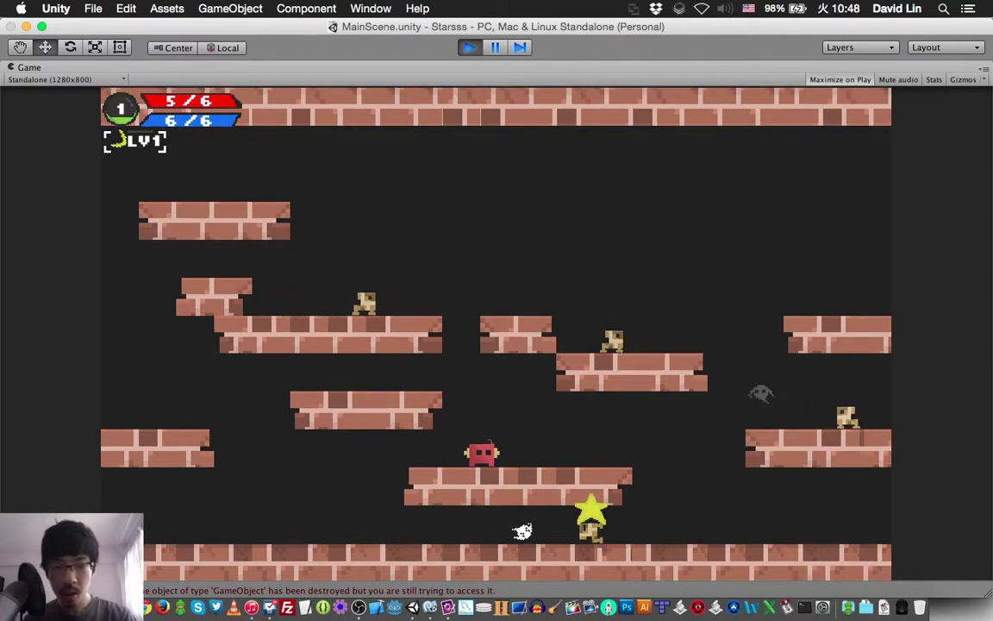
key(Right)
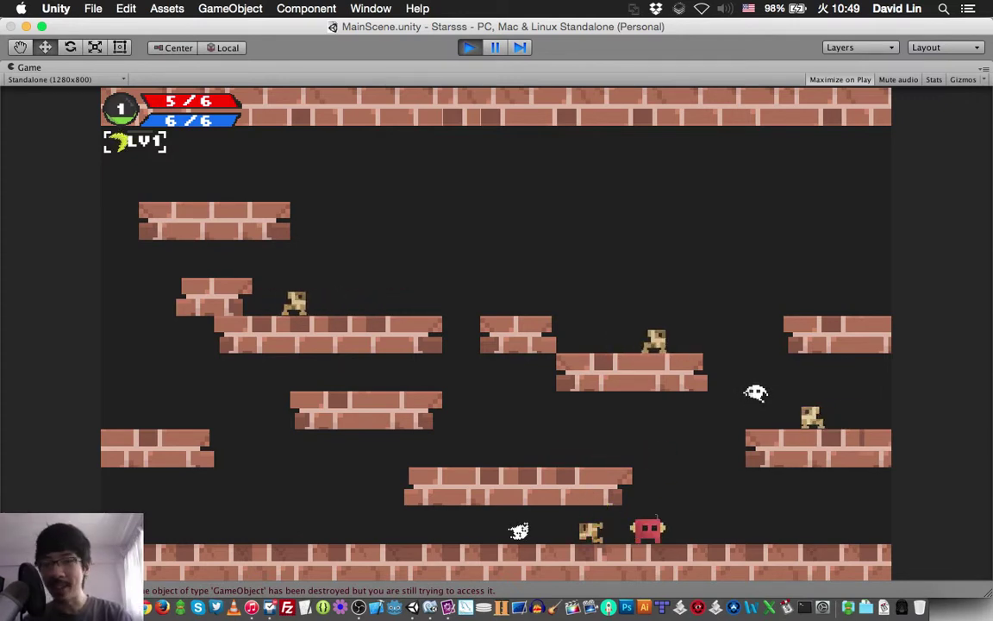
key(space)
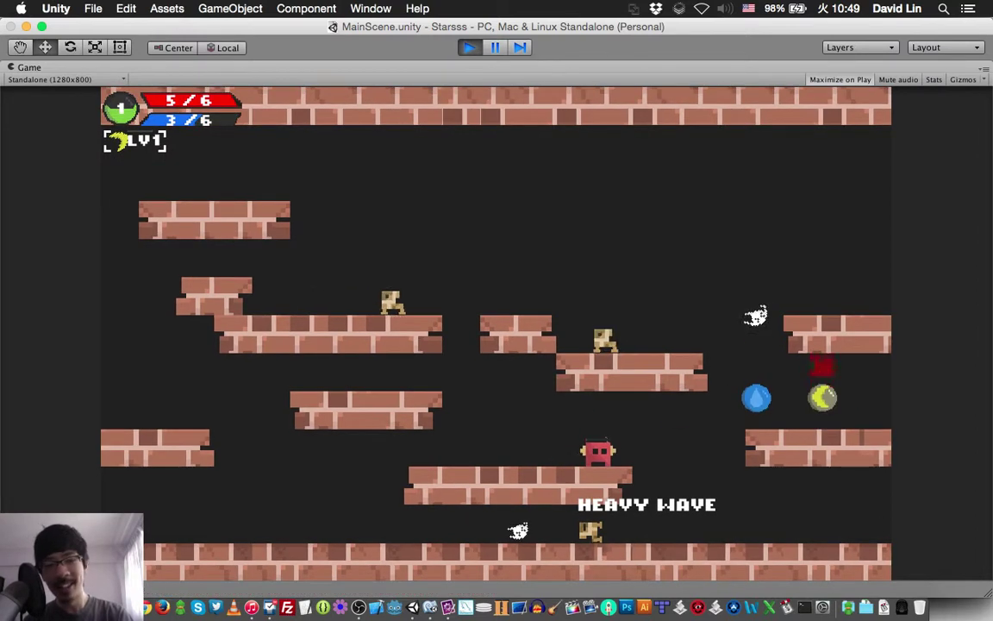
key(Right)
key(space)
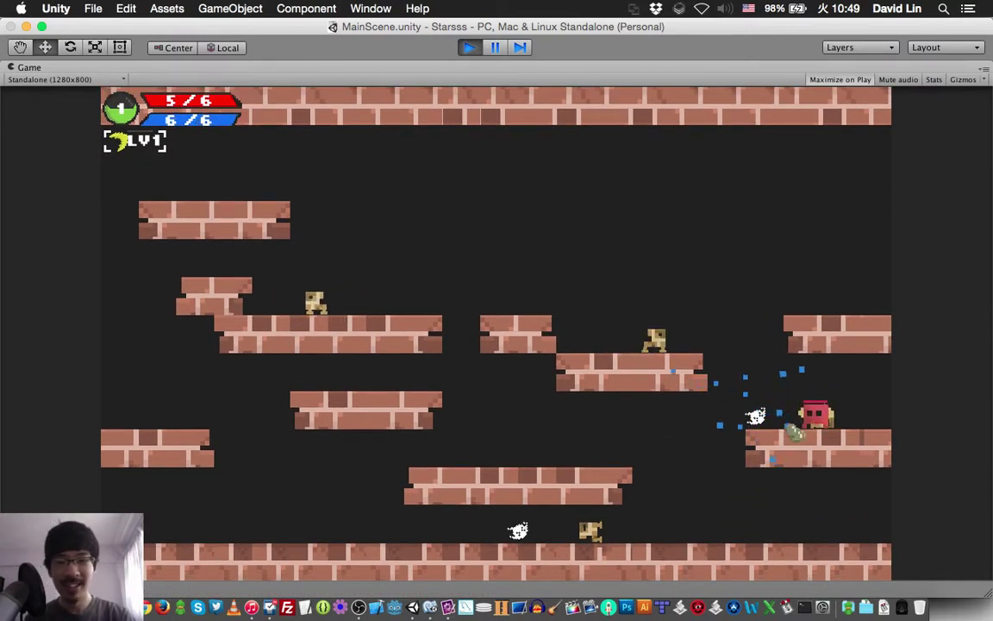
key(Left)
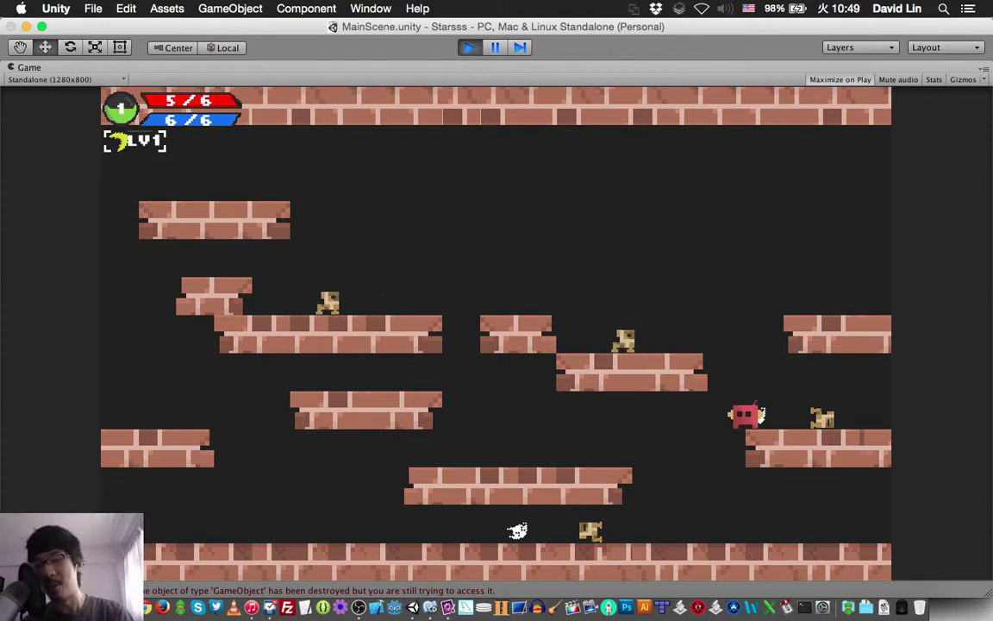
Step: Launch upward repeatedly with the special move on the right platform, then pause the game
key(space)
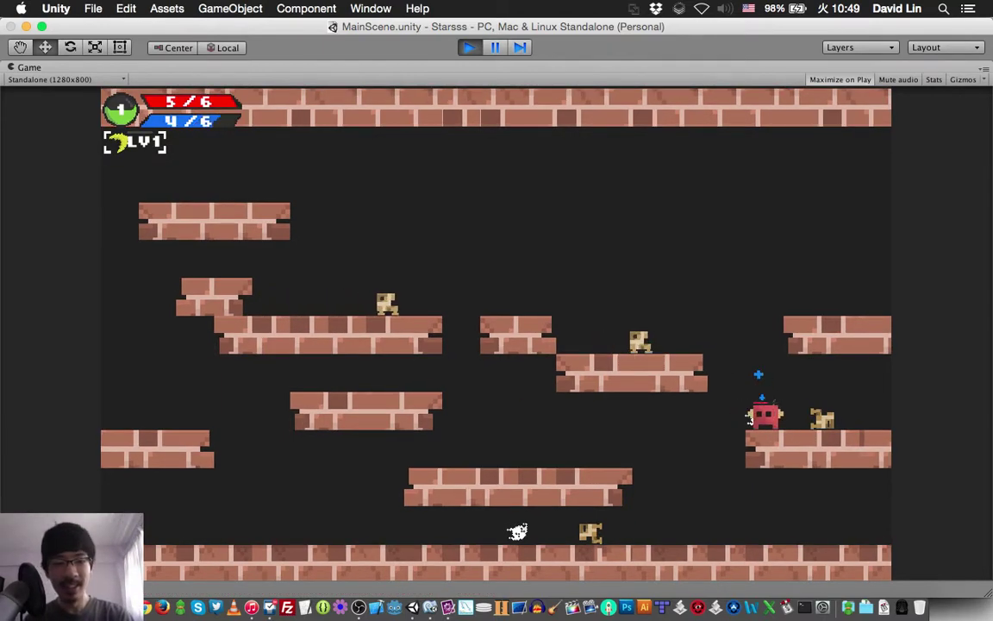
key(space)
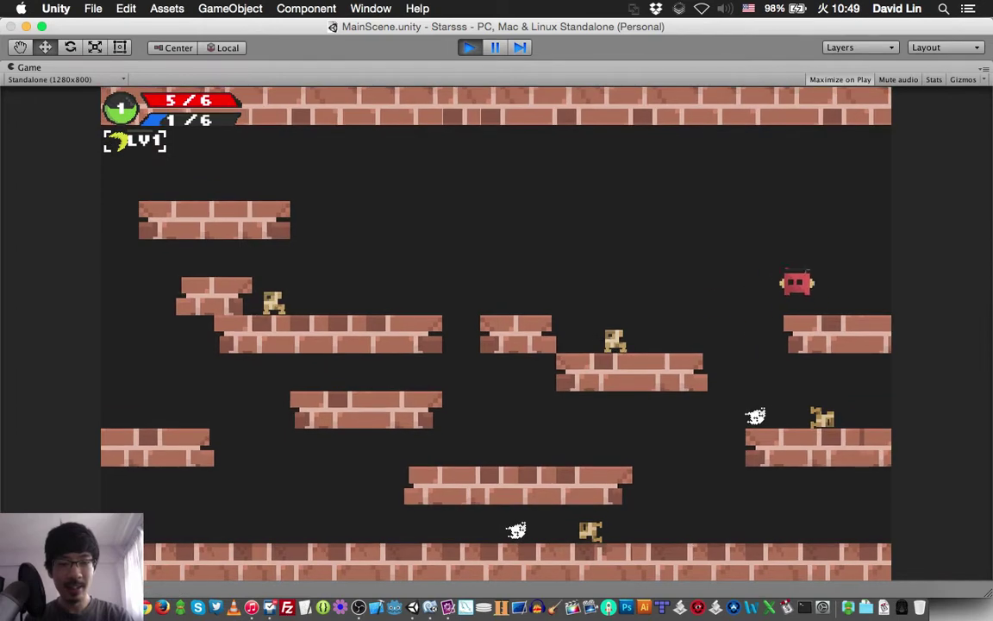
key(space)
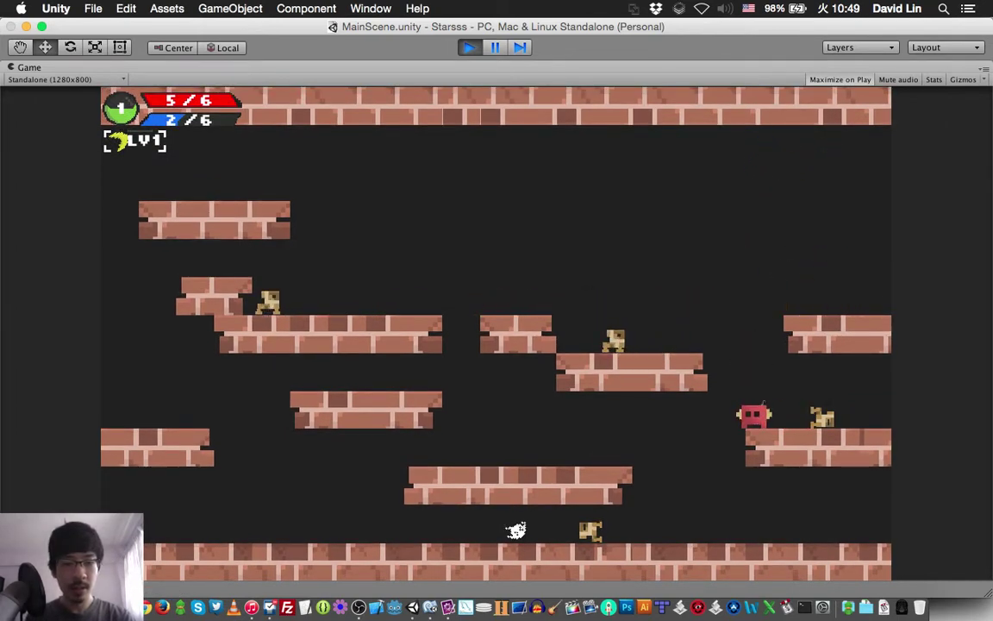
key(space)
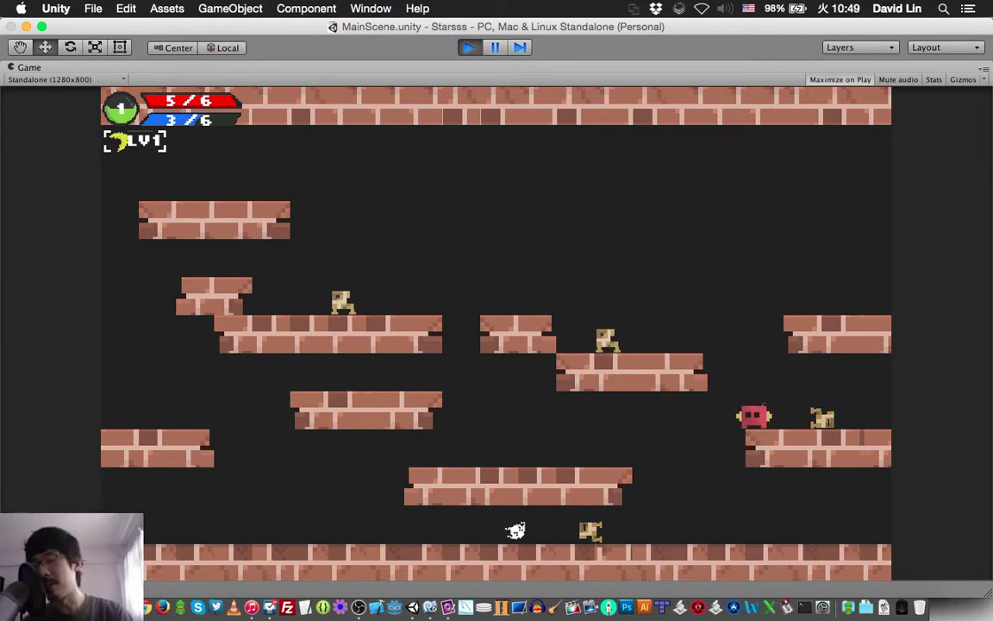
key(space)
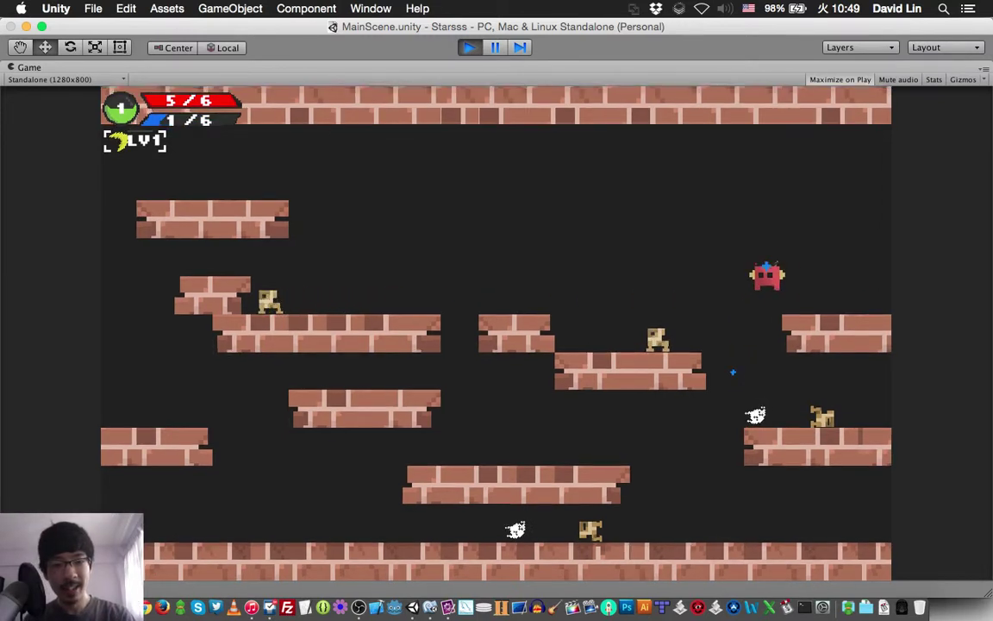
key(Left)
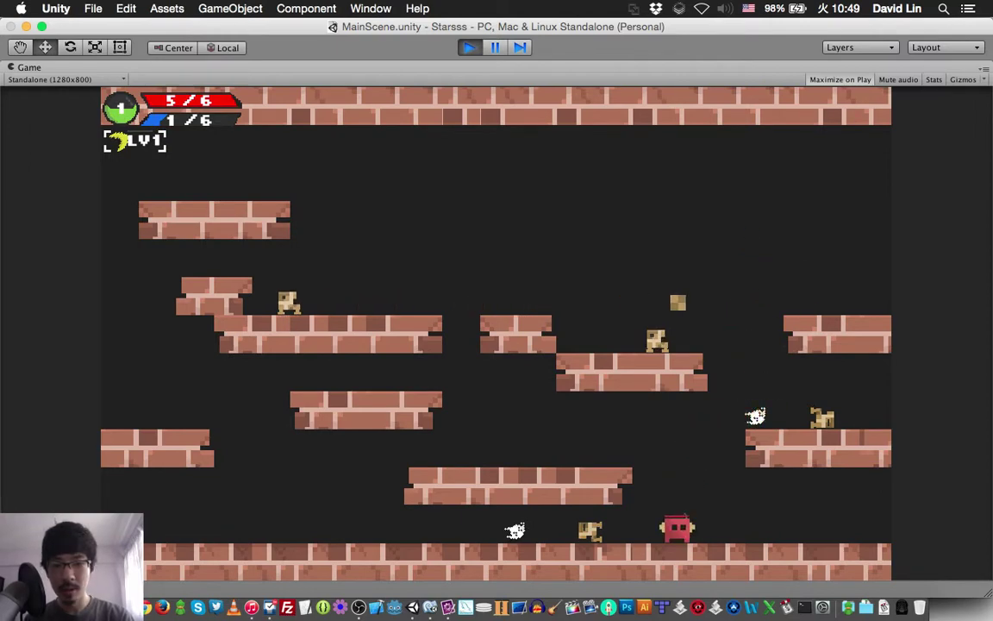
key(Up)
key(Right)
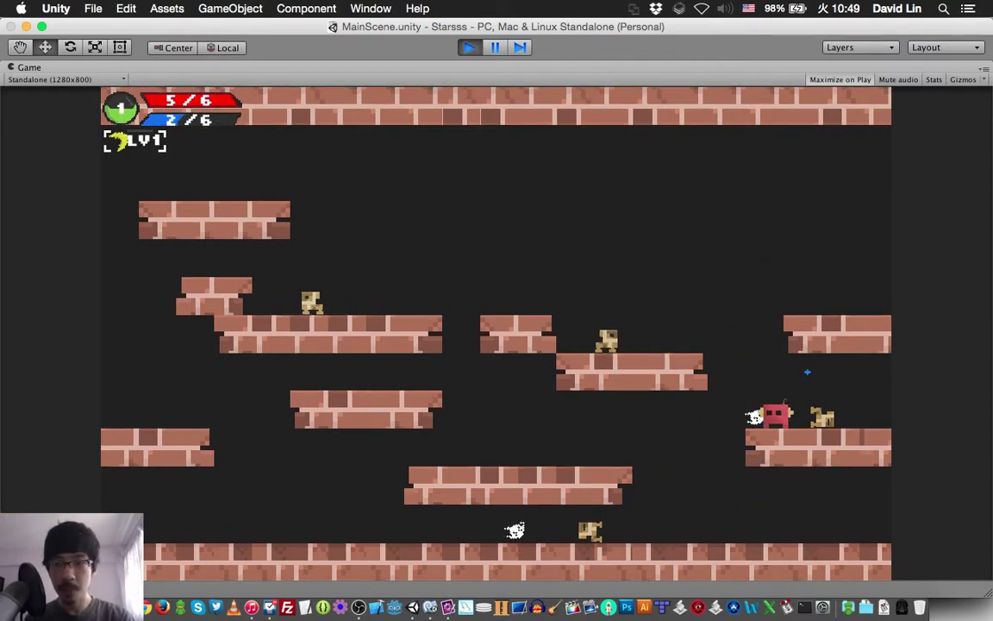
key(Escape)
Step: Quit to character select, start a fresh game as BEAT, and jump up-left for the orb
key(q)
key(Return)
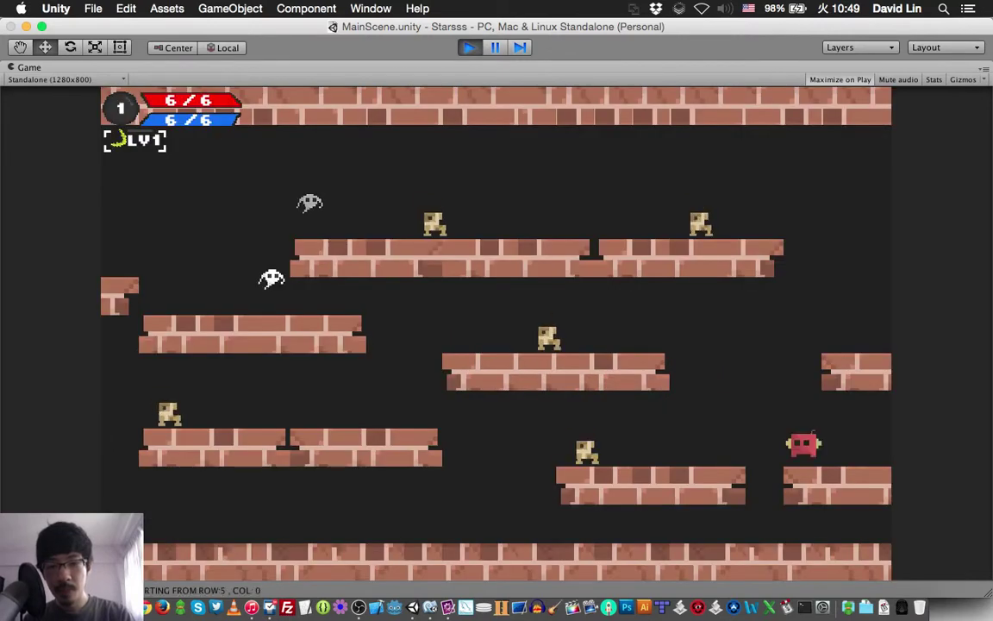
key(space)
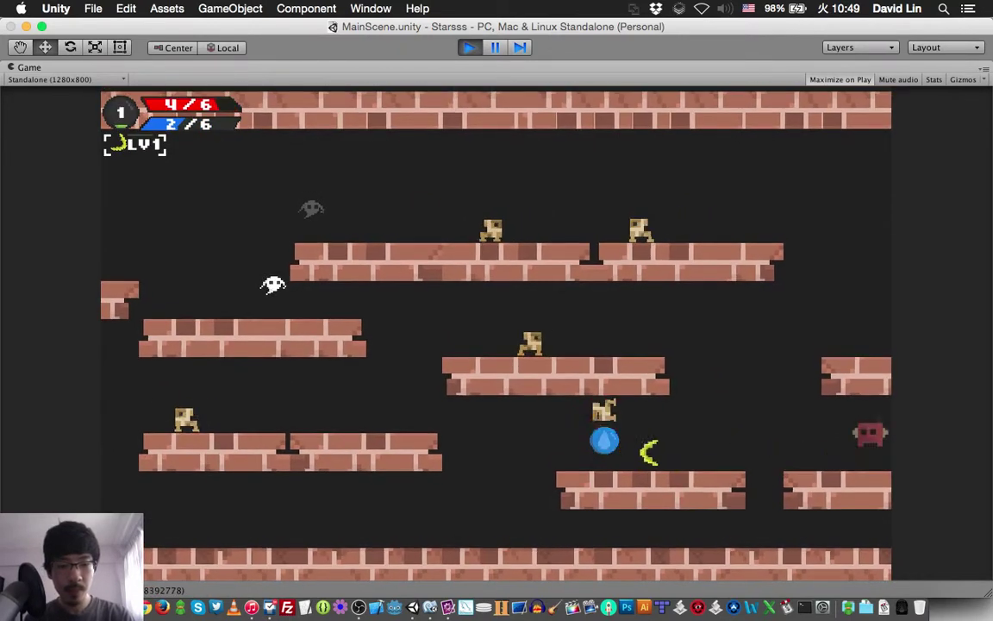
key(Up)
key(Left)
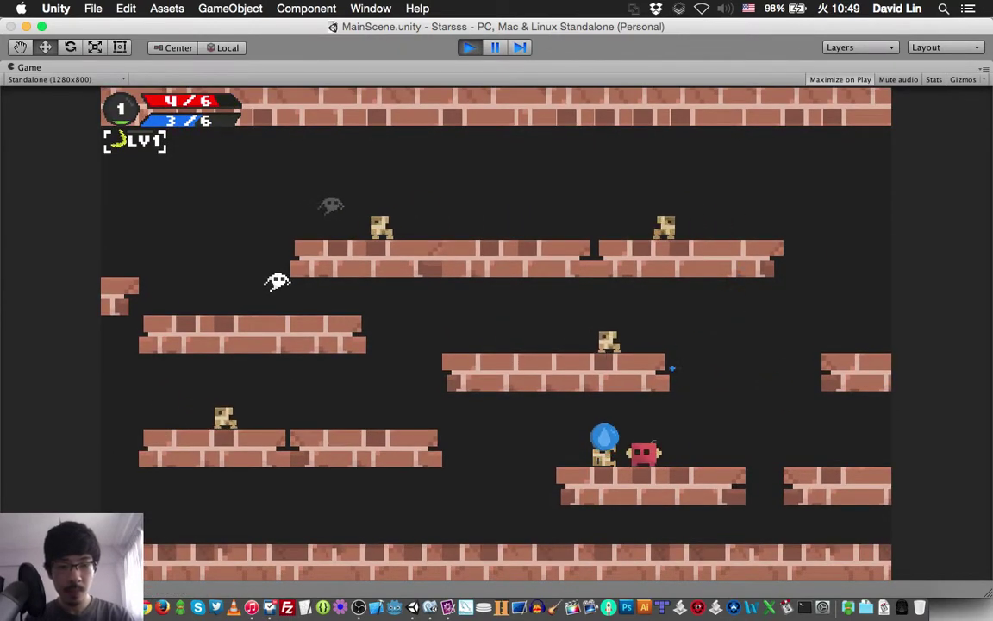
Step: Attack on the lower-right platform, jump back up for the blue orb, then drop to the floor
key(Up)
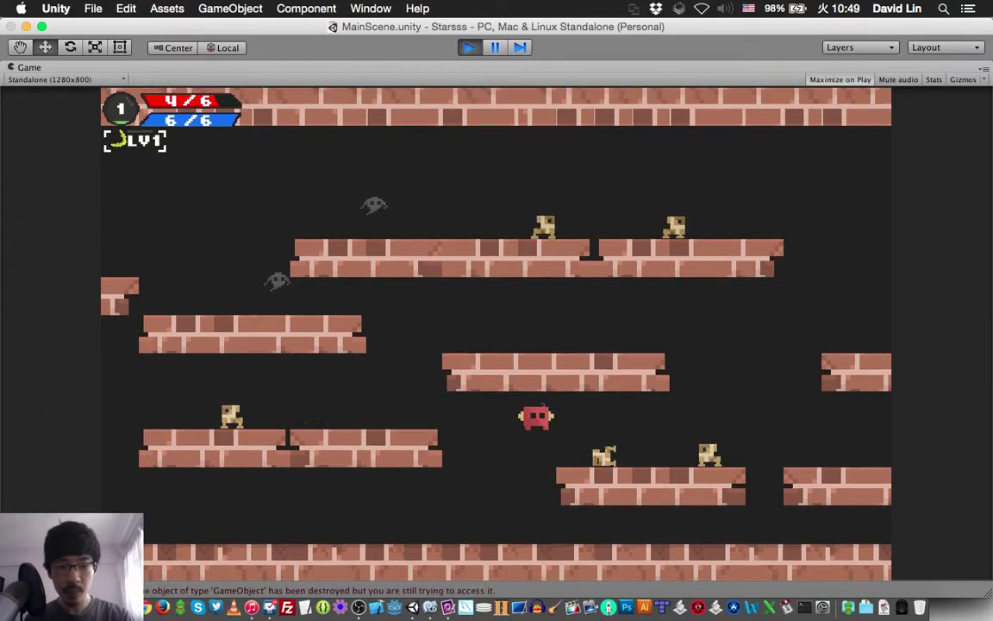
key(Right)
key(space)
key(Left)
key(Up)
key(Right)
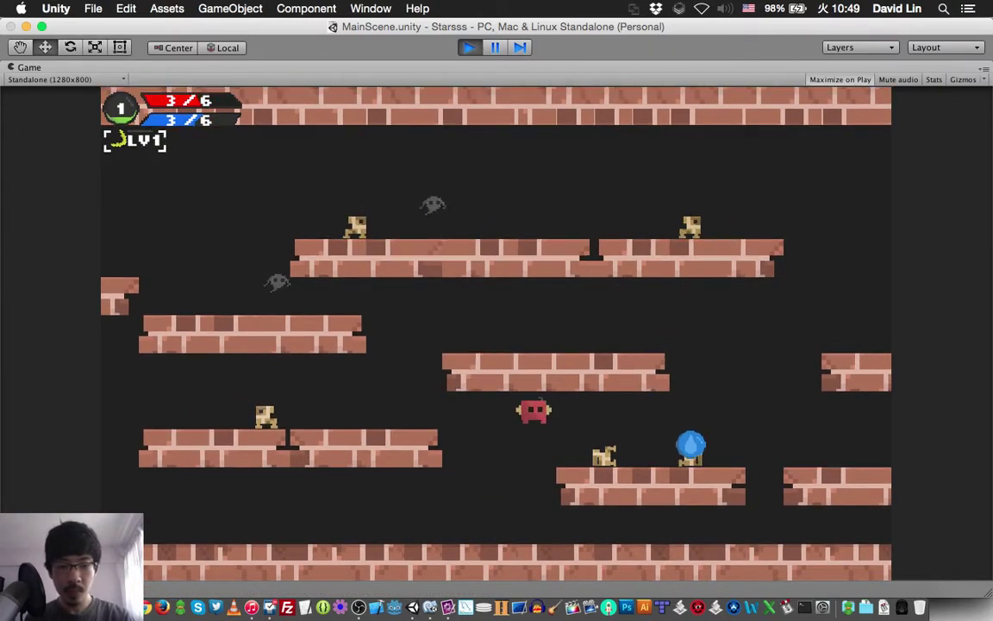
key(Left)
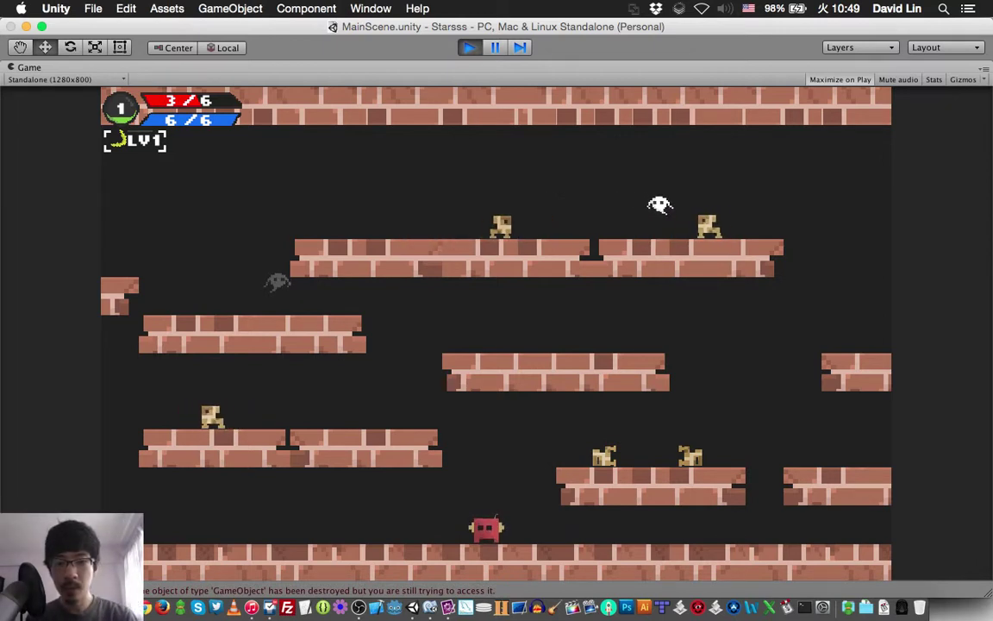
key(Up)
key(Left)
Step: Attack from the left-middle platform, then jump onto the lower-left platform
key(Right)
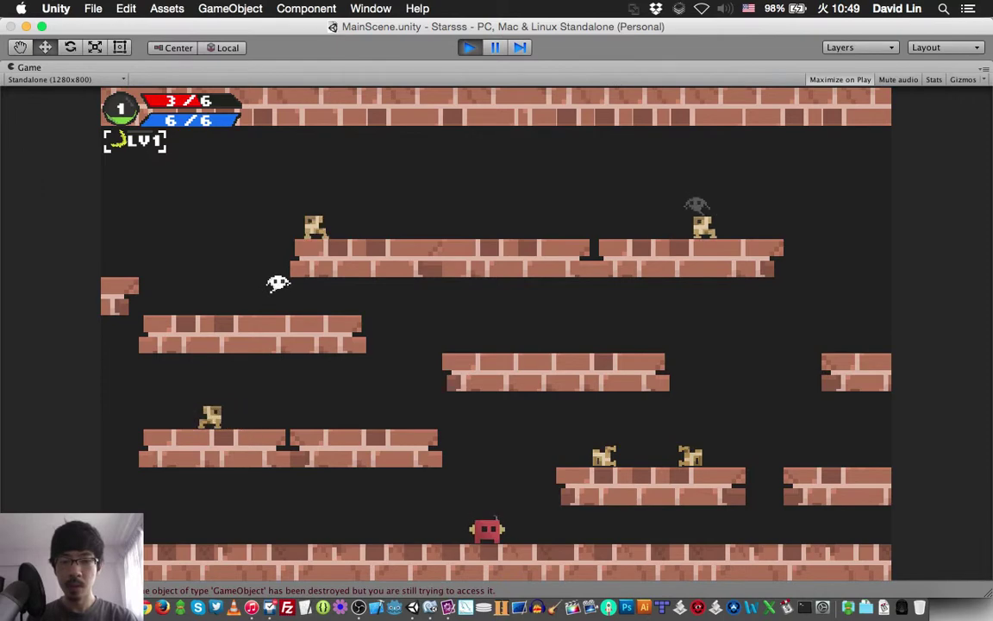
key(Up)
key(Left)
key(space)
key(Right)
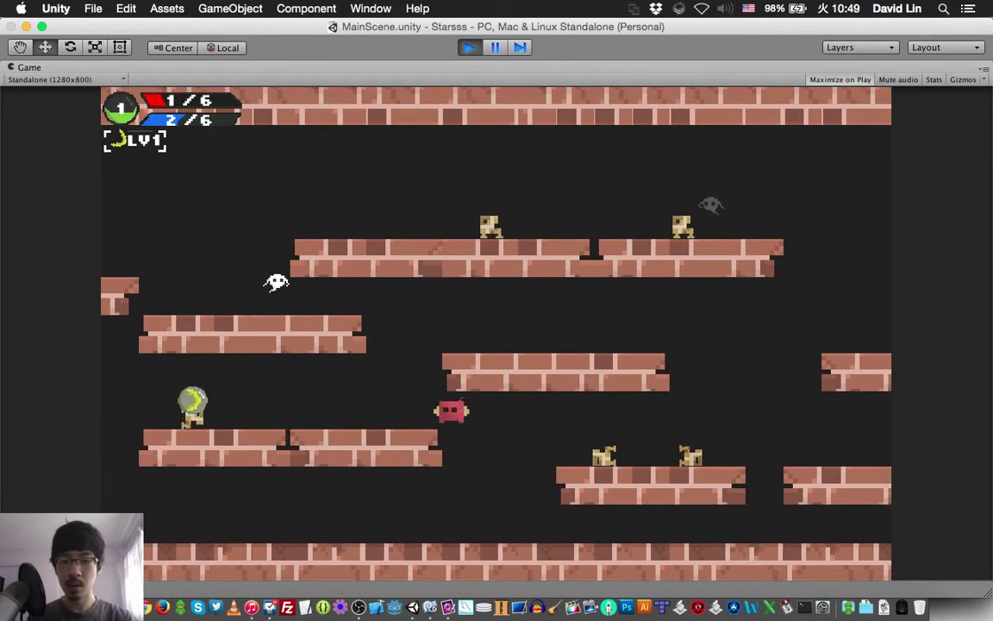
key(Up)
key(Left)
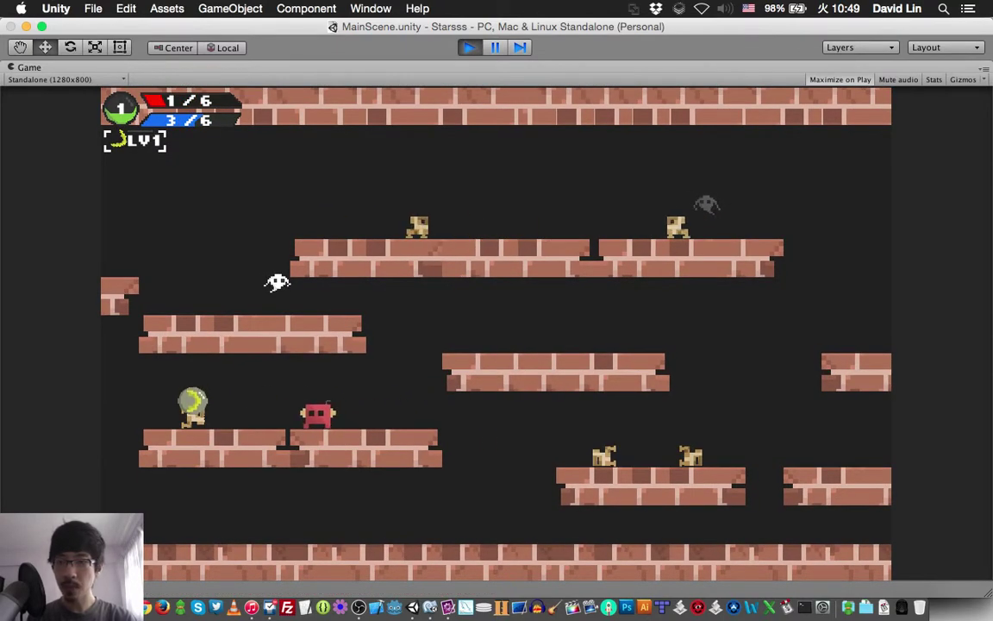
Step: Jump to the middle platform, turn an enemy into a star, and stop play mode with Cmd+P
key(Right)
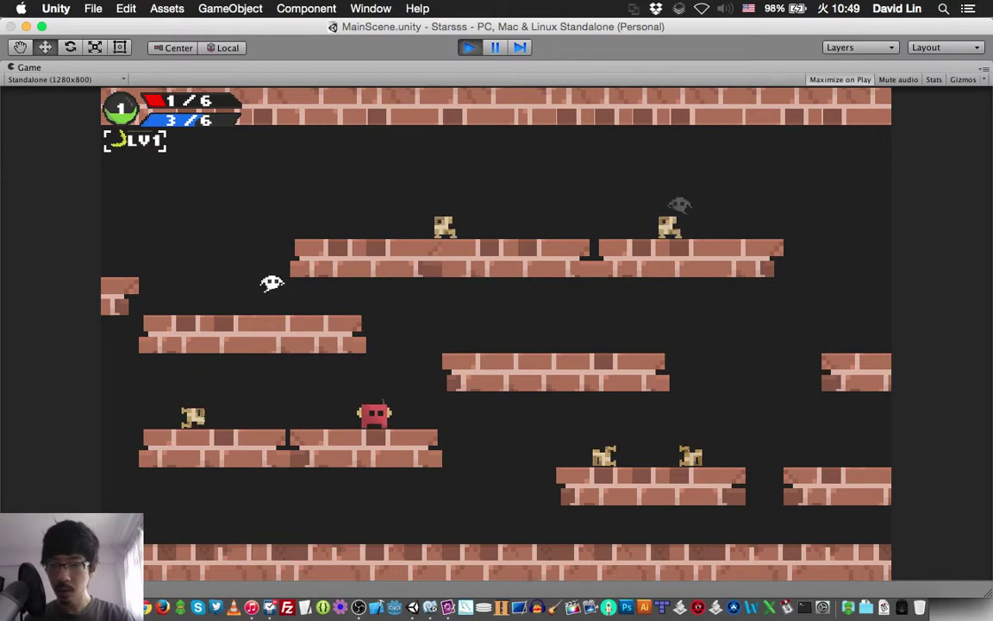
key(Left)
key(Right)
key(Up)
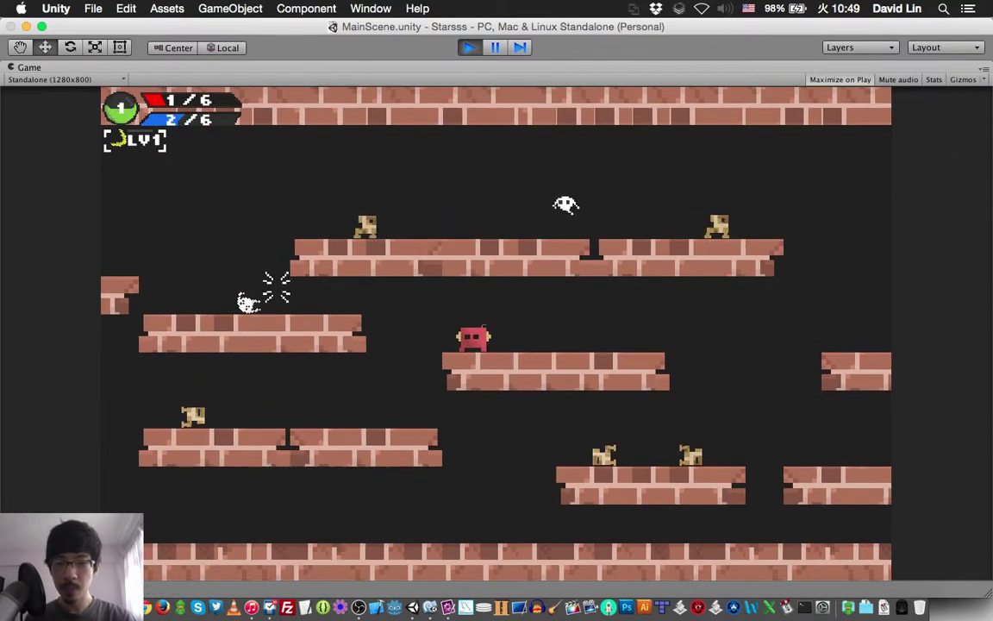
key(Left)
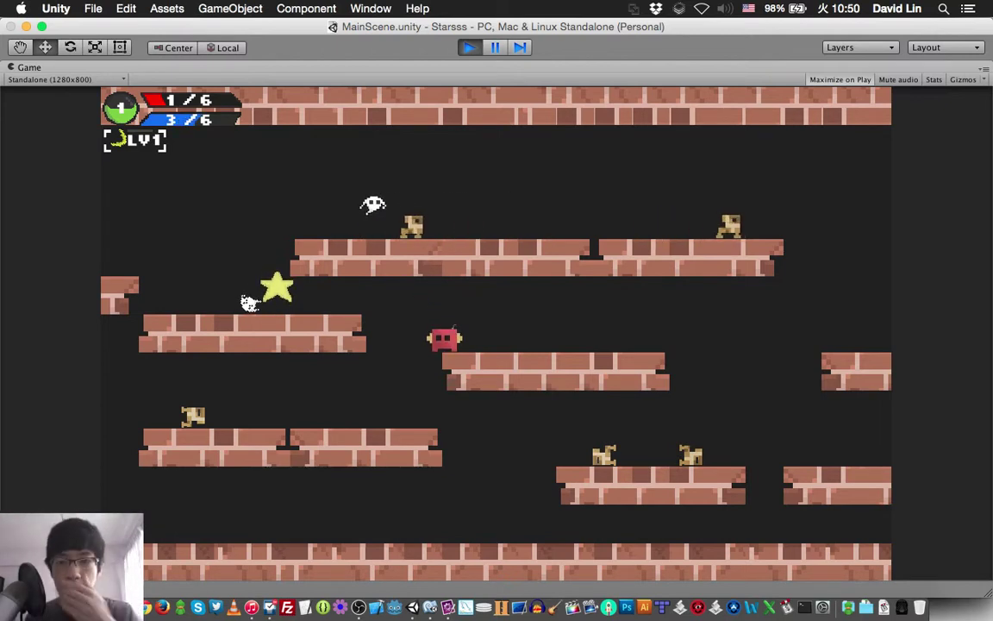
key(super+p)
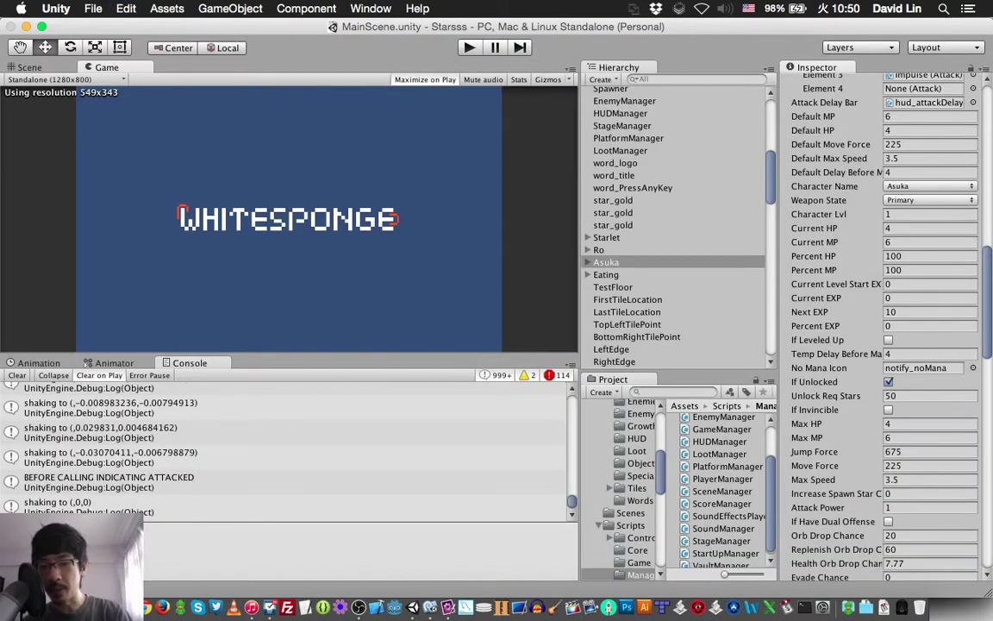
Step: In MonoDevelop, change the wave attack yOffset on Player.cs line 1990 from 0.08f to 0.07f and save
click(431, 591)
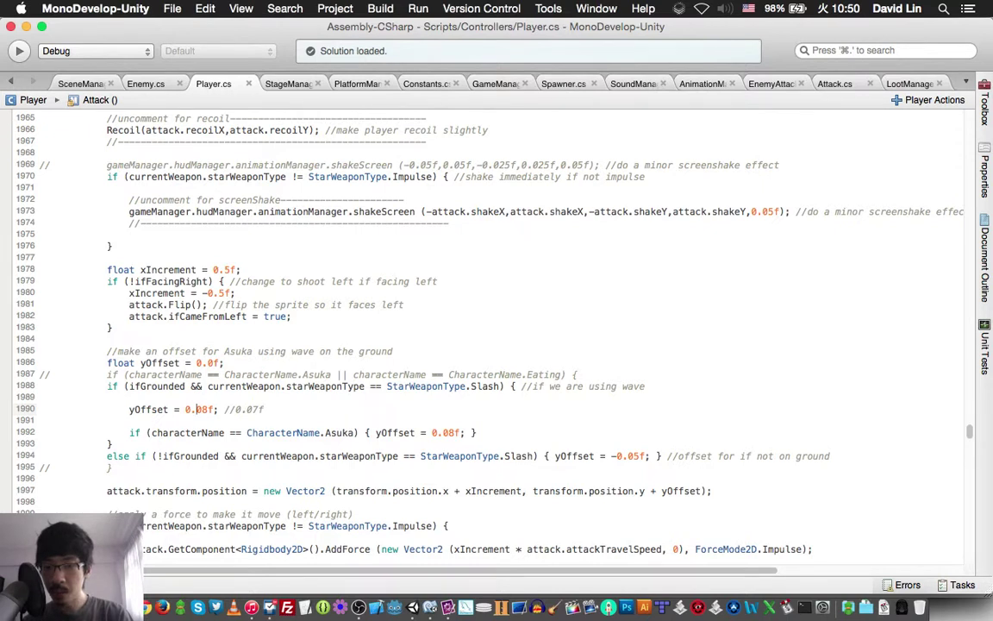
key(BackSpace)
text(7)
key(super+s)
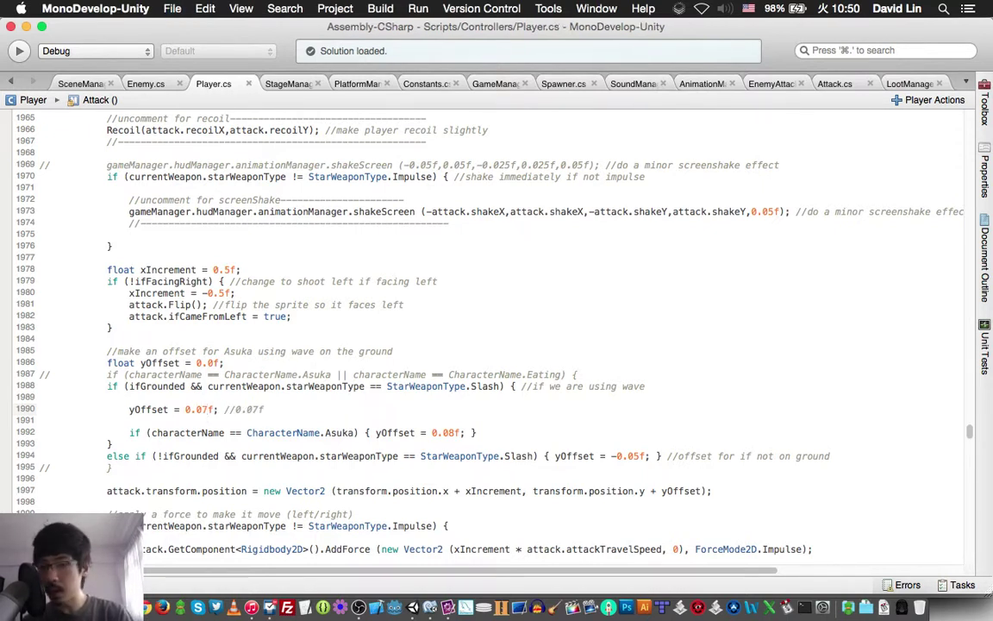
scroll(483, 327, down, 2)
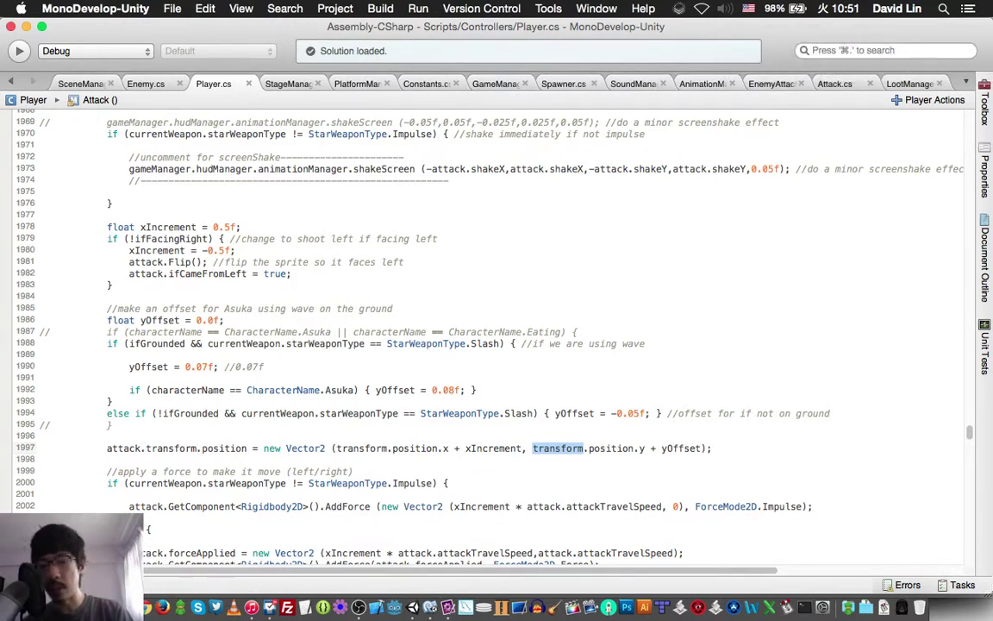
click(494, 448)
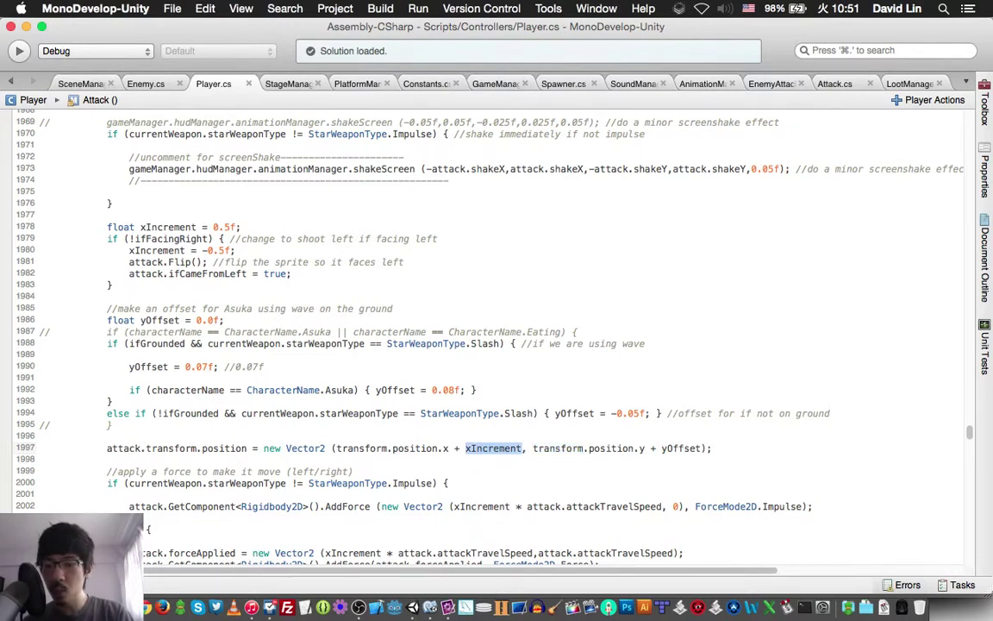
scroll(483, 328, down, 2)
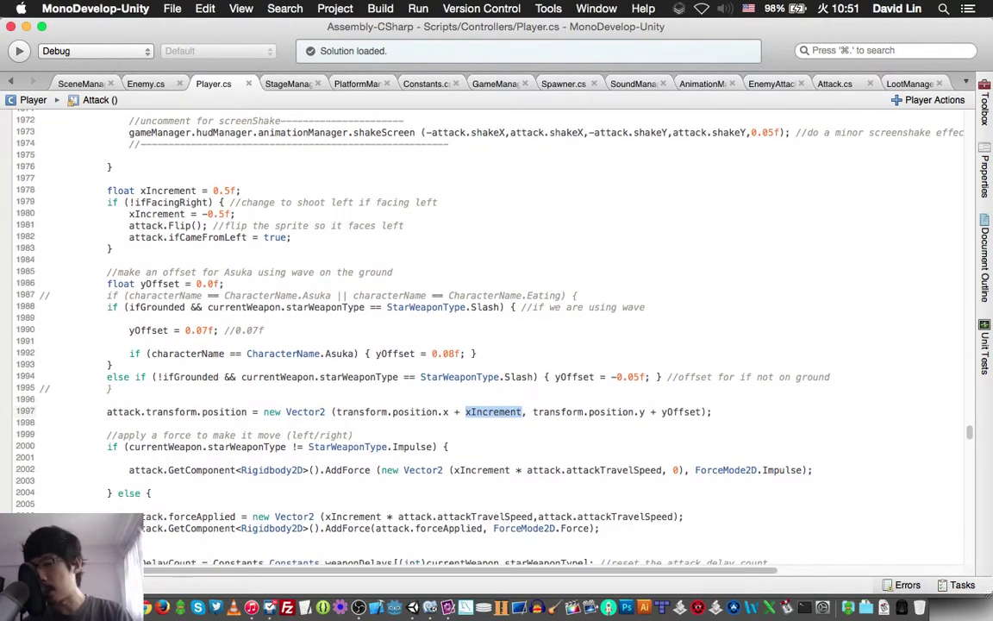
mouse_move(405, 413)
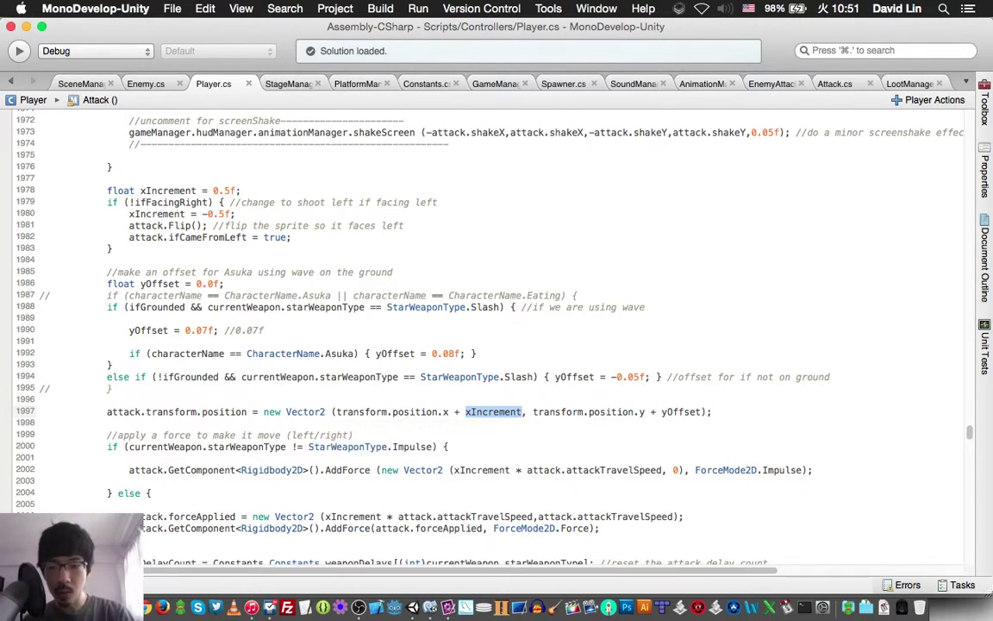
double_click(363, 411)
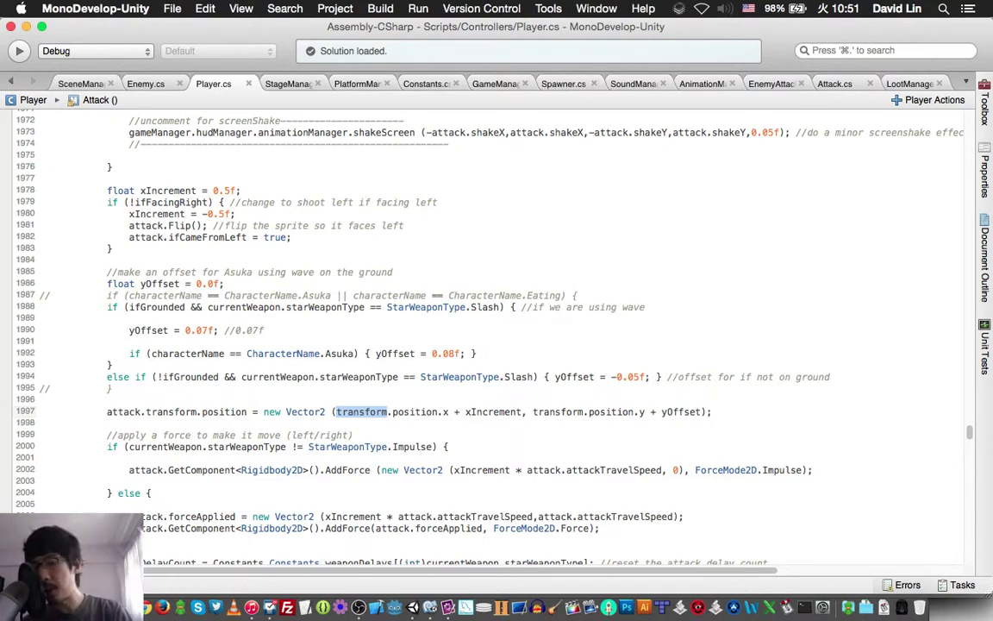
shift+click(448, 411)
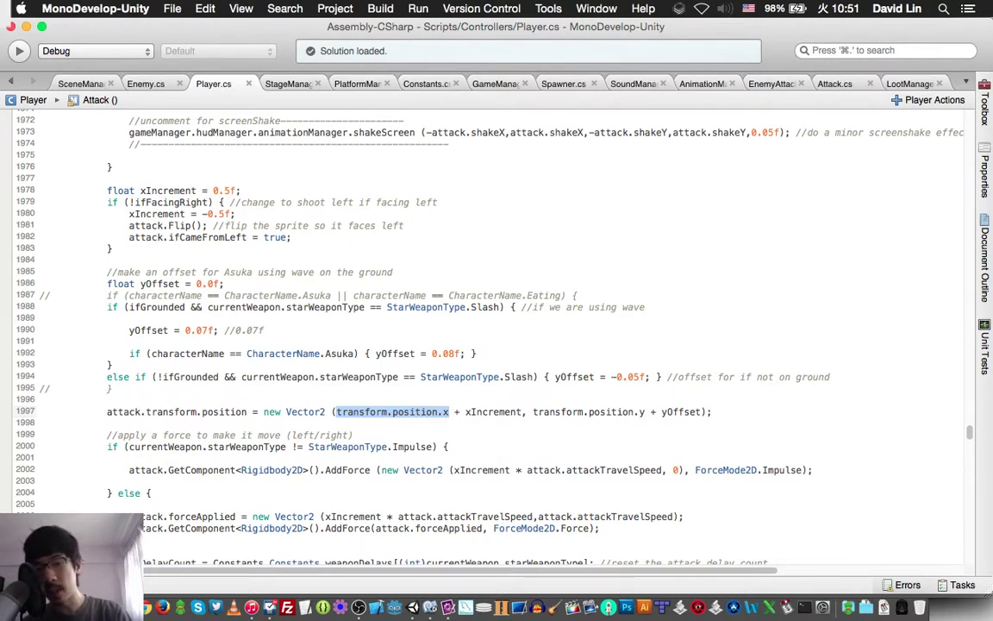
click(643, 411)
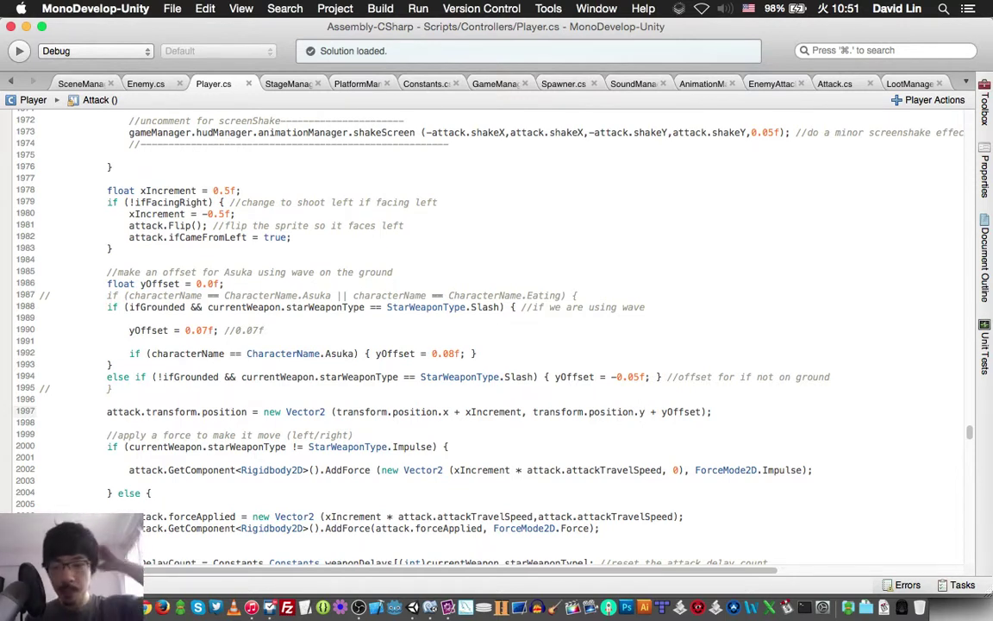
scroll(470, 395, down, 1)
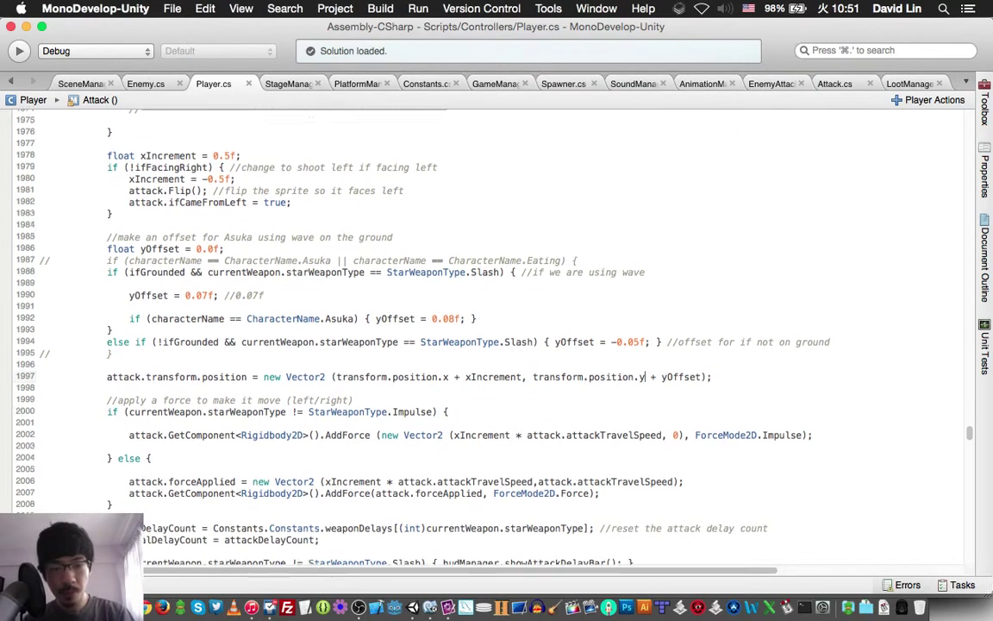
mouse_move(470, 396)
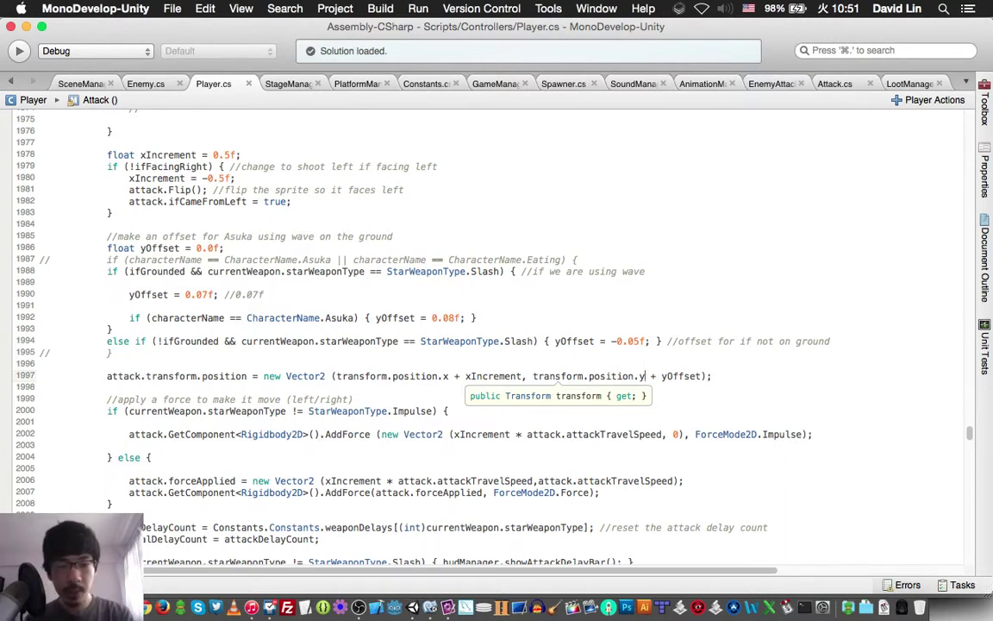
key(shift+alt+Left)
key(shift+alt+Left)
key(shift+alt+Left)
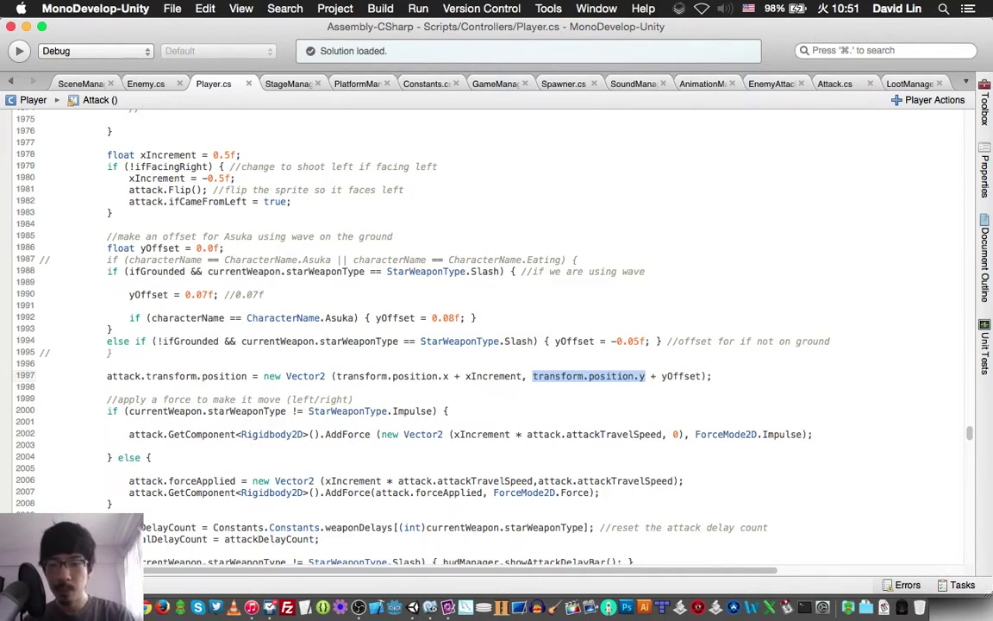
scroll(491, 328, down, 2)
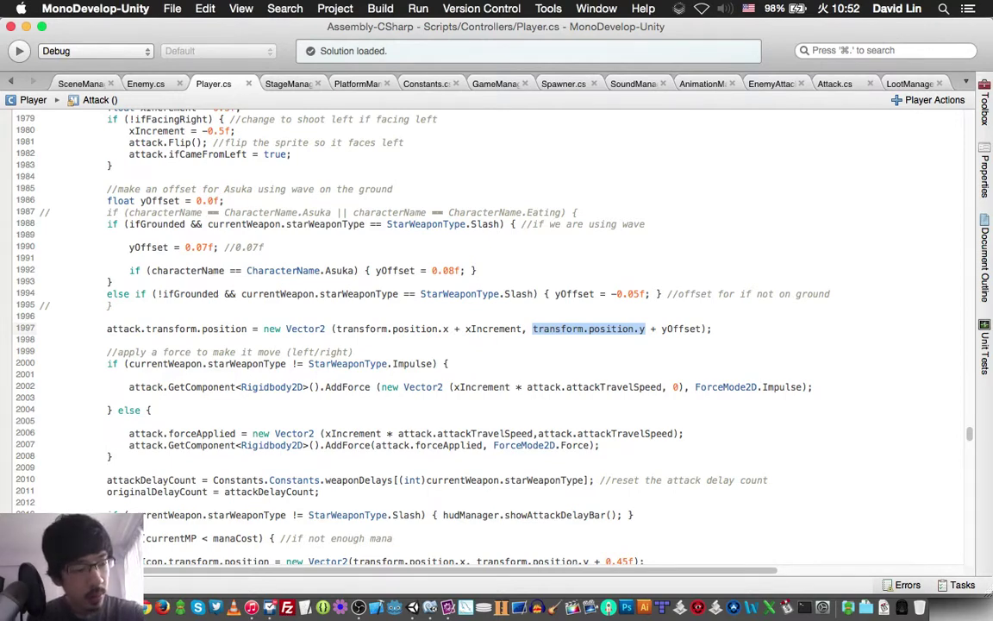
scroll(491, 336, up, 3)
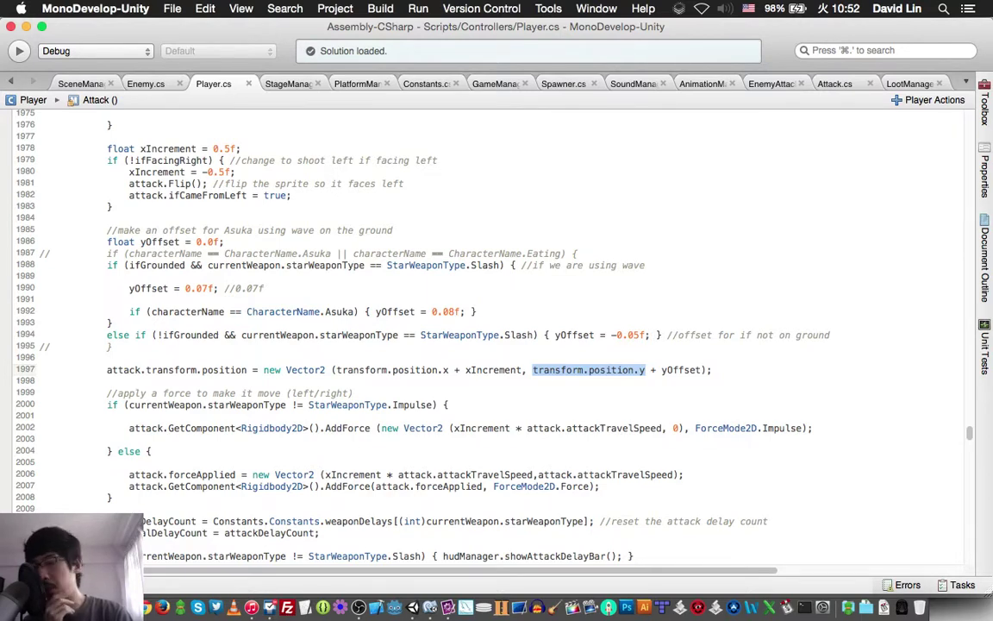
scroll(497, 328, up, 1)
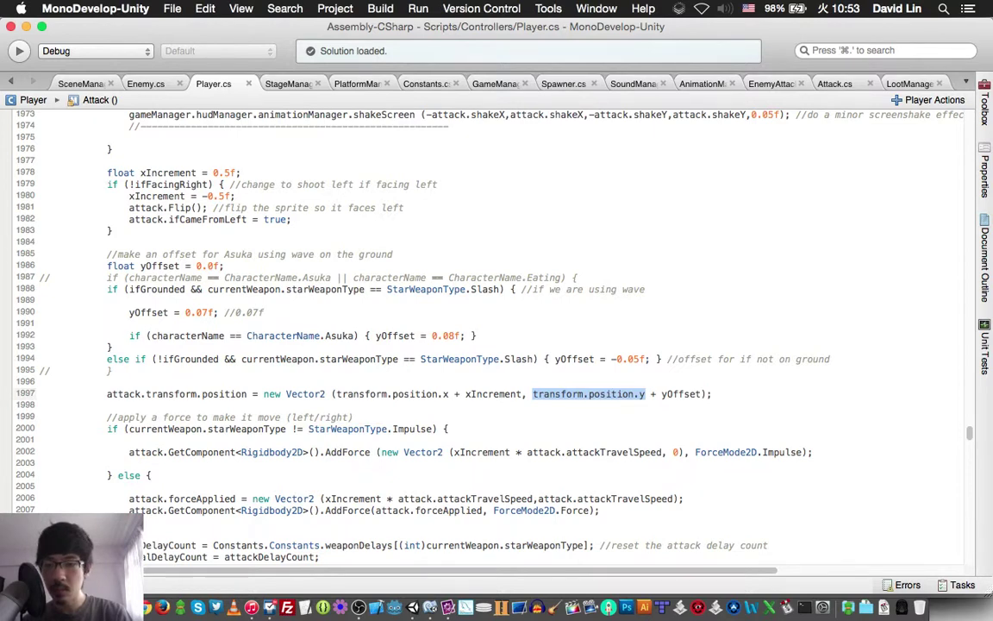
scroll(497, 328, up, 2)
scroll(440, 302, up, 2)
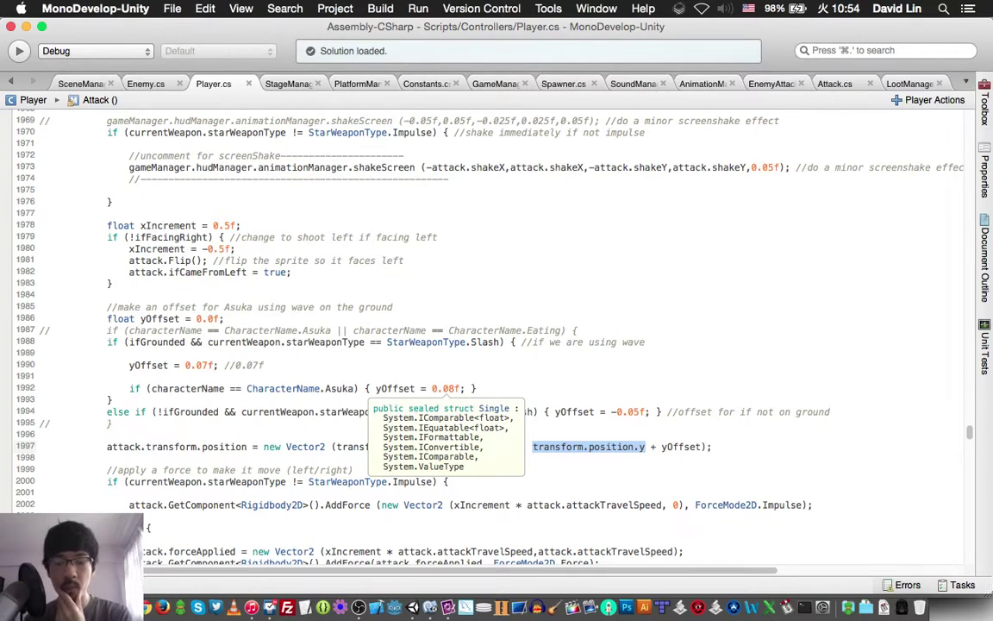
scroll(440, 345, up, 2)
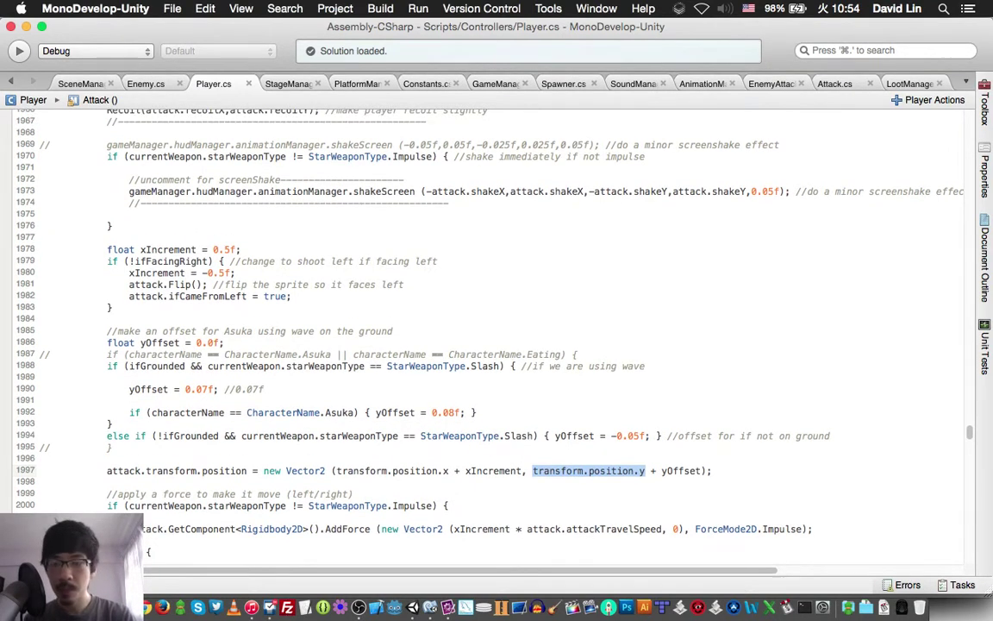
scroll(440, 302, down, 5)
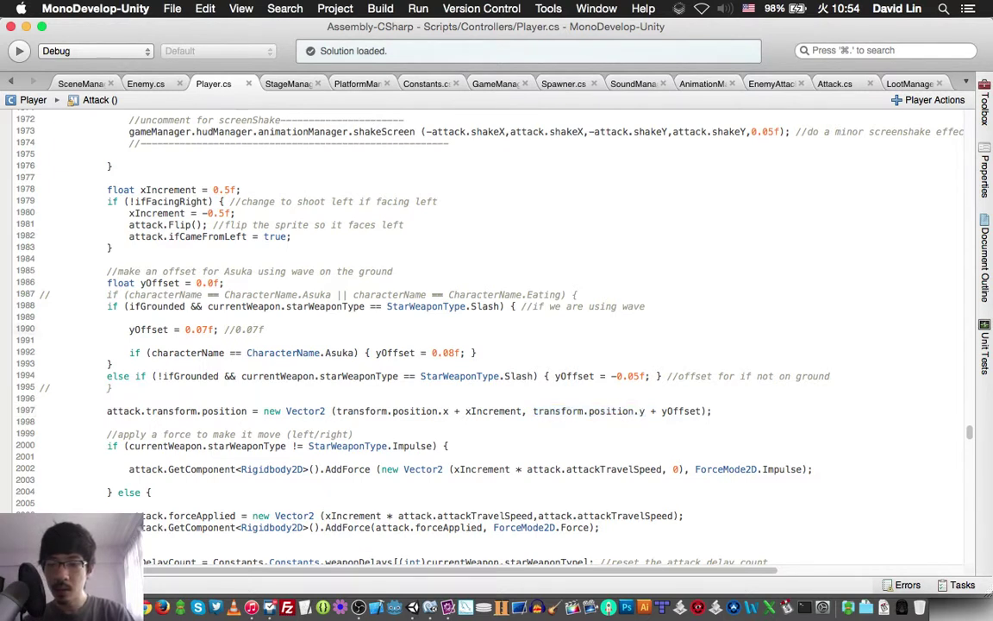
Step: Remove the 7 from the yOffset value, save Player.cs, and switch back to the Unity editor
key(BackSpace)
text(1)
key(super+s)
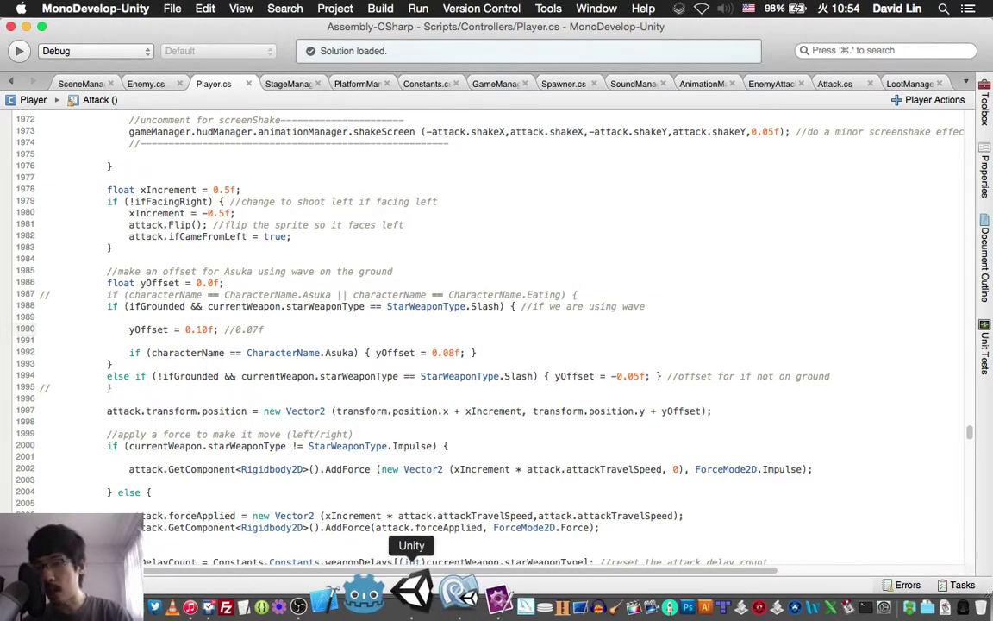
click(412, 591)
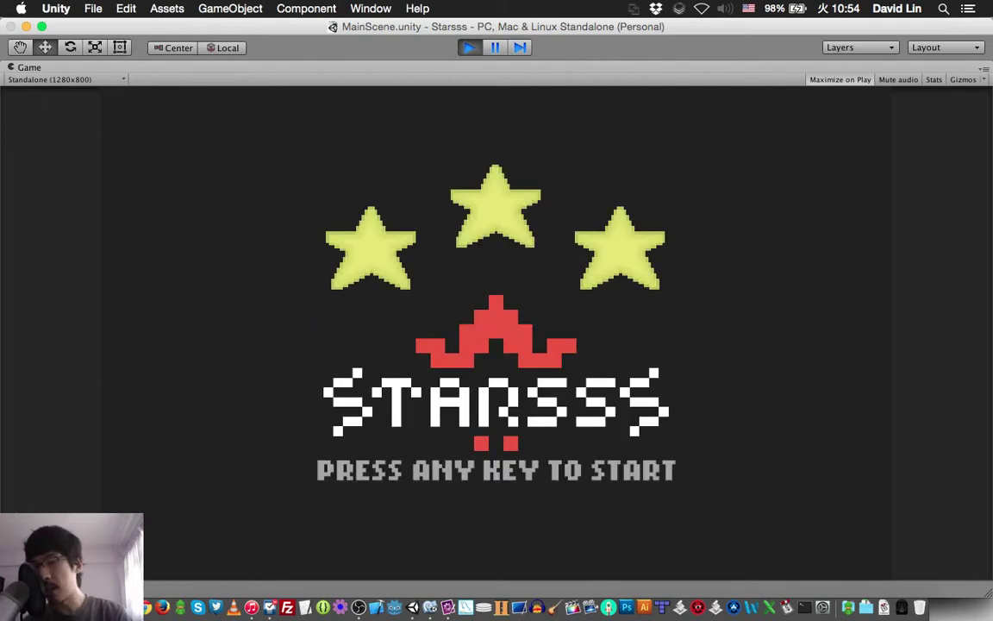
Step: Pass the PRESS ANY KEY title screen and start a run as BEAT from character select
key(Return)
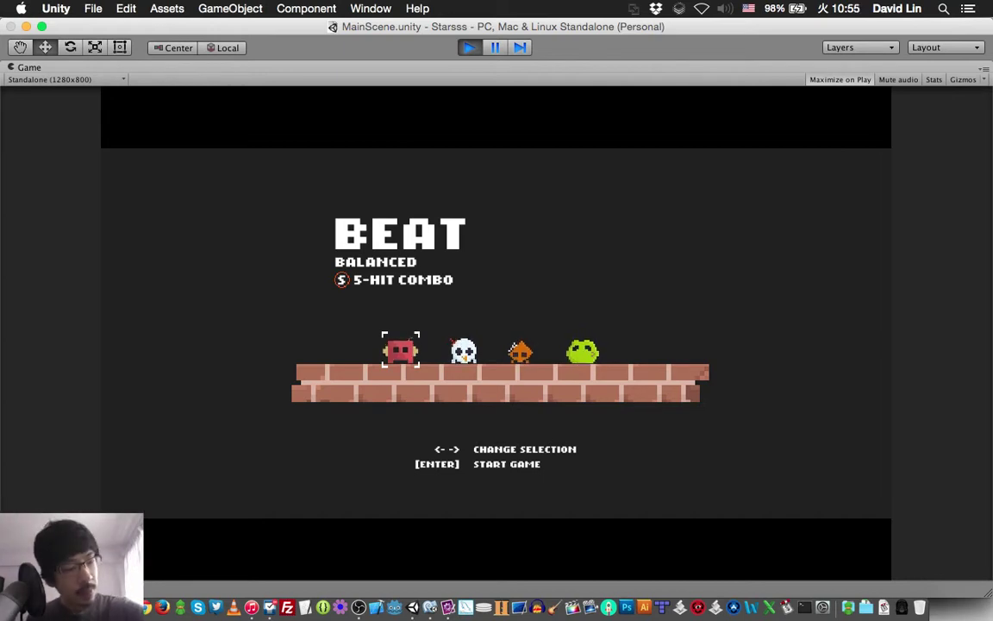
key(Return)
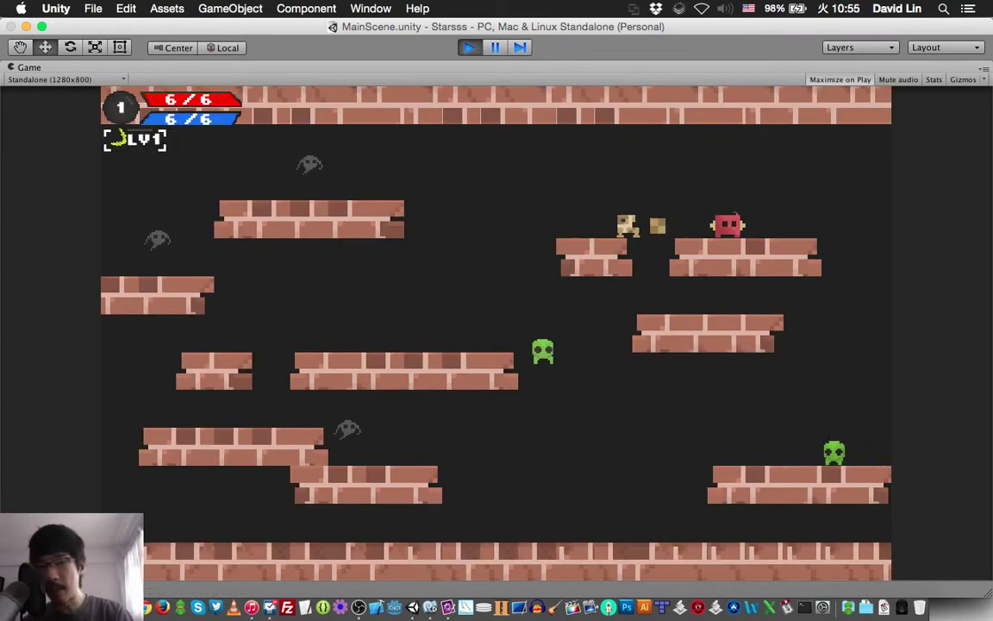
Step: Fire a crescent left, leave the top-right platform, and shoot crescents right from the middle platform
key(j)
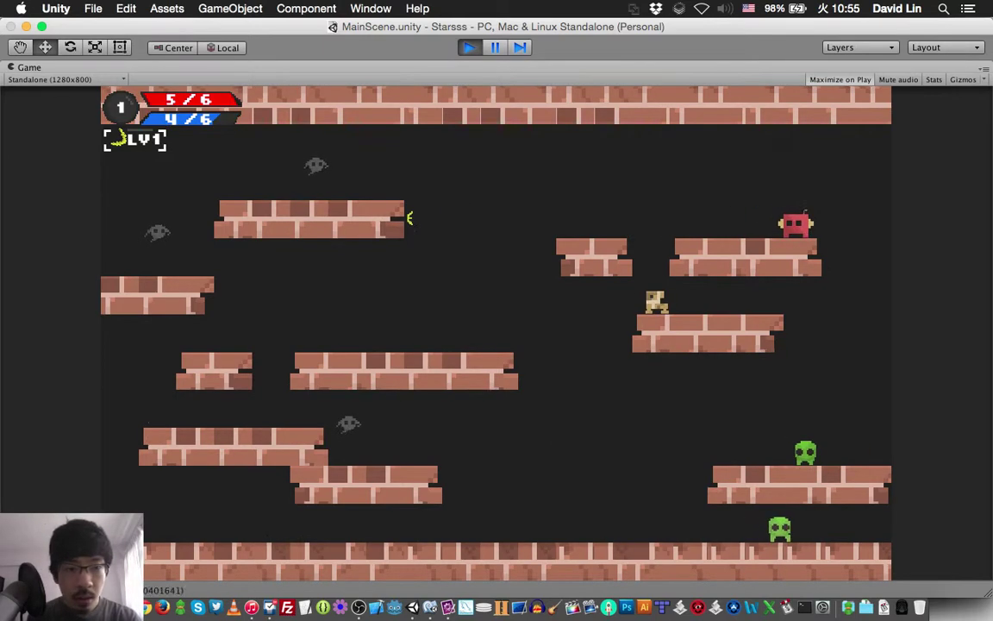
key(a)
key(k)
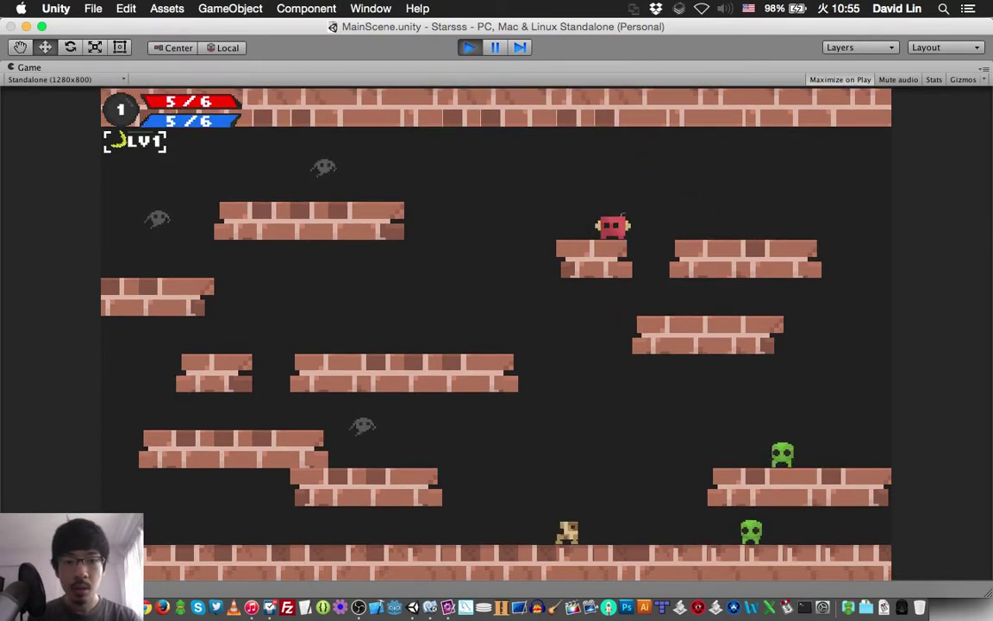
key(a)
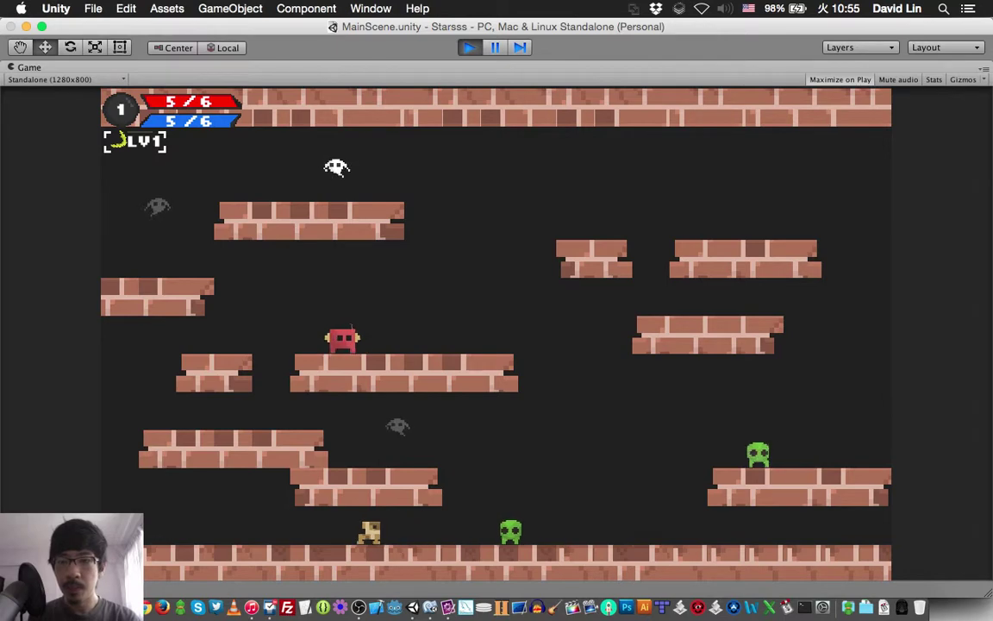
key(j)
key(a)
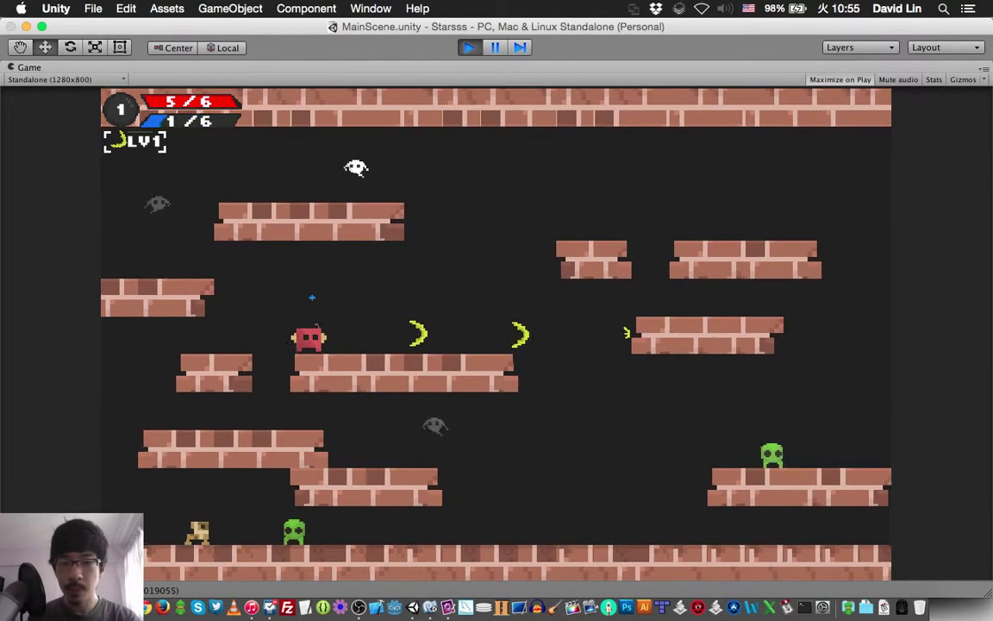
key(d)
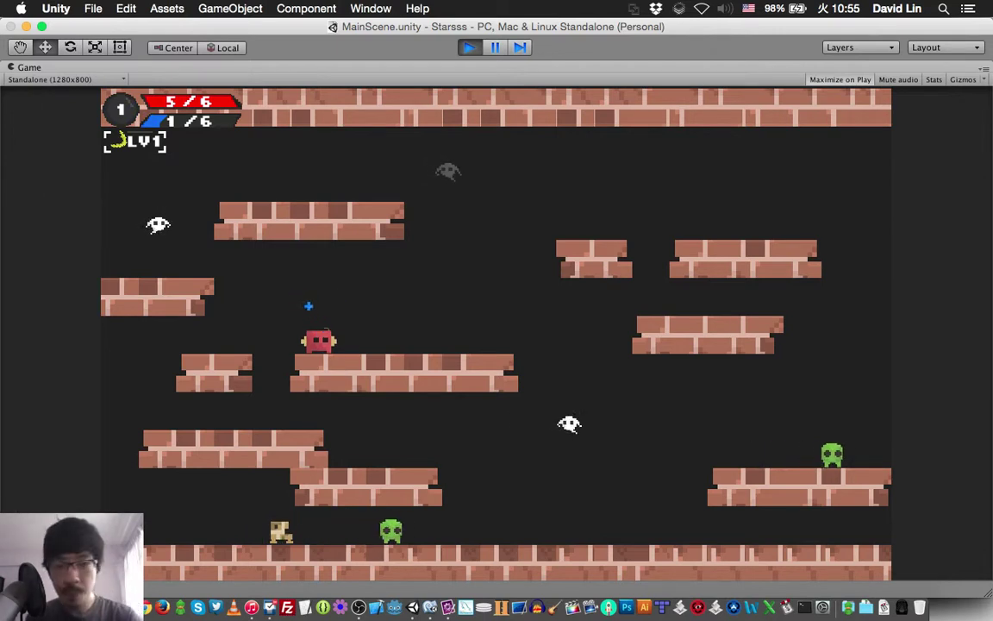
Step: Drop to the lower-left platform, walk left, then jump back onto the middle platform
key(a)
key(d)
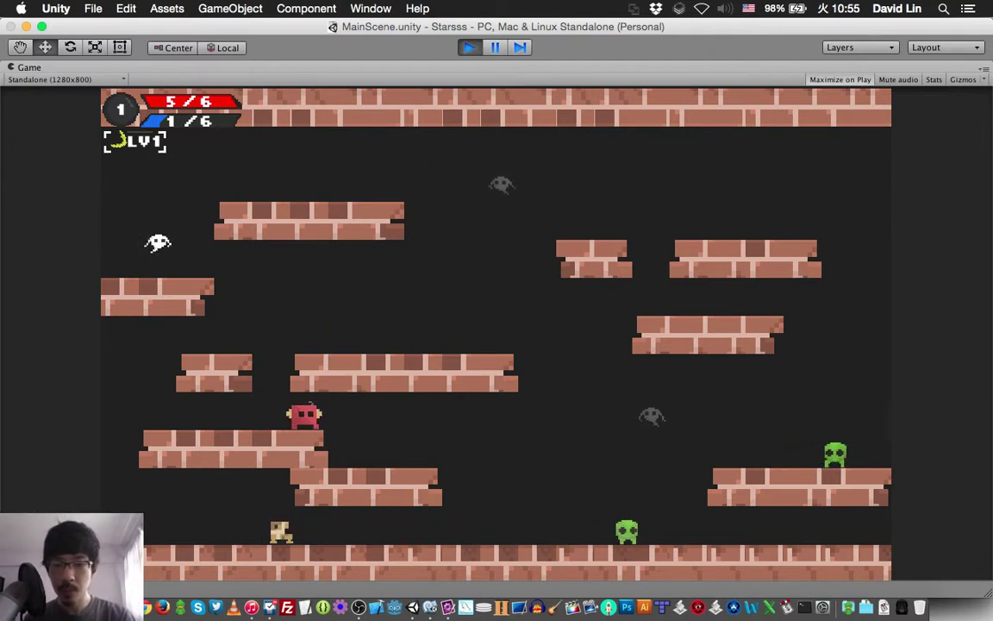
key(a)
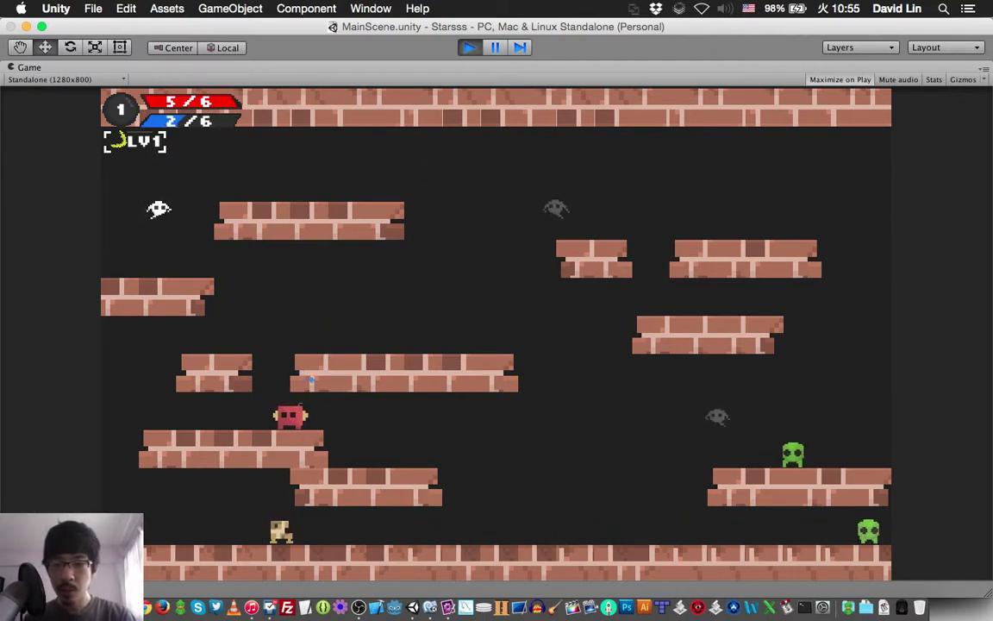
key(a)
key(space)
key(d)
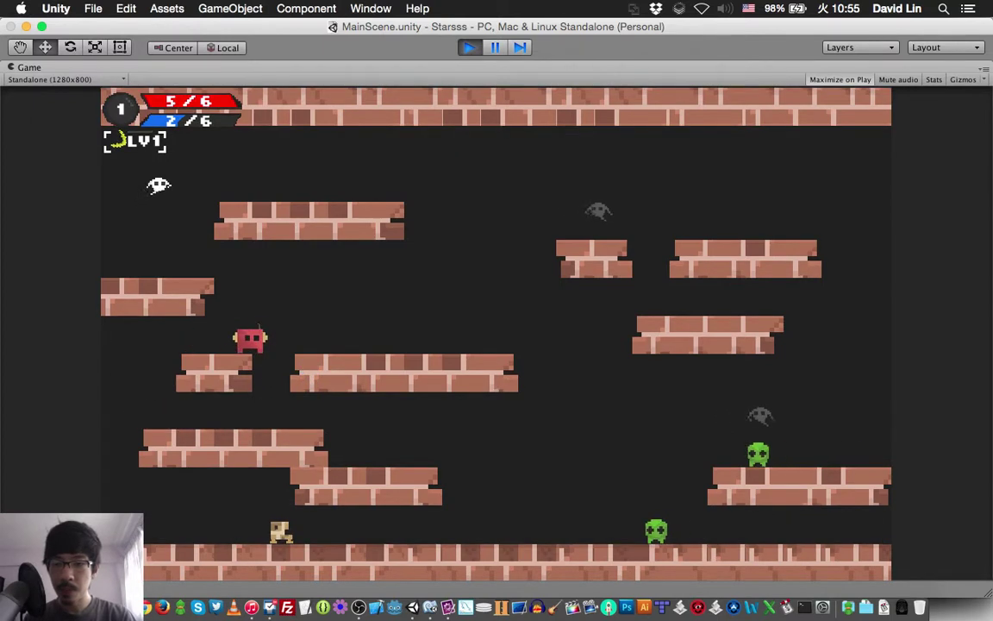
key(space)
key(a)
key(d)
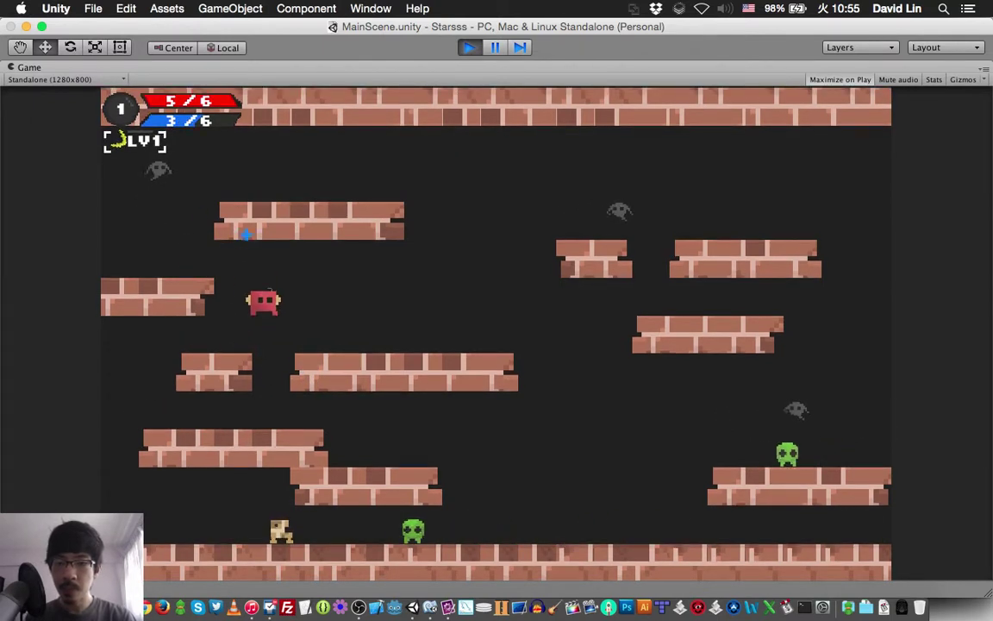
Step: Jump toward the upper-middle area, then reach the upper-right platform for the blue orb
key(d)
key(space)
key(a)
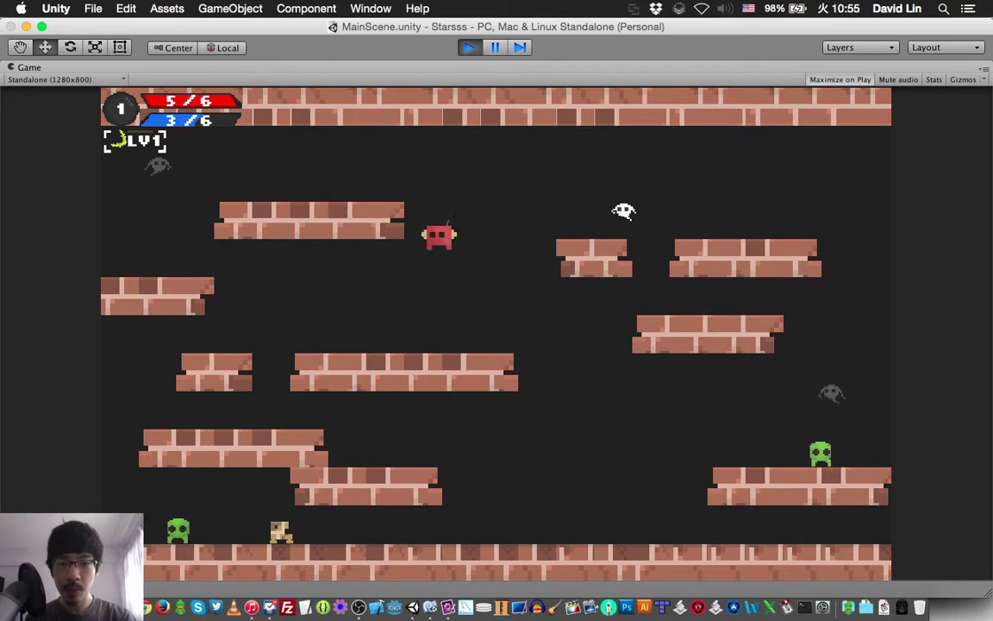
key(d)
key(d)
key(a)
key(space)
key(d)
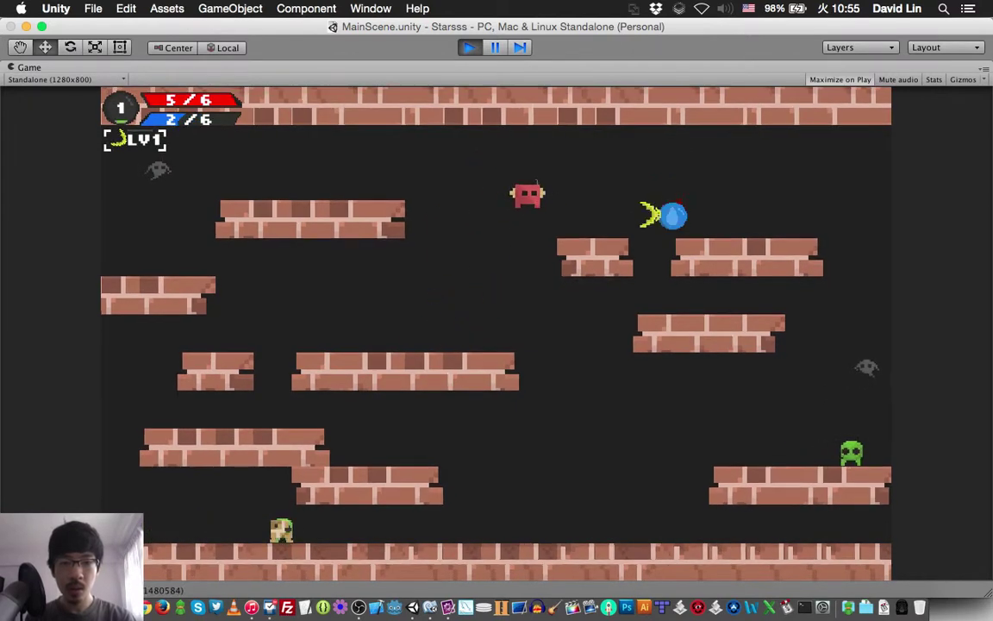
key(space)
key(d)
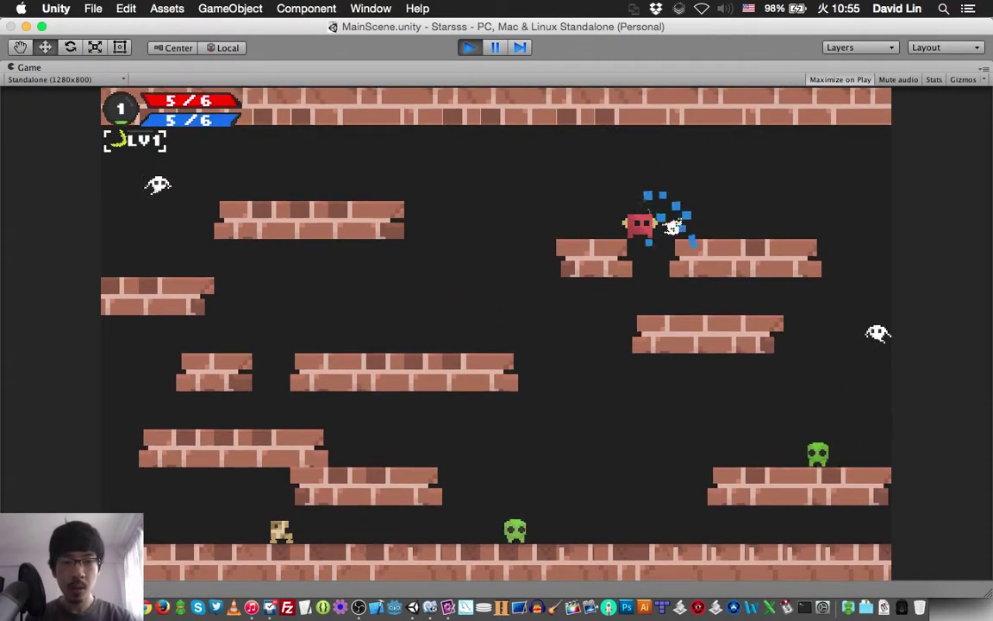
key(a)
key(a)
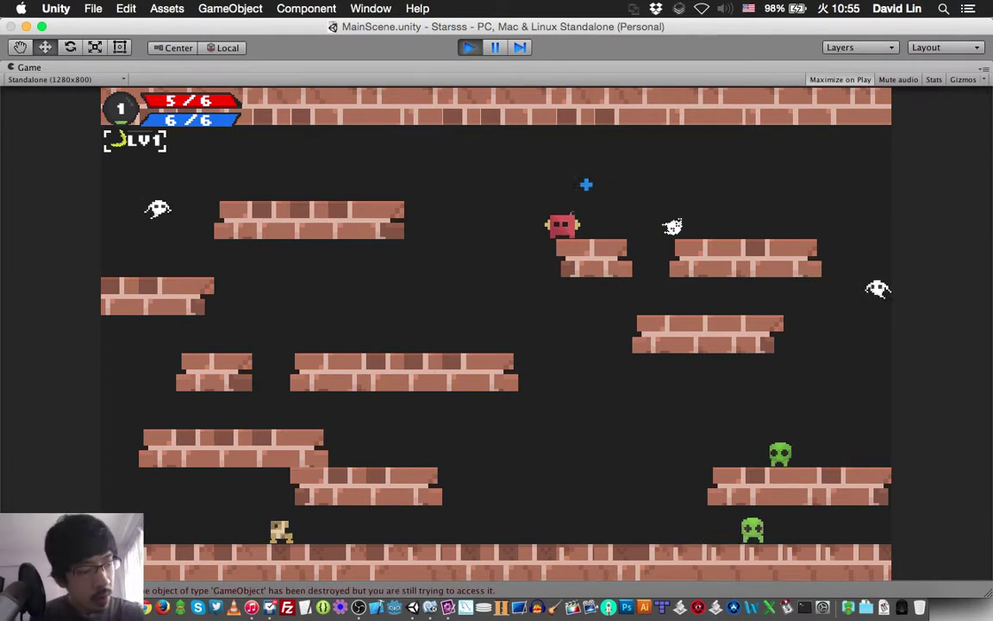
key(a)
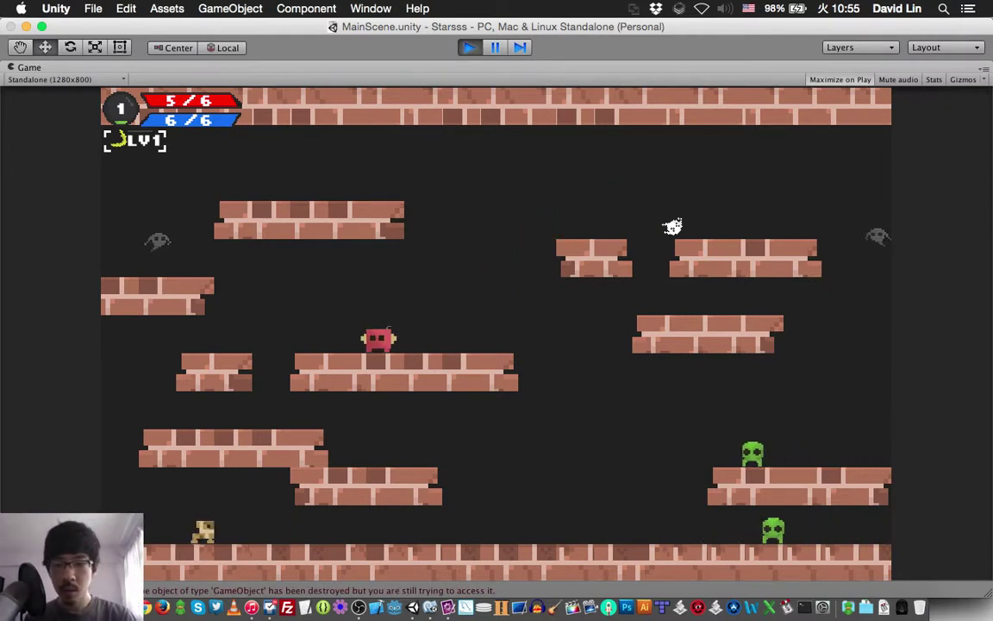
Step: Drop down firing crescents at the enemies, then jump onto the upper-left platform
key(d)
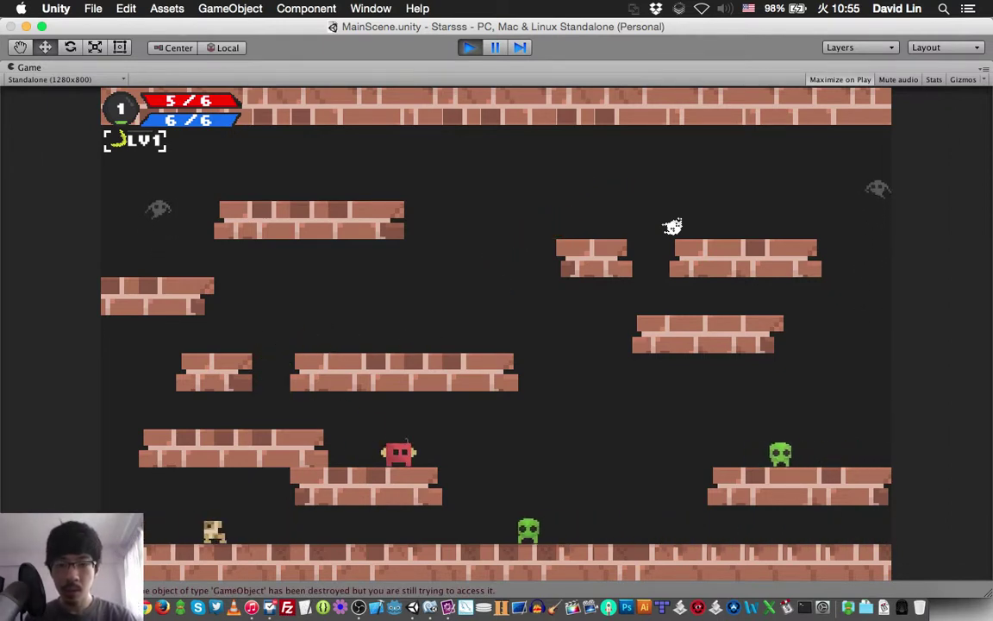
key(j)
key(j)
key(j)
key(a)
key(j)
key(j)
key(j)
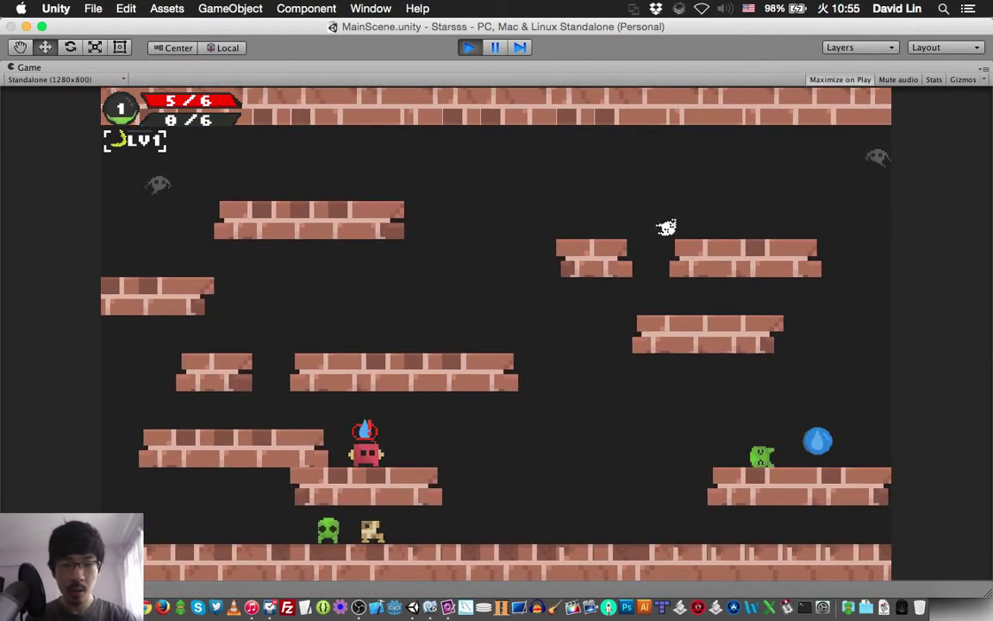
key(a)
key(k)
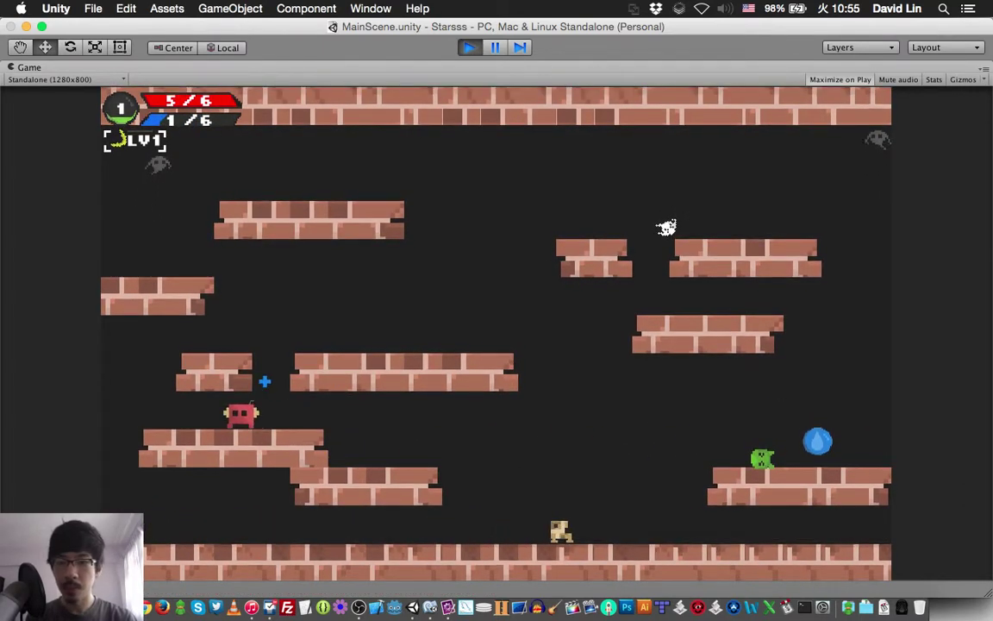
Step: Cross to the right platform, grab the blue drop below, and walk down to the floor
key(d)
key(k)
key(k)
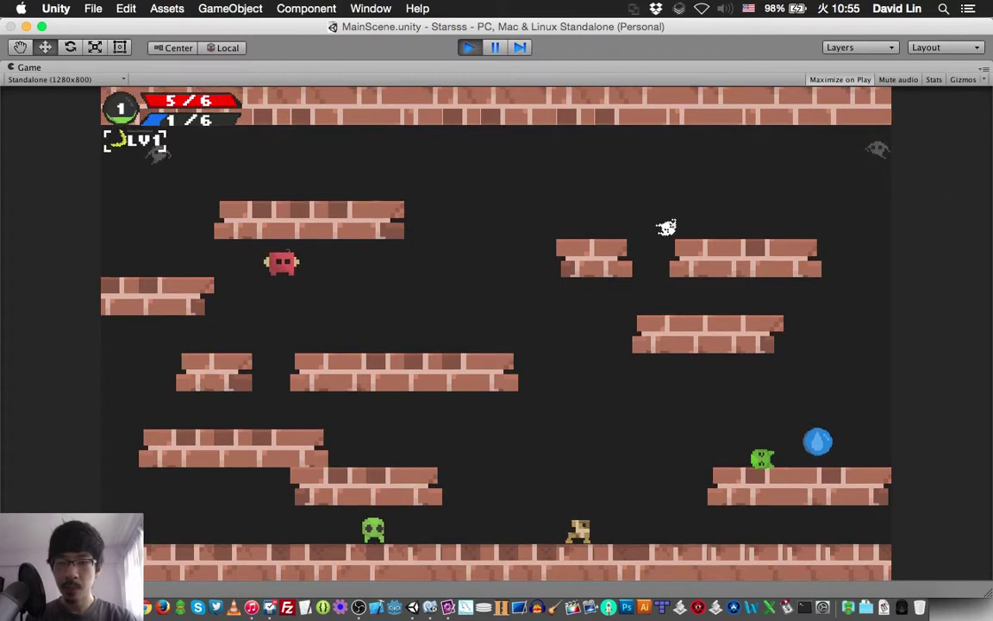
key(d)
key(k)
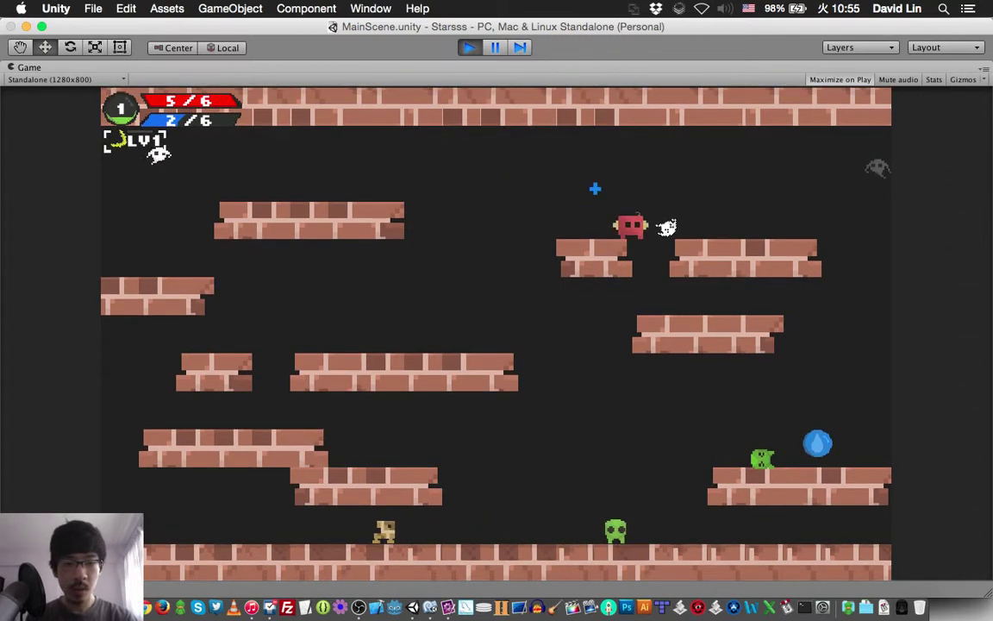
key(d)
key(a)
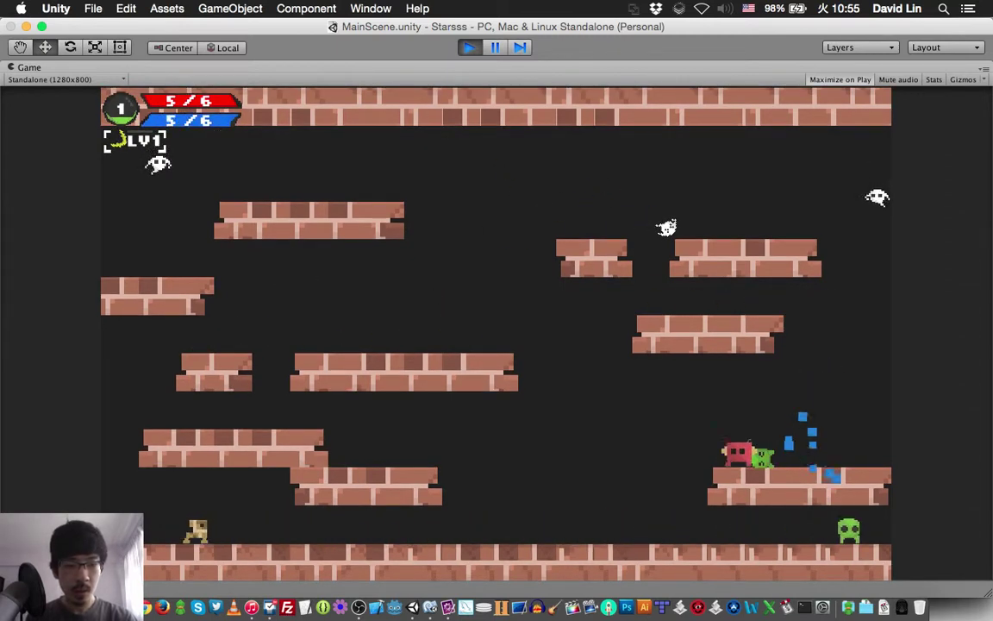
key(k)
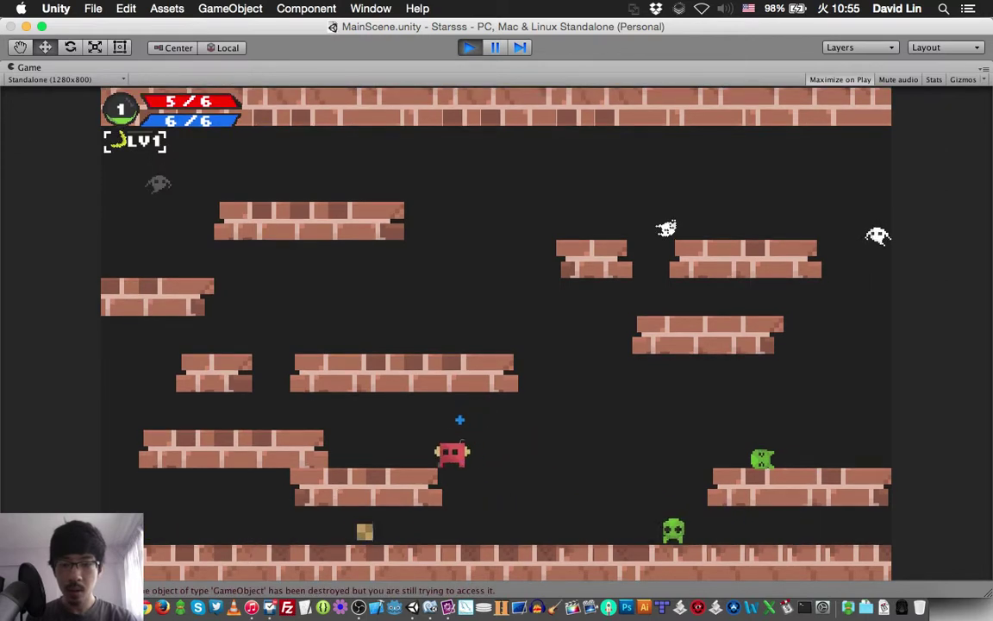
key(d)
Step: Jump onto the middle-left platform, drop to the floor, then jump back onto the middle platform
key(a)
key(k)
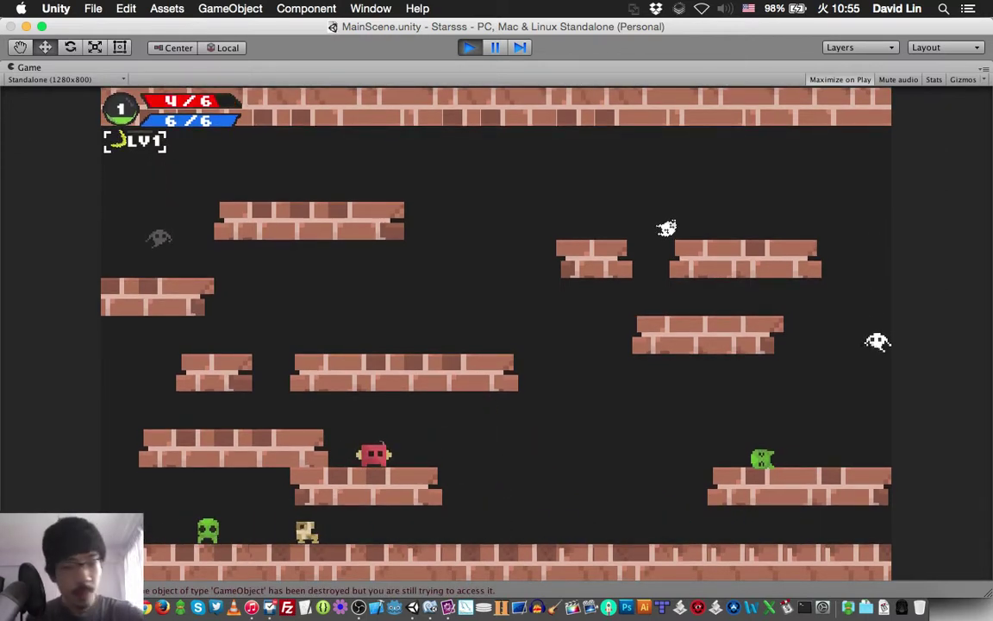
key(d)
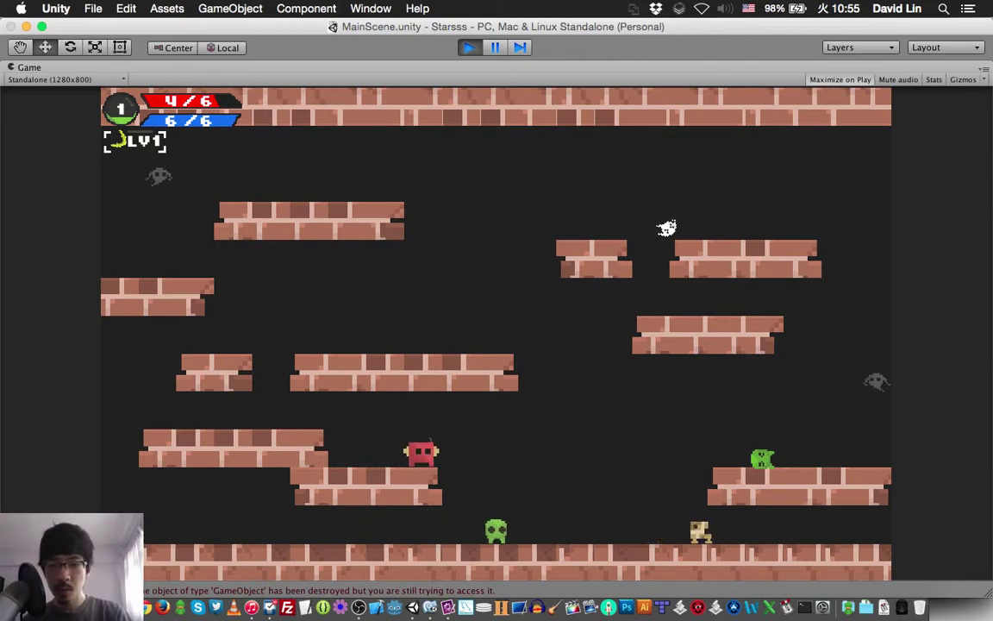
key(d)
key(d)
key(a)
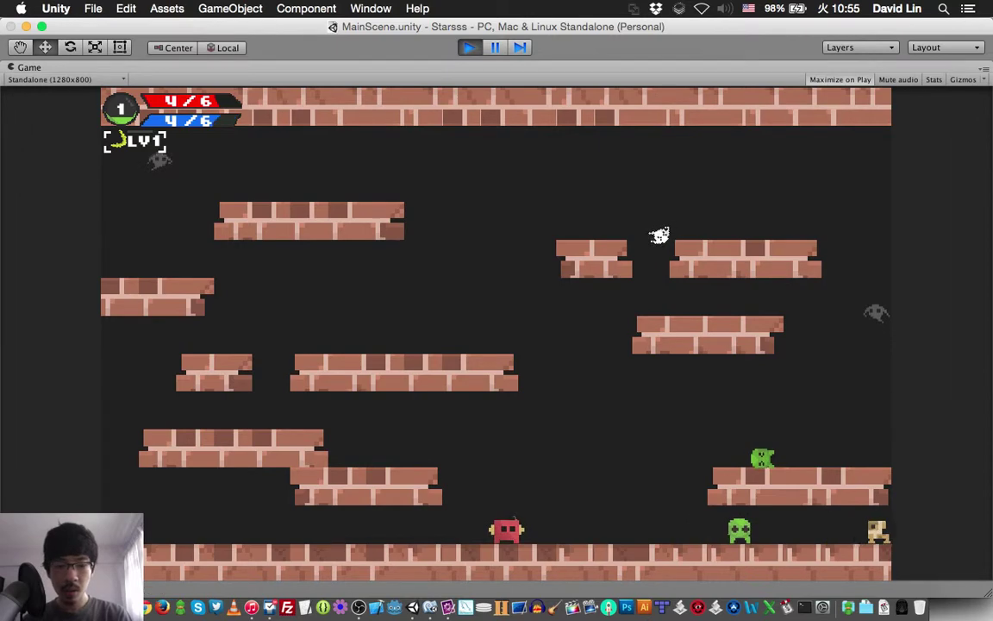
key(a)
key(w)
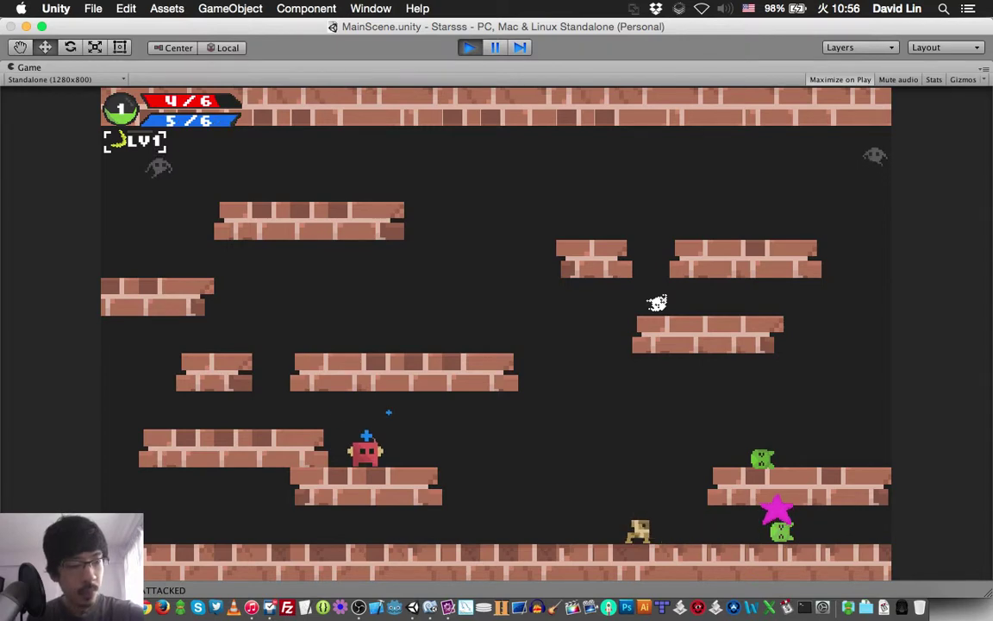
Step: Run right along the floor and back, then climb to the middle and upper-left platforms
key(d)
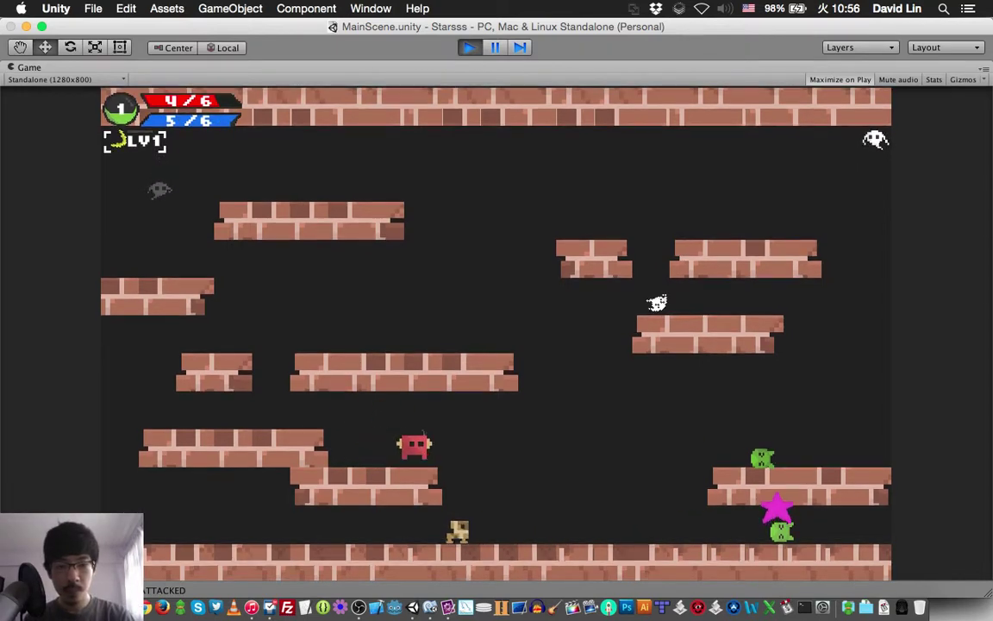
key(d)
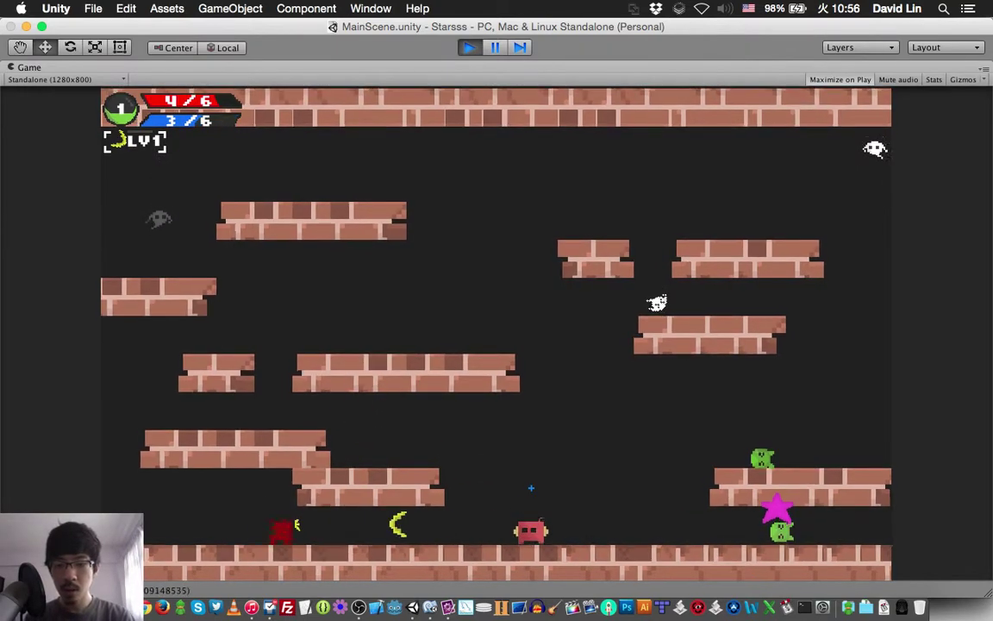
key(d)
key(a)
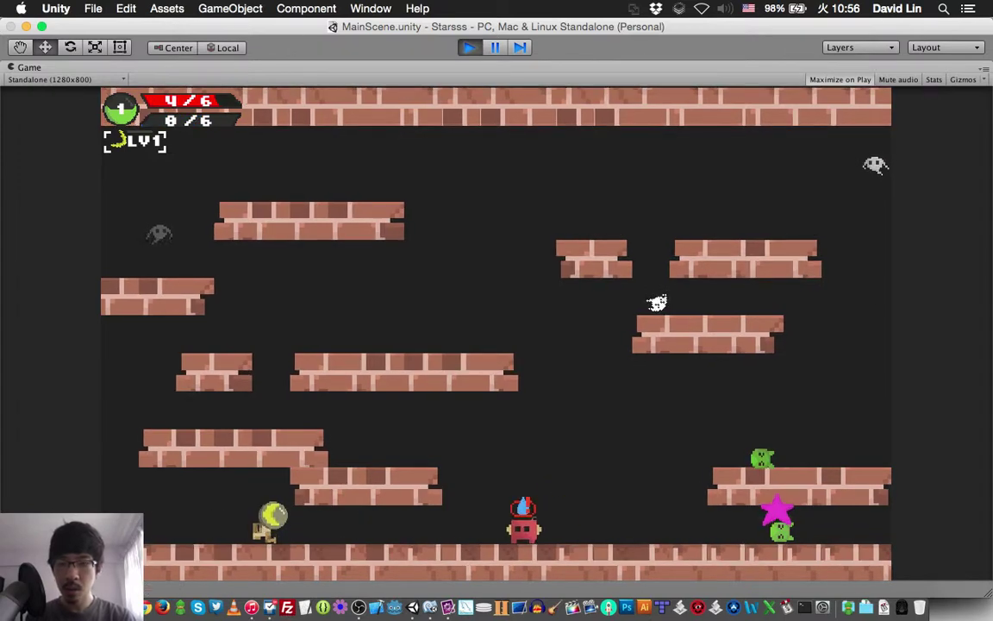
key(d)
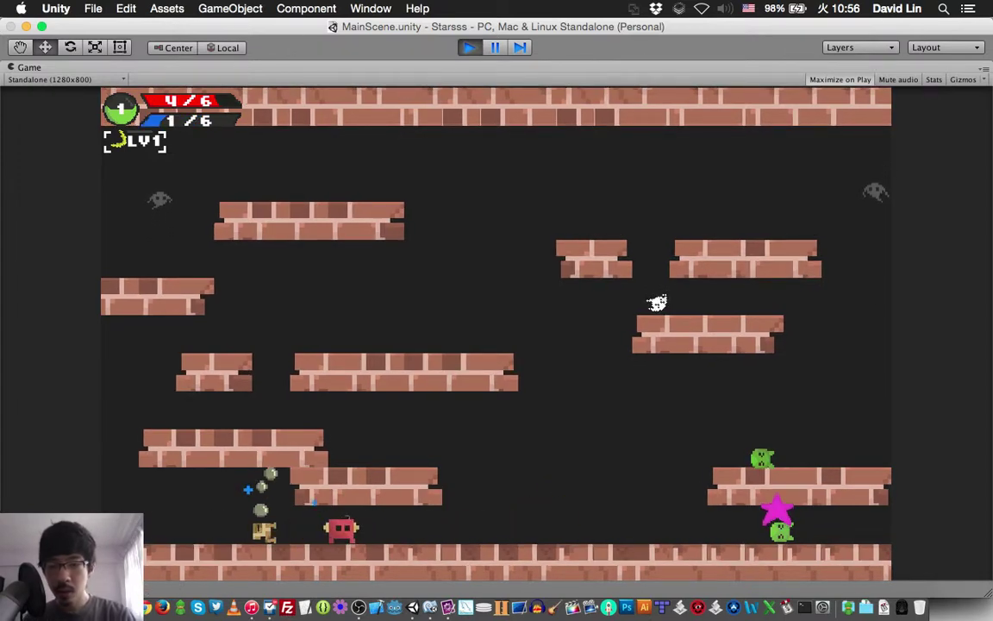
key(w)
key(a)
key(w)
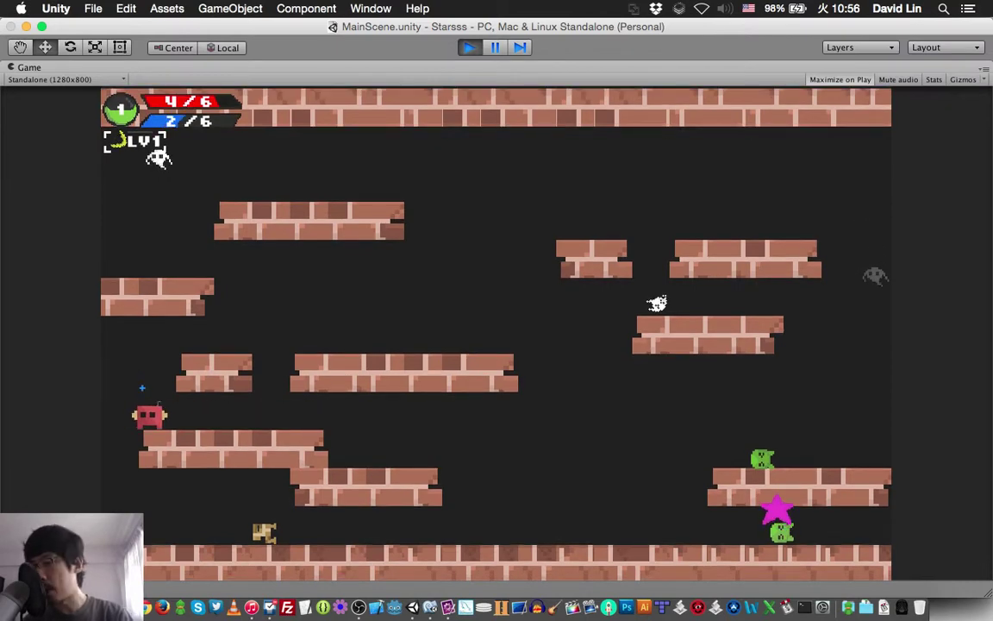
Step: Leap up-right for the blue pickup, fire two crescents right, and jump toward the upper-right platforms
key(w)
key(d)
key(d)
key(w)
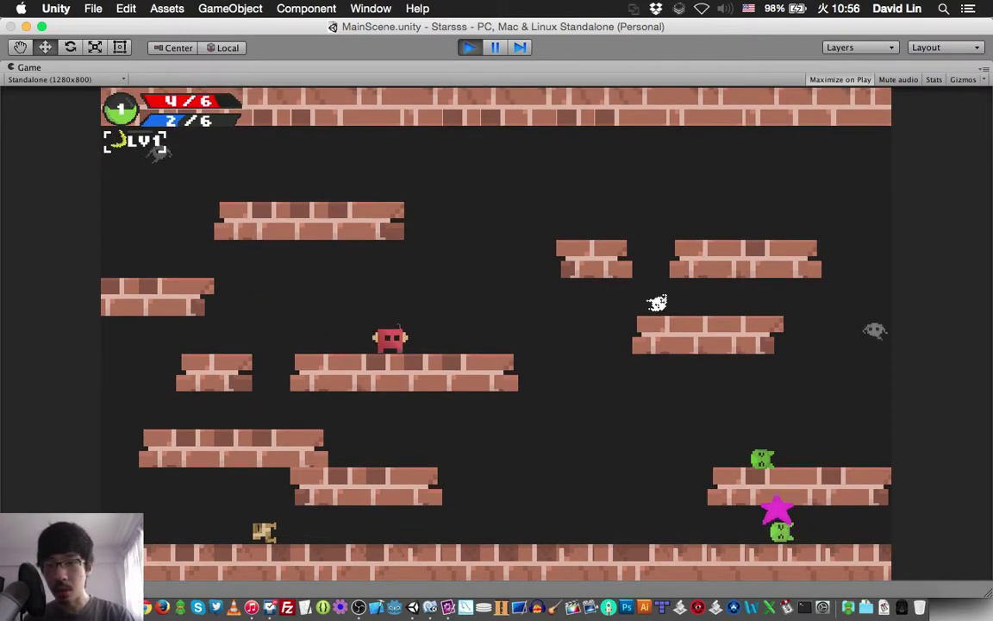
key(space)
key(a)
key(space)
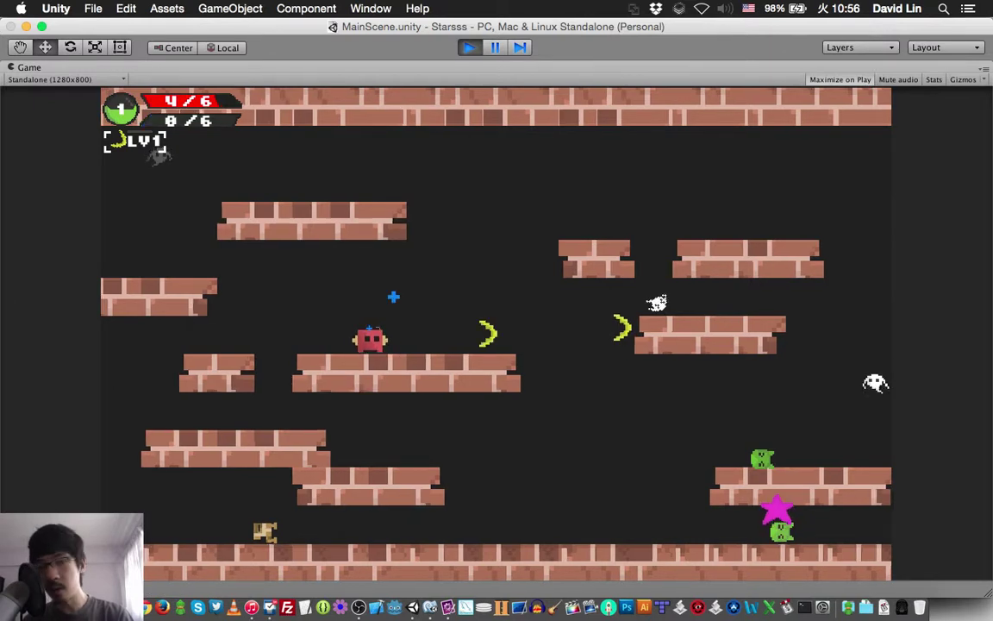
key(w)
key(d)
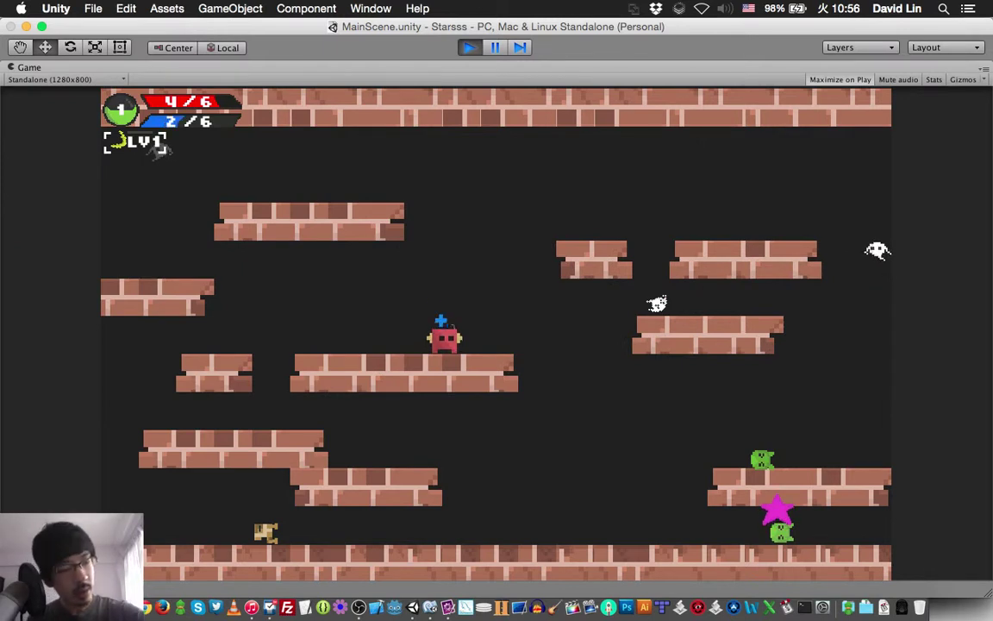
Step: Fire crescents right and jump onto the upper and right-hand platforms
key(space)
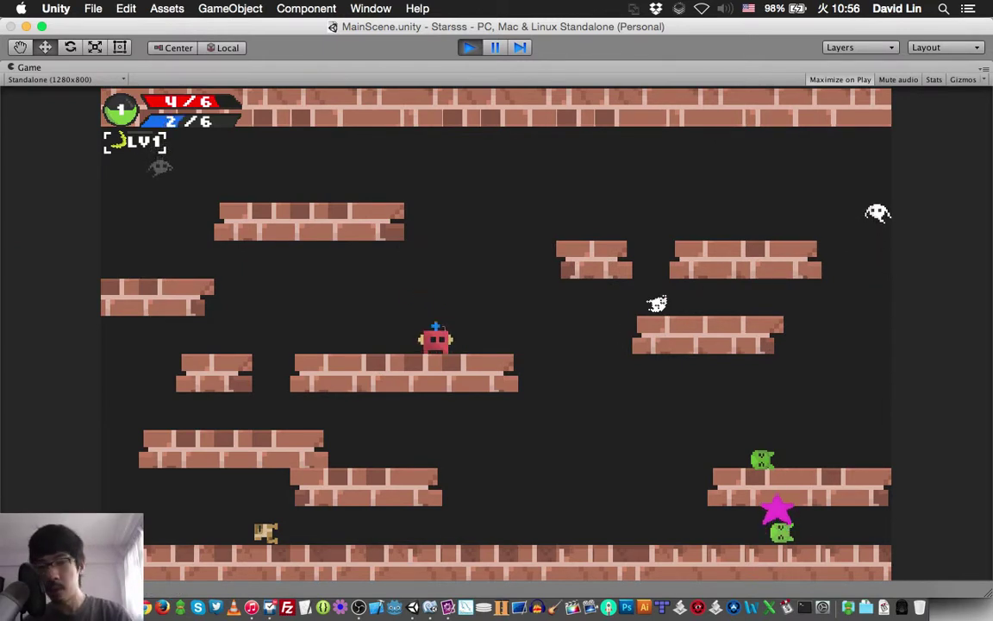
key(Up)
key(Right)
key(space)
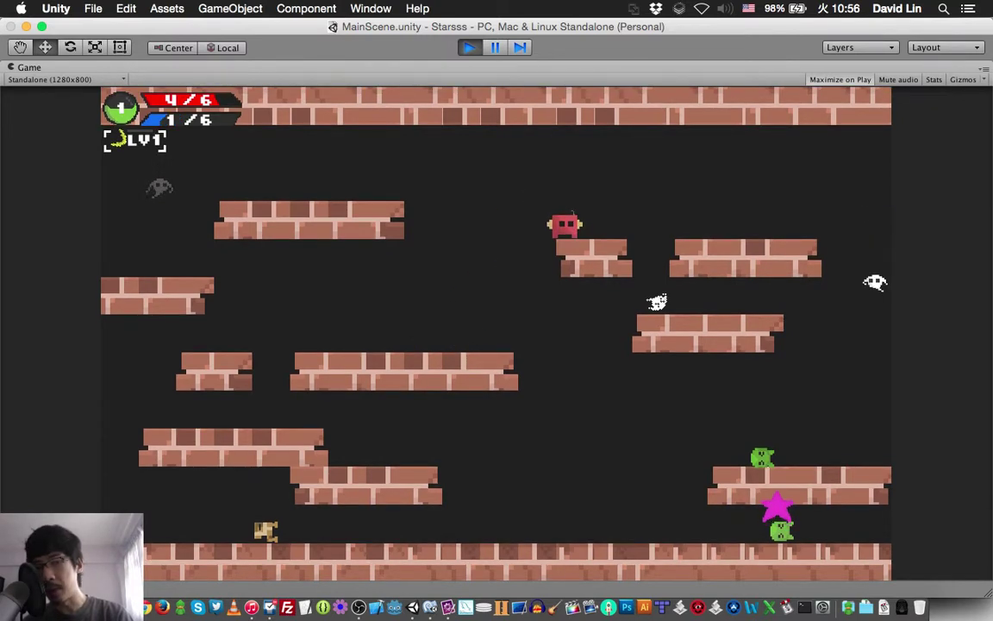
key(Up)
key(Right)
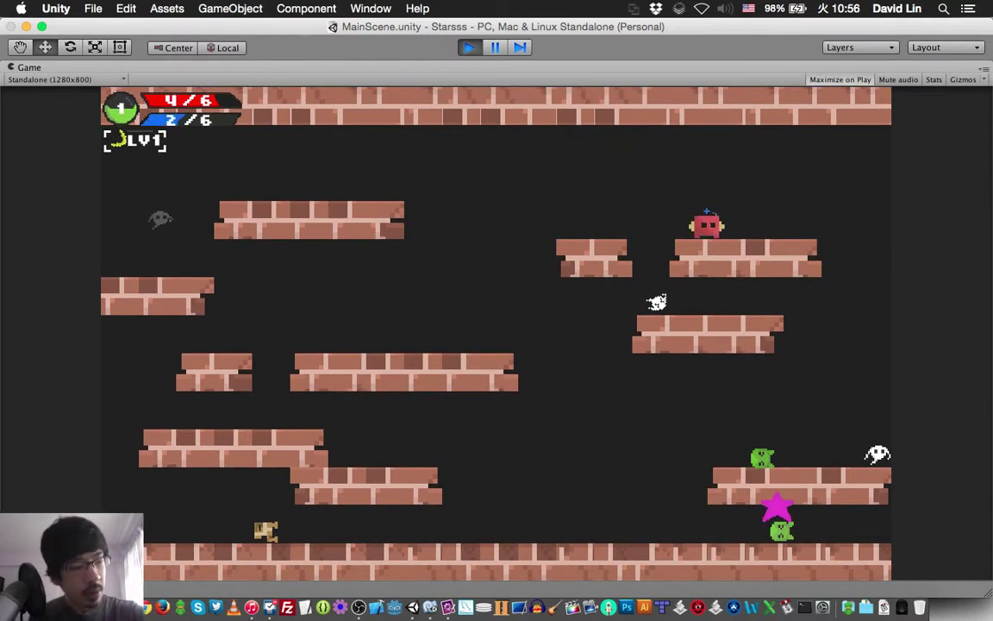
Step: Cross the gap left to cast from the middle platform, then climb to the upper-right platform
key(Left)
key(Up)
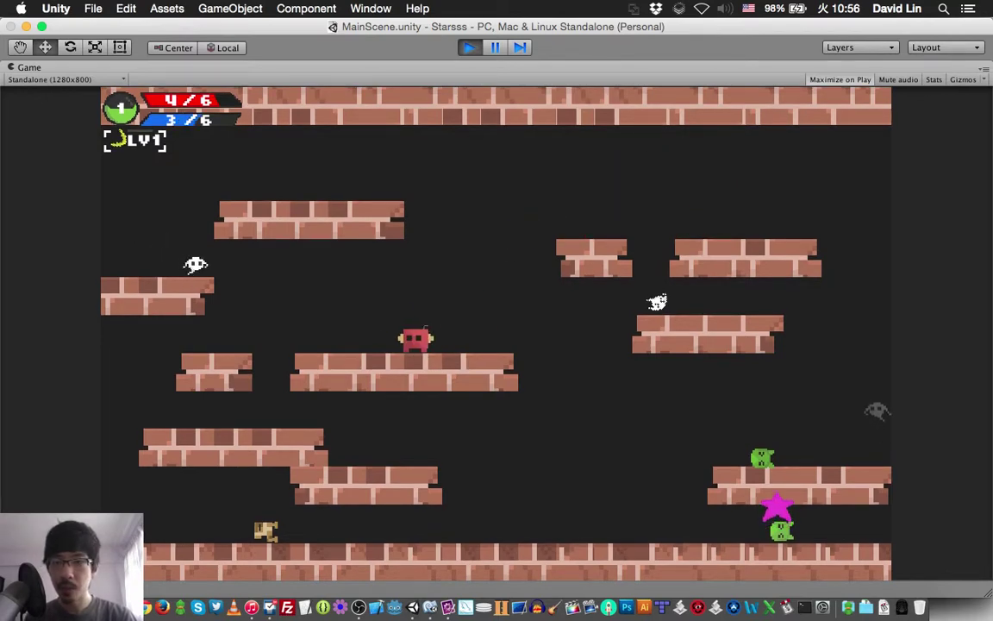
key(Left)
key(Up)
key(space)
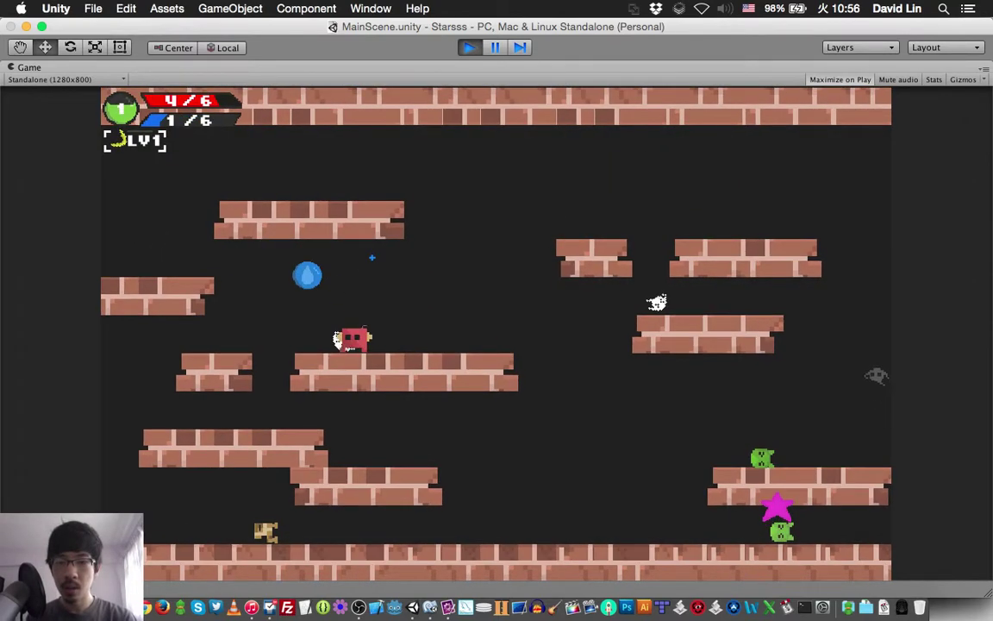
key(Right)
key(Up)
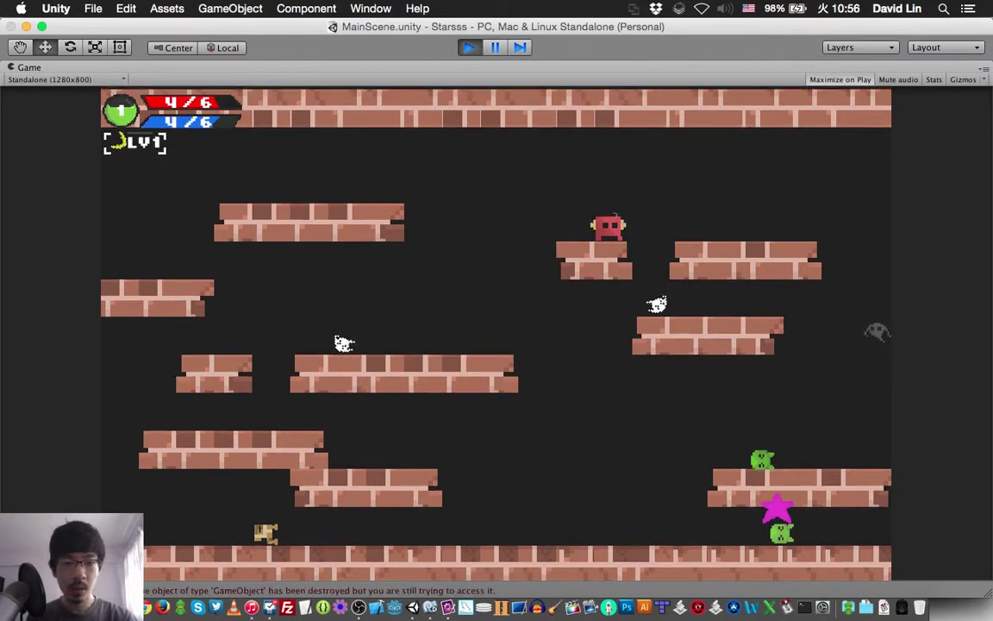
Step: Pause, quit to character select, and start a fresh game with the red character
key(Escape)
key(q)
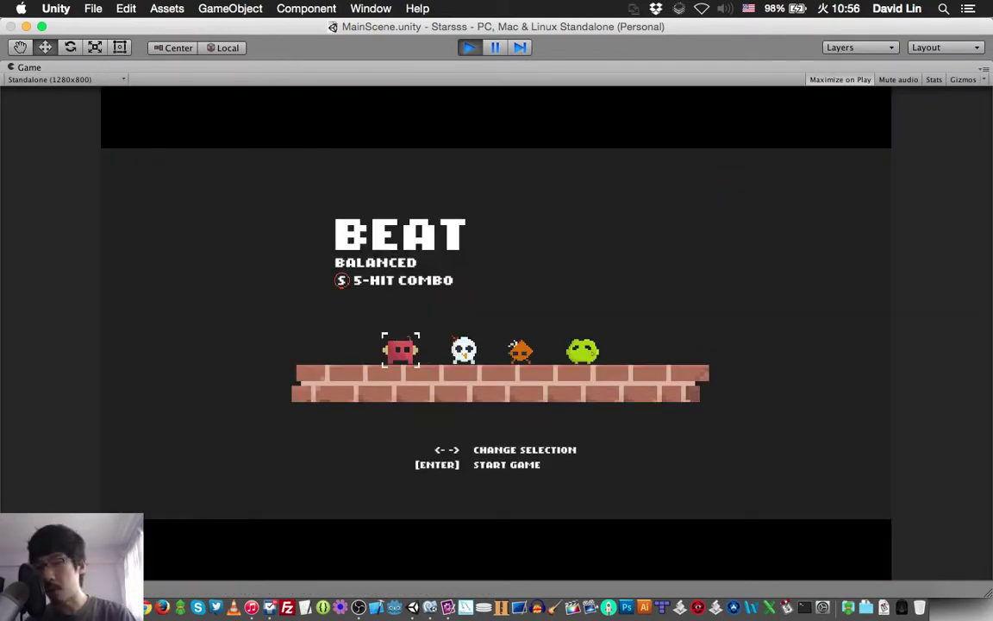
key(Return)
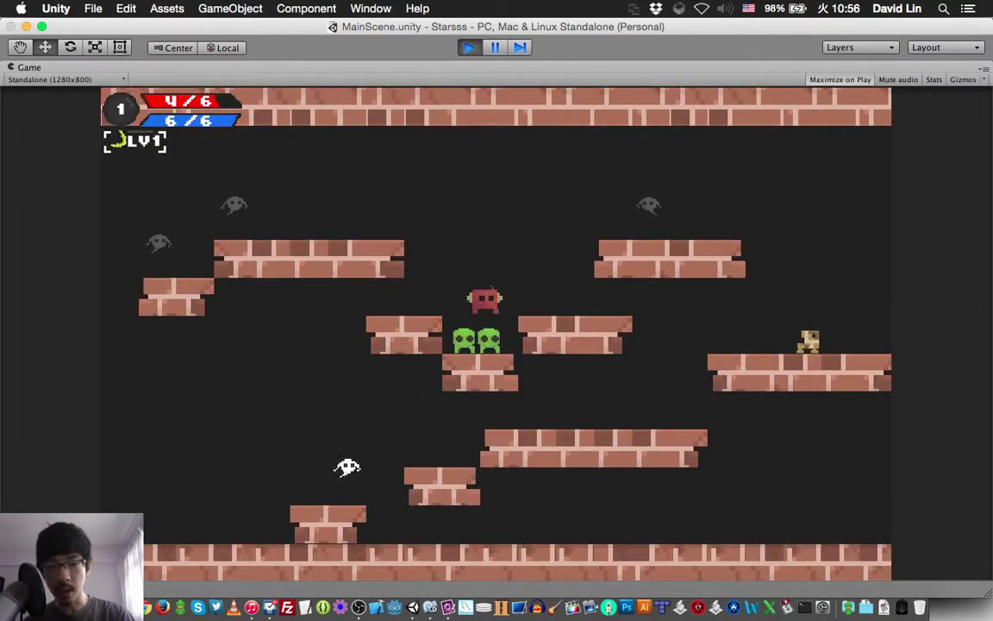
Step: Jump onto the right-middle platform and attack the green enemies twice with X
key(Right)
key(Up)
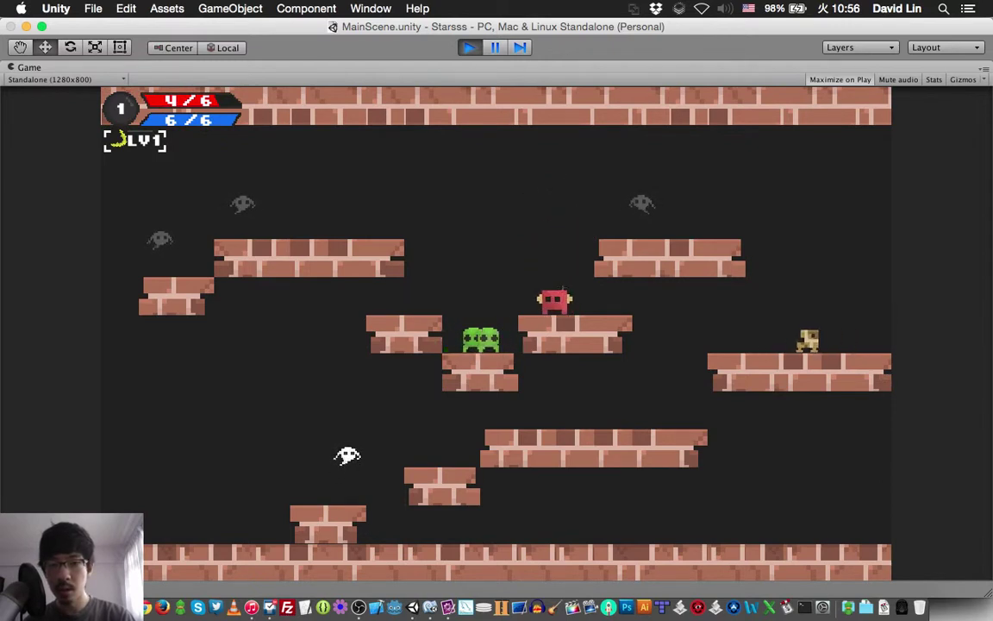
key(Left)
key(x)
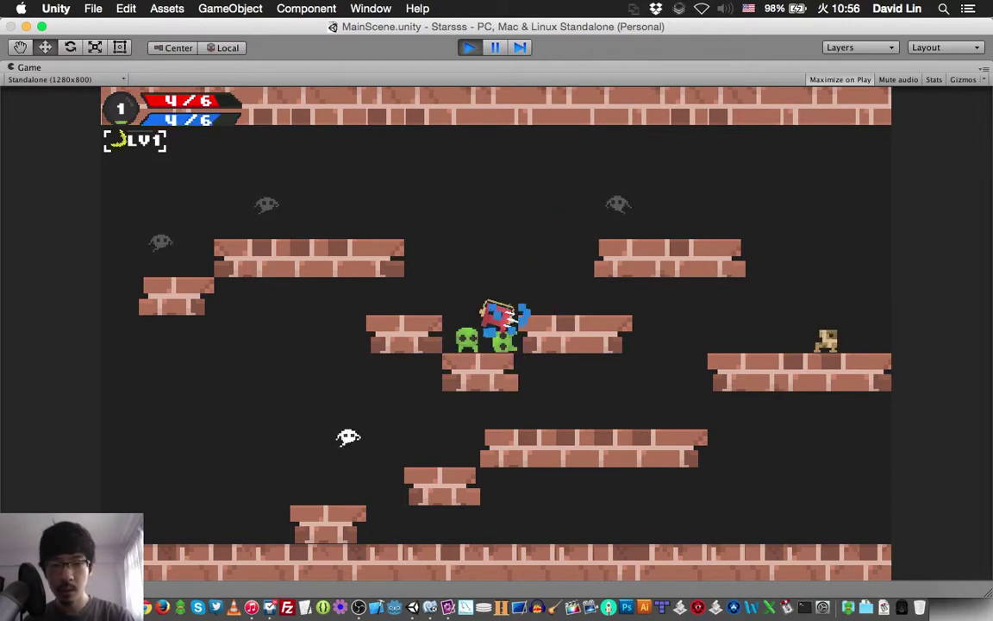
key(Left)
key(x)
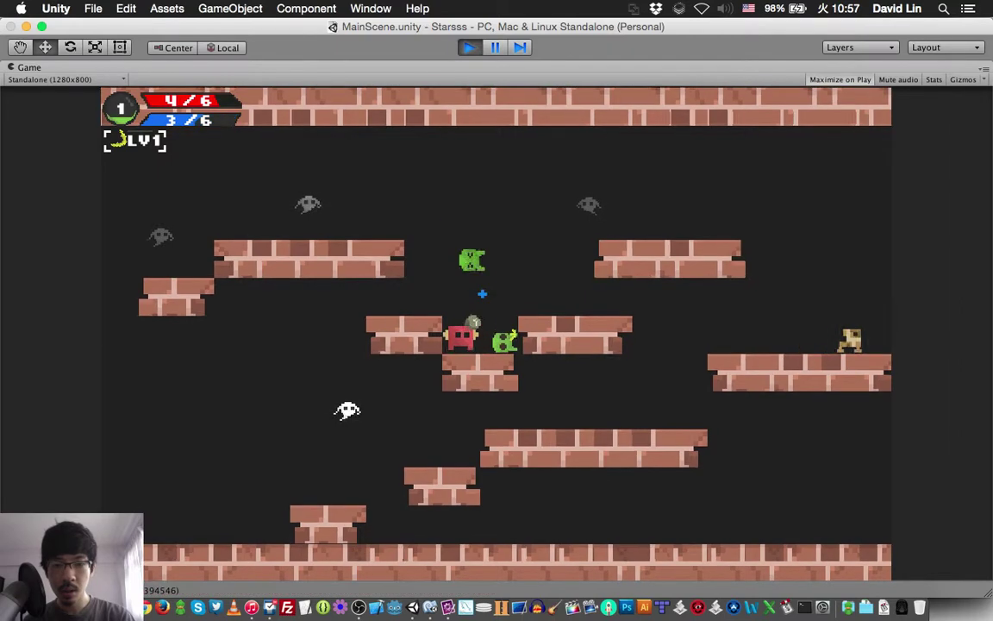
key(Up)
key(Right)
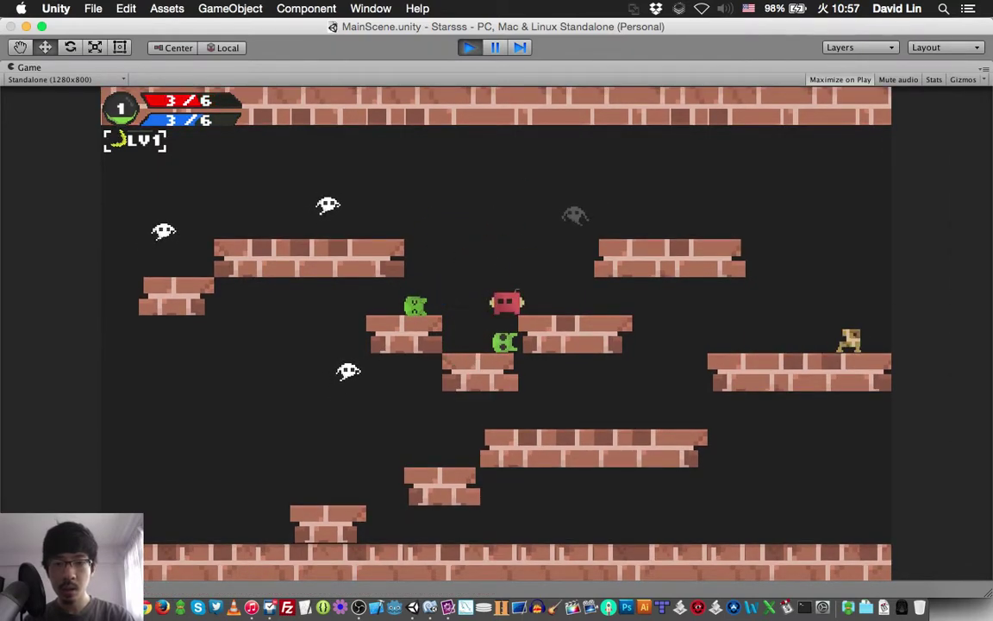
Step: Climb to the upper-left platform while attacking and grab the blue mana orb
key(Up)
key(Left)
key(x)
key(Left)
key(x)
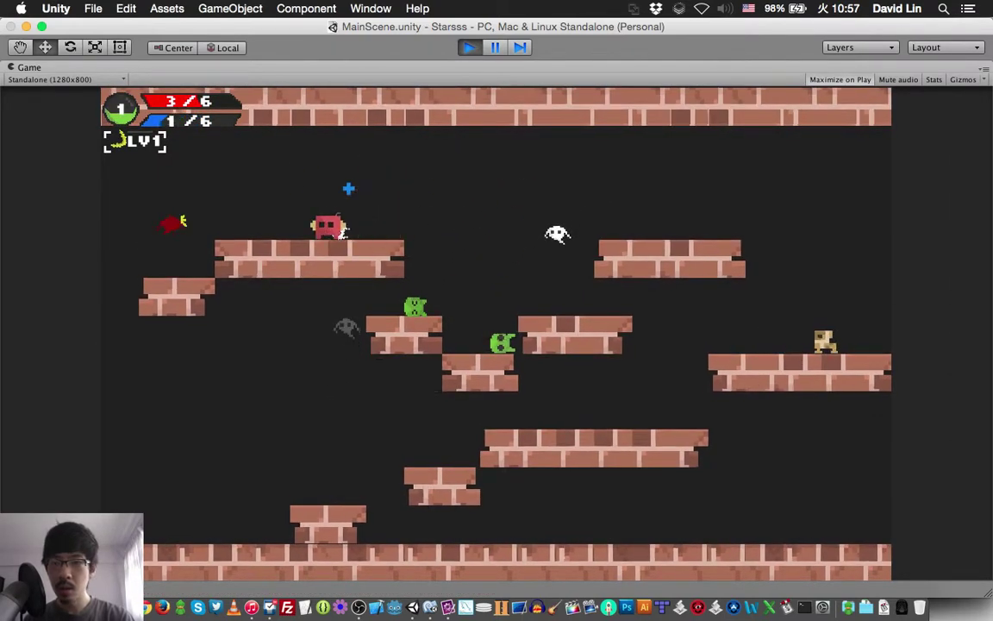
key(Left)
key(Up)
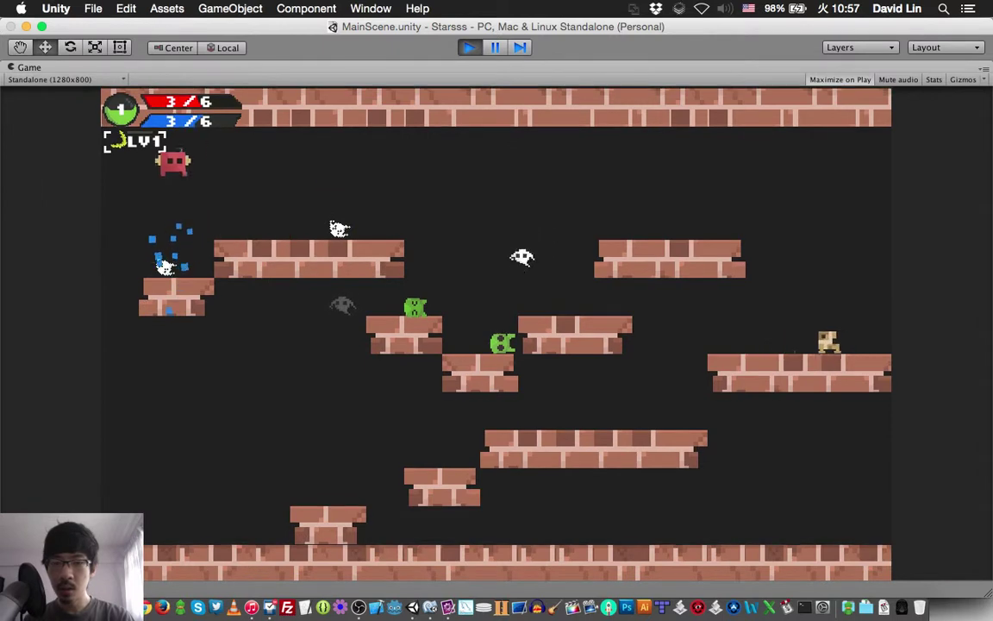
key(Right)
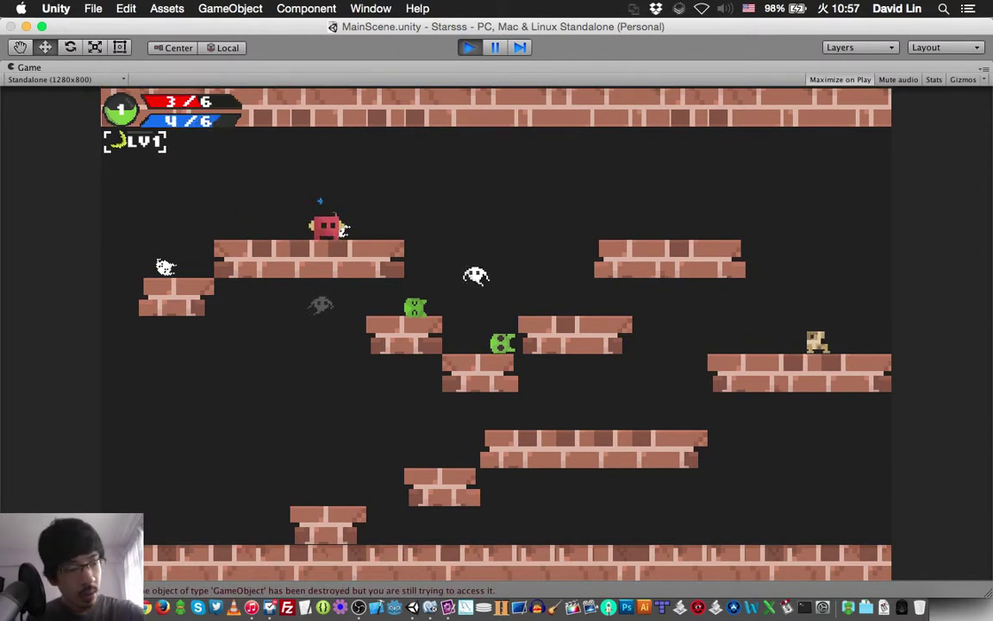
key(Right)
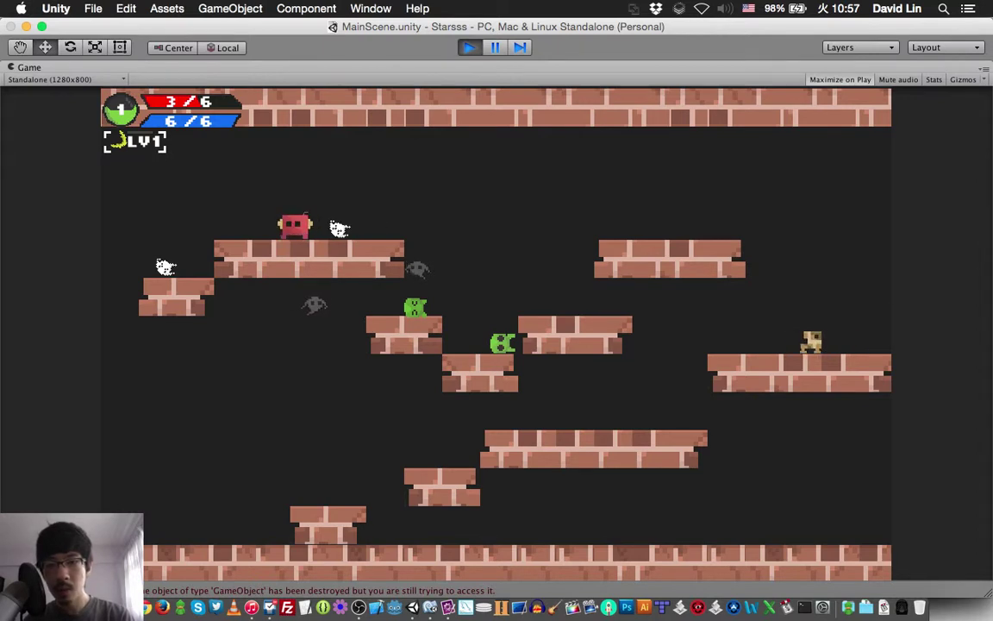
Step: Jump right across the level, fire two crescents left, and recover onto the lower platform
key(Up)
key(Right)
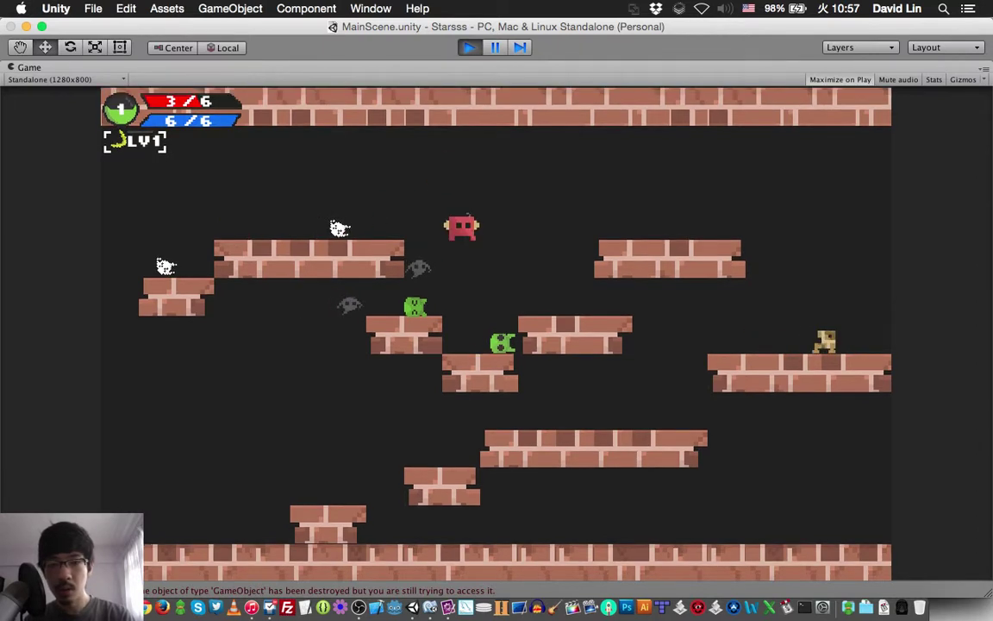
key(space)
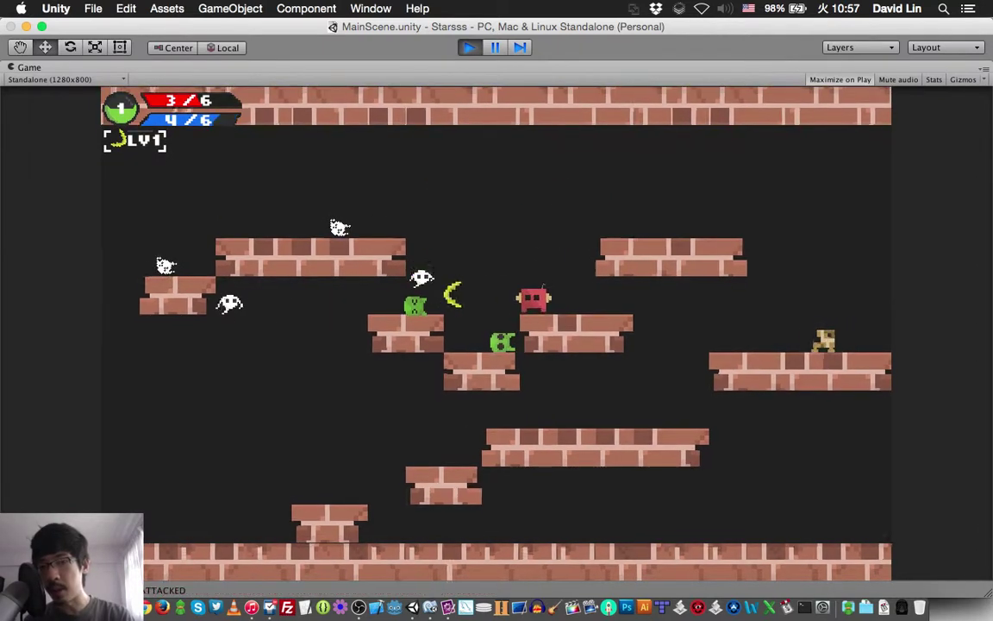
key(Right)
key(space)
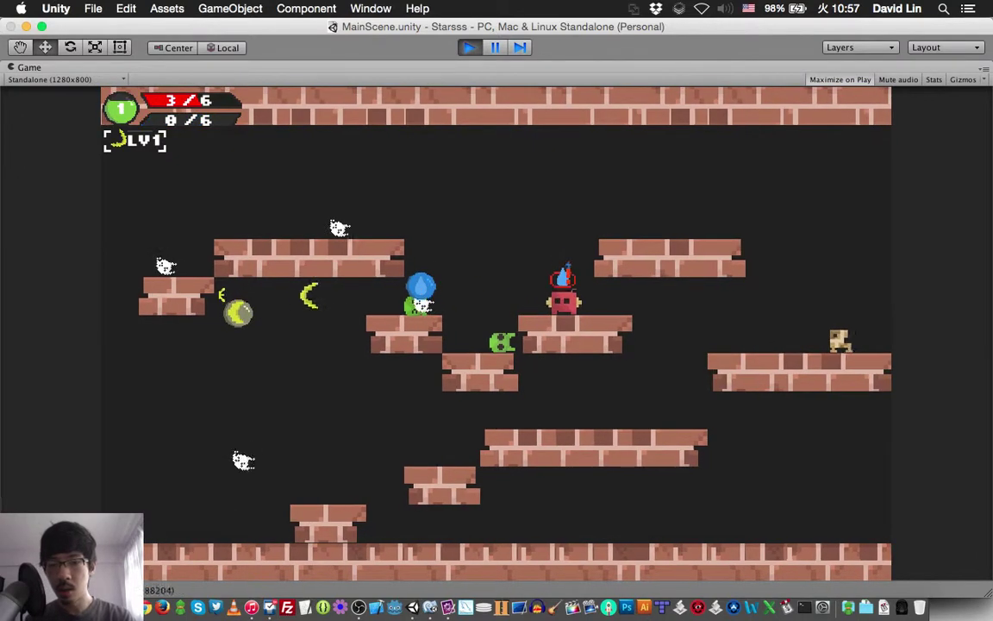
key(Up)
key(Left)
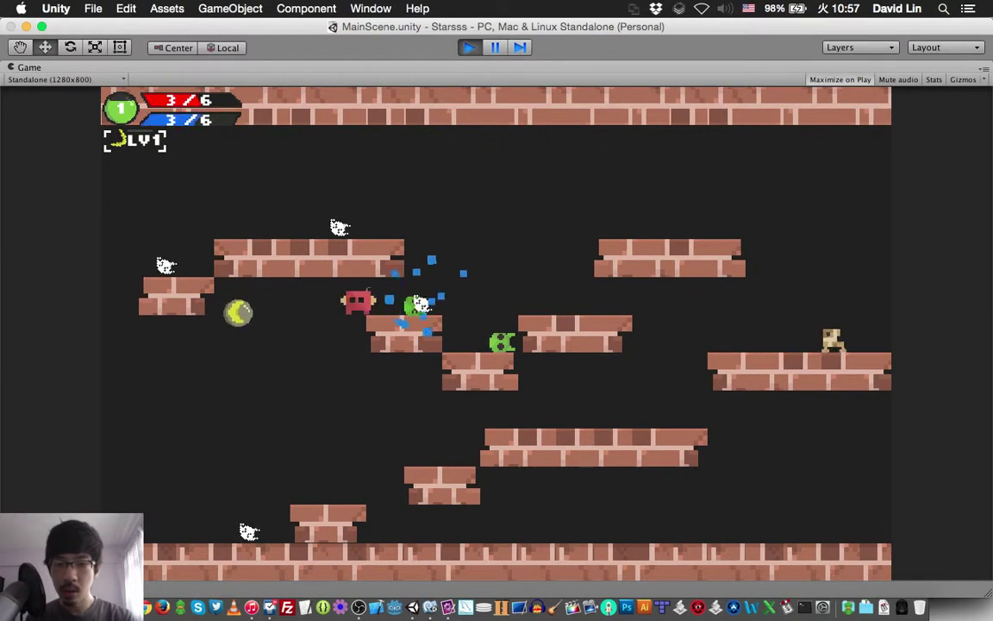
key(Up)
key(Right)
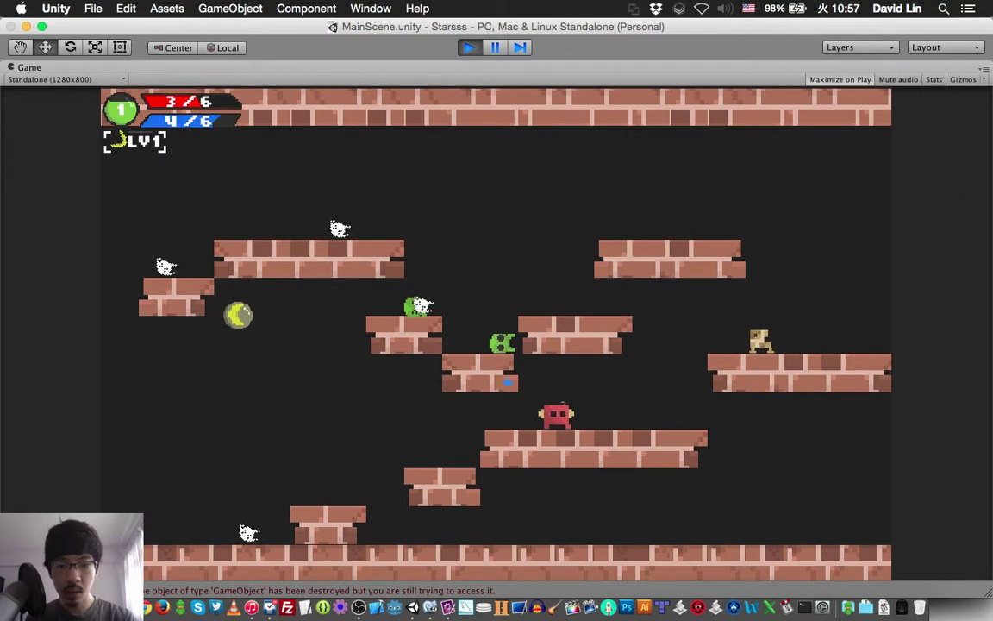
key(Right)
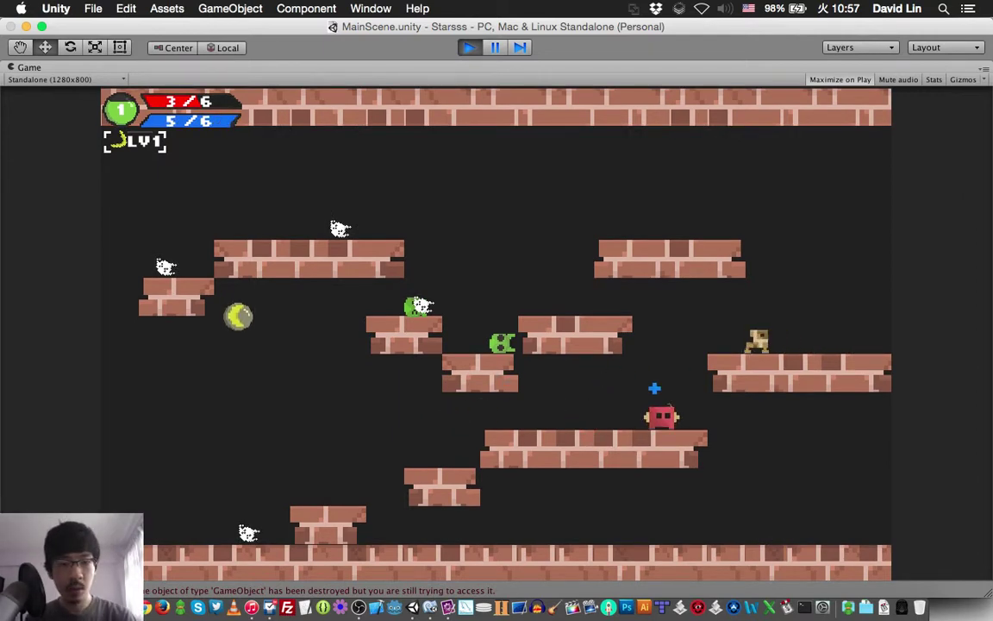
Step: Jump to the right platform attacking with Z, then hop left and back right
key(Up)
key(Right)
key(z)
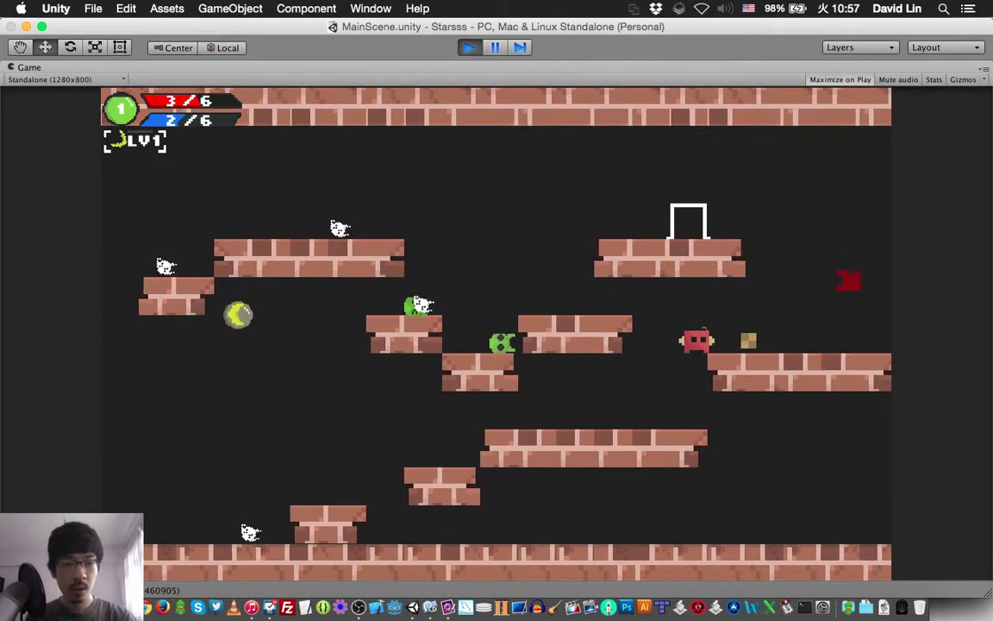
key(Left)
key(Up)
key(Right)
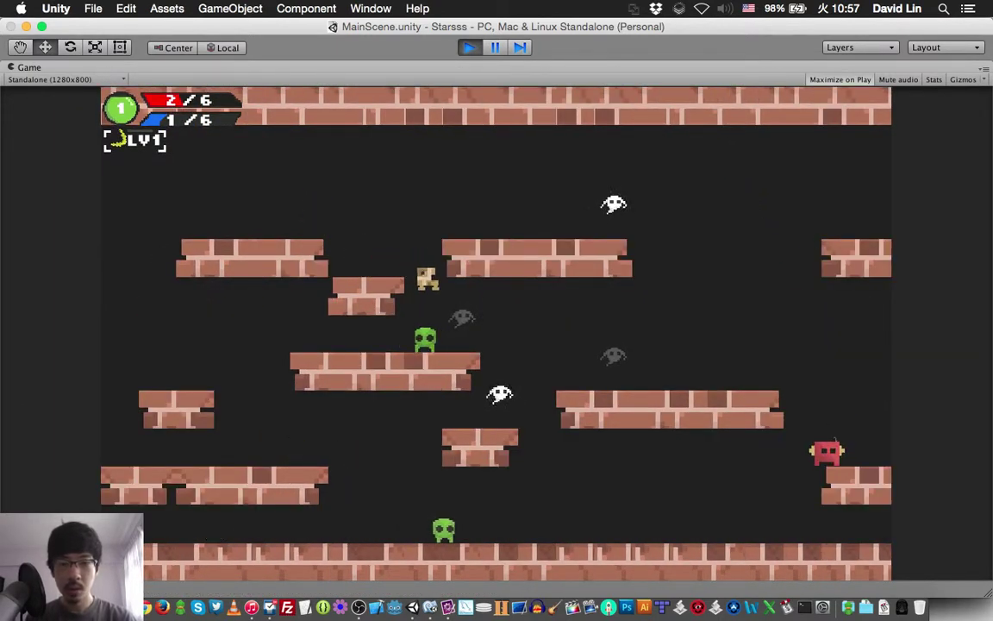
Step: Jump onto the middle-right platform attacking, drop to the floor, and hop onto the centre platform for the mana orb
key(Up)
key(Left)
key(z)
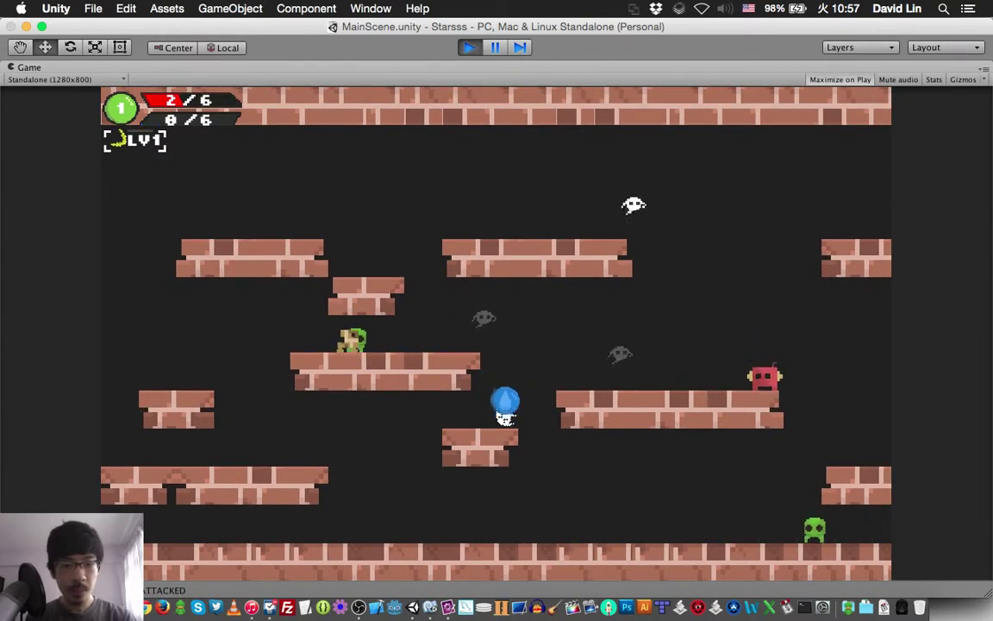
key(Right)
key(Left)
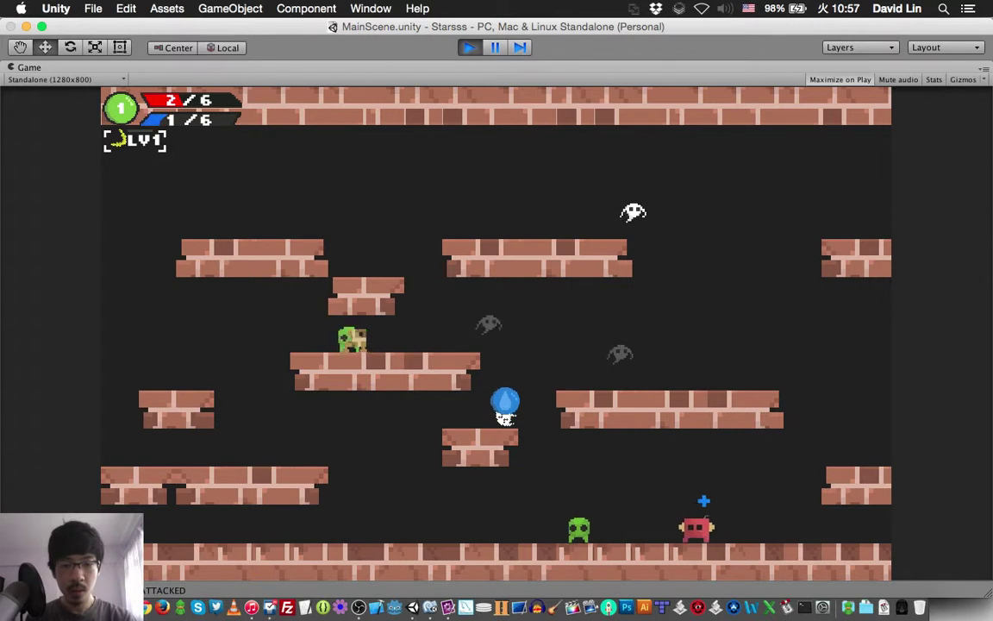
key(Left)
key(Up)
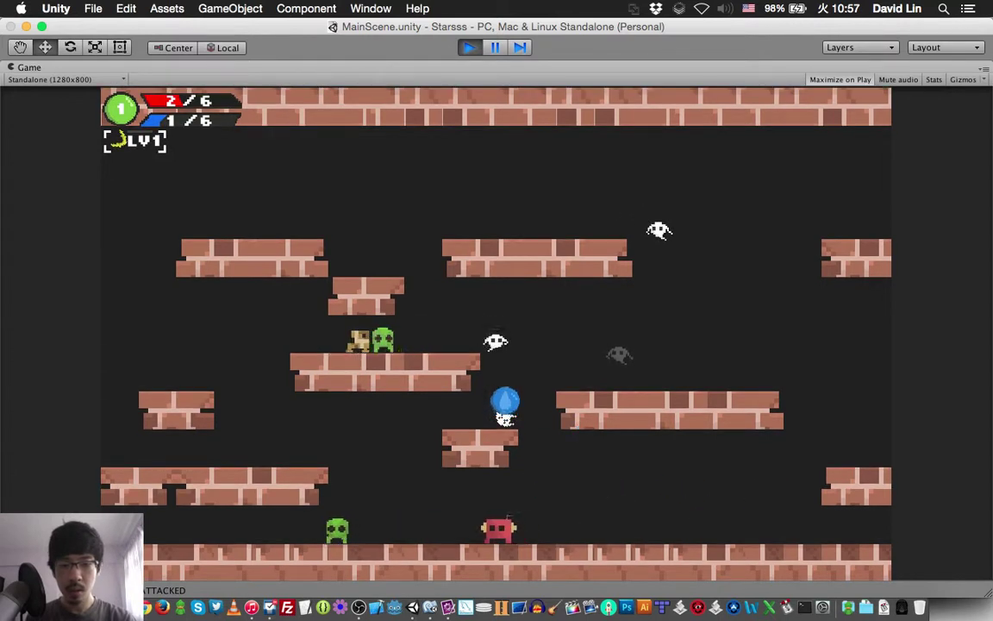
key(Up)
key(Right)
Step: Drop to the floor, fire crescent shots left at the enemies, and move left to the blue drop
key(Left)
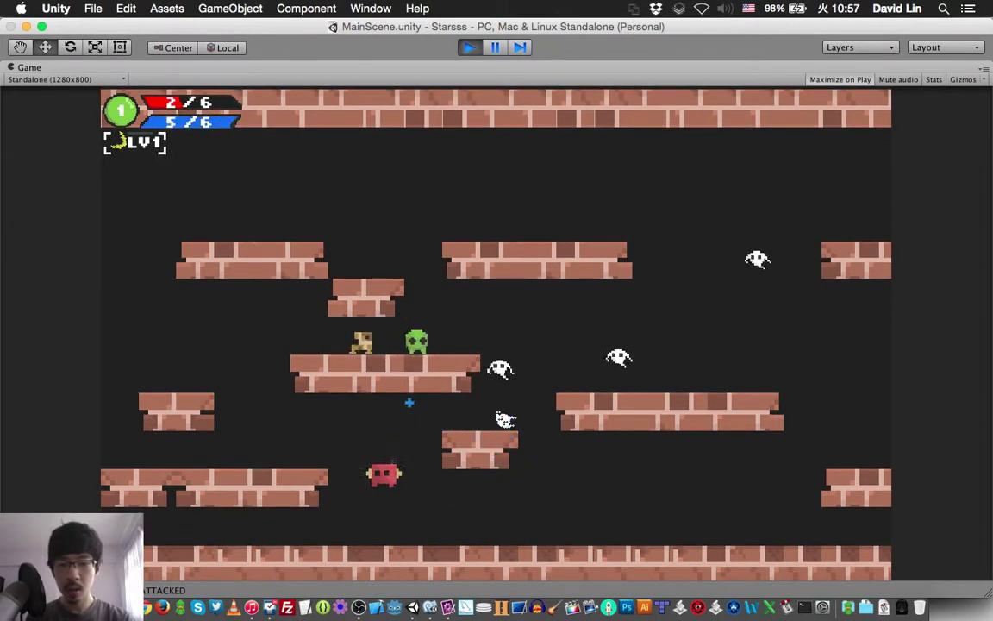
key(Right)
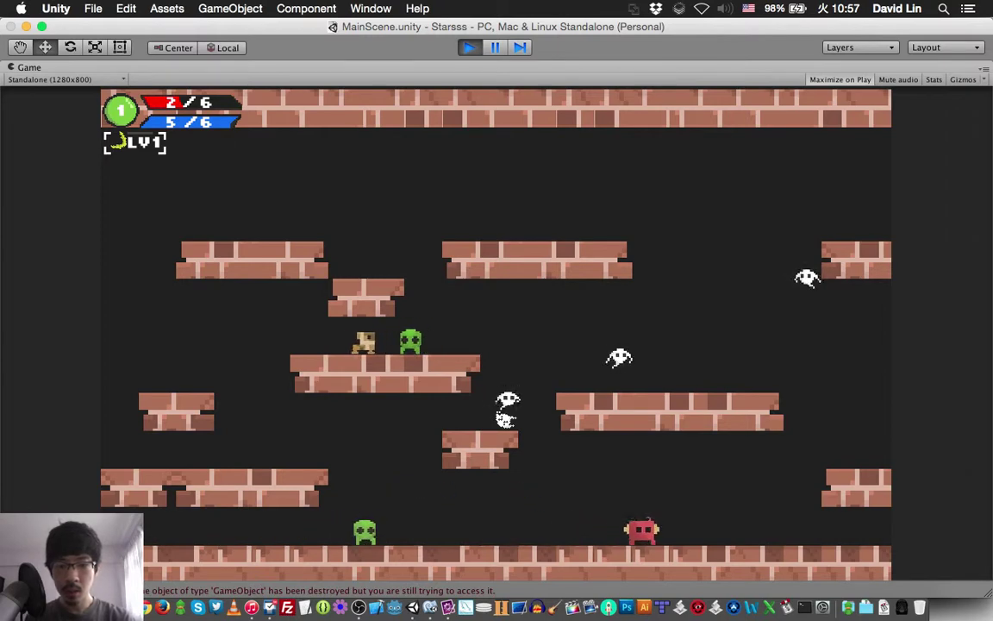
key(Right)
key(Left)
key(space)
key(space)
key(Right)
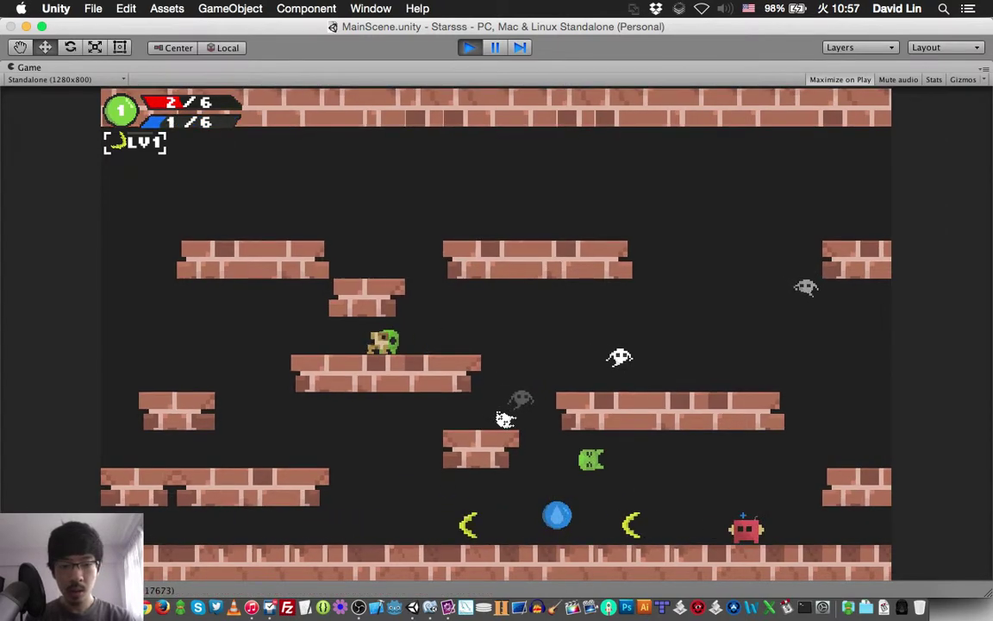
key(Right)
key(Left)
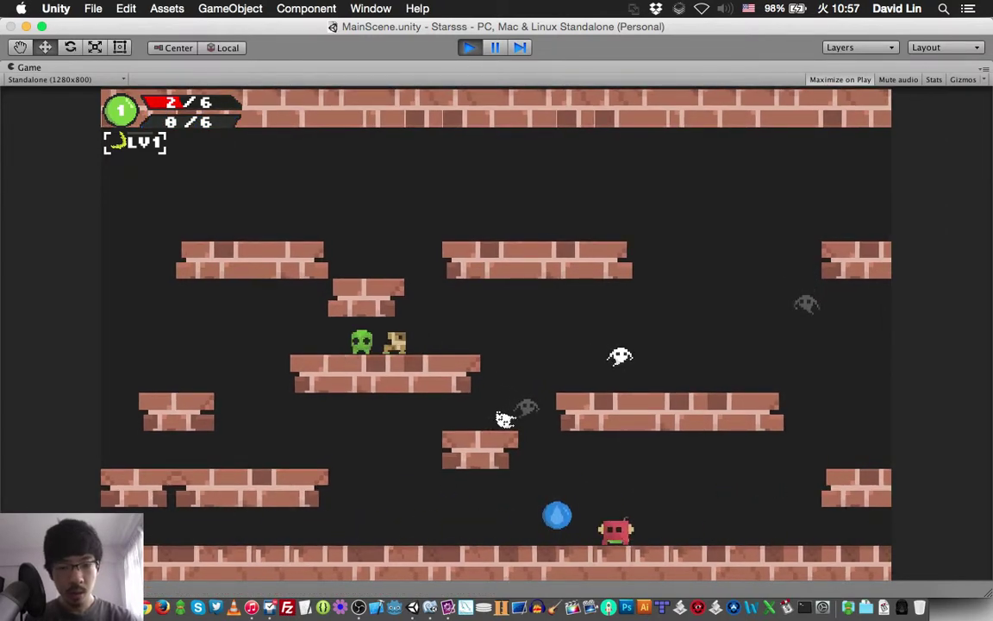
key(Left)
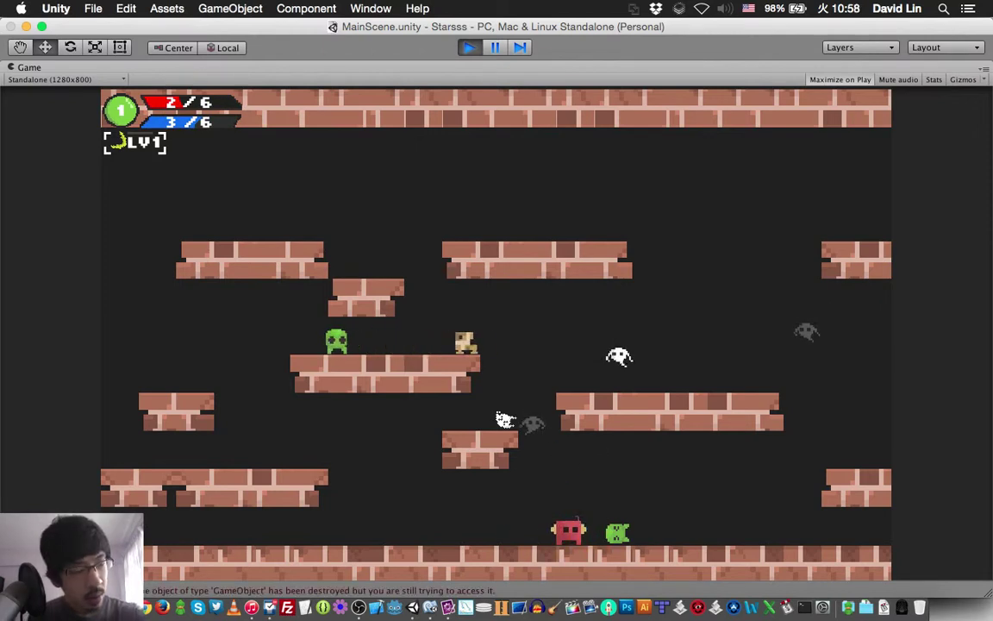
Step: Run right along the floor until BEAT's health runs out and the game-over summary appears
key(Right)
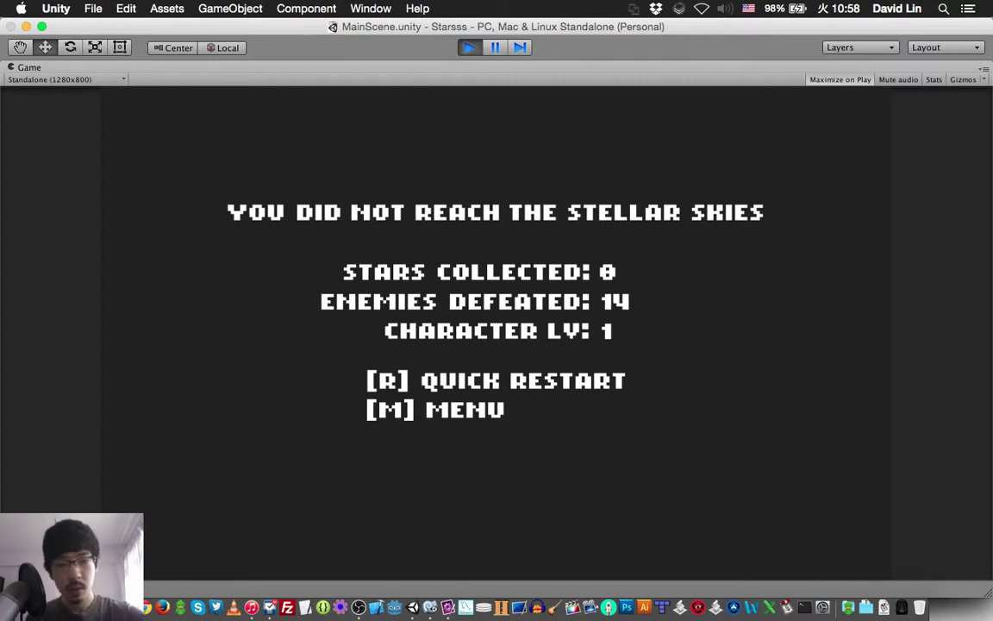
Step: Quick-restart from the game-over summary with R, fire a crescent shot right, then jump left
key(r)
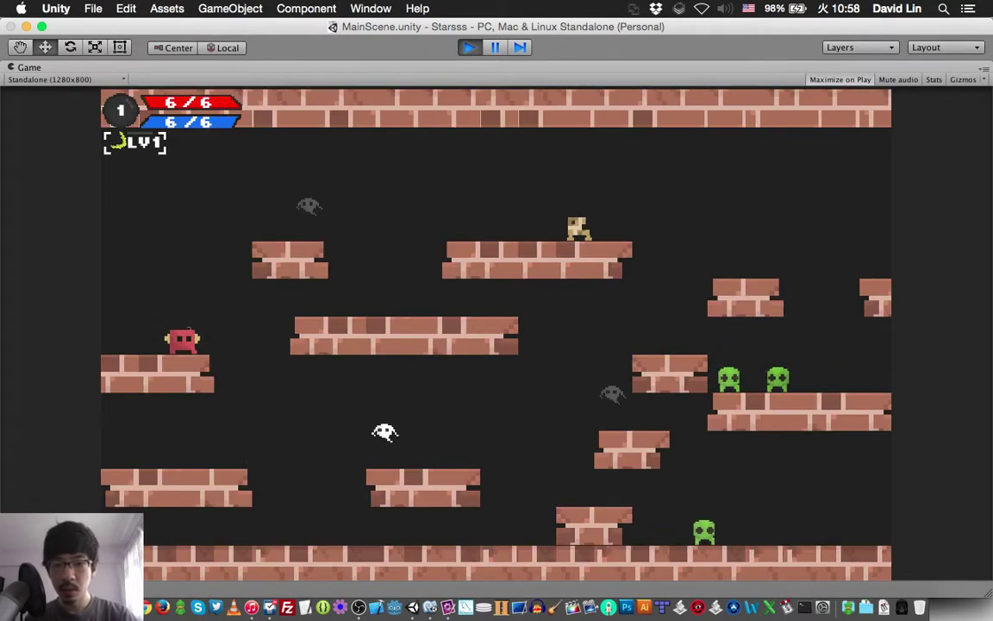
key(Right)
key(space)
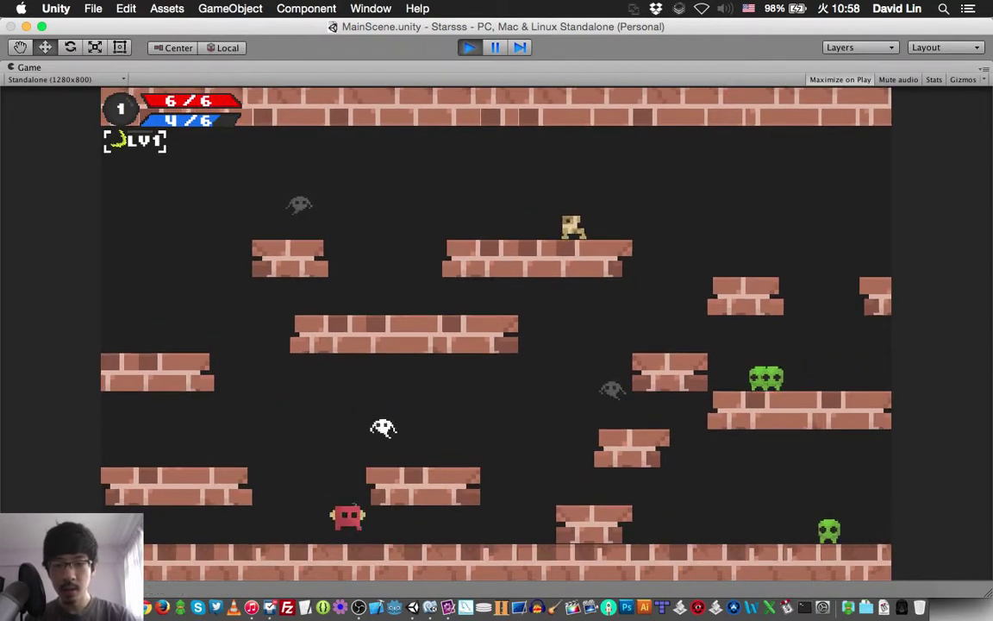
key(Left)
key(Up)
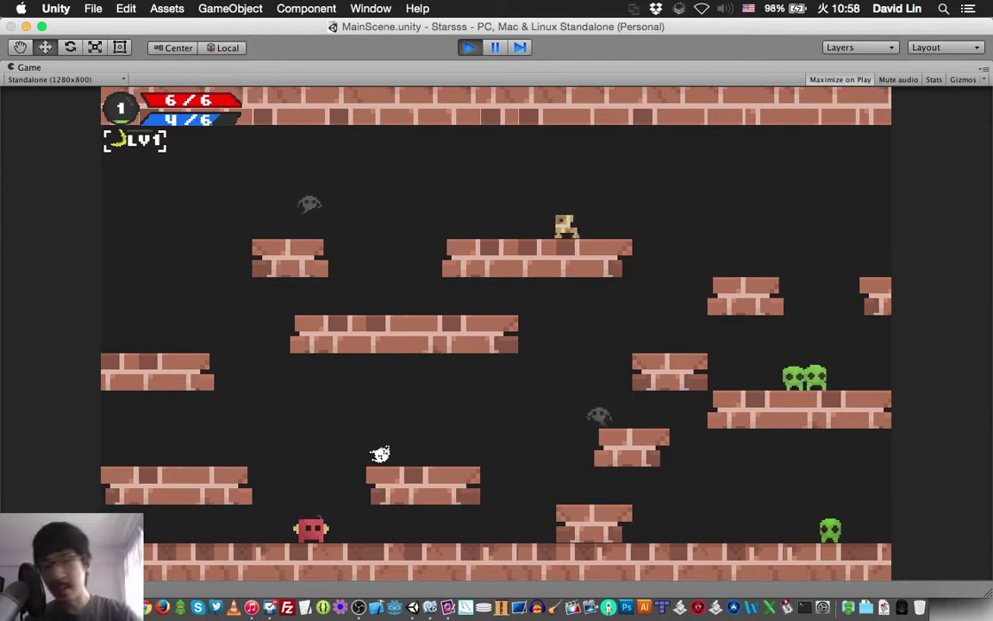
Step: Jump onto the middle platform firing, then drop off left and fire a crescent rightward
key(Up)
key(Right)
key(space)
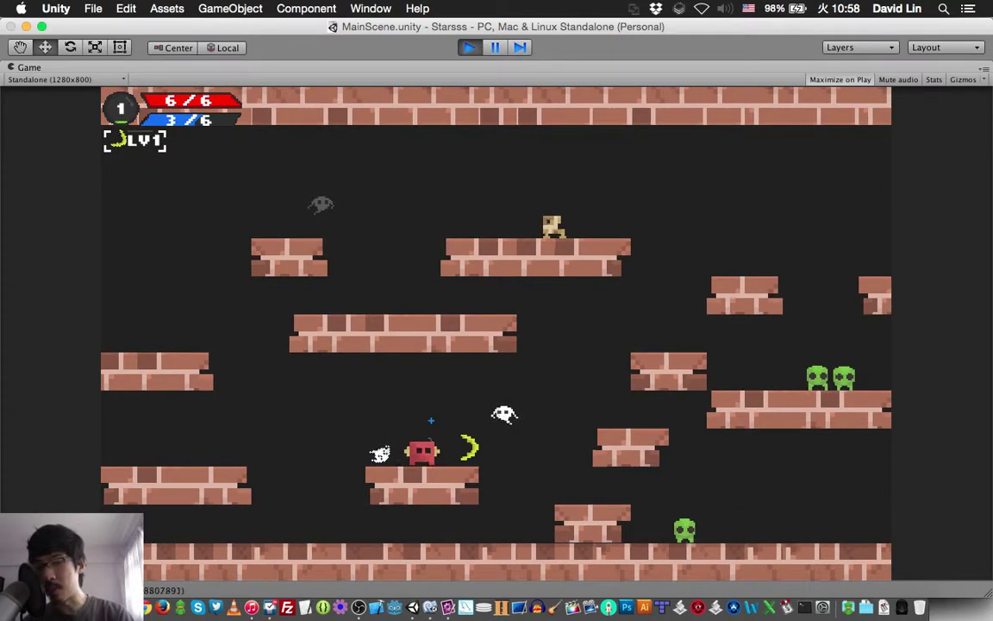
key(Left)
key(Up)
key(Right)
key(space)
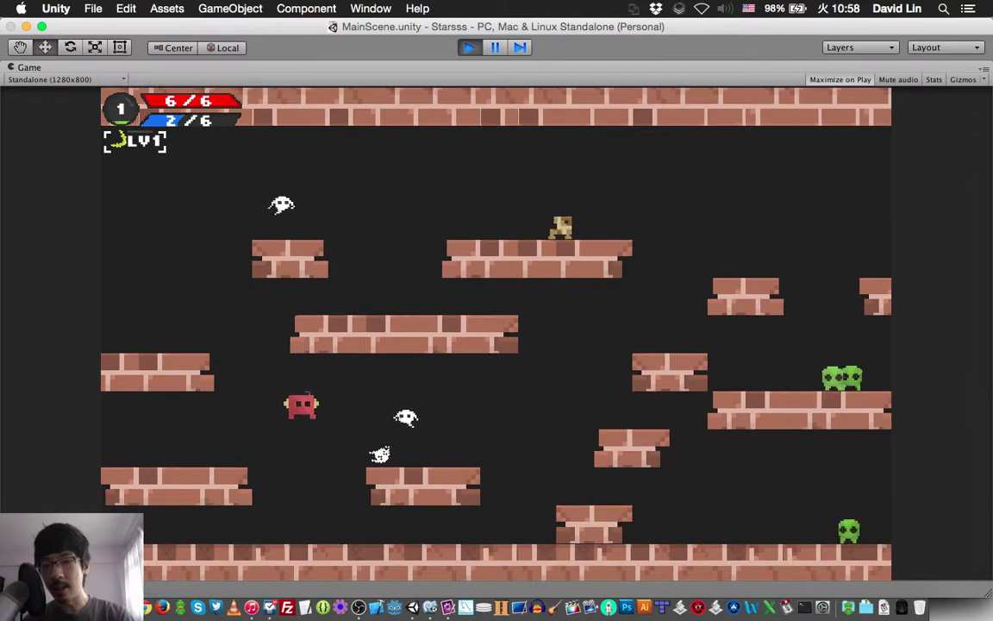
Step: Dodge enemies by stepping back and forth, then move left and jump to the right
key(Right)
key(Left)
key(Right)
key(Left)
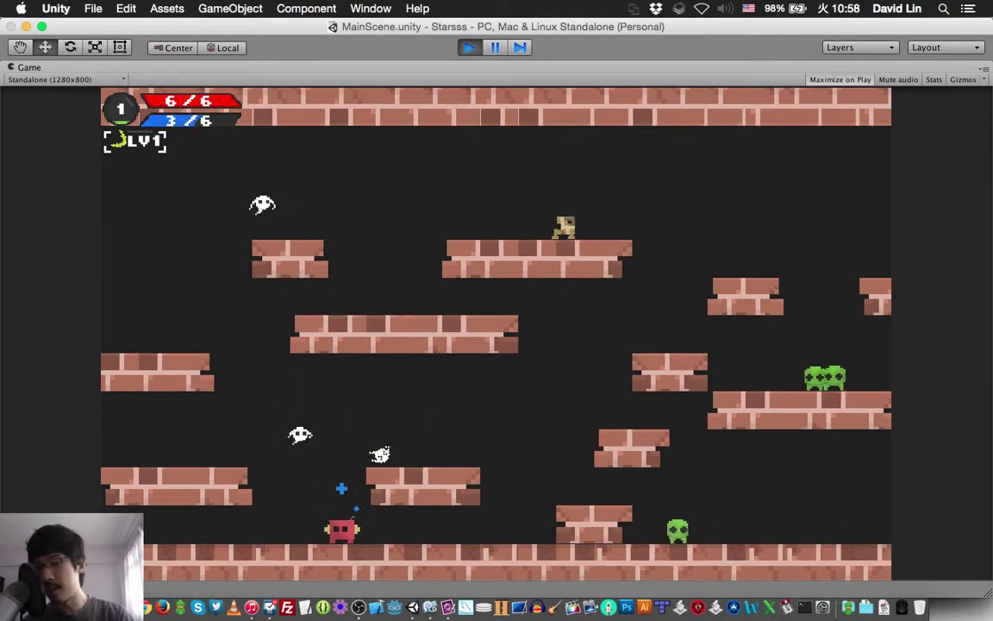
key(Left)
key(Up)
key(Left)
key(Up)
key(Right)
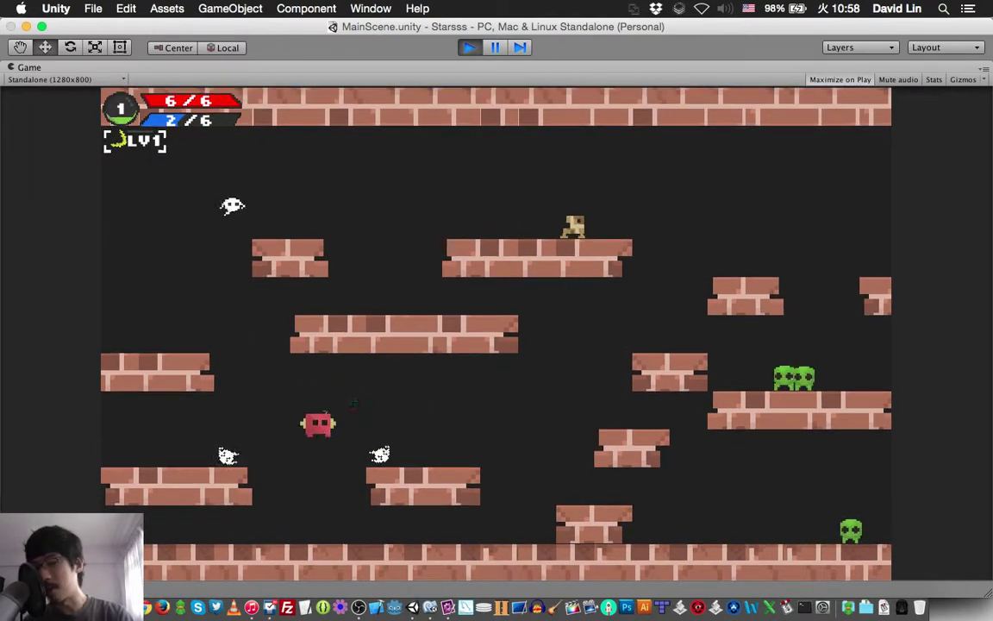
Step: Drop from the lower middle platform to the floor, climb back, and reach the small lower-right platform
key(Right)
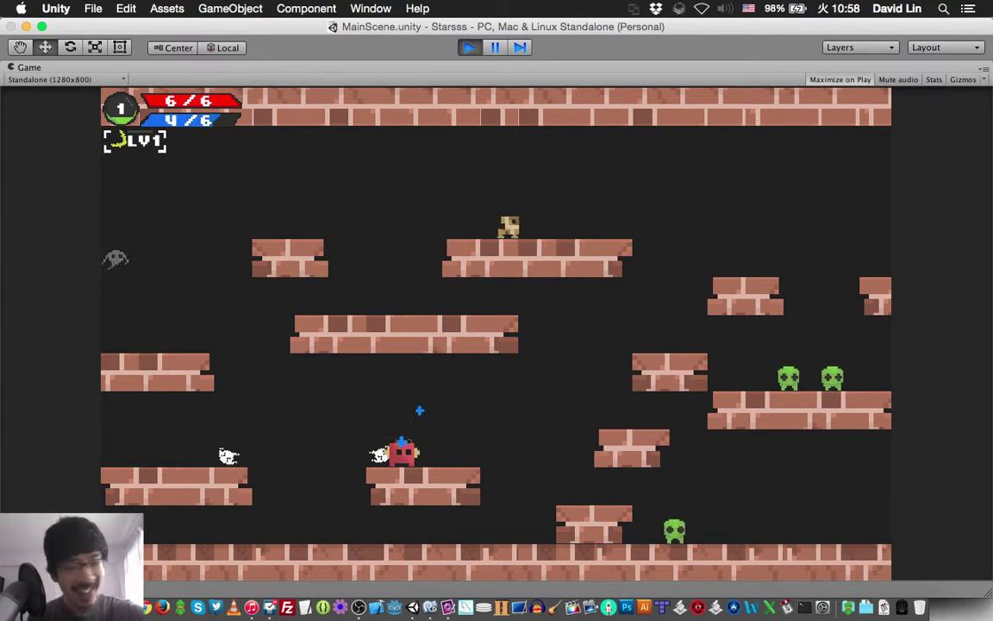
key(Right)
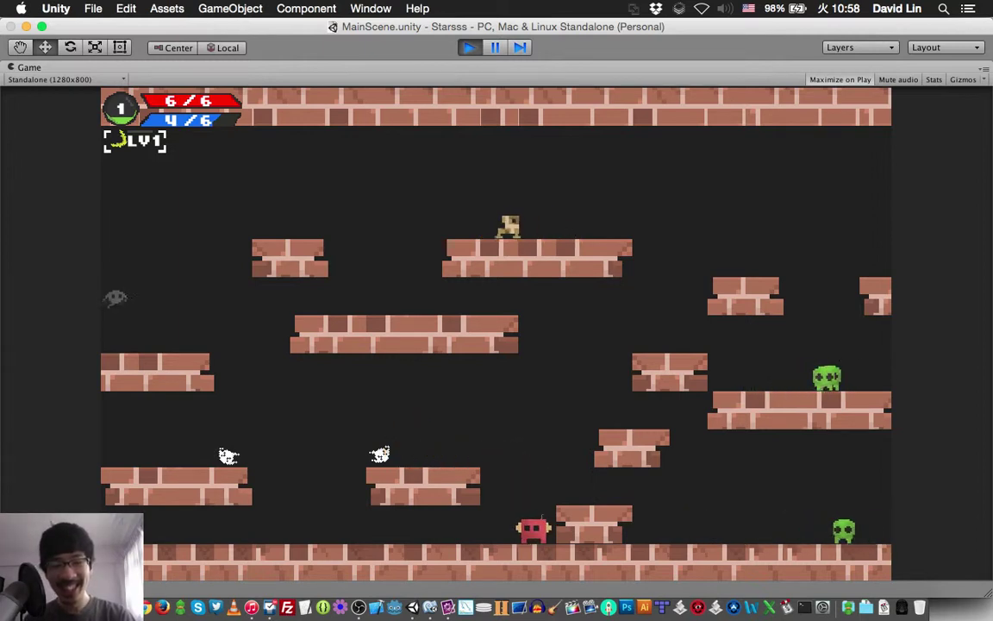
key(Up)
key(Left)
key(Up)
key(Right)
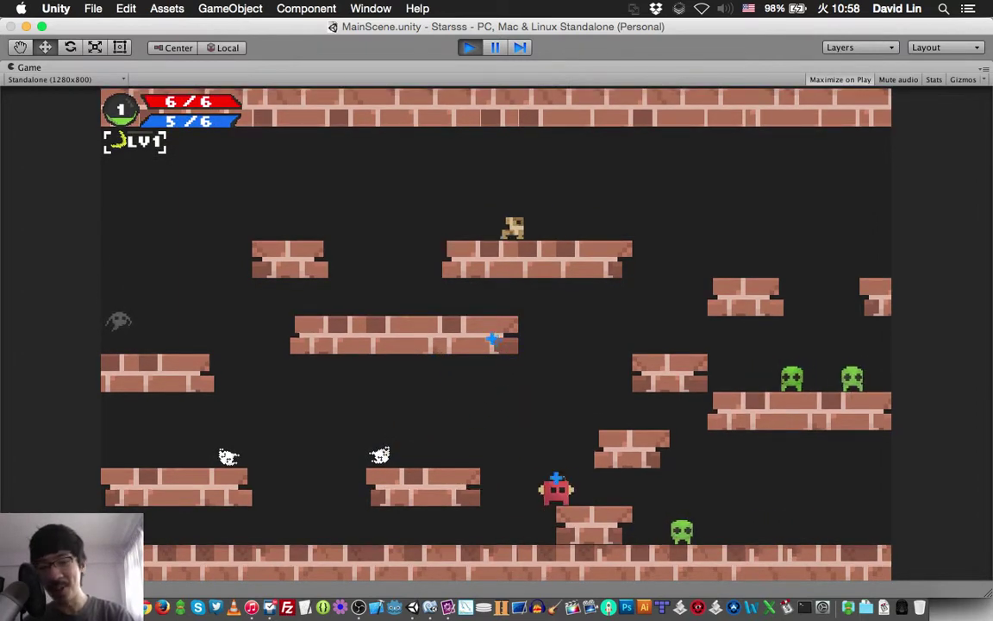
Step: Jump down to the floor, leap up to the right, and fire a blue projectile at enemies
key(Up)
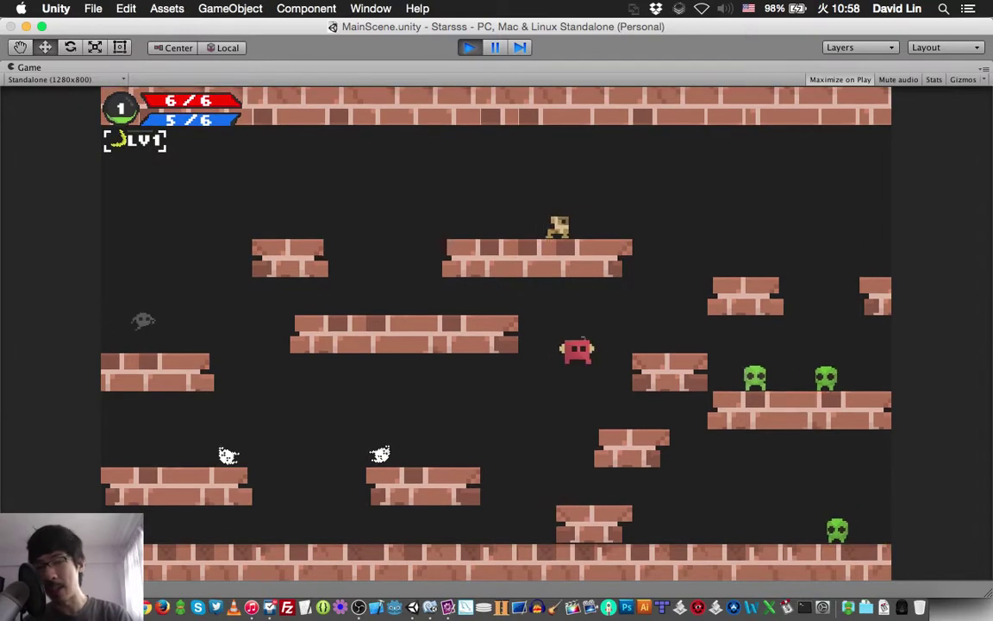
key(Right)
key(Left)
key(Up)
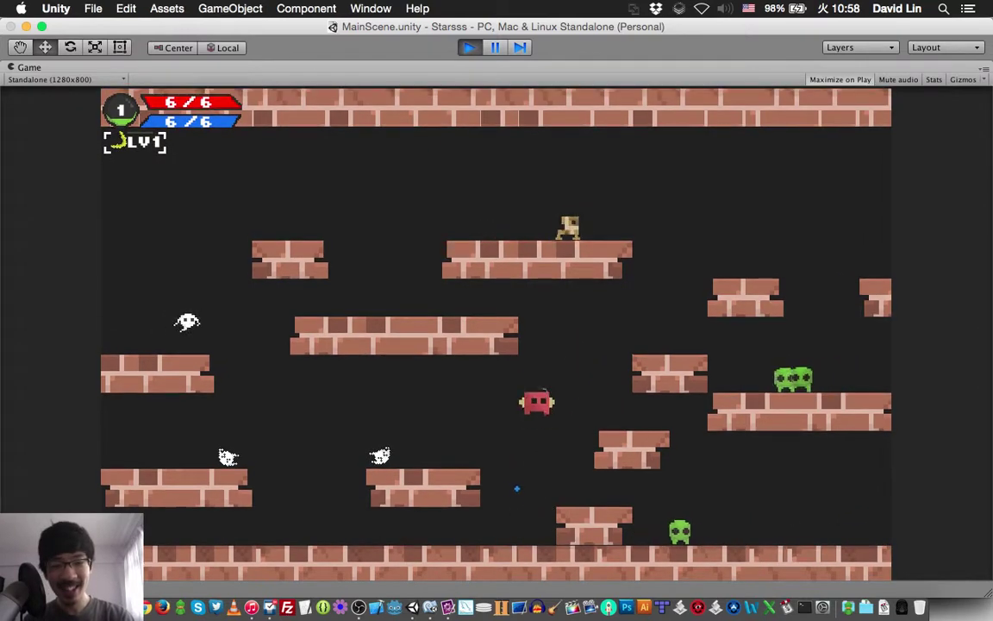
key(Right)
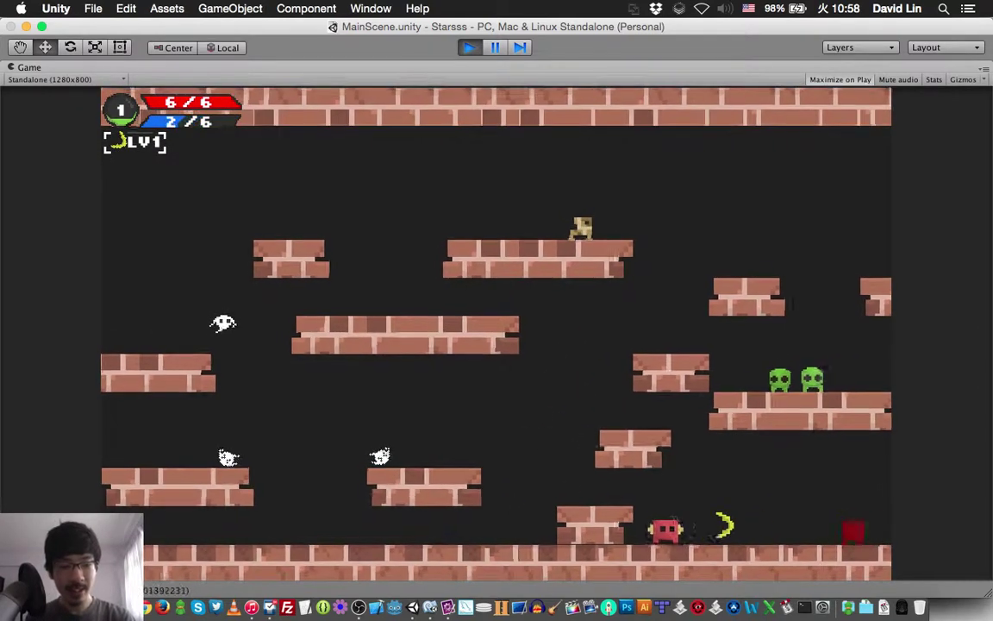
key(space)
Step: Walk right along the floor, then turn and jump up-left toward the platforms
key(Right)
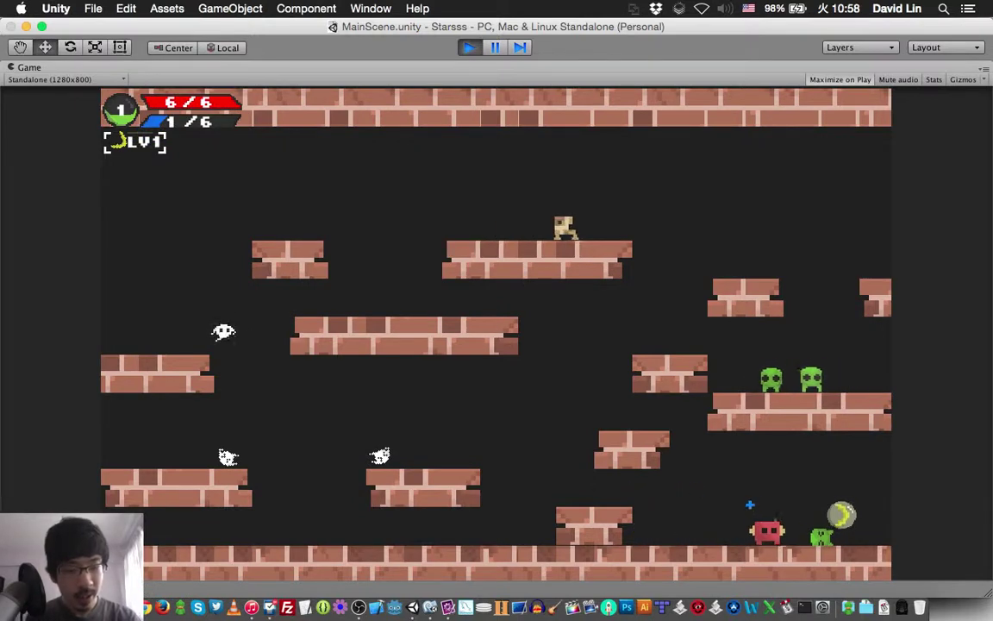
key(Left)
key(Up)
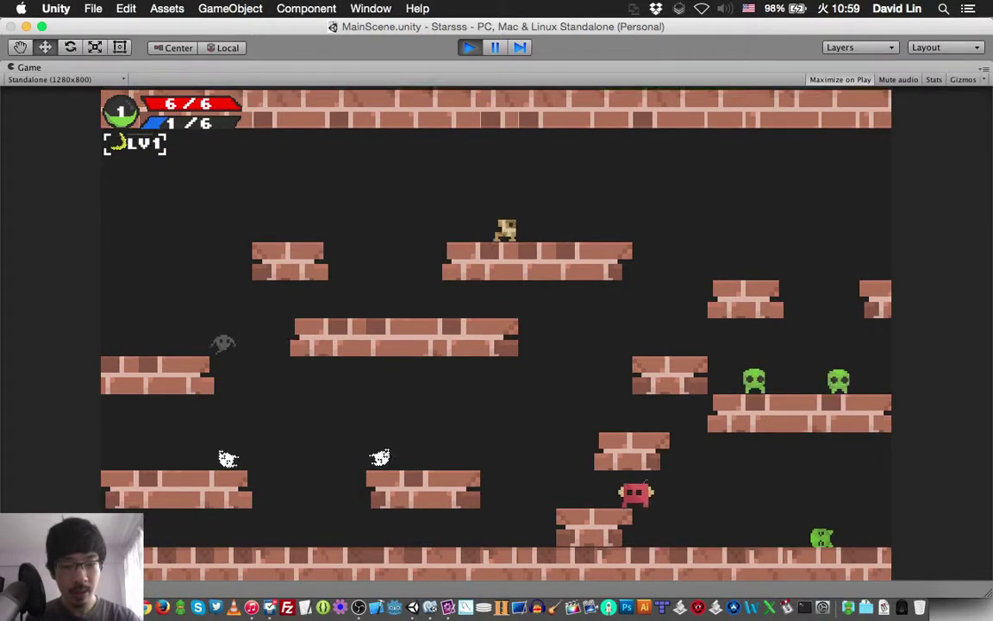
key(Up)
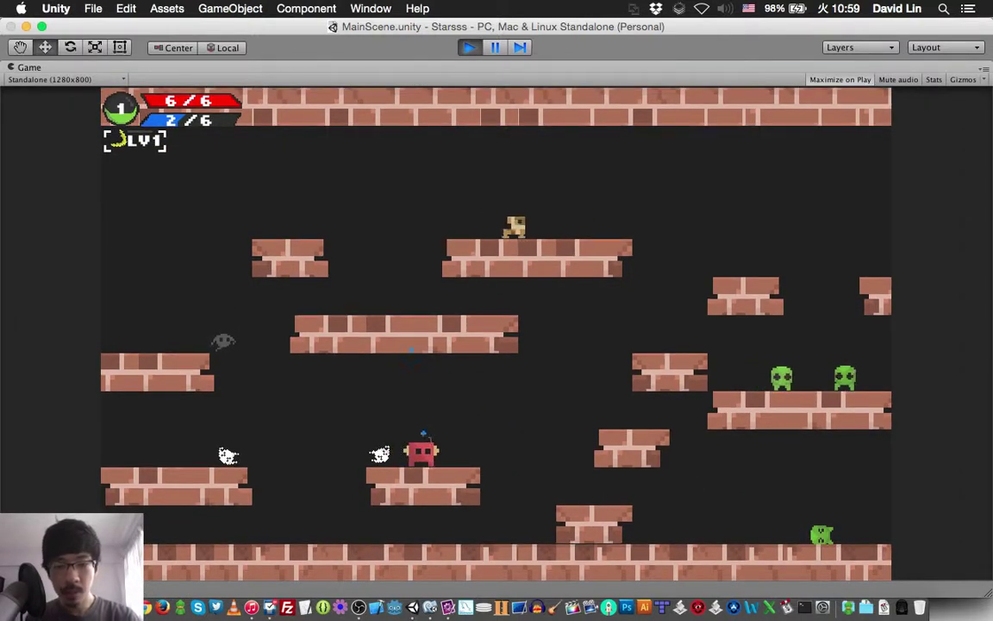